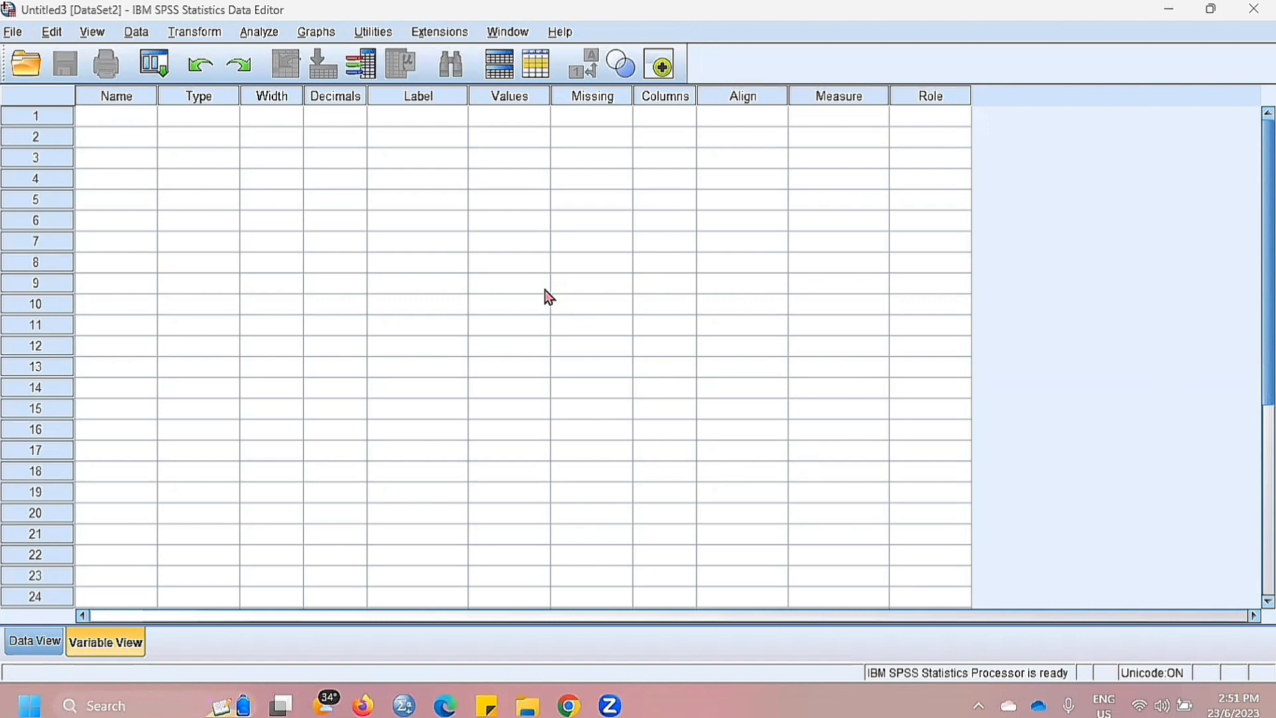
Import Sheet1 of the Excel workbook DATA RESPONDEN.xlsx from Documents, reading variable names from the first row.
{"action": "left_click", "coordinate": [15, 32]}
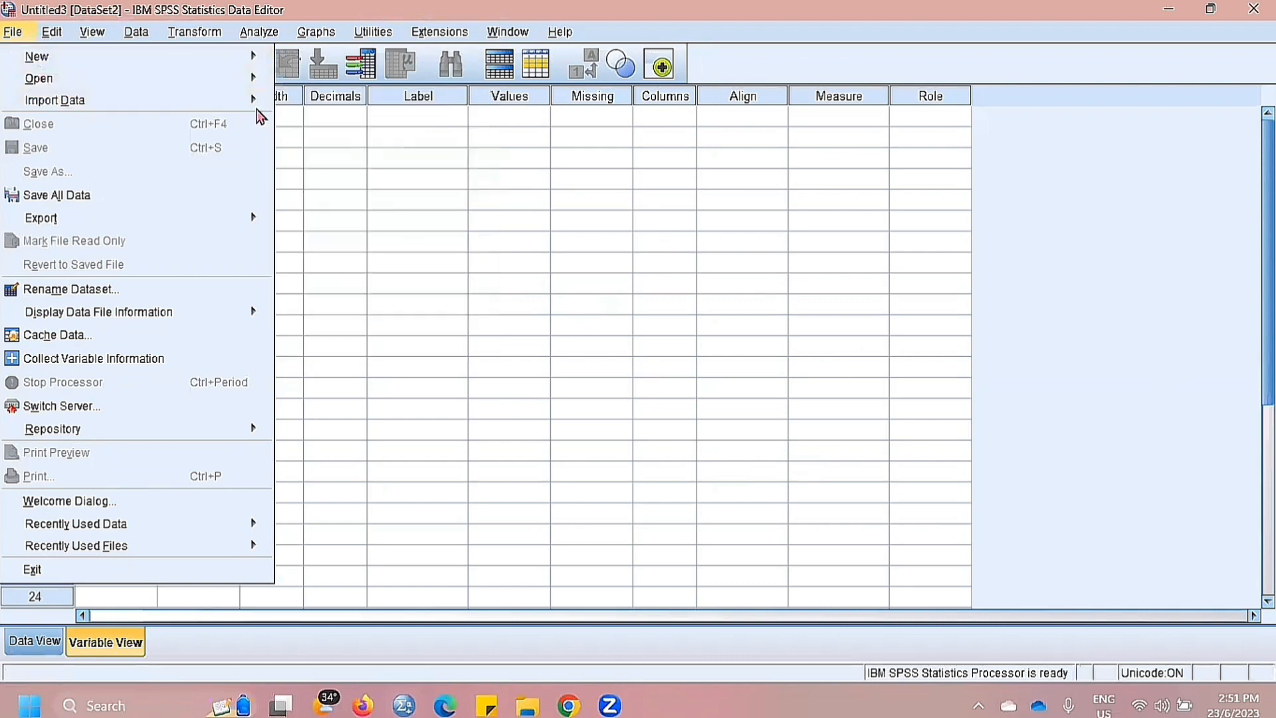
{"action": "left_click", "coordinate": [284, 132]}
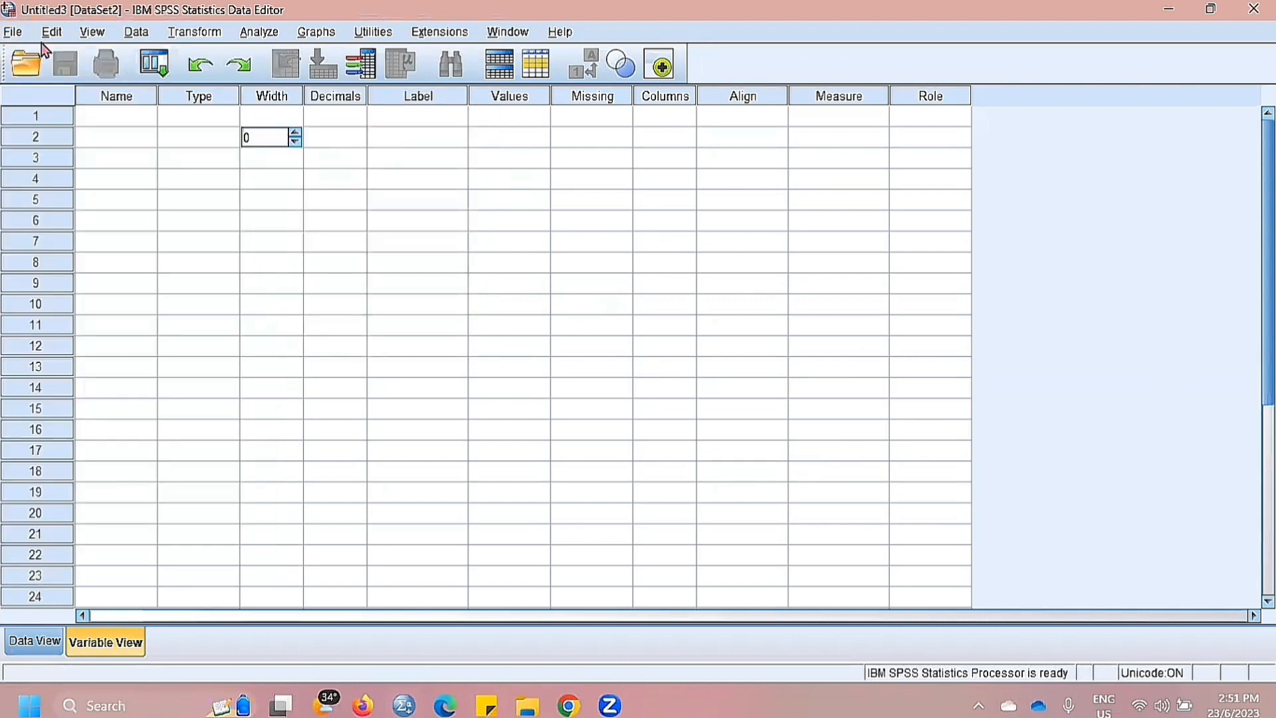
{"action": "left_click", "coordinate": [15, 32]}
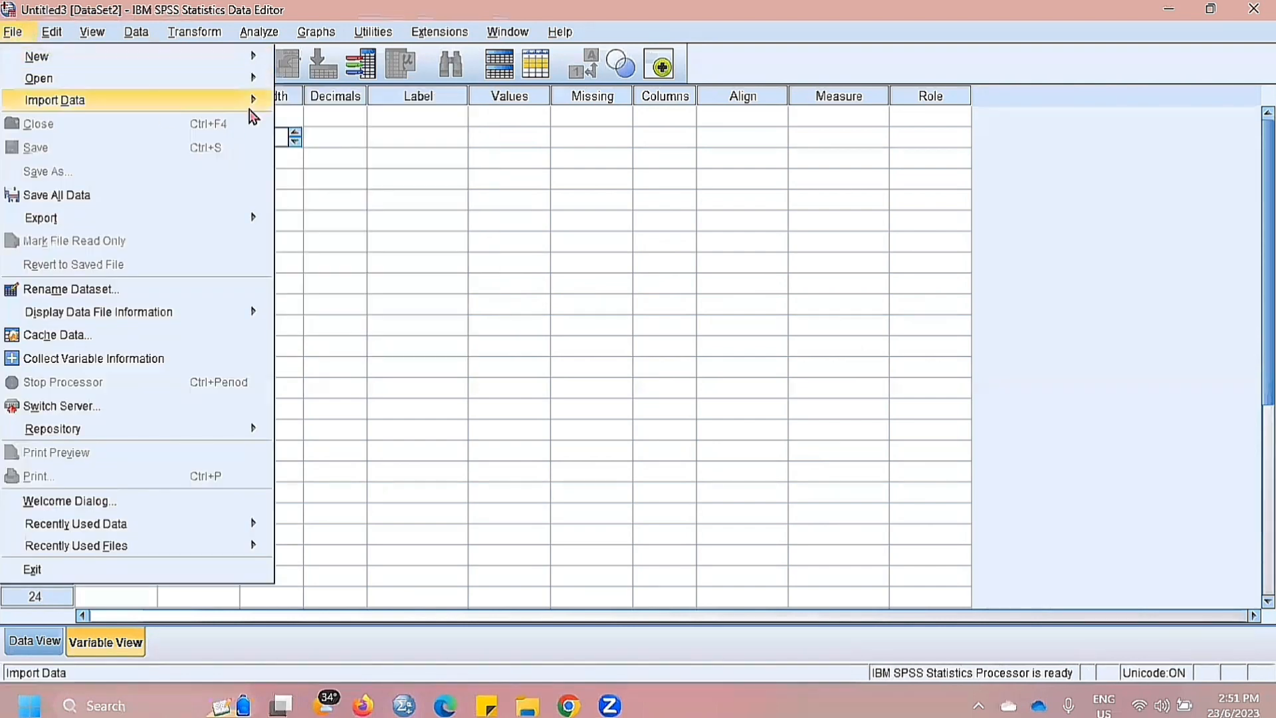
{"action": "mouse_move", "coordinate": [253, 103]}
{"action": "left_click", "coordinate": [287, 122]}
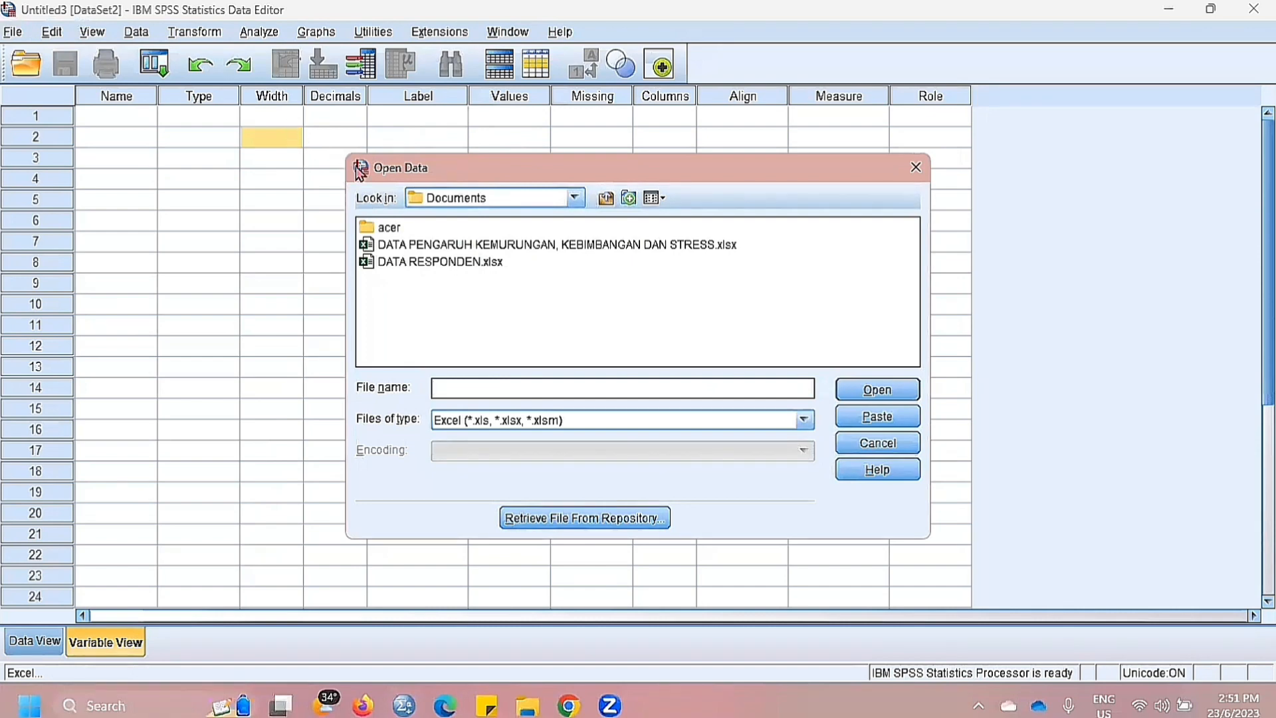
{"action": "left_click", "coordinate": [429, 259]}
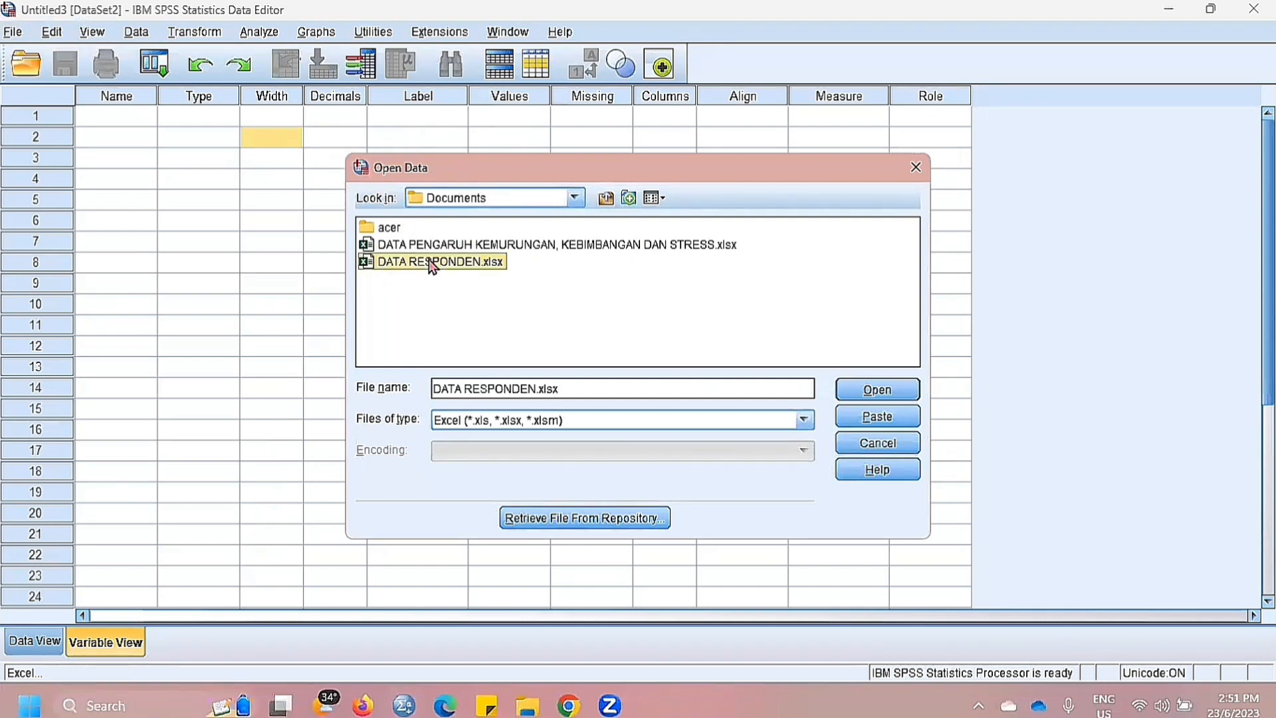
{"action": "left_click", "coordinate": [877, 390]}
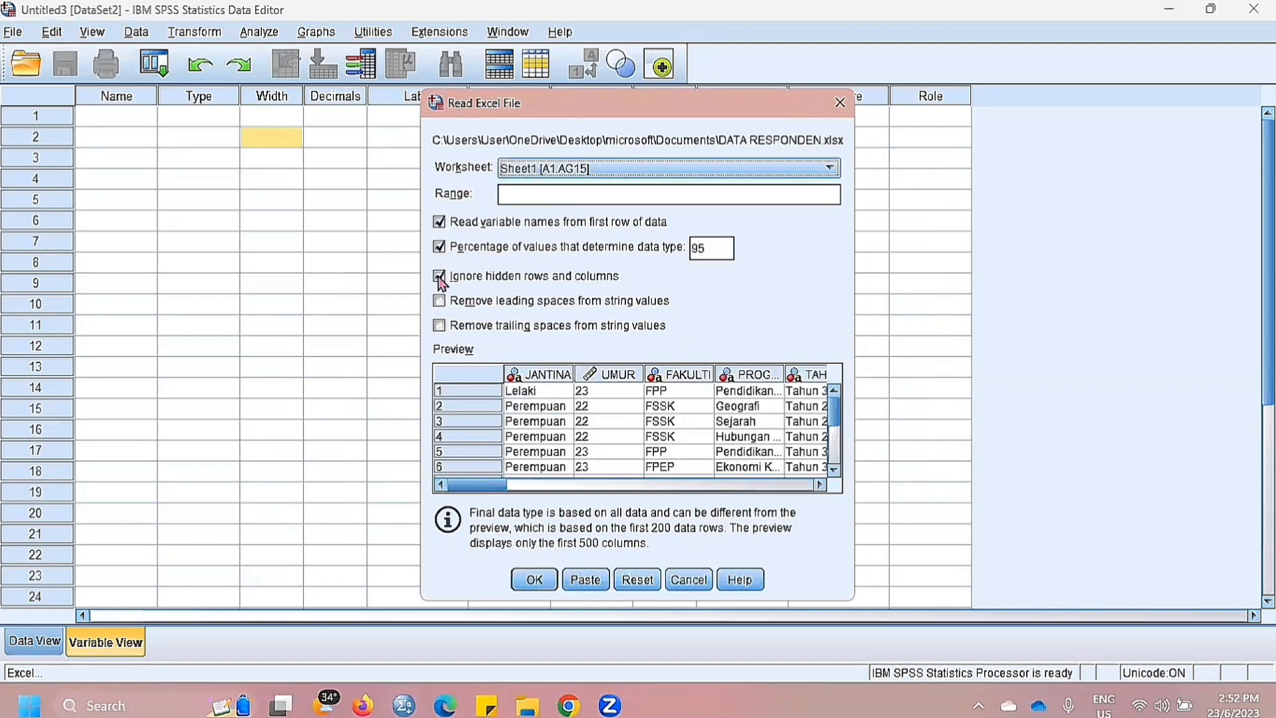
{"action": "left_click_drag", "start_coordinate": [473, 486], "coordinate": [815, 497]}
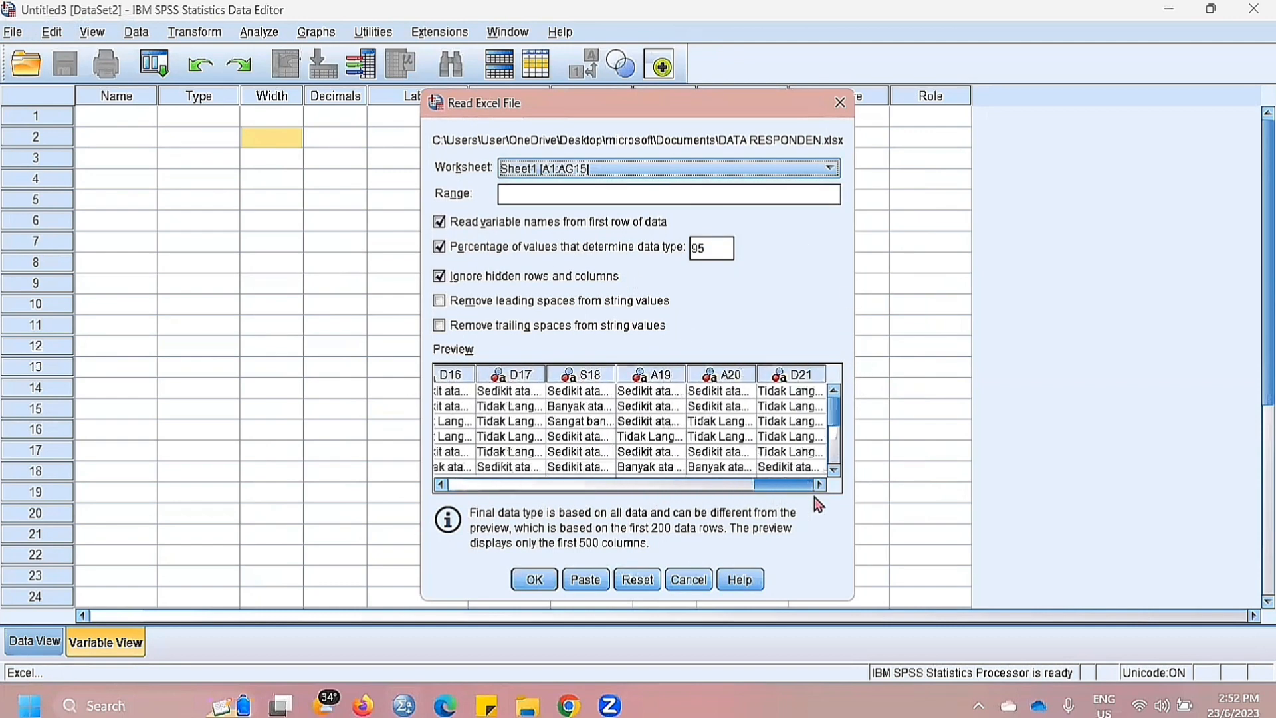
{"action": "left_click", "coordinate": [543, 585]}
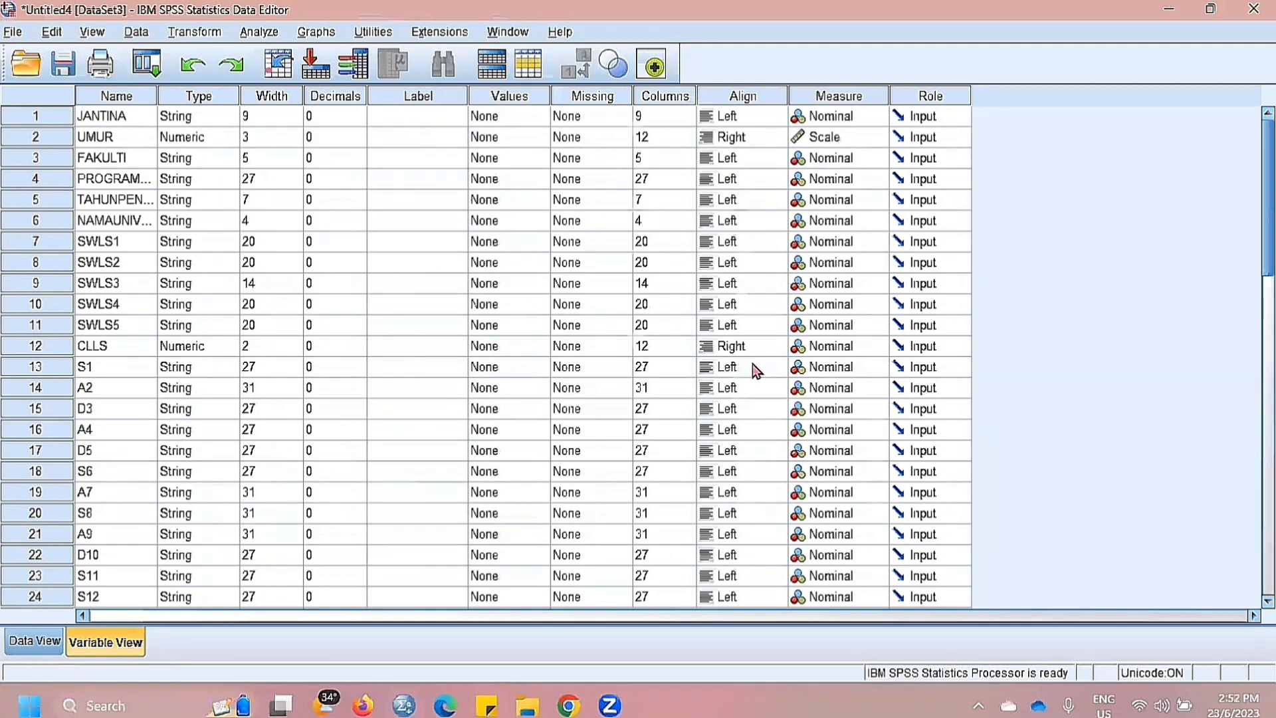
Review the Type, Label, Values and Measure attributes of the imported variables.
{"action": "left_click", "coordinate": [208, 97]}
{"action": "left_click", "coordinate": [407, 100]}
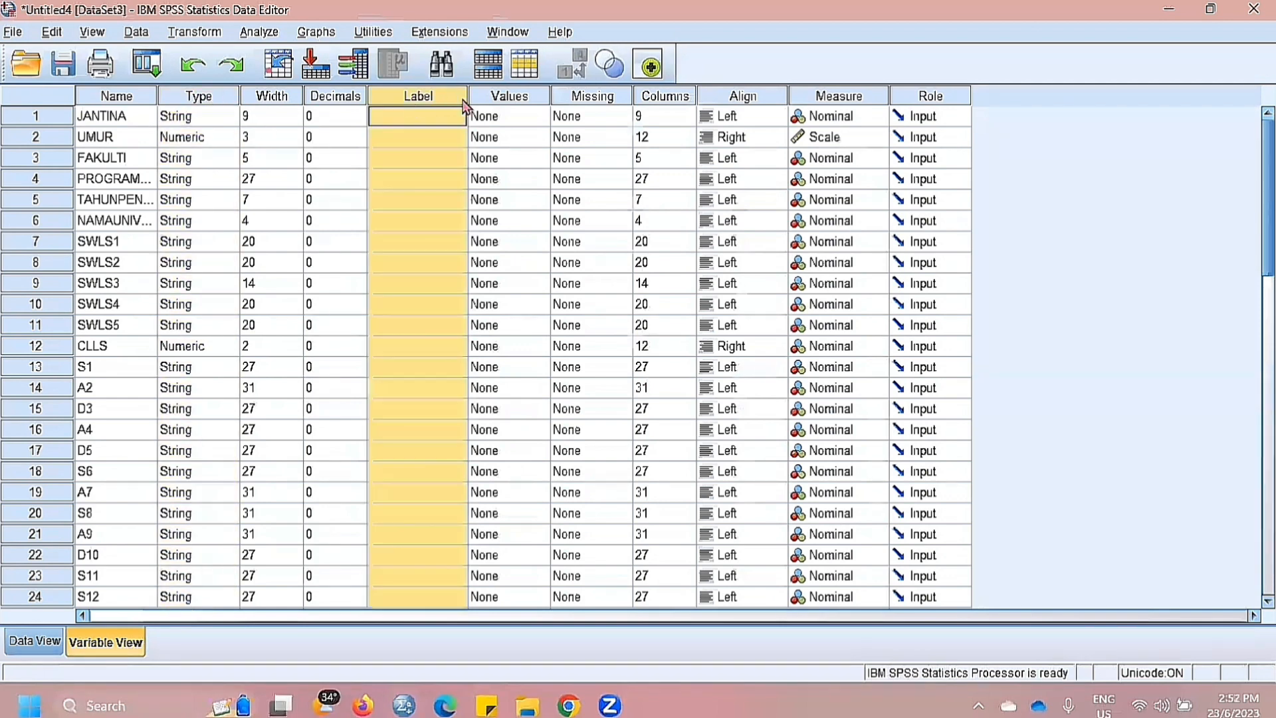
{"action": "left_click", "coordinate": [495, 101]}
{"action": "left_click", "coordinate": [824, 101]}
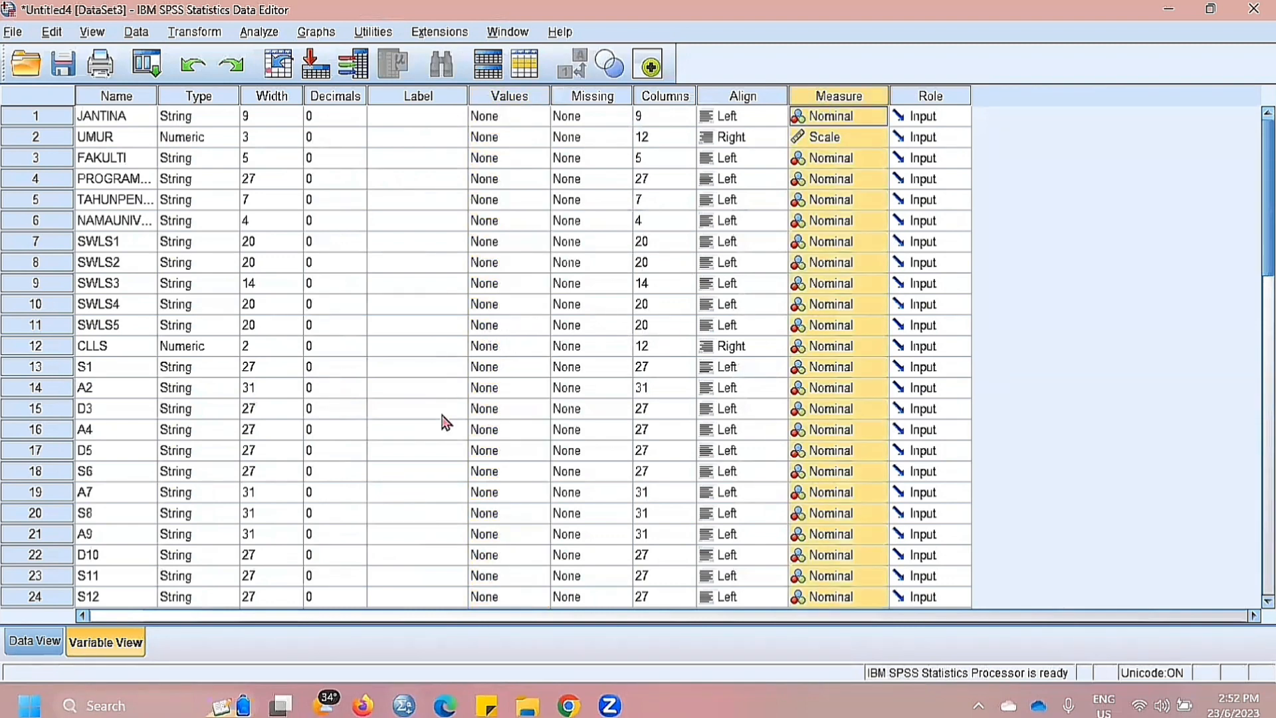
Switch to the SPSS DATA KESELURUHAN.sav dataset and examine the faculty, programme and university name variables, including FAKULTI's type.
{"action": "mouse_move", "coordinate": [403, 706]}
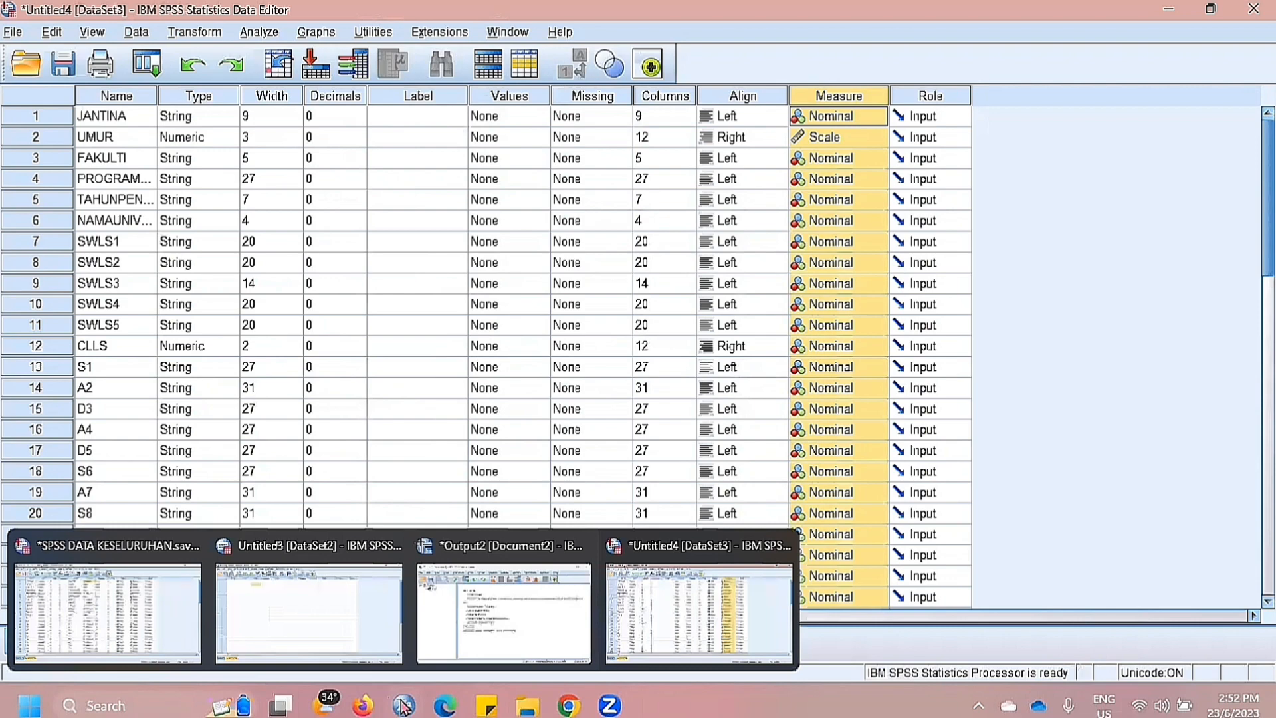
{"action": "left_click", "coordinate": [155, 628]}
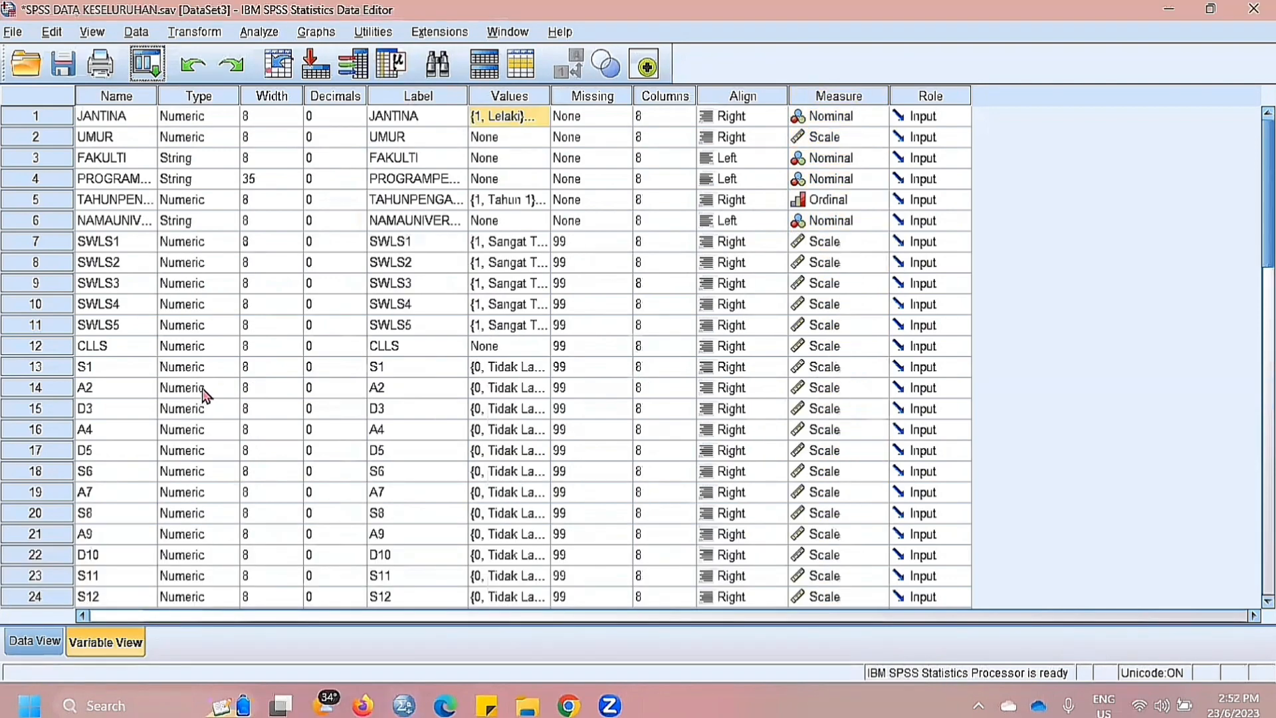
{"action": "left_click", "coordinate": [110, 159]}
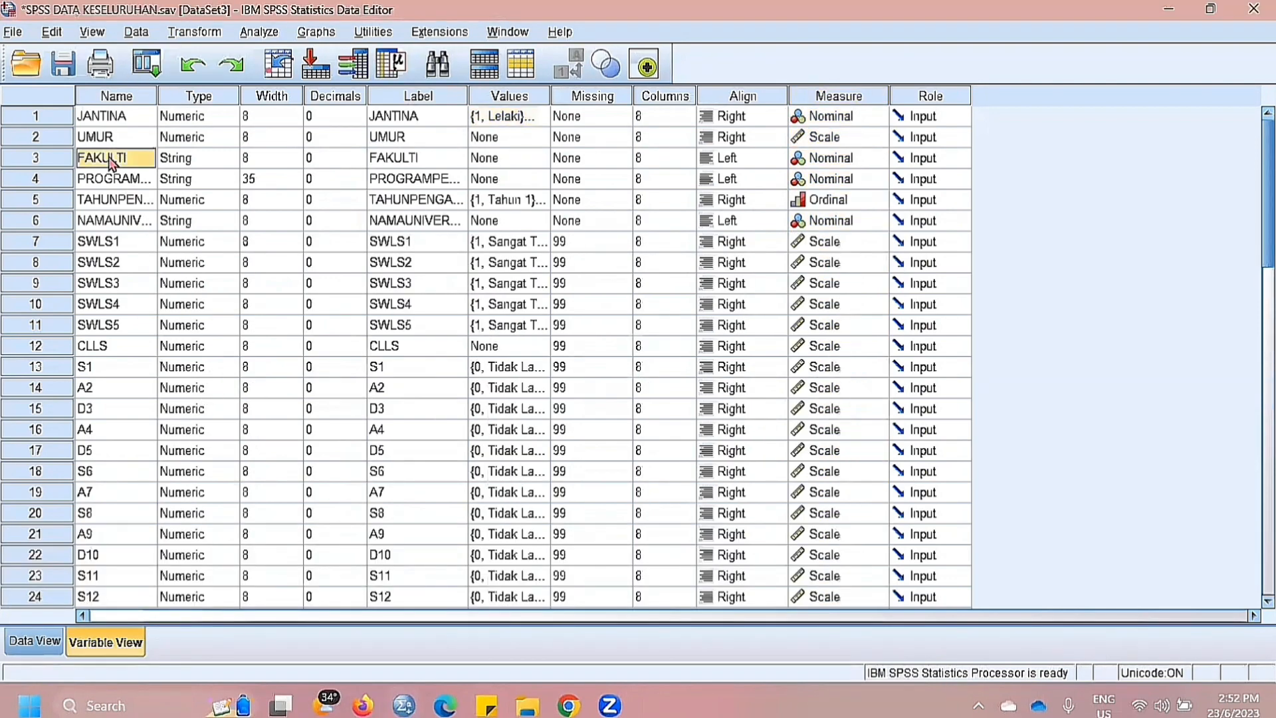
{"action": "left_click", "coordinate": [121, 180]}
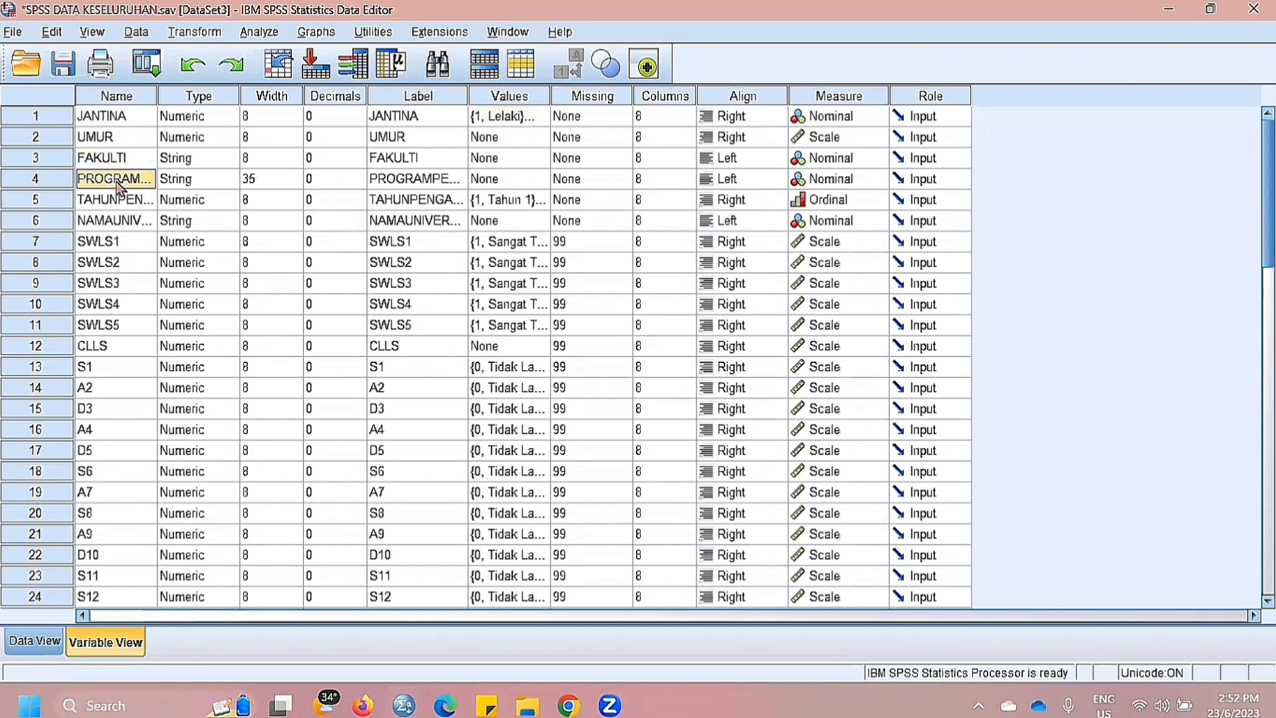
{"action": "left_click", "coordinate": [123, 222]}
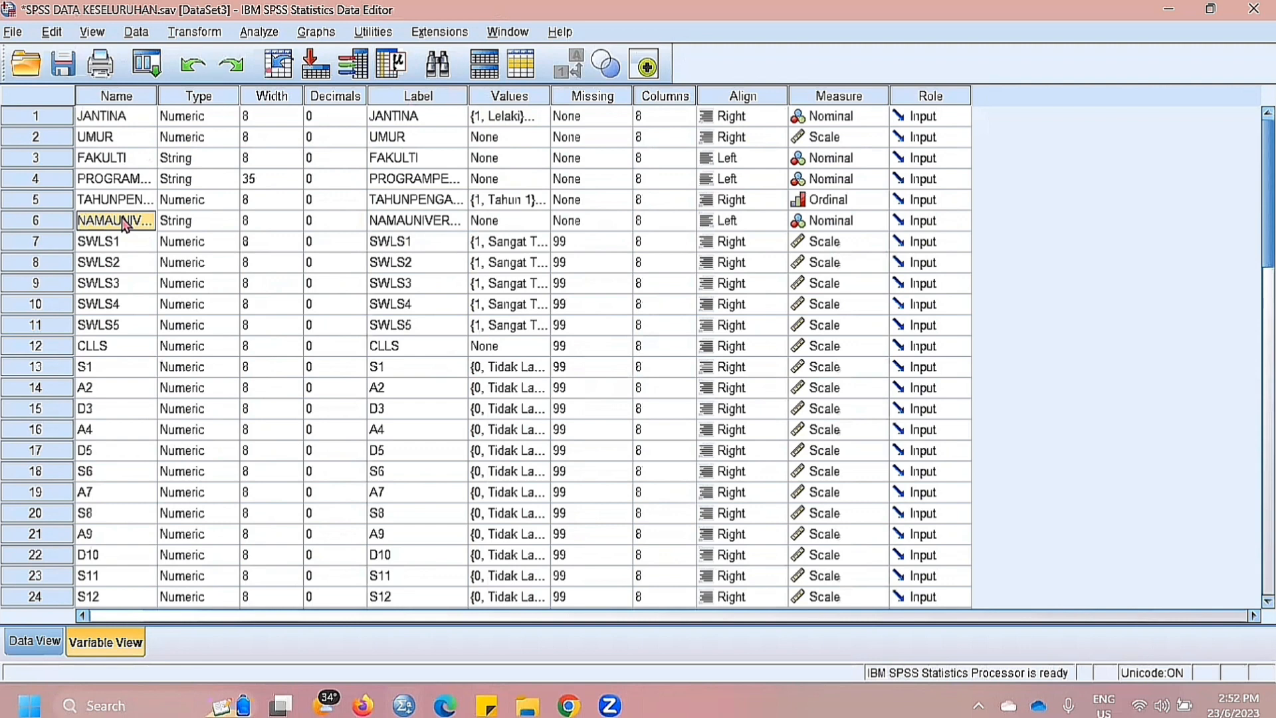
{"action": "left_click", "coordinate": [183, 162]}
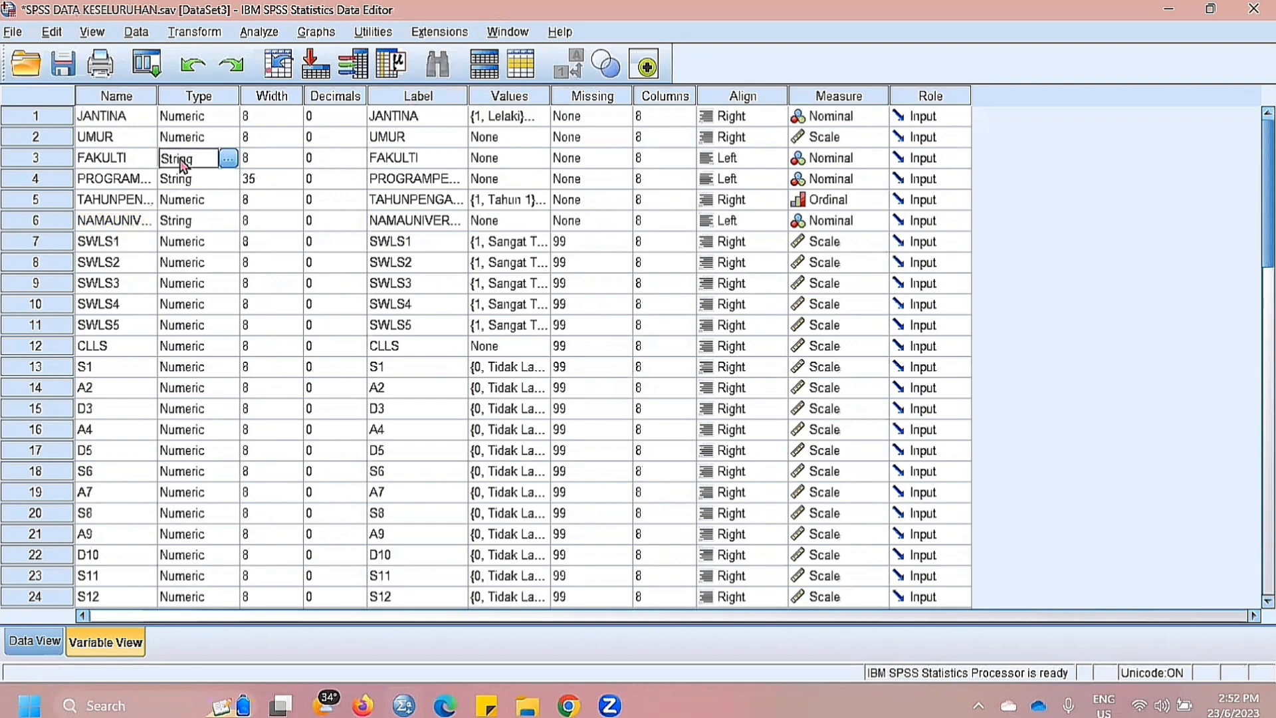
Look over the gender, age and year-of-study variables and the questionnaire items from SWLS1 to D21.
{"action": "left_click", "coordinate": [132, 114]}
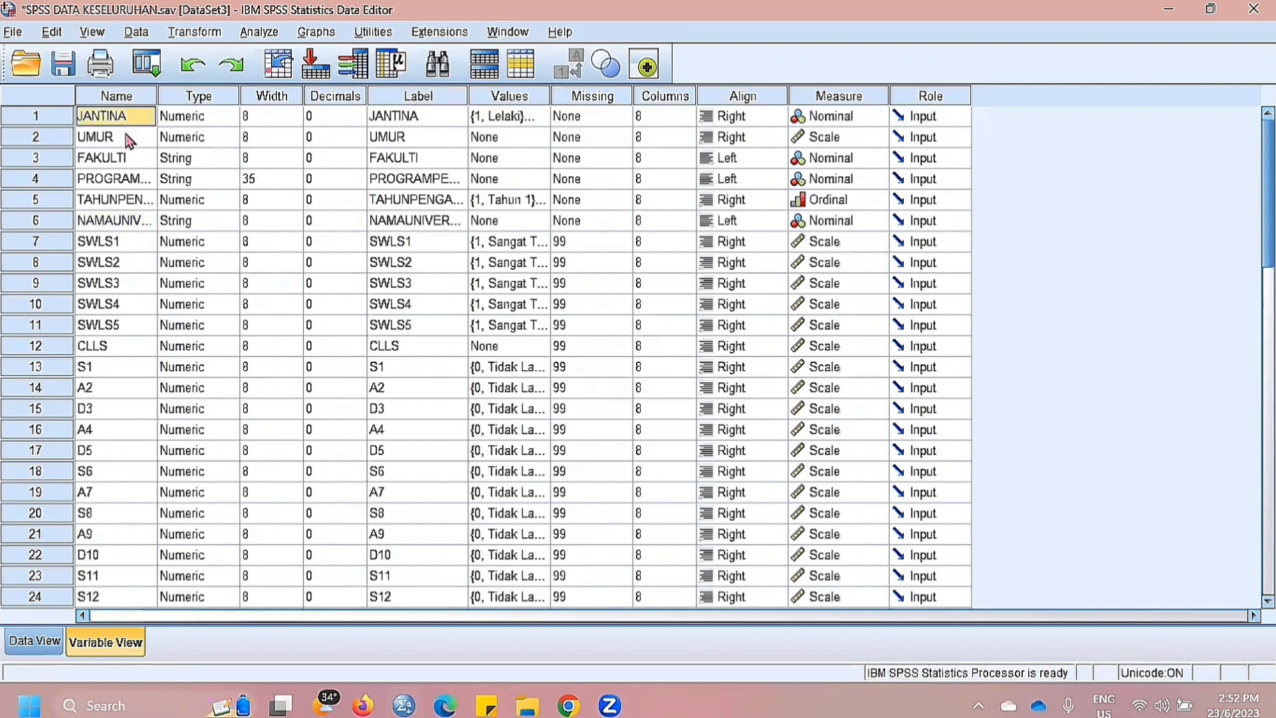
{"action": "left_click", "coordinate": [123, 137]}
{"action": "left_click", "coordinate": [125, 199]}
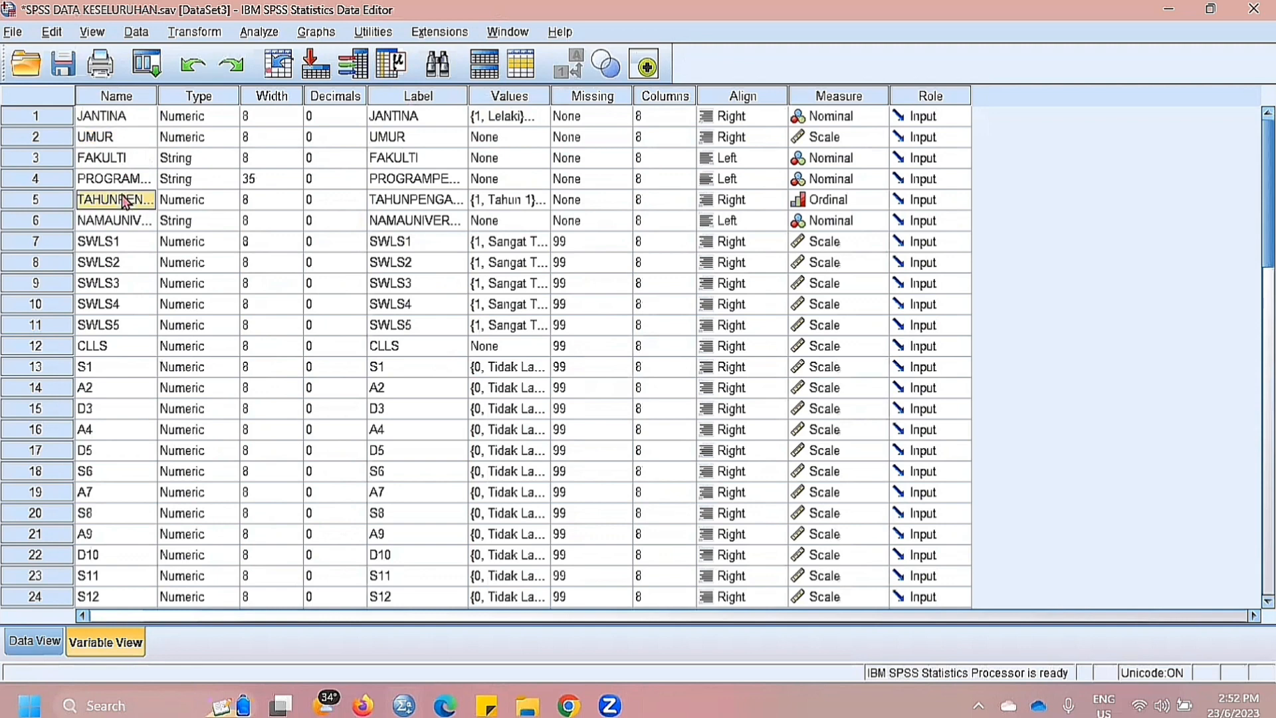
{"action": "left_click", "coordinate": [117, 243]}
{"action": "scroll", "coordinate": [127, 269], "scroll_direction": "down", "scroll_amount": 3}
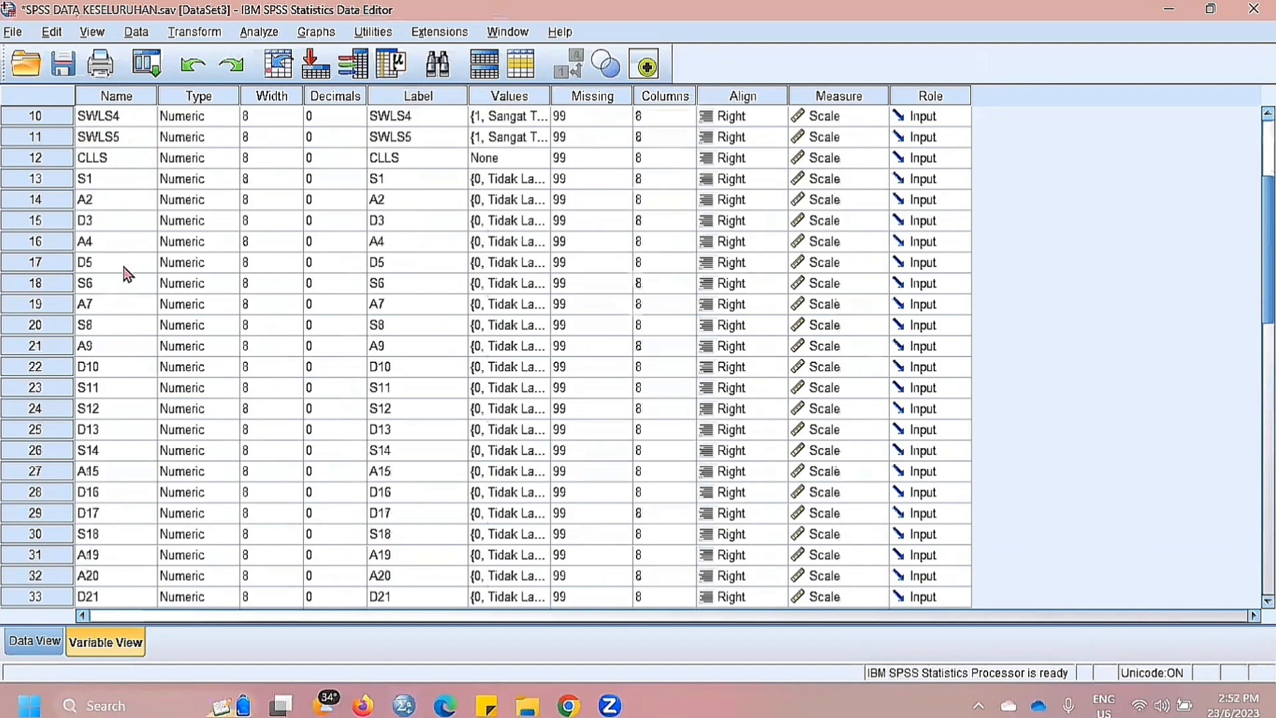
{"action": "scroll", "coordinate": [124, 269], "scroll_direction": "down", "scroll_amount": 2}
{"action": "left_click", "coordinate": [135, 465]}
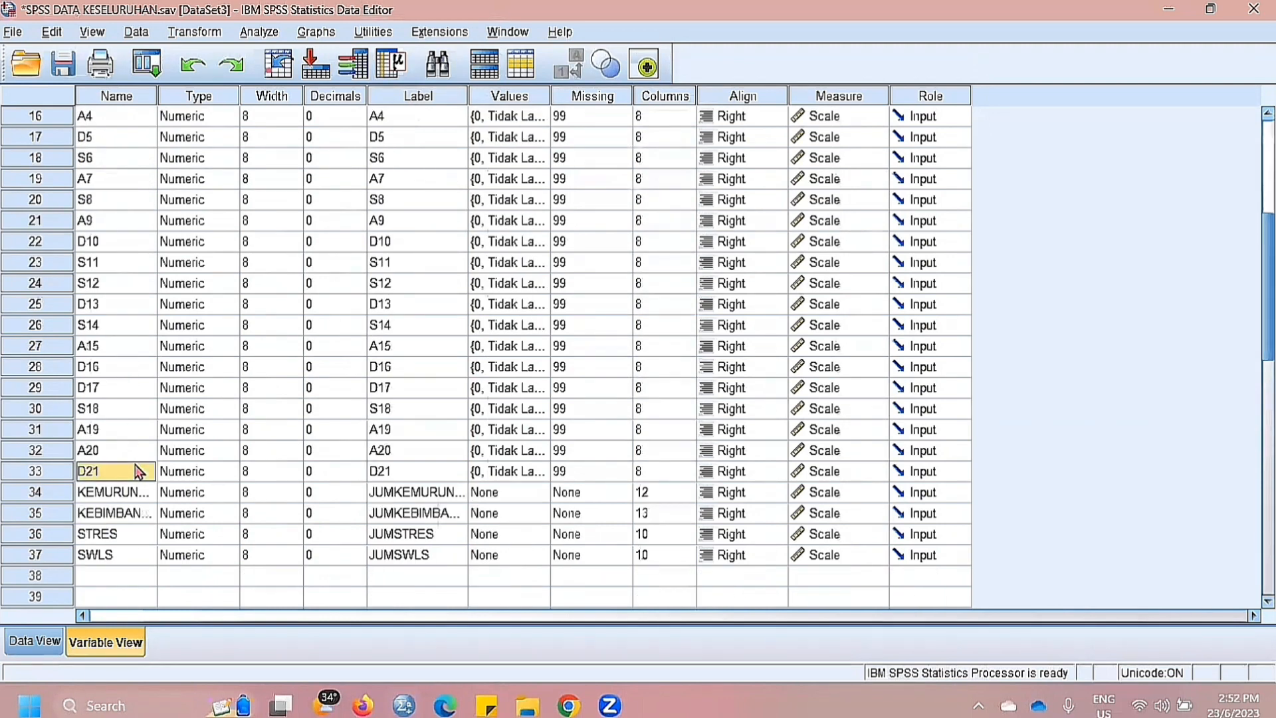
{"action": "scroll", "coordinate": [135, 471], "scroll_direction": "up", "scroll_amount": 5}
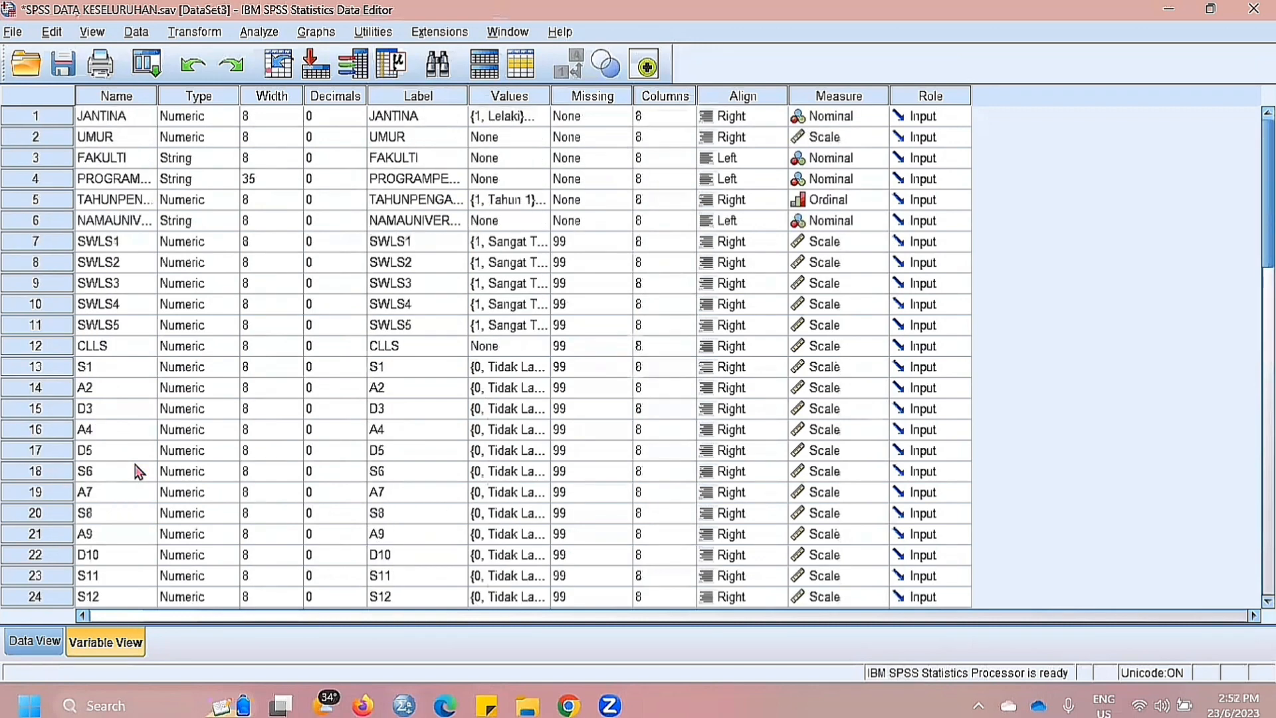
Check the variable types from JANTINA through D21.
{"action": "left_click", "coordinate": [187, 120]}
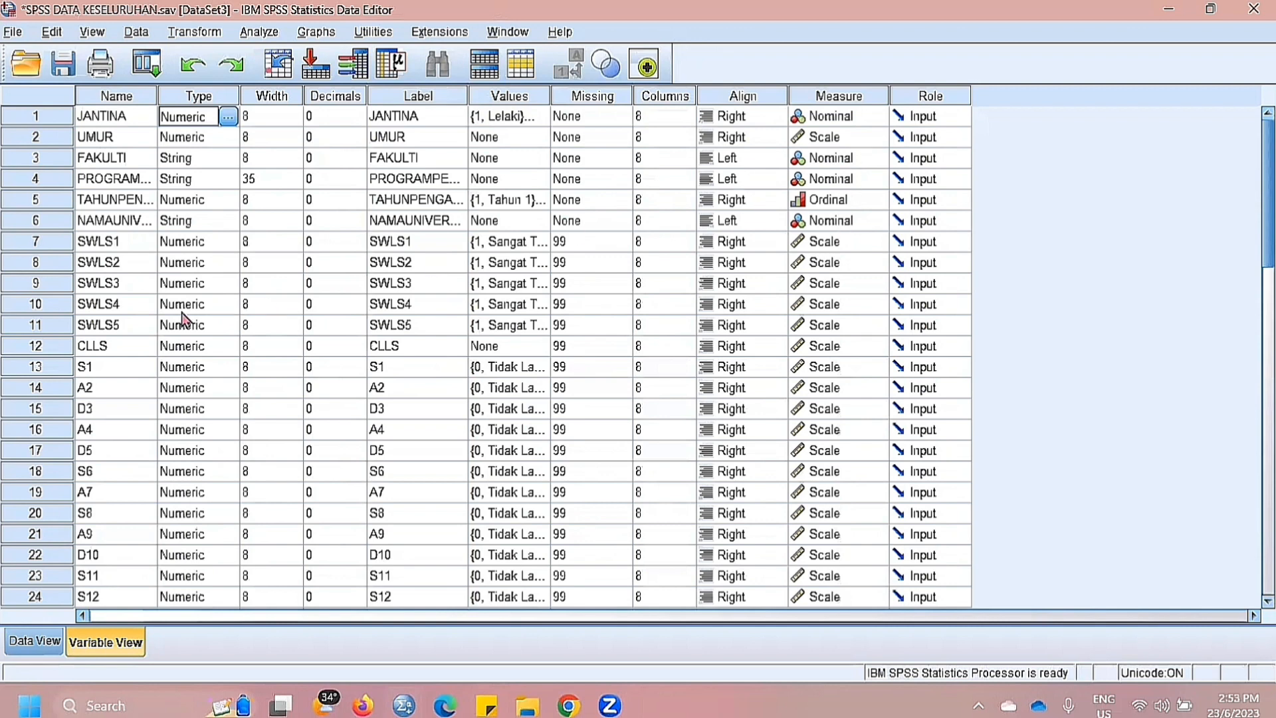
{"action": "scroll", "coordinate": [194, 366], "scroll_direction": "down", "scroll_amount": 2}
{"action": "scroll", "coordinate": [194, 366], "scroll_direction": "down", "scroll_amount": 3}
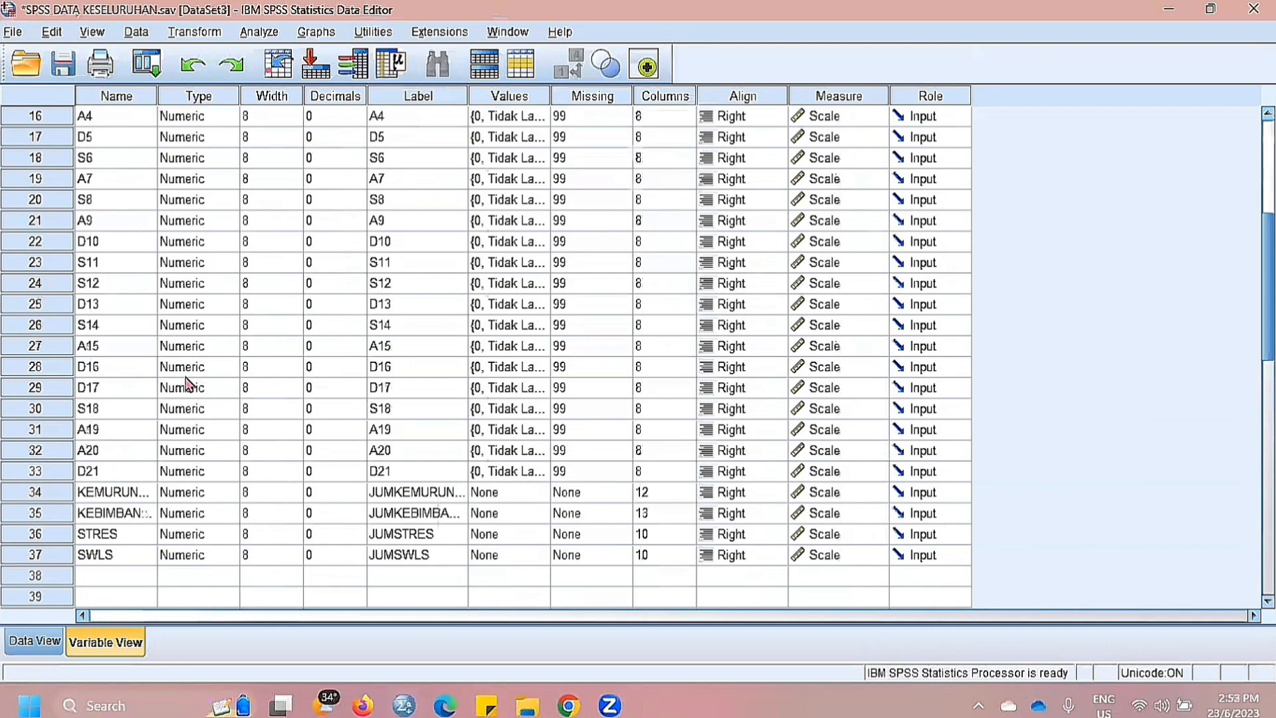
{"action": "left_click", "coordinate": [103, 471]}
{"action": "scroll", "coordinate": [810, 482], "scroll_direction": "up", "scroll_amount": 5}
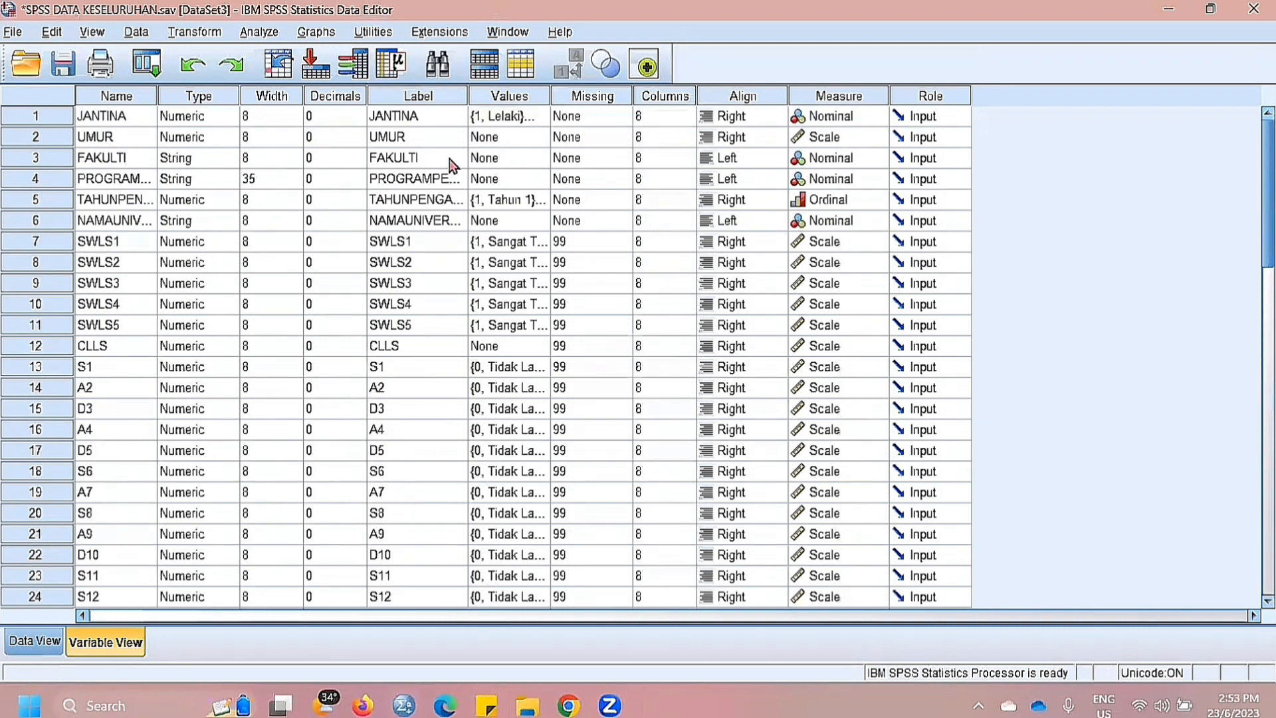
Compare the variable labels with the variable names from JANTINA through D21.
{"action": "left_click", "coordinate": [436, 122]}
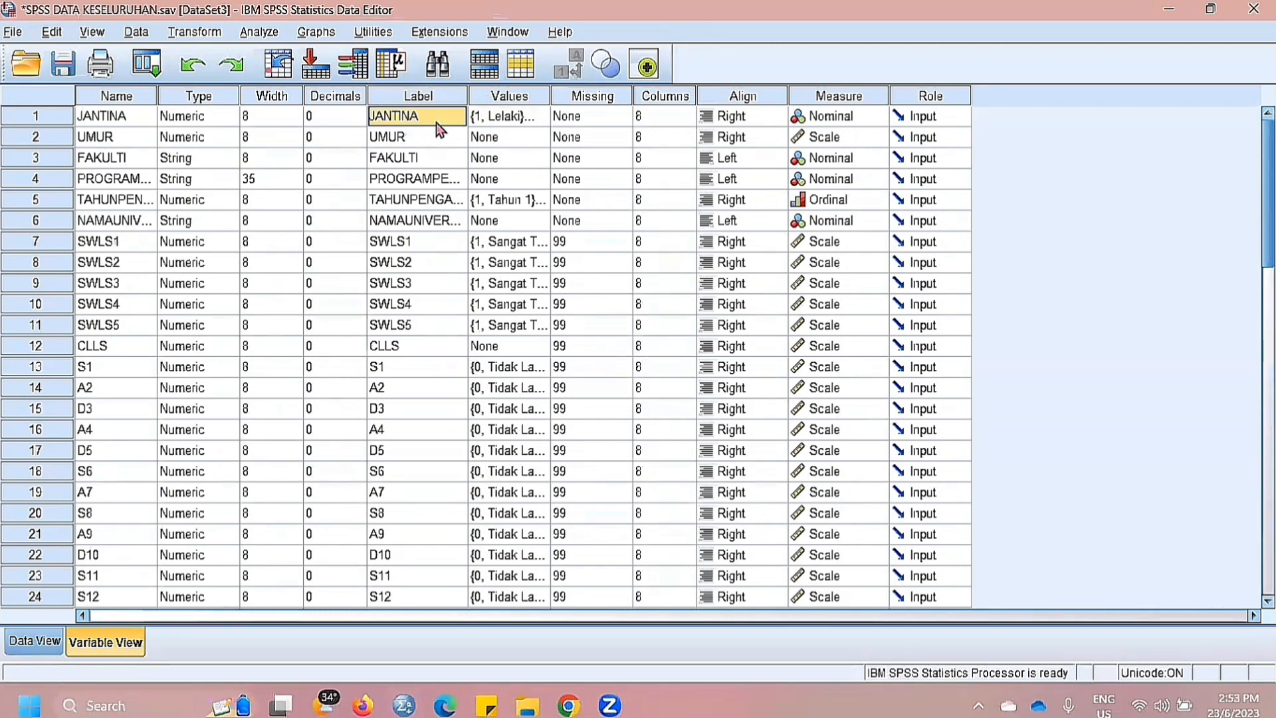
{"action": "left_click", "coordinate": [121, 117]}
{"action": "left_click_drag", "start_coordinate": [121, 117], "coordinate": [133, 527]}
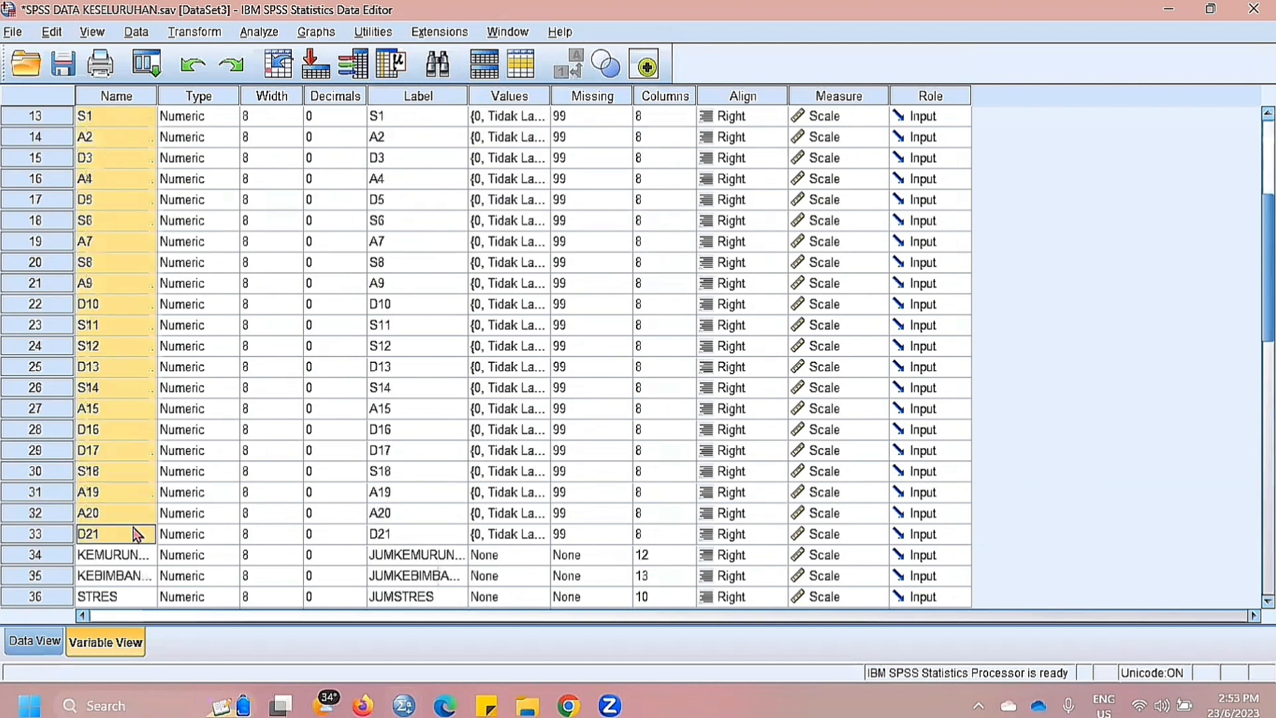
{"action": "scroll", "coordinate": [126, 465], "scroll_direction": "up", "scroll_amount": 4}
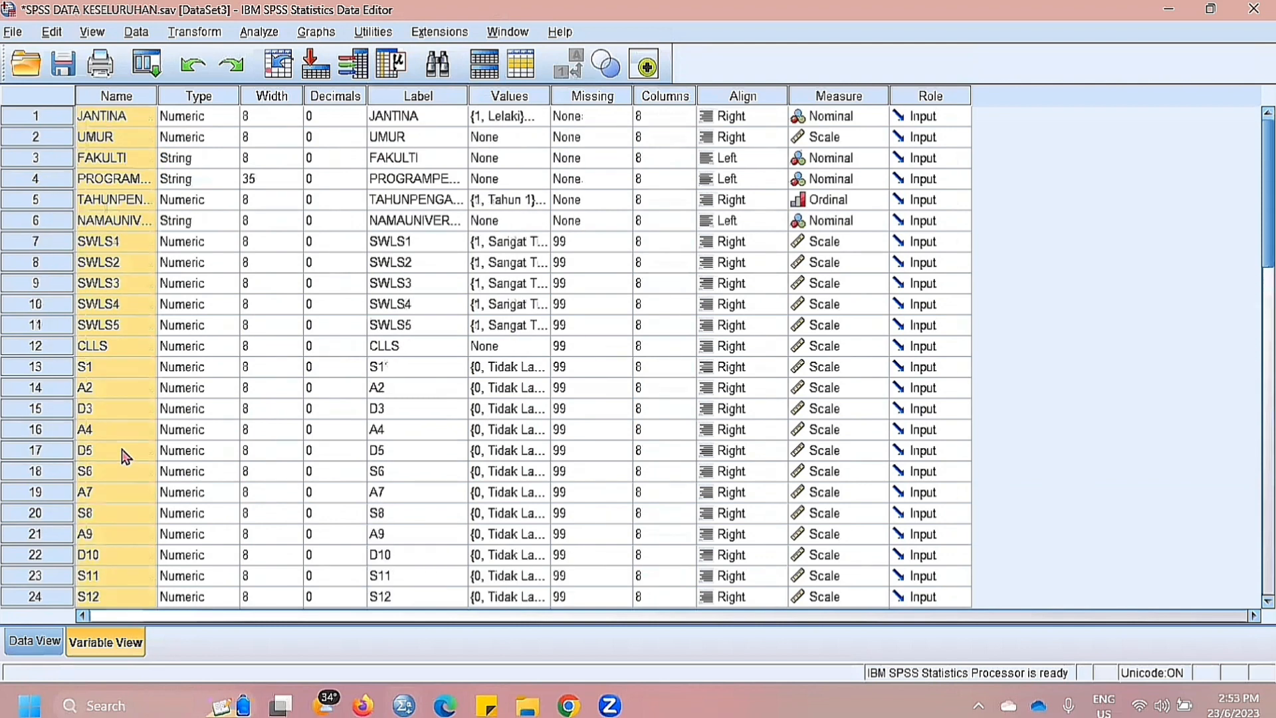
{"action": "left_click", "coordinate": [401, 225]}
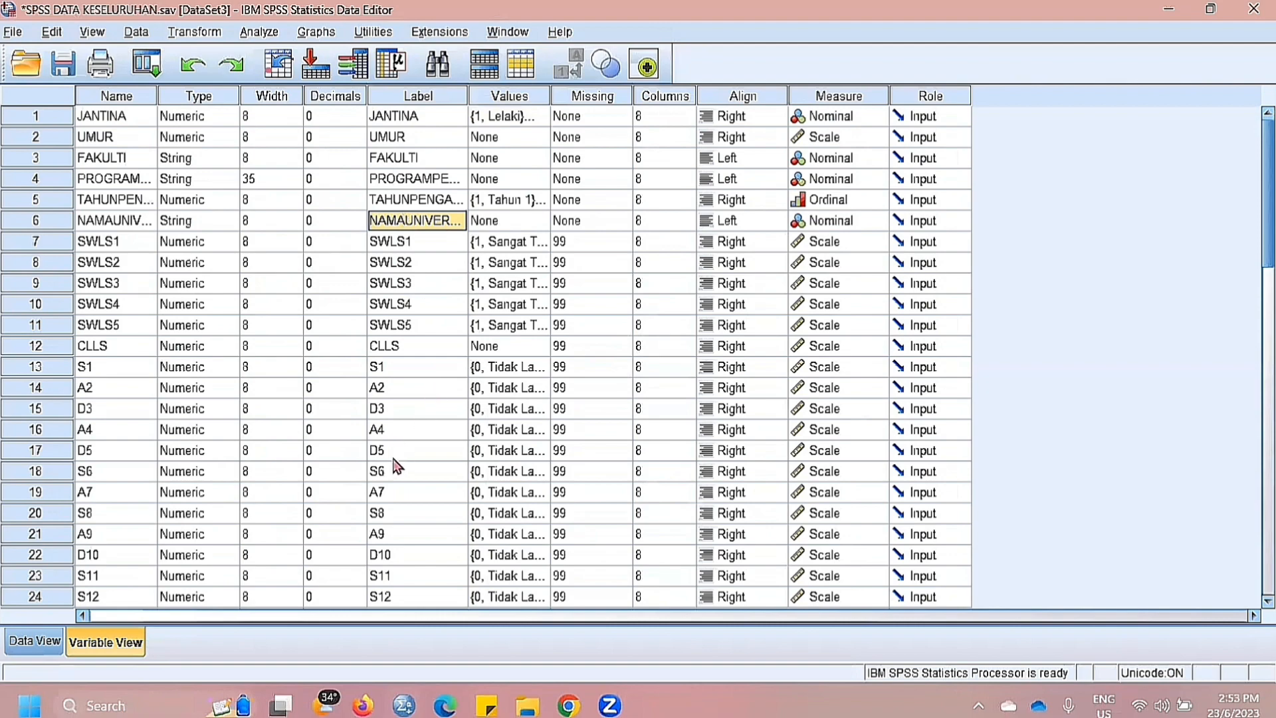
{"action": "scroll", "coordinate": [391, 468], "scroll_direction": "down", "scroll_amount": 5}
{"action": "scroll", "coordinate": [389, 471], "scroll_direction": "up", "scroll_amount": 5}
Inspect both value label entries defined for the JANTINA variable and close the definition.
{"action": "left_click", "coordinate": [506, 122]}
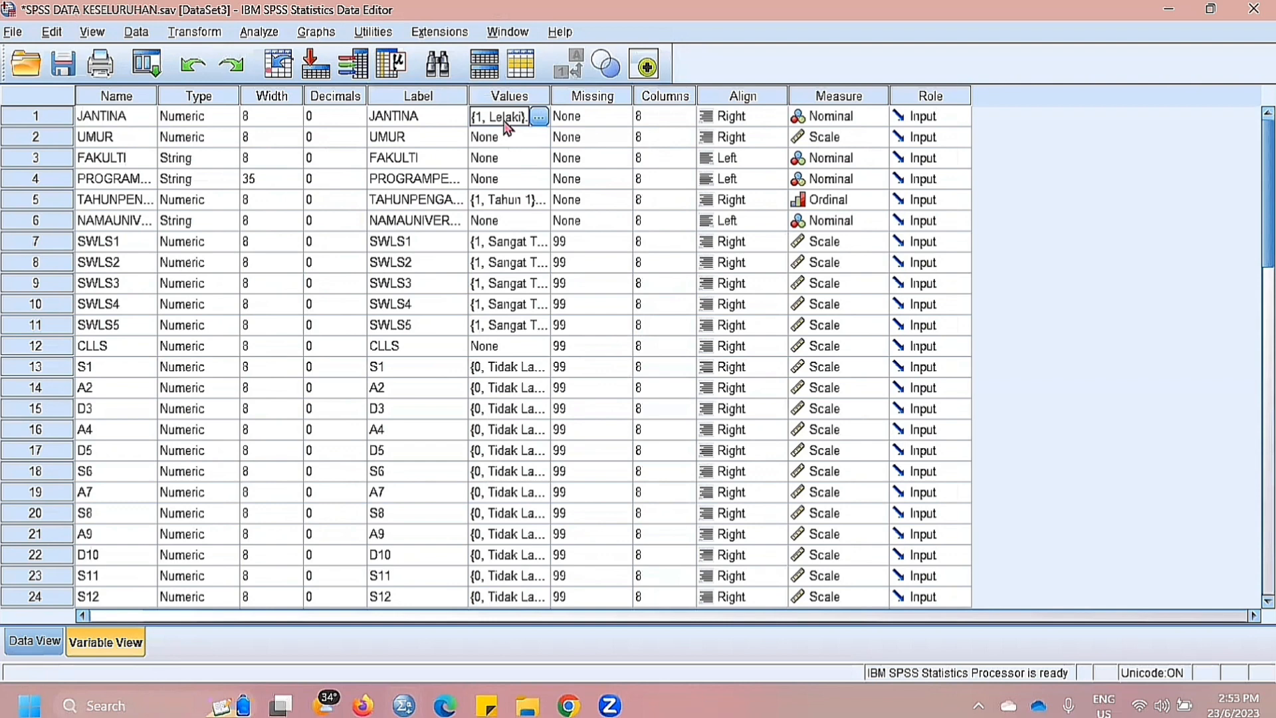
{"action": "left_click", "coordinate": [536, 117]}
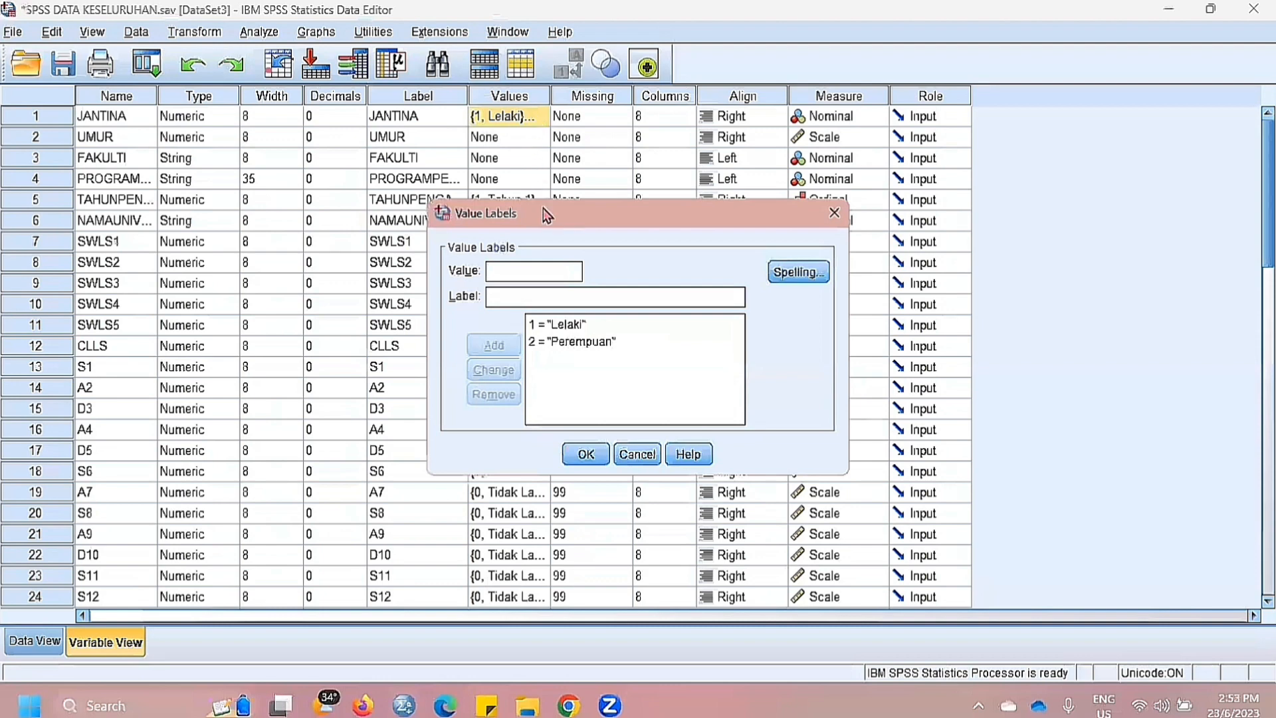
{"action": "left_click", "coordinate": [570, 325]}
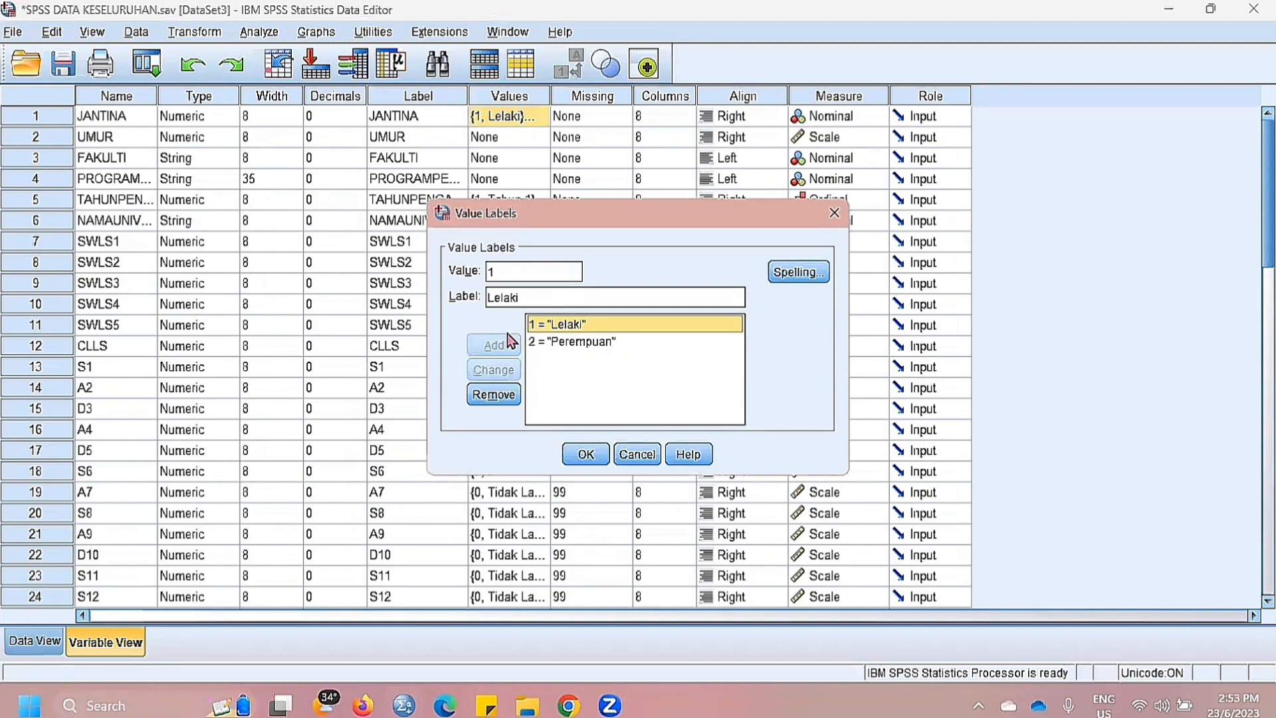
{"action": "left_click", "coordinate": [561, 339]}
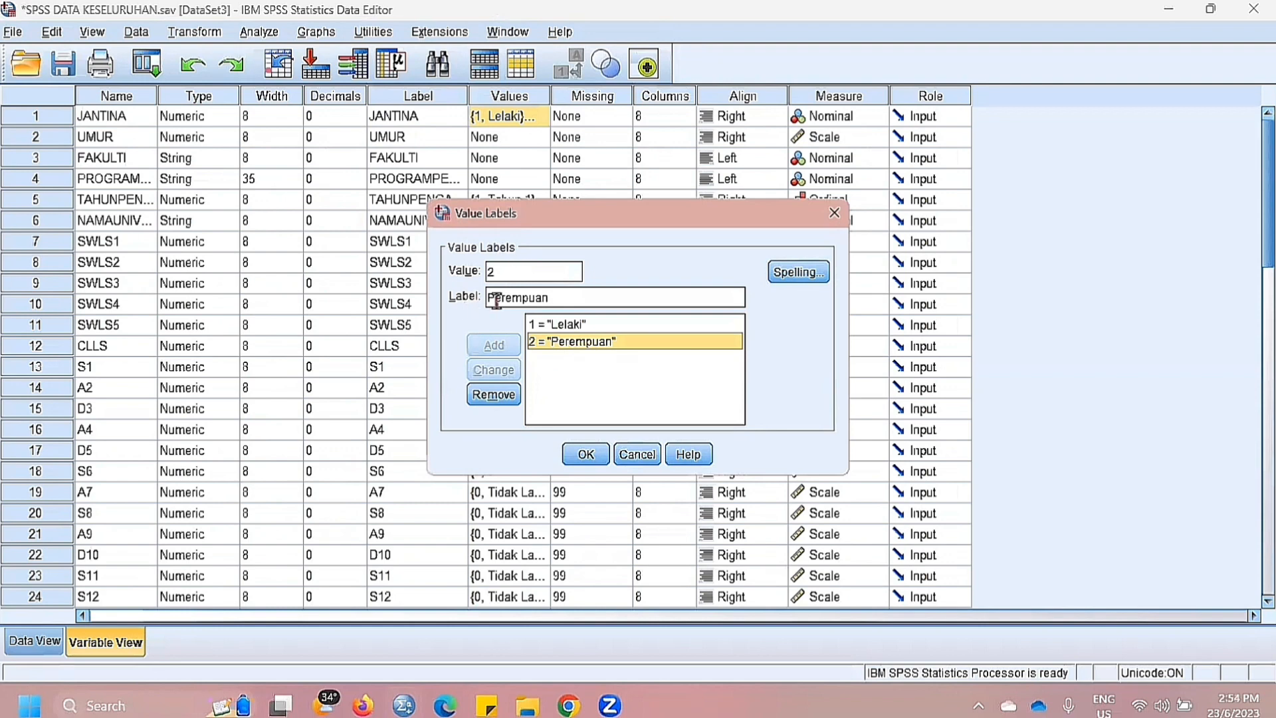
{"action": "left_click", "coordinate": [600, 451]}
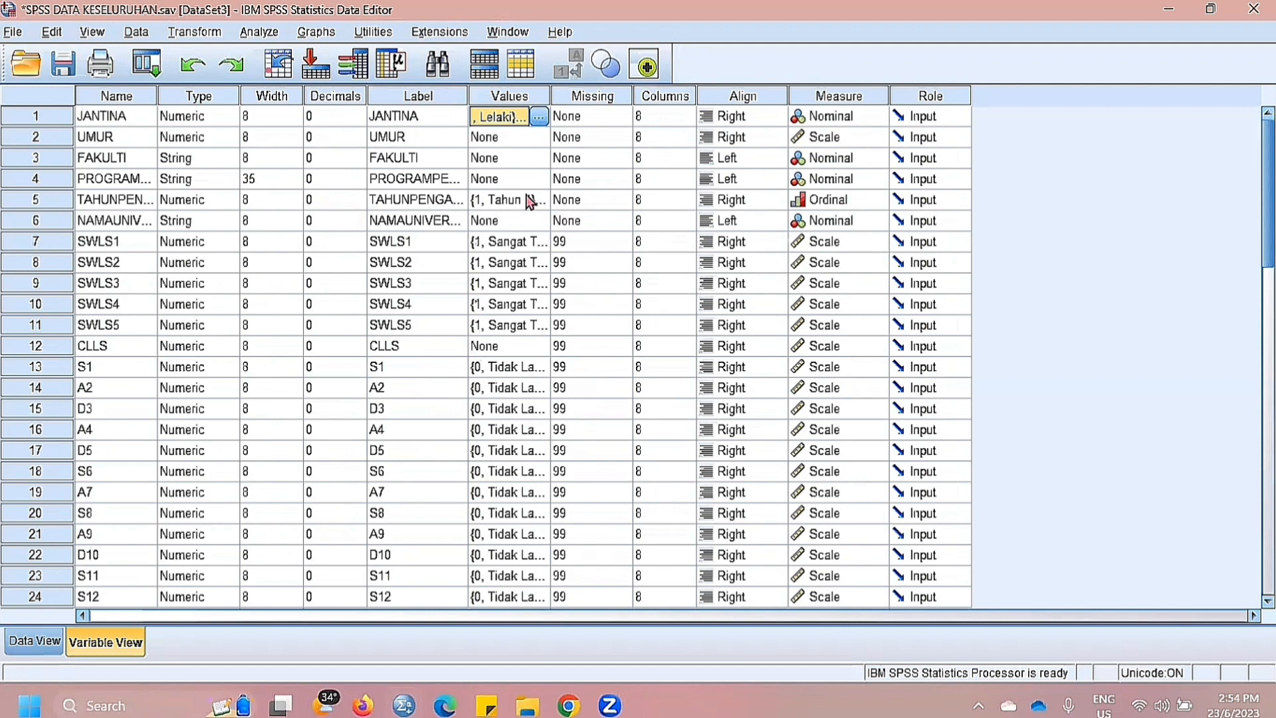
Check the value label settings of the UMUR, FAKULTI, PROGRAMPENGAJIAN and NAMAUNIVERSITI variables.
{"action": "left_click", "coordinate": [493, 137]}
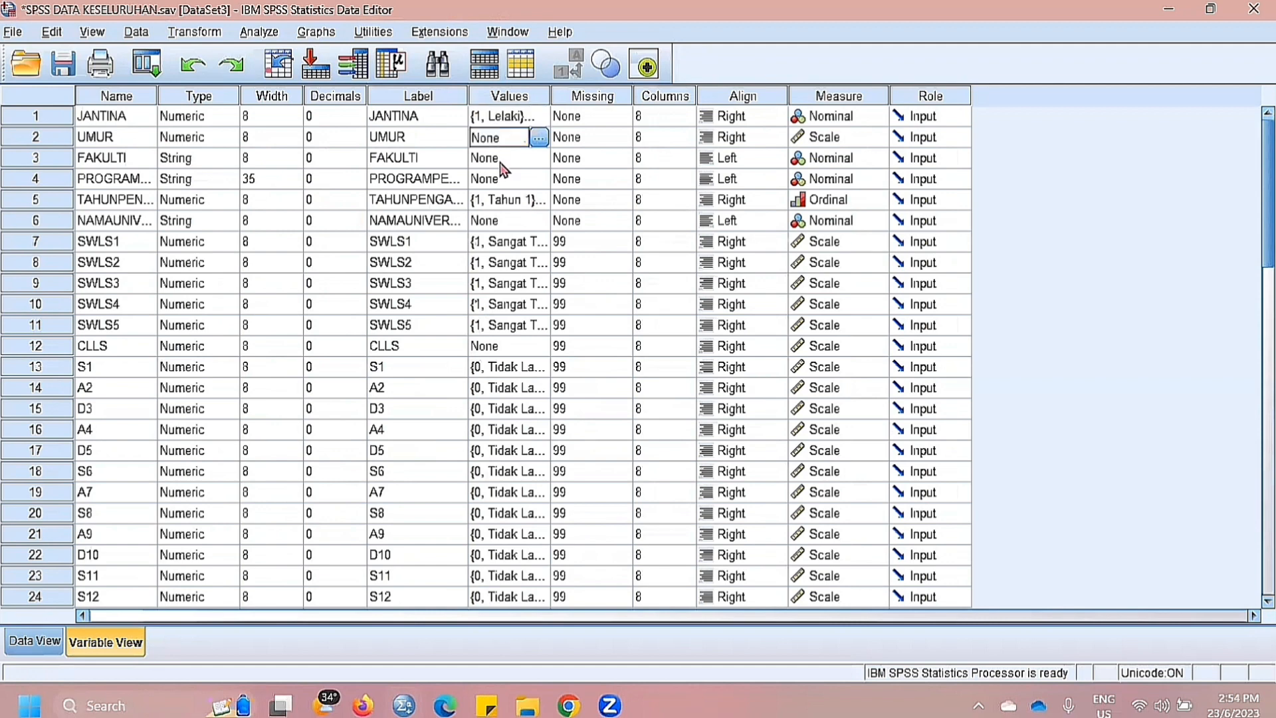
{"action": "left_click", "coordinate": [497, 159]}
{"action": "left_click", "coordinate": [503, 179]}
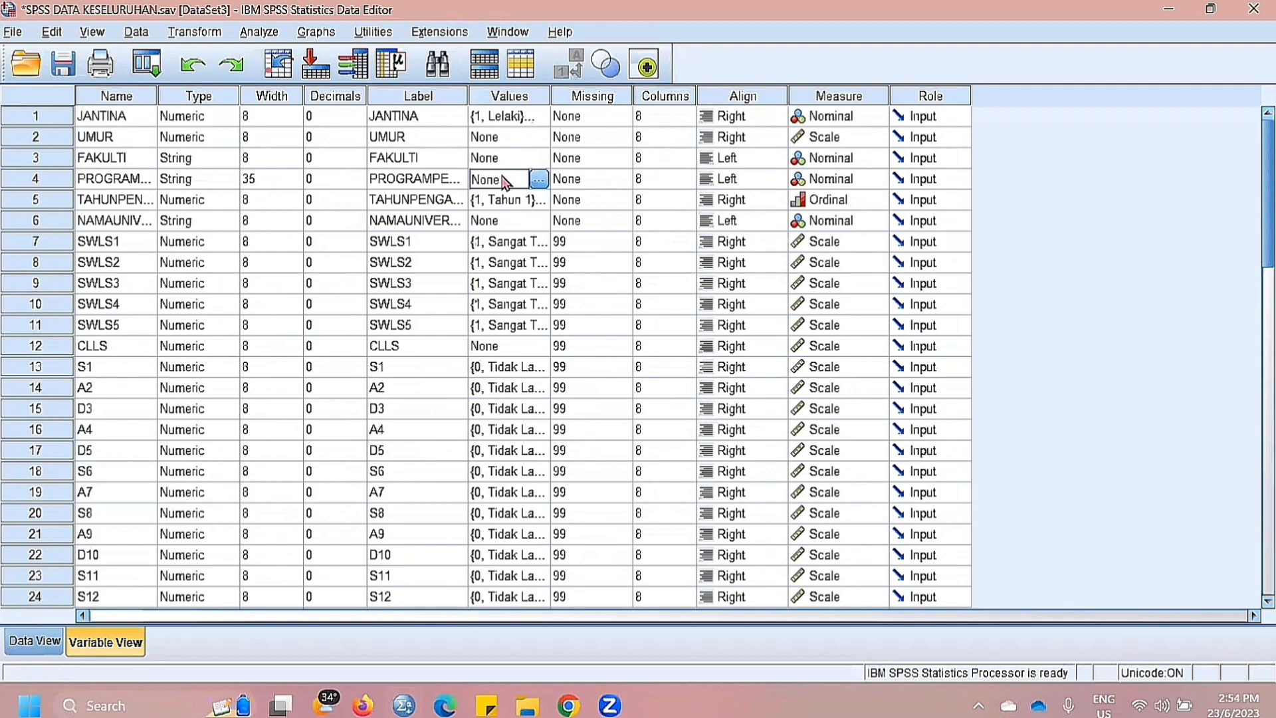
{"action": "left_click", "coordinate": [509, 223]}
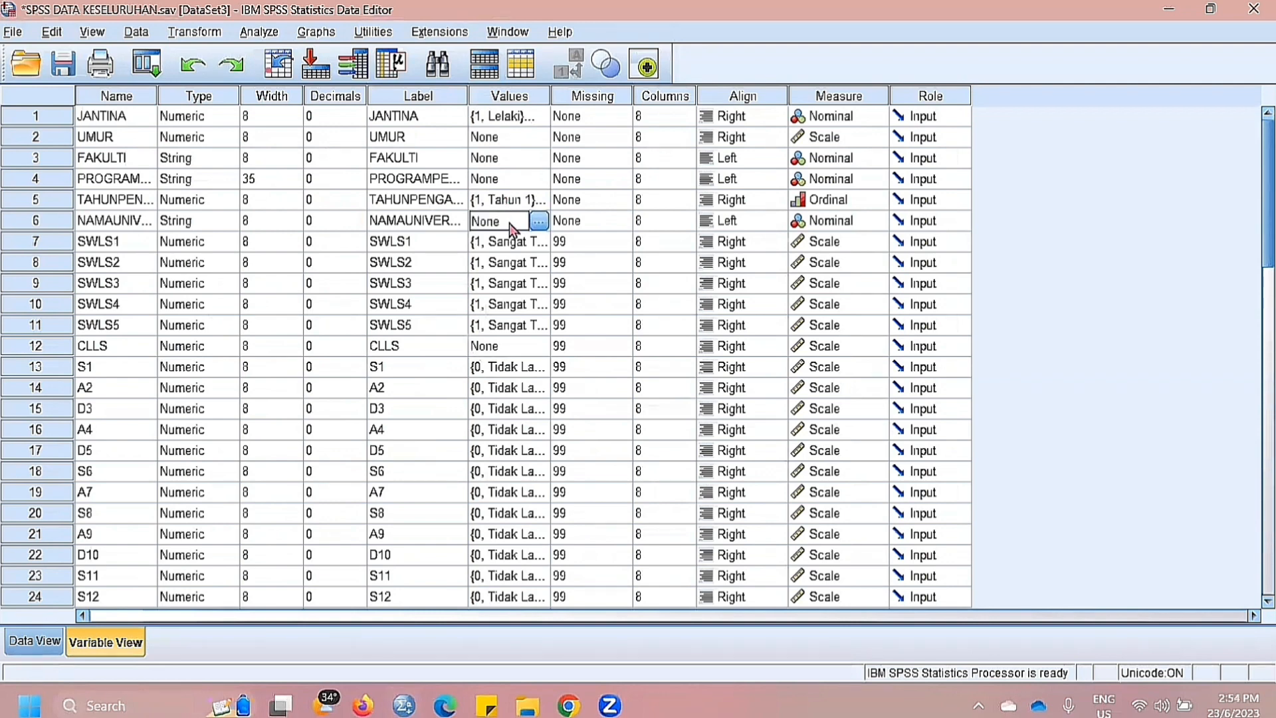
Inspect the value label entries 1 to 4 defined for the TAHUNPENGAJIAN variable and close the definition.
{"action": "left_click", "coordinate": [515, 205]}
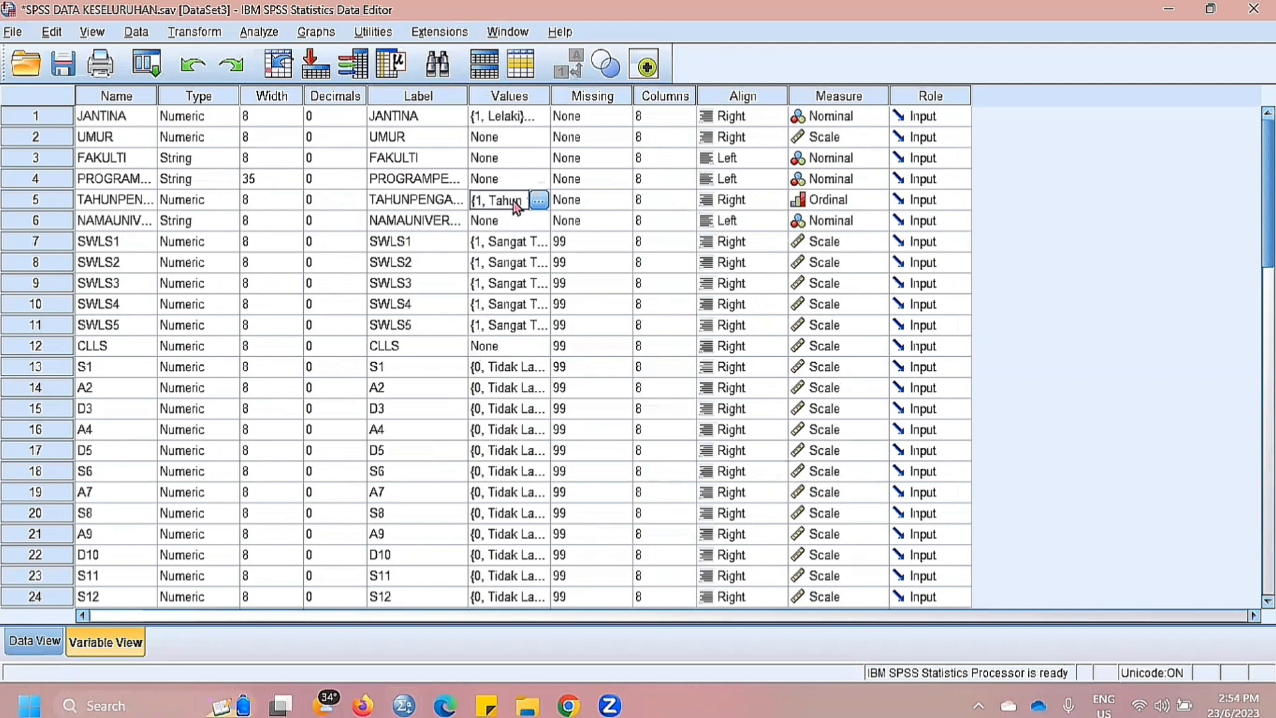
{"action": "left_click", "coordinate": [539, 200]}
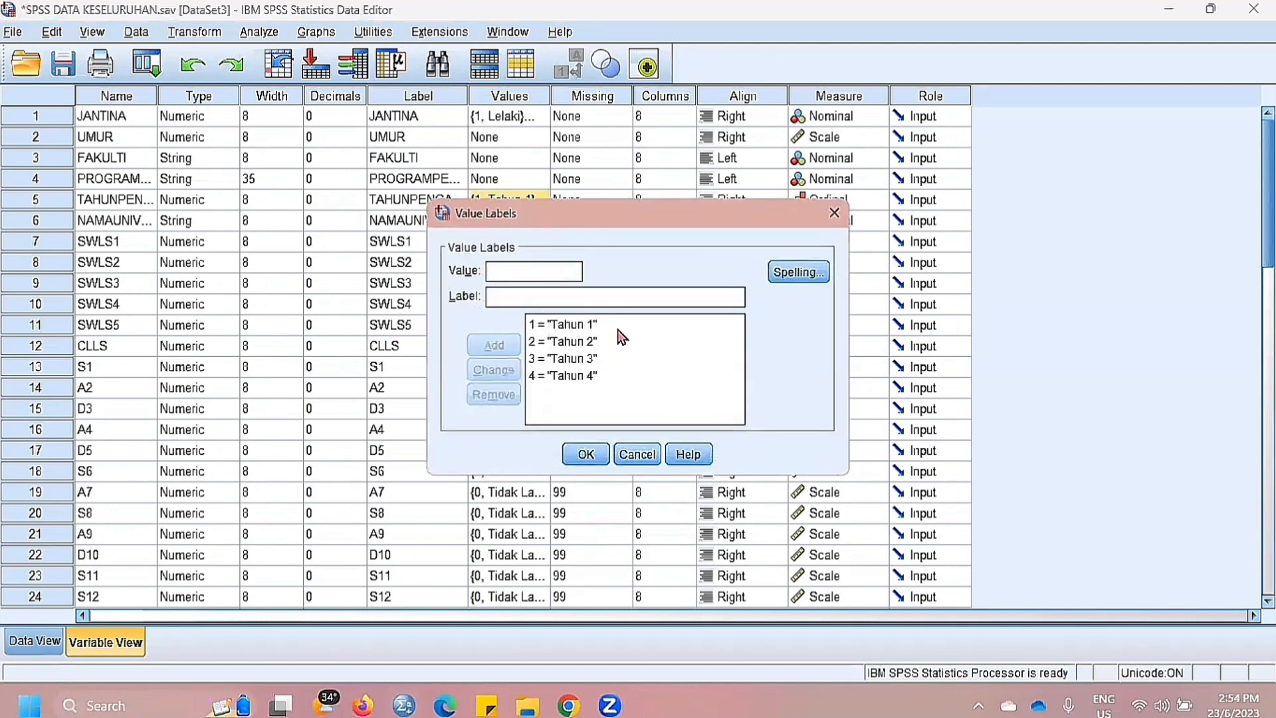
{"action": "left_click", "coordinate": [591, 325]}
{"action": "left_click", "coordinate": [591, 343]}
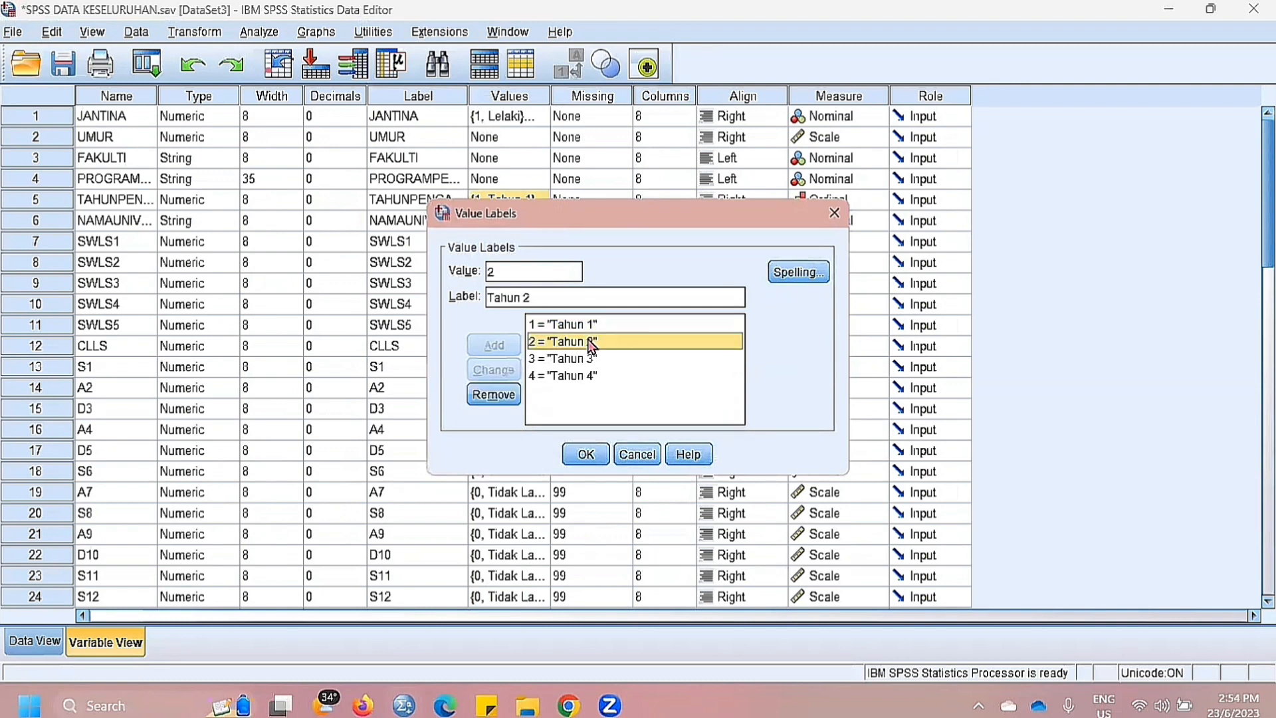
{"action": "left_click", "coordinate": [582, 360]}
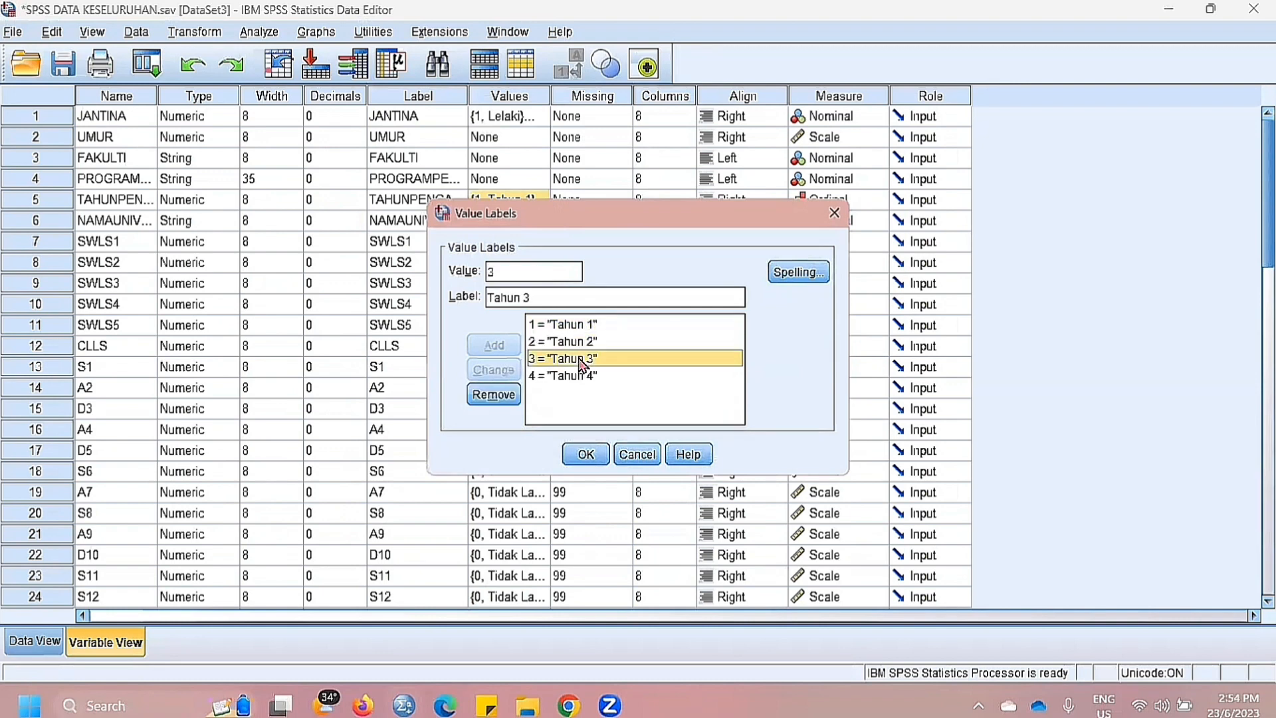
{"action": "left_click", "coordinate": [583, 376]}
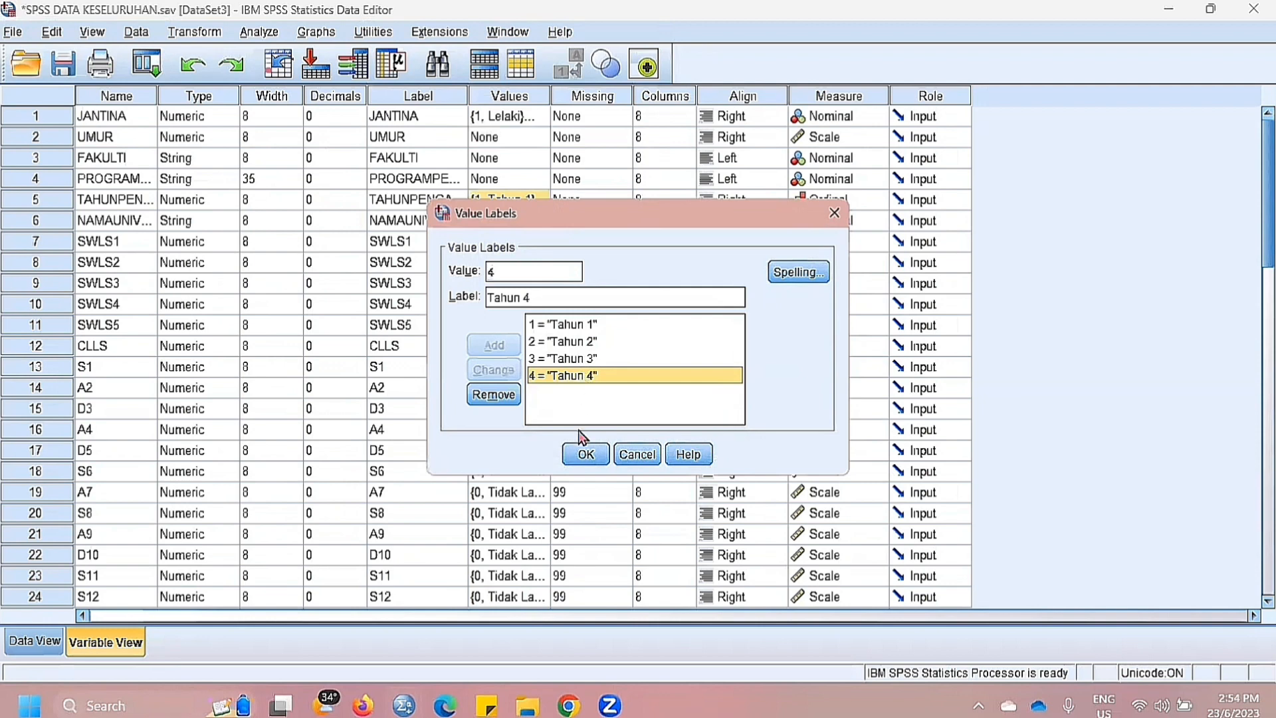
{"action": "left_click", "coordinate": [585, 453]}
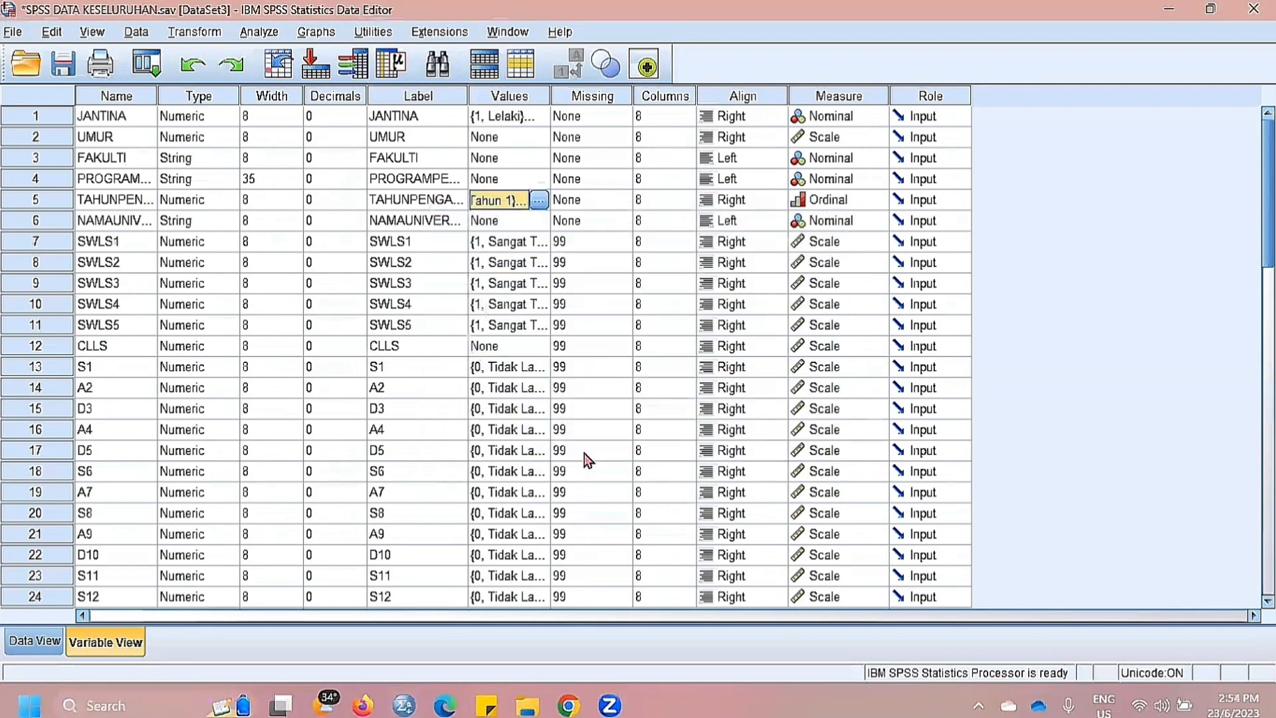
Look over the SWLS1 to SWLS5 items and inspect the value label entries 1 to 7 defined for SWLS1.
{"action": "left_click", "coordinate": [415, 243]}
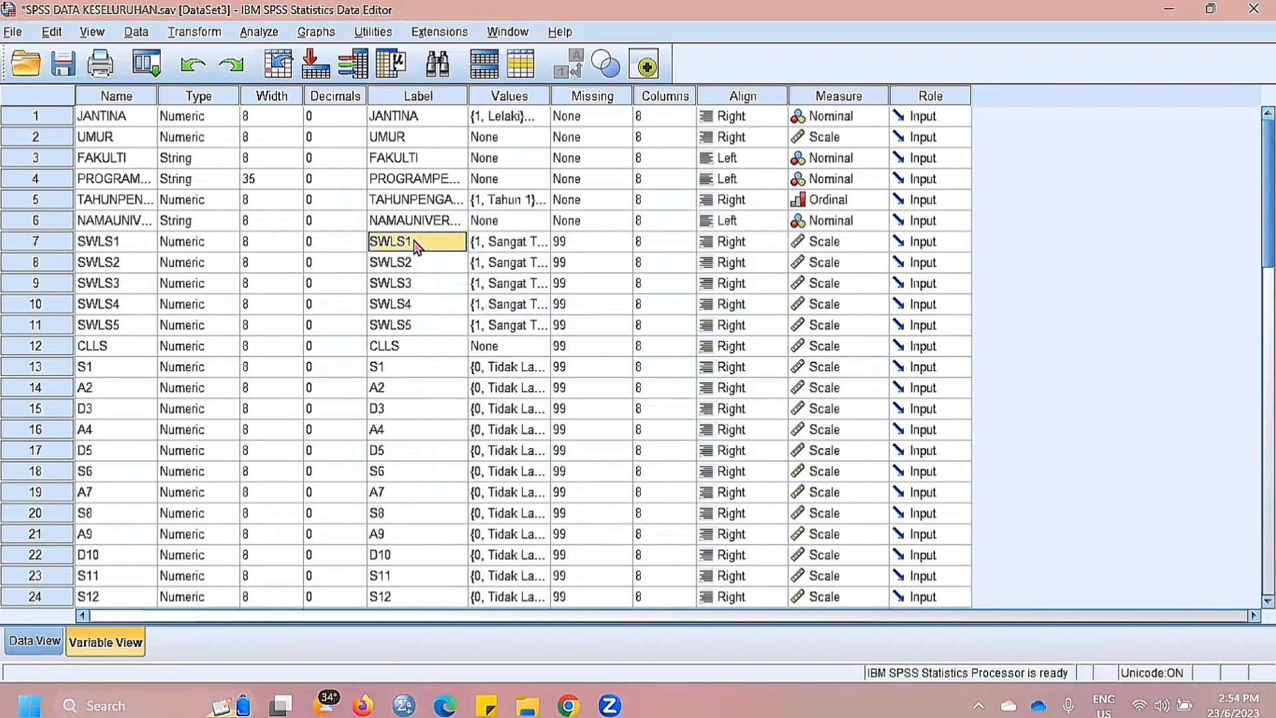
{"action": "left_click", "coordinate": [424, 327]}
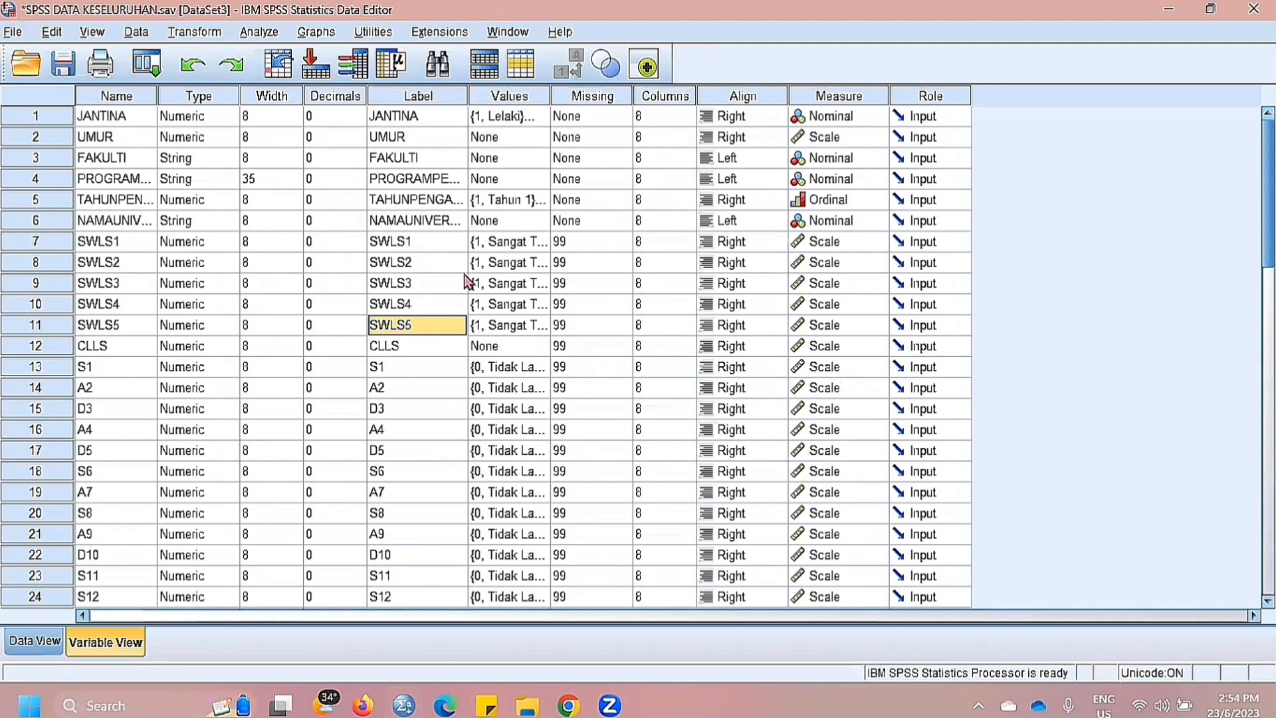
{"action": "left_click", "coordinate": [492, 244]}
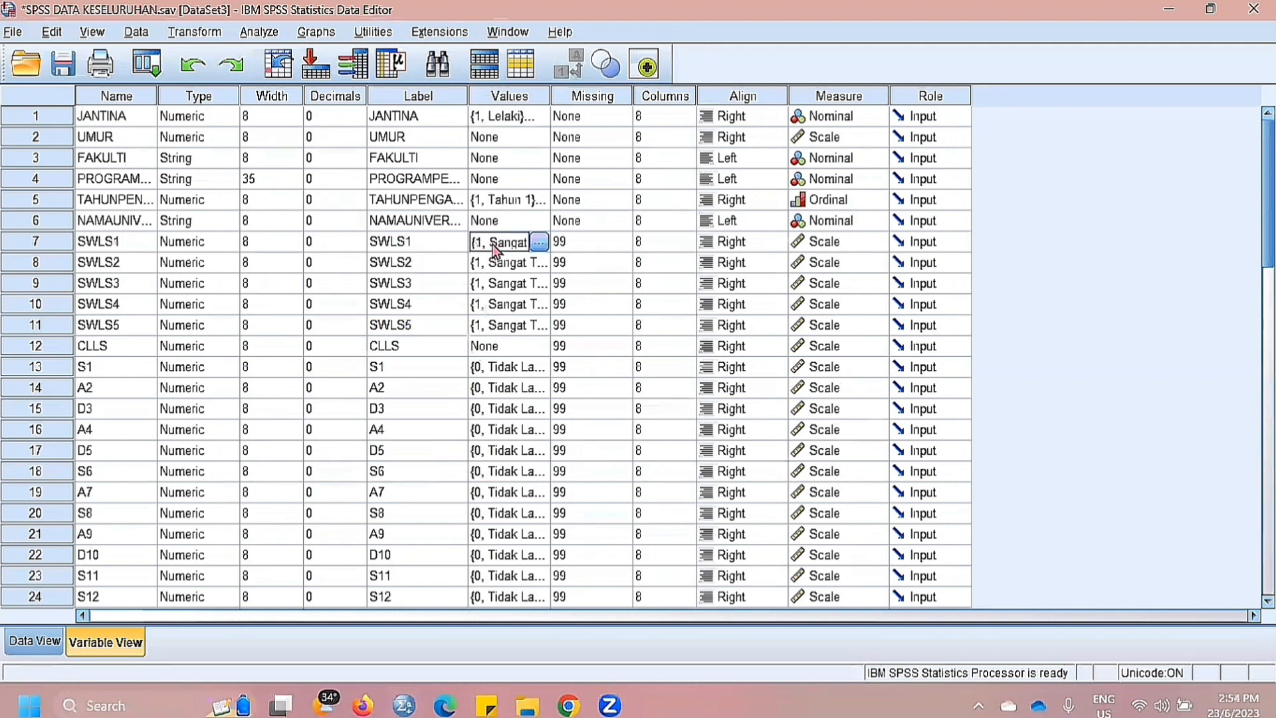
{"action": "left_click", "coordinate": [539, 241]}
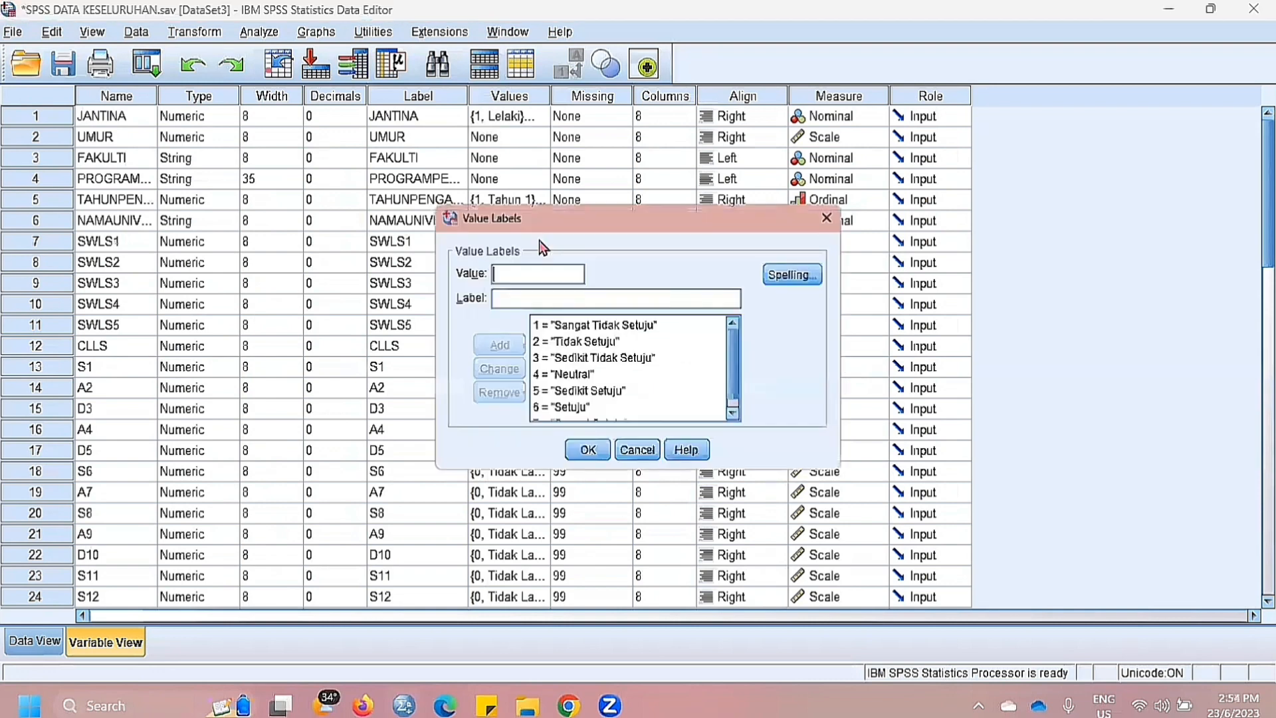
{"action": "left_click", "coordinate": [572, 325]}
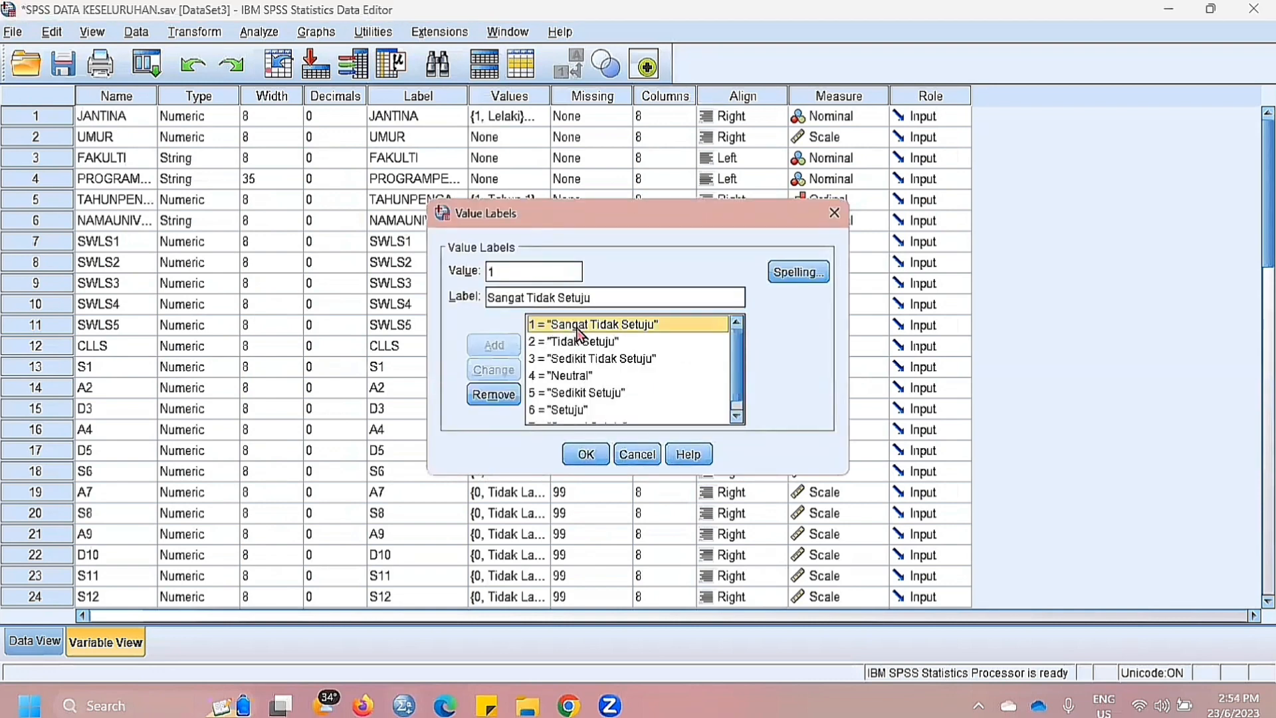
{"action": "left_click", "coordinate": [580, 342]}
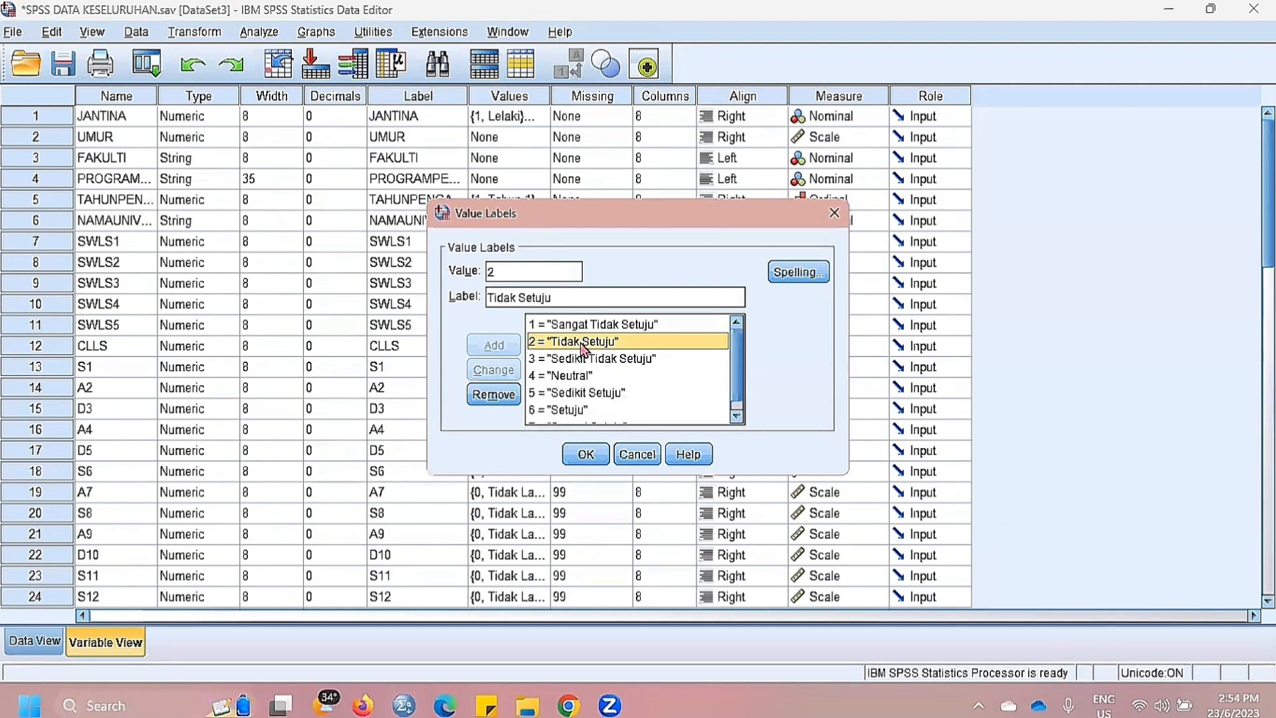
{"action": "left_click", "coordinate": [588, 361]}
{"action": "scroll", "coordinate": [589, 361], "scroll_direction": "down", "scroll_amount": 1}
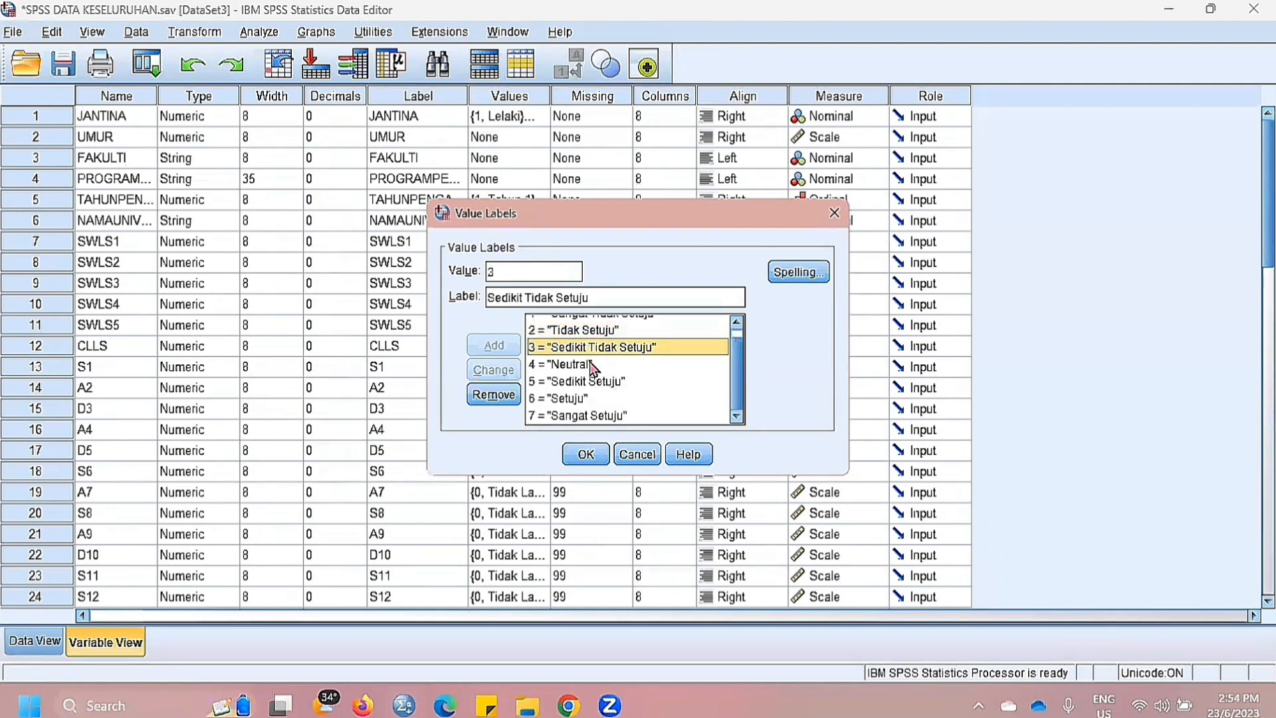
{"action": "left_click", "coordinate": [588, 363]}
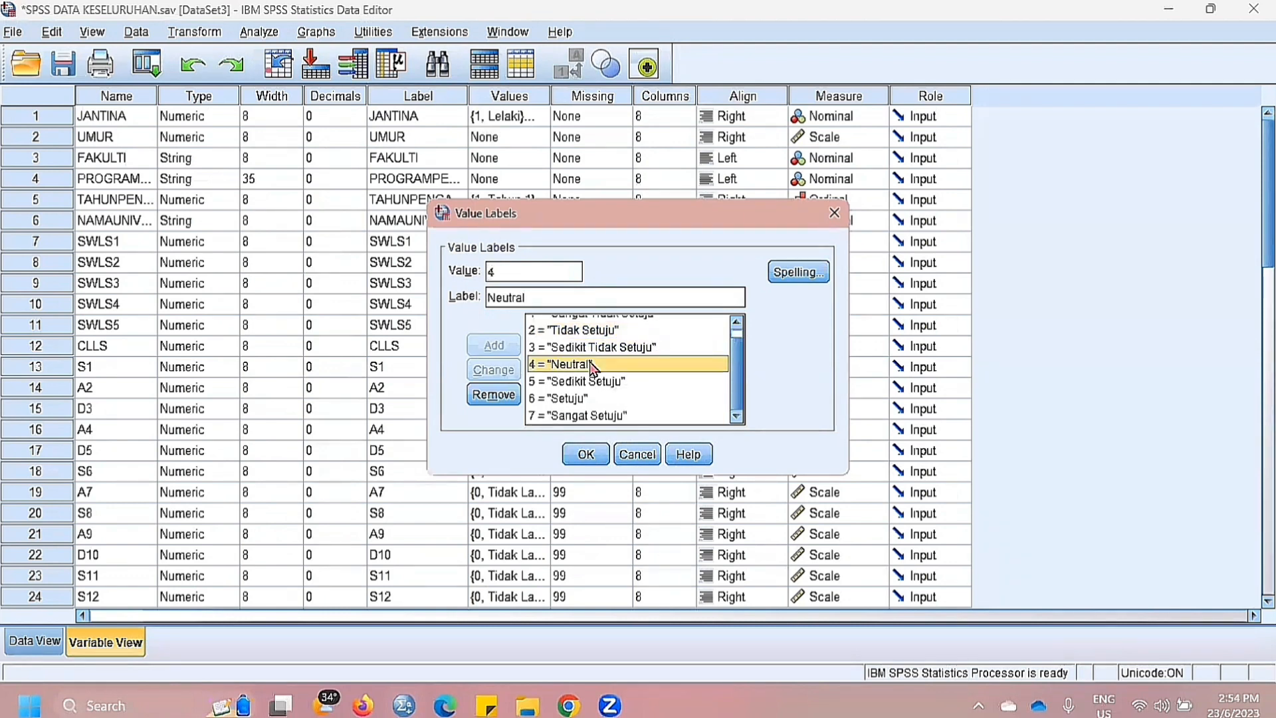
{"action": "left_click", "coordinate": [597, 383]}
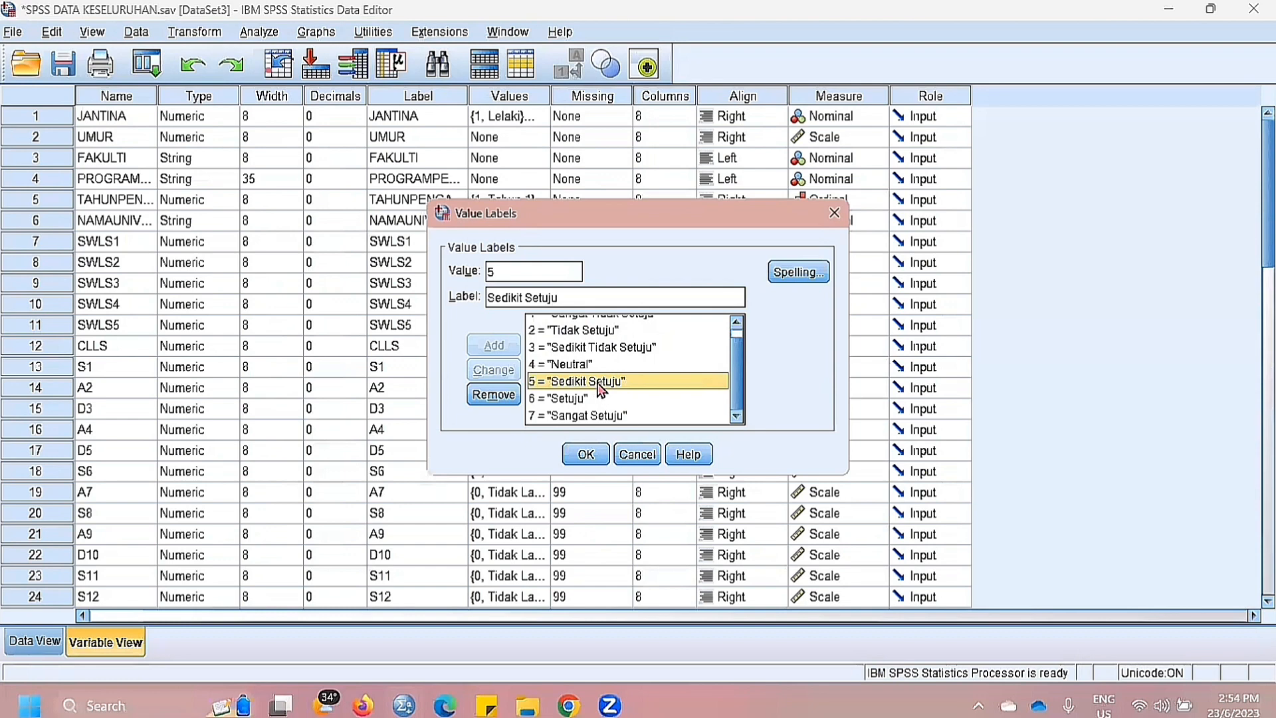
{"action": "left_click", "coordinate": [610, 400]}
{"action": "left_click", "coordinate": [612, 415]}
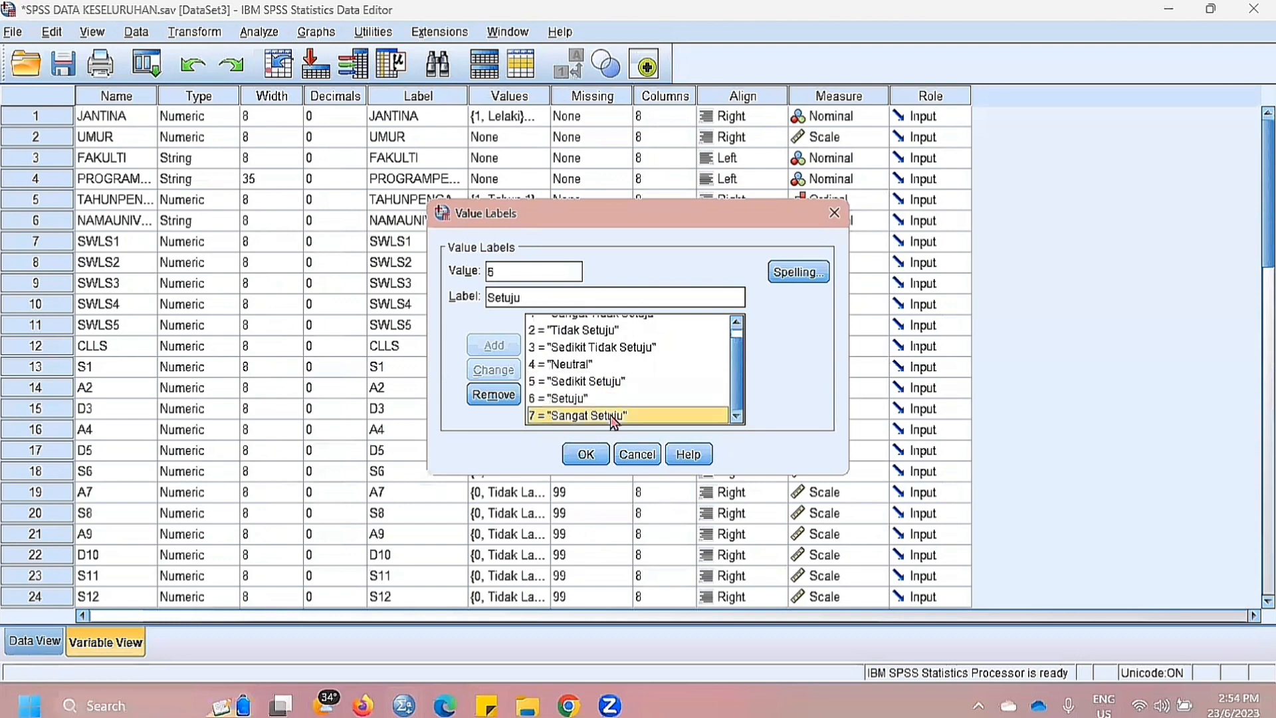
{"action": "left_click", "coordinate": [605, 459]}
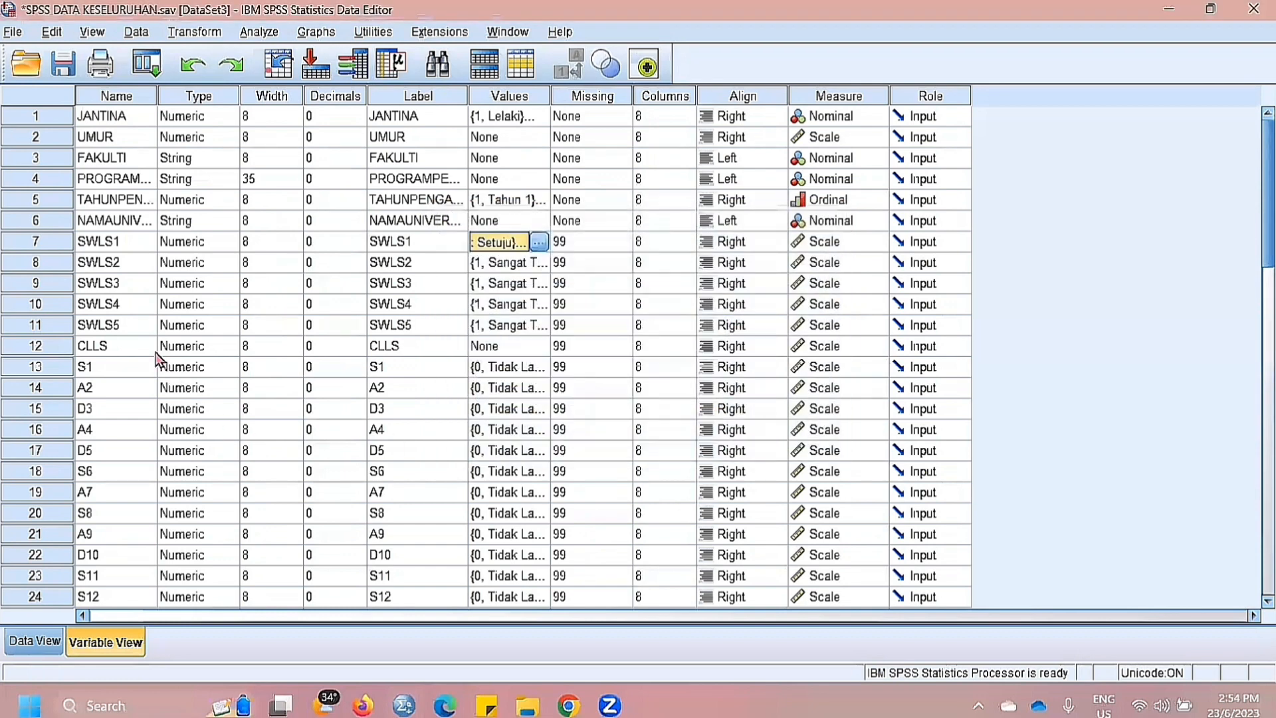
Check the value label setting of CLLS and look over the items from S1 to D21.
{"action": "left_click", "coordinate": [90, 347]}
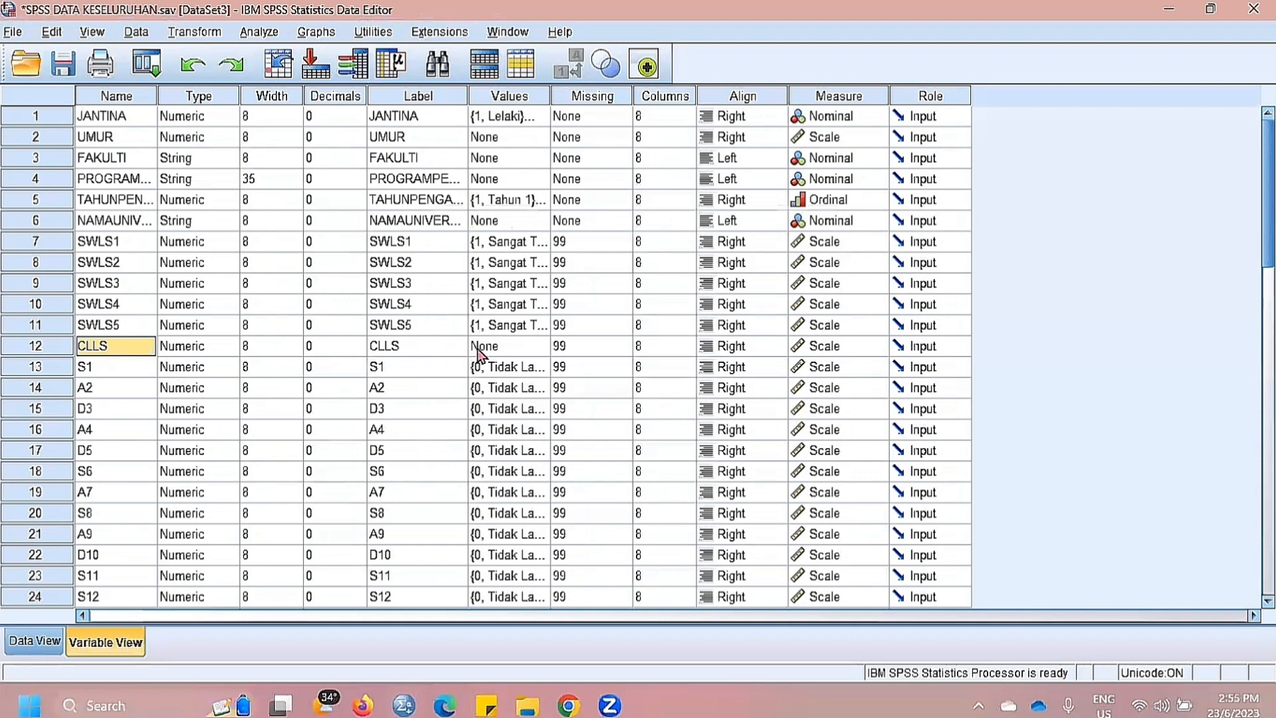
{"action": "left_click", "coordinate": [530, 347]}
{"action": "scroll", "coordinate": [534, 350], "scroll_direction": "down", "scroll_amount": 1}
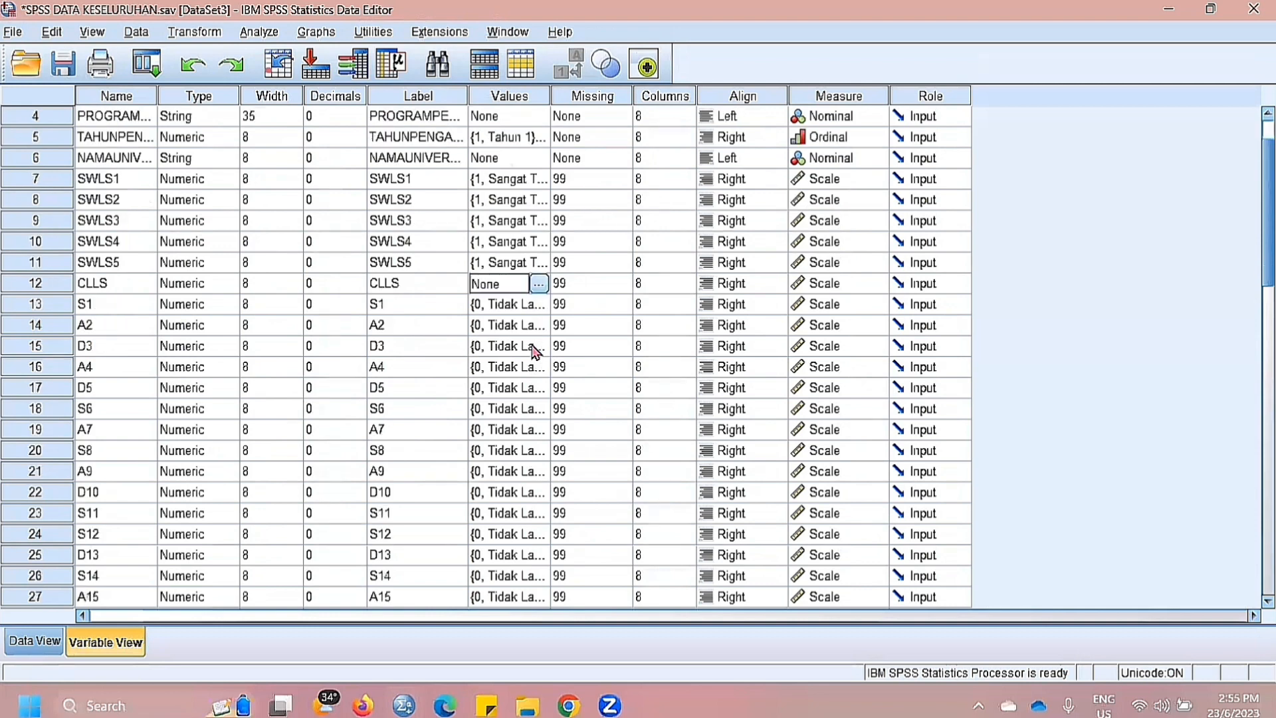
{"action": "left_click", "coordinate": [103, 305]}
{"action": "scroll", "coordinate": [103, 312], "scroll_direction": "down", "scroll_amount": 4}
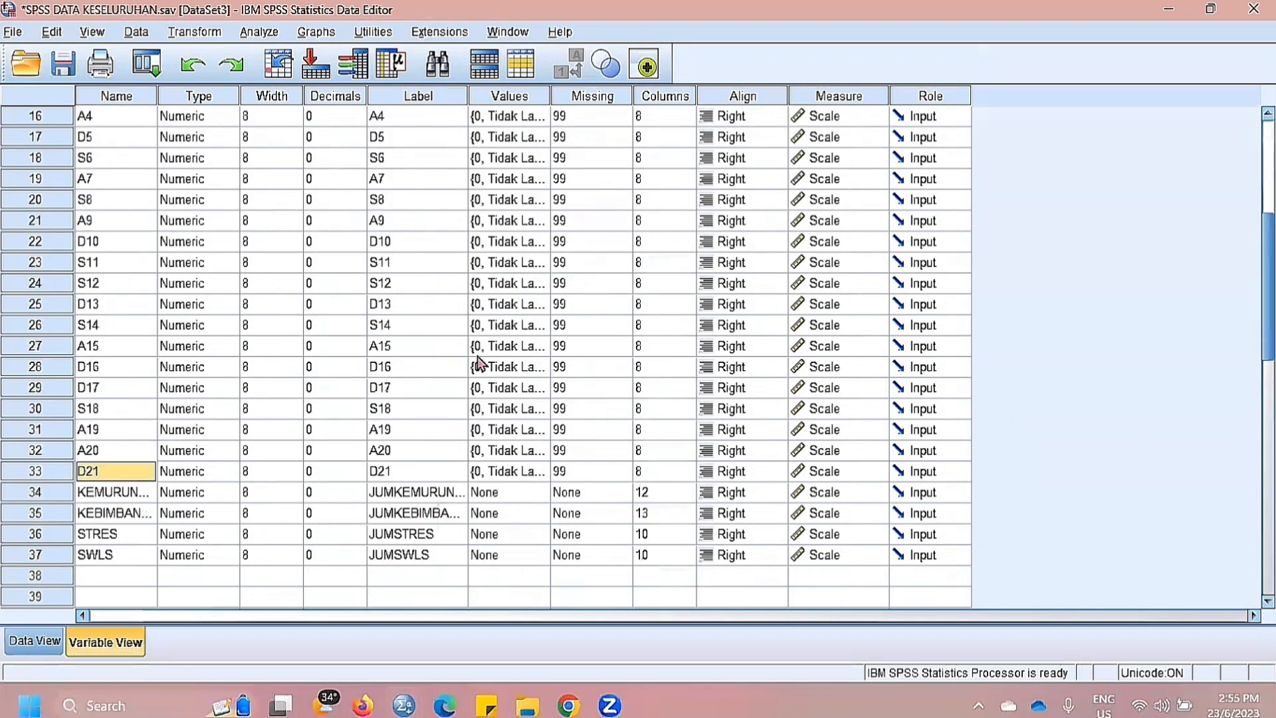
Inspect the value label entries 0 to 3 defined for the S1 variable and close the definition.
{"action": "scroll", "coordinate": [488, 349], "scroll_direction": "up", "scroll_amount": 3}
{"action": "left_click", "coordinate": [531, 241]}
{"action": "left_click", "coordinate": [534, 241]}
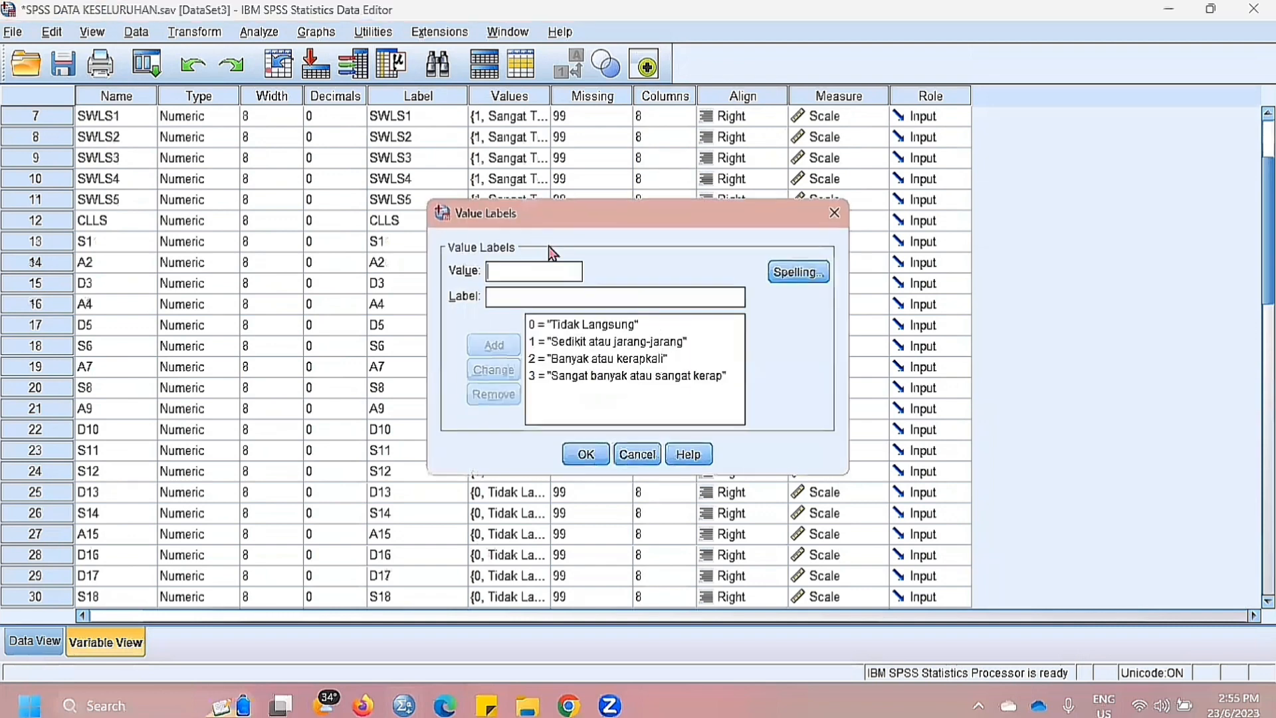
{"action": "left_click", "coordinate": [570, 325]}
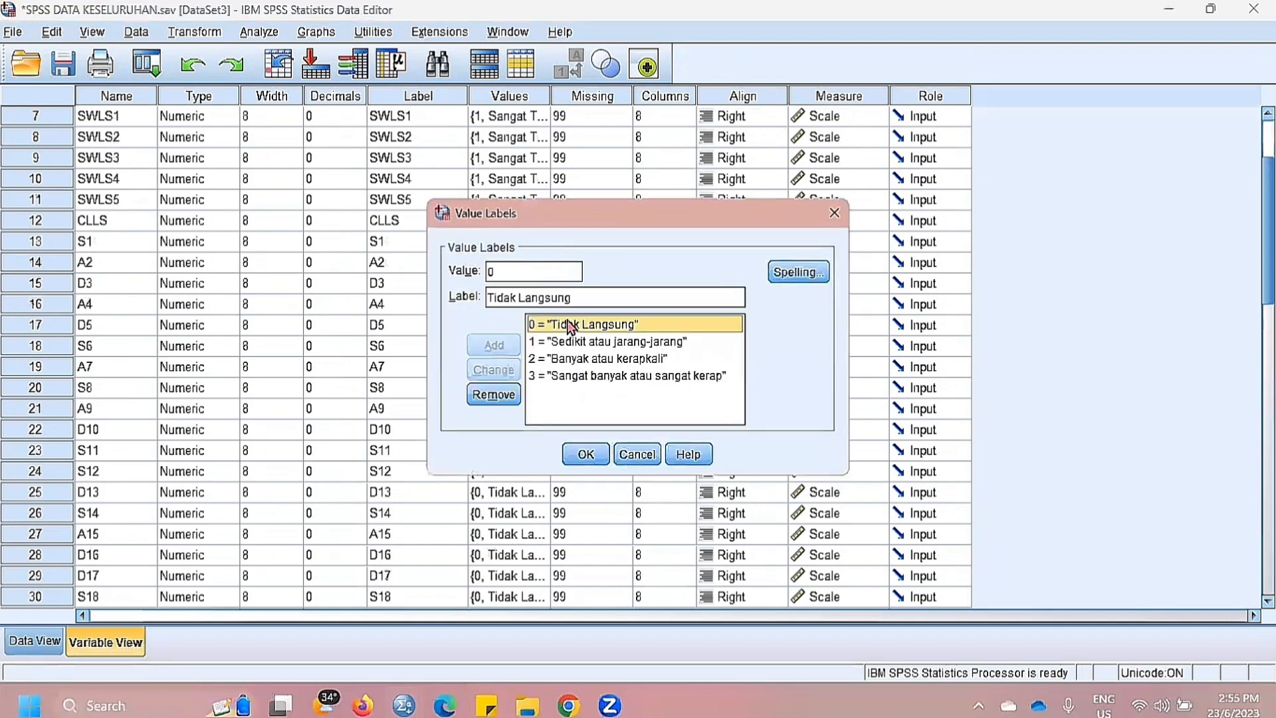
{"action": "left_click", "coordinate": [573, 342]}
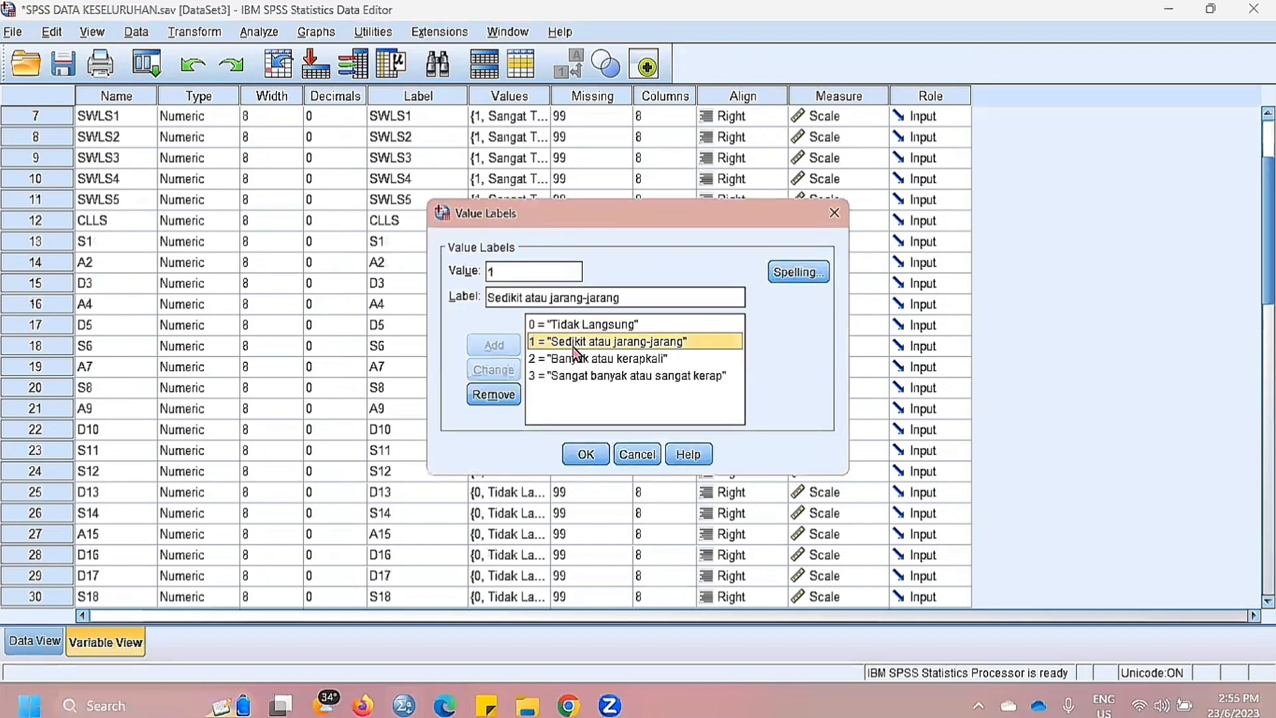
{"action": "left_click", "coordinate": [582, 359]}
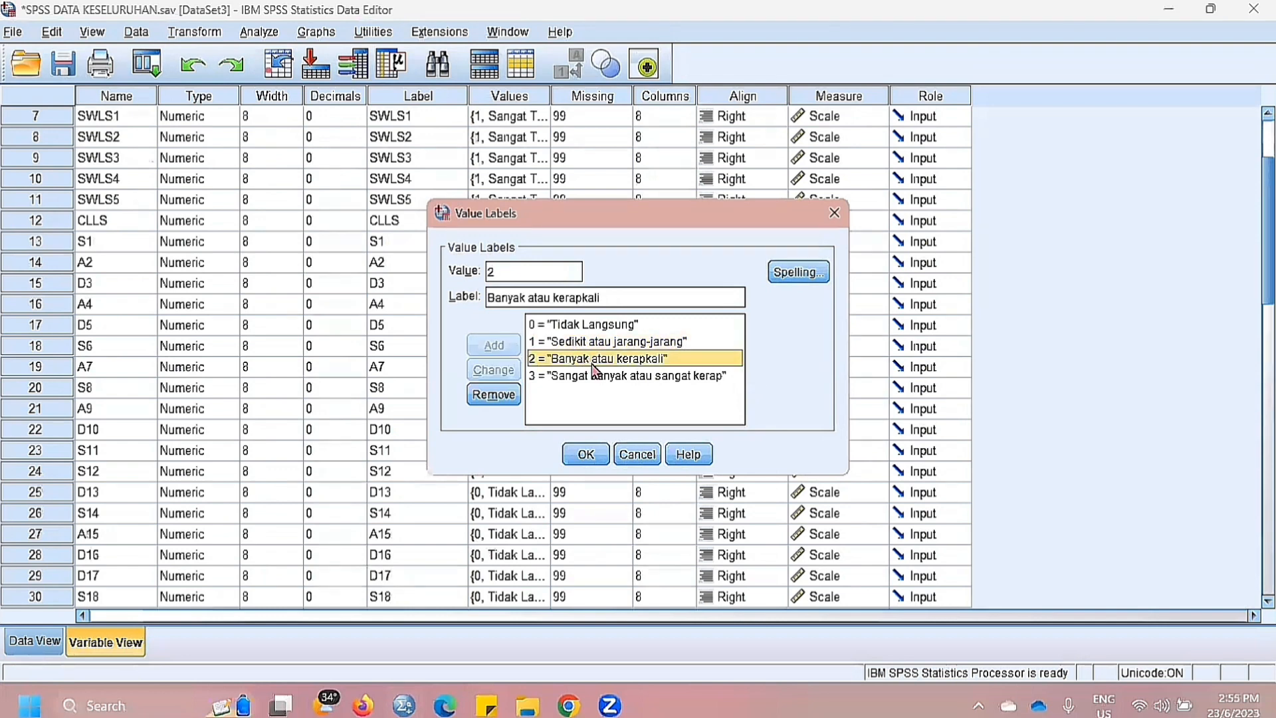
{"action": "left_click", "coordinate": [591, 376]}
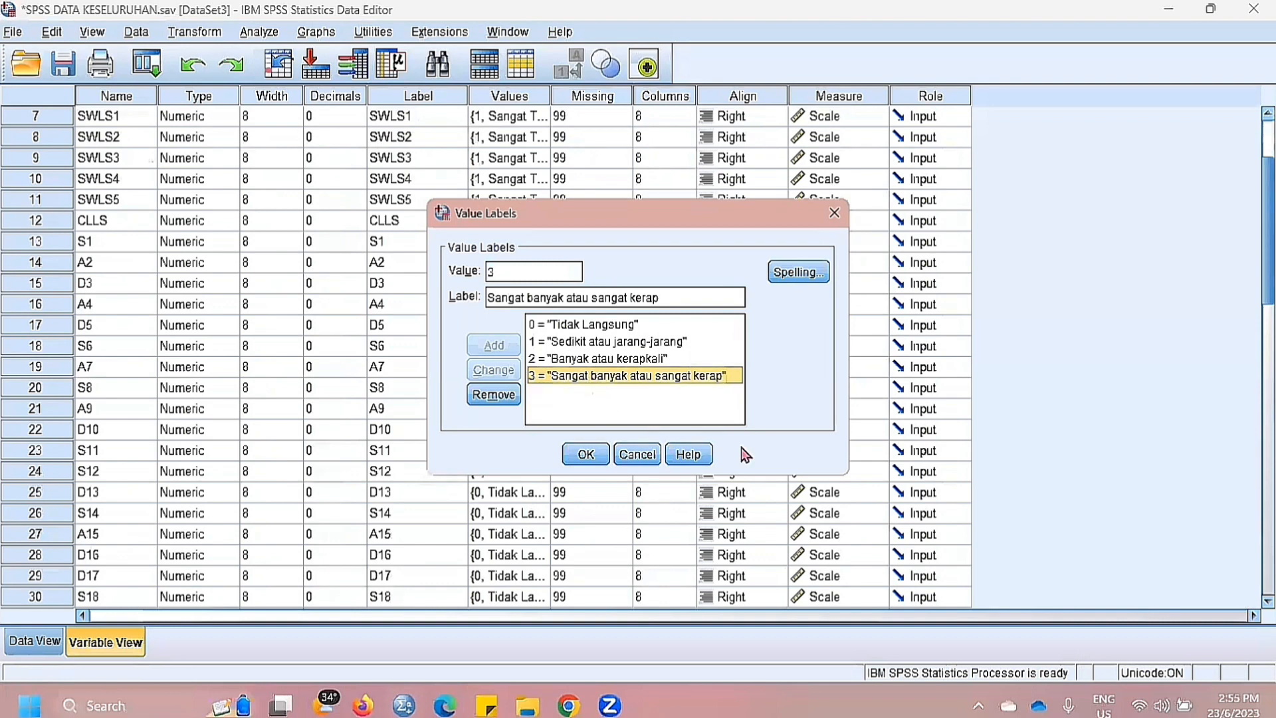
{"action": "left_click", "coordinate": [587, 454]}
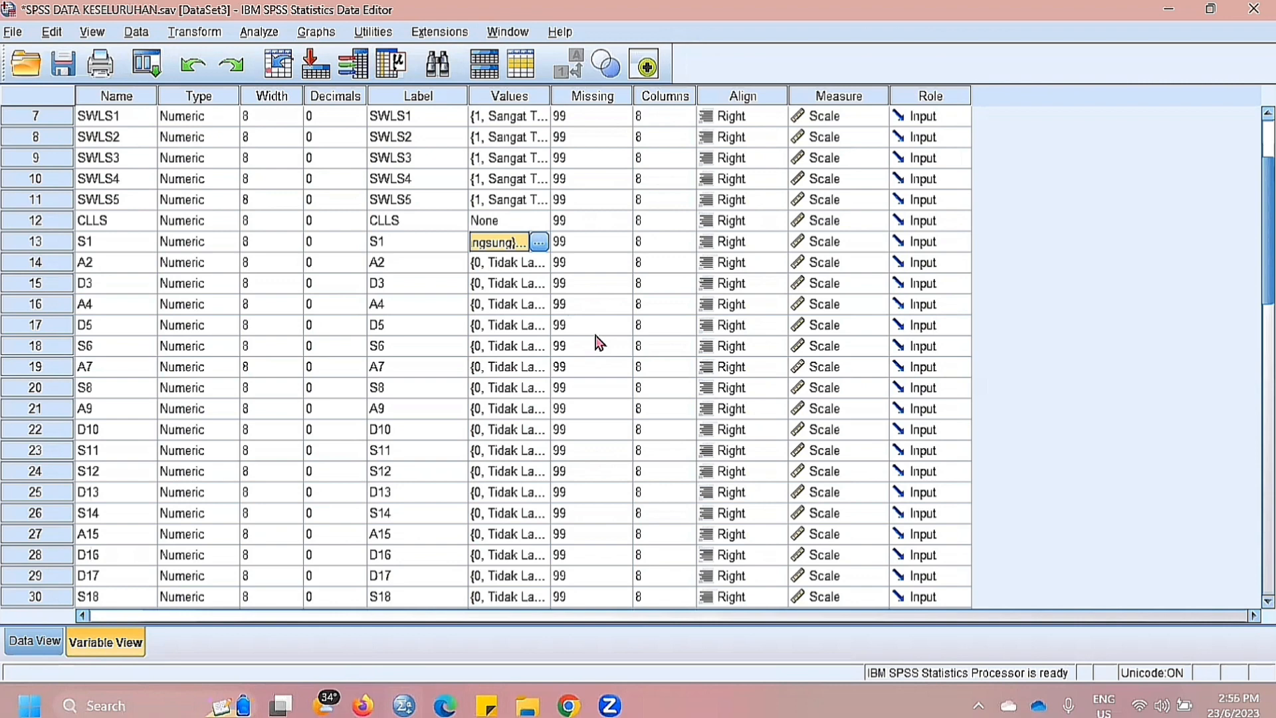
Open a Frequencies analysis and remove all six demographic variables, JANTINA through NAMAUNIVERSITI, from its list of analysed variables.
{"action": "left_click", "coordinate": [262, 33]}
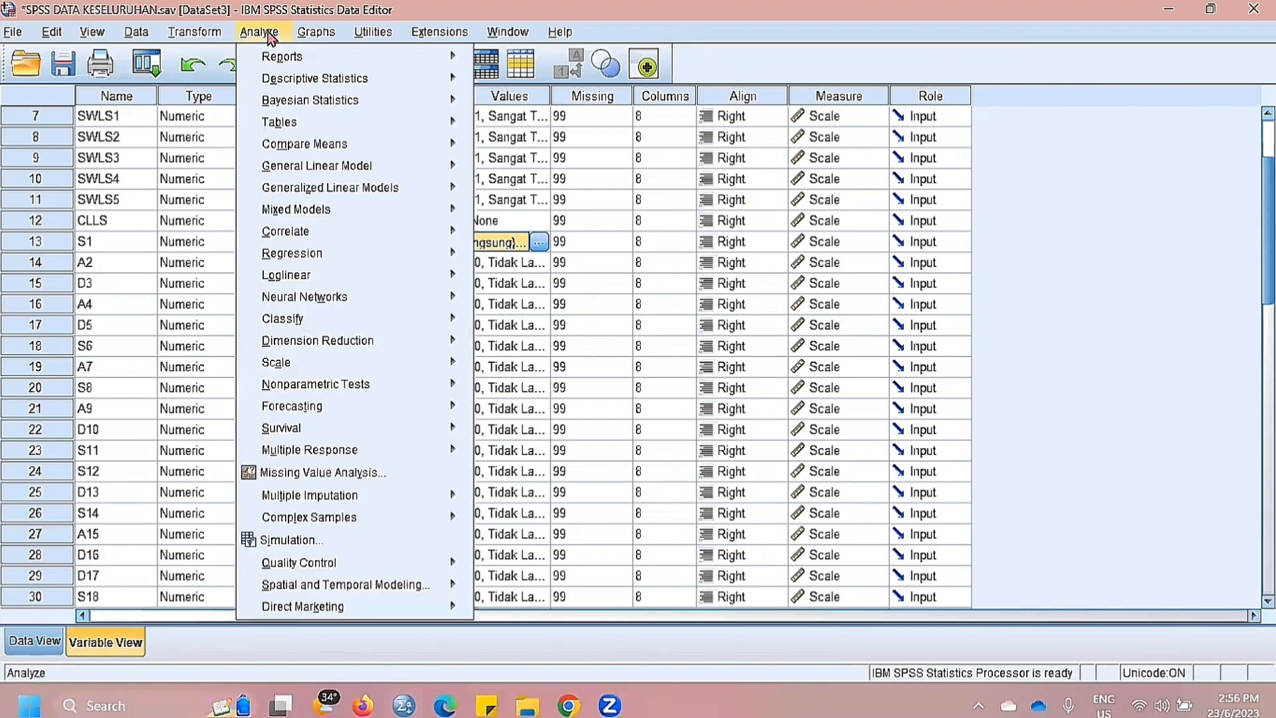
{"action": "mouse_move", "coordinate": [311, 74]}
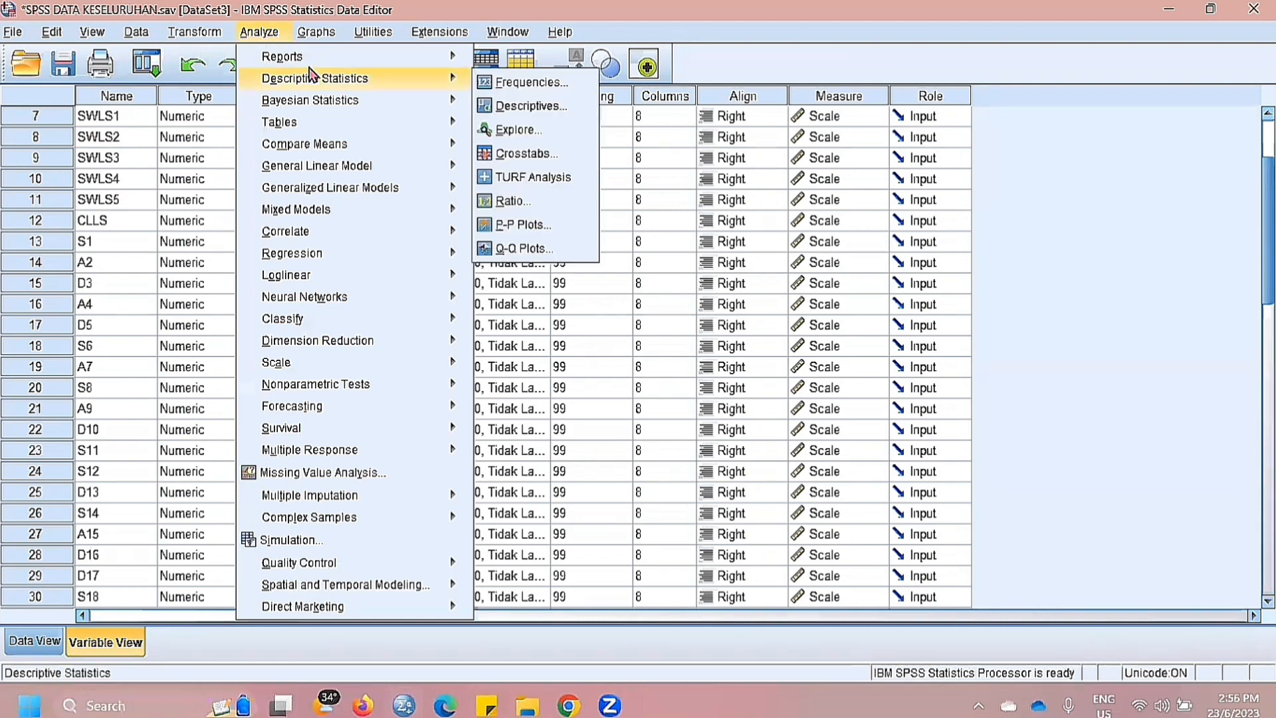
{"action": "key", "text": "Right"}
{"action": "key", "text": "Return"}
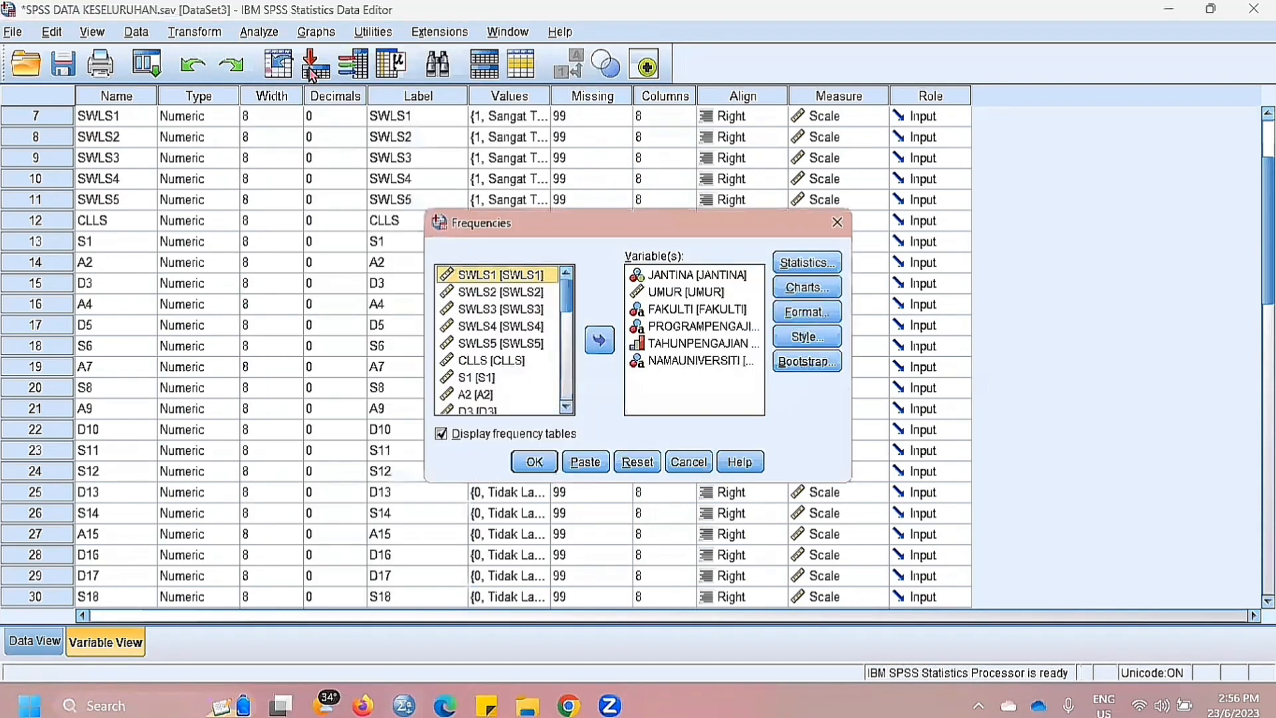
{"action": "left_click_drag", "start_coordinate": [685, 361], "coordinate": [671, 274]}
{"action": "left_click", "coordinate": [651, 392]}
{"action": "left_click", "coordinate": [691, 274]}
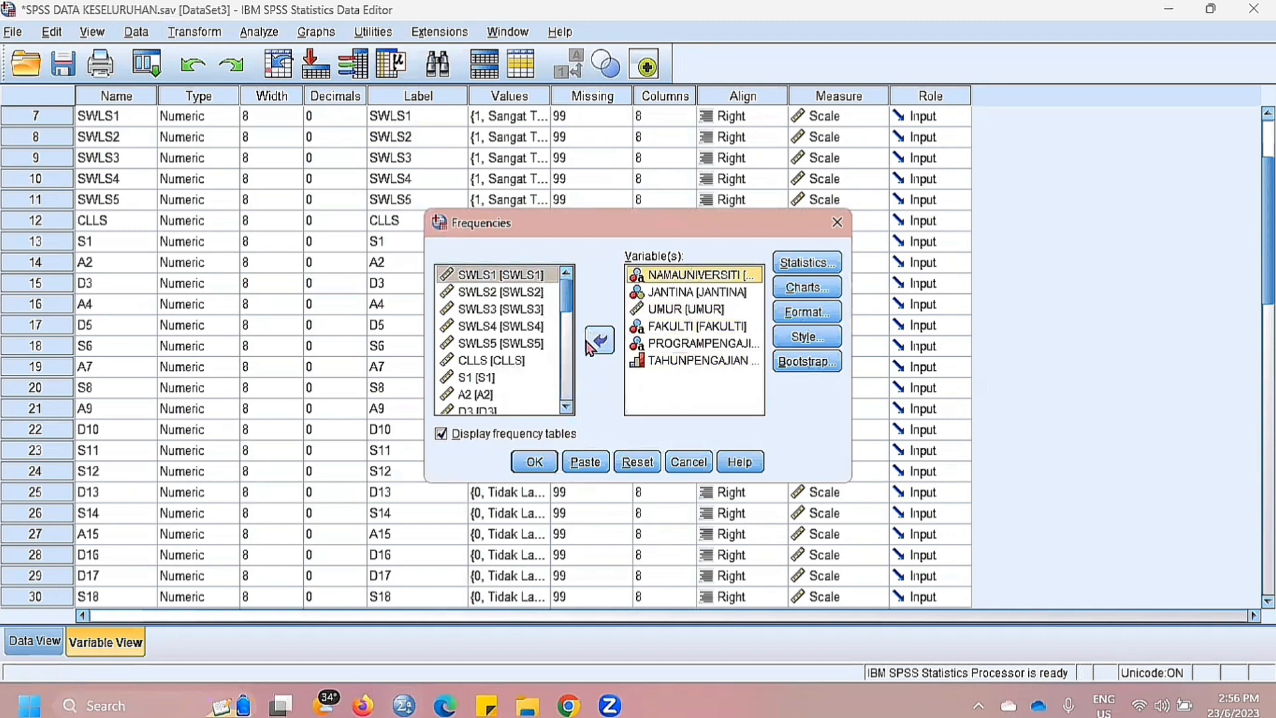
{"action": "left_click", "coordinate": [599, 341]}
{"action": "double_click", "coordinate": [660, 293]}
{"action": "double_click", "coordinate": [664, 275]}
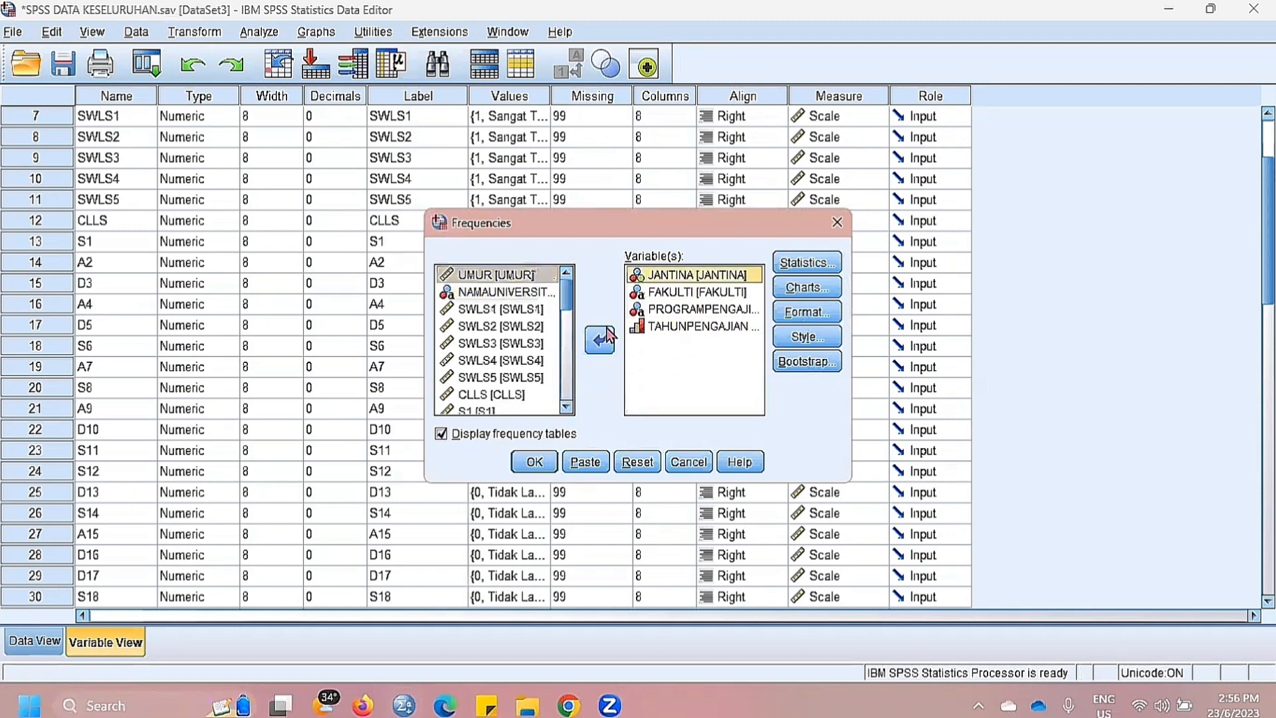
{"action": "double_click", "coordinate": [667, 293]}
{"action": "double_click", "coordinate": [664, 276]}
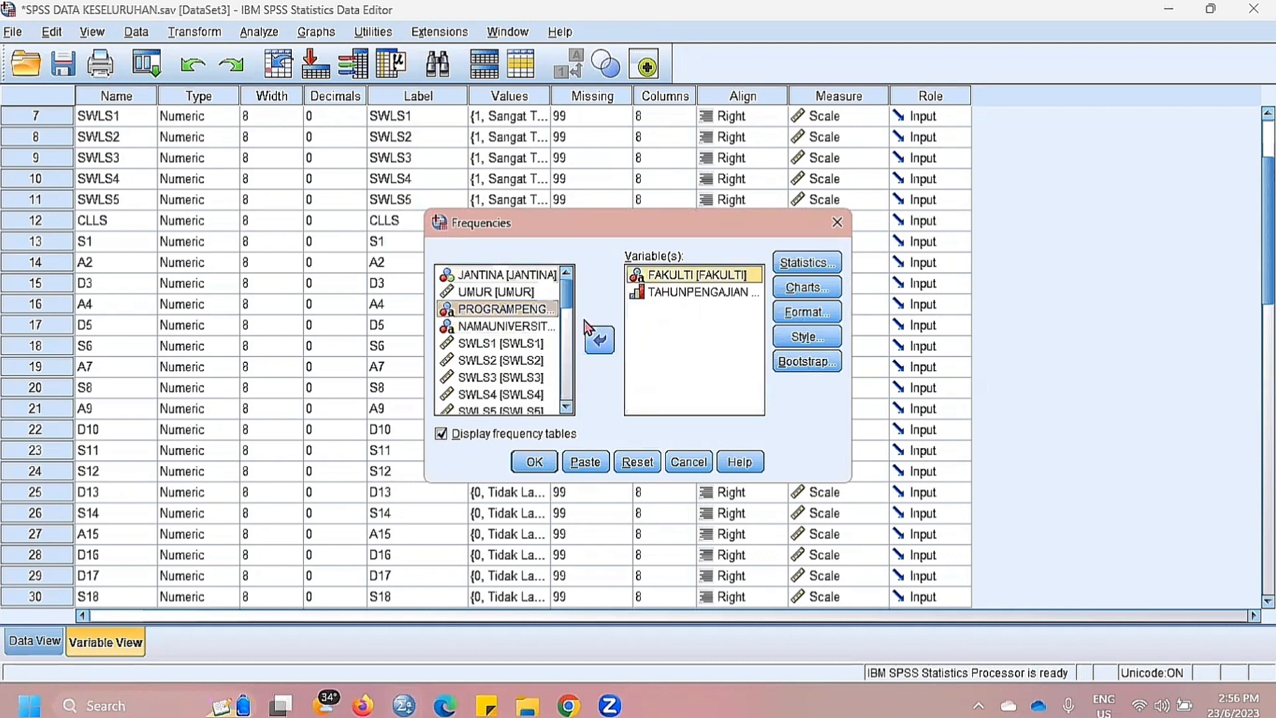
{"action": "left_click", "coordinate": [670, 277]}
{"action": "left_click", "coordinate": [602, 341]}
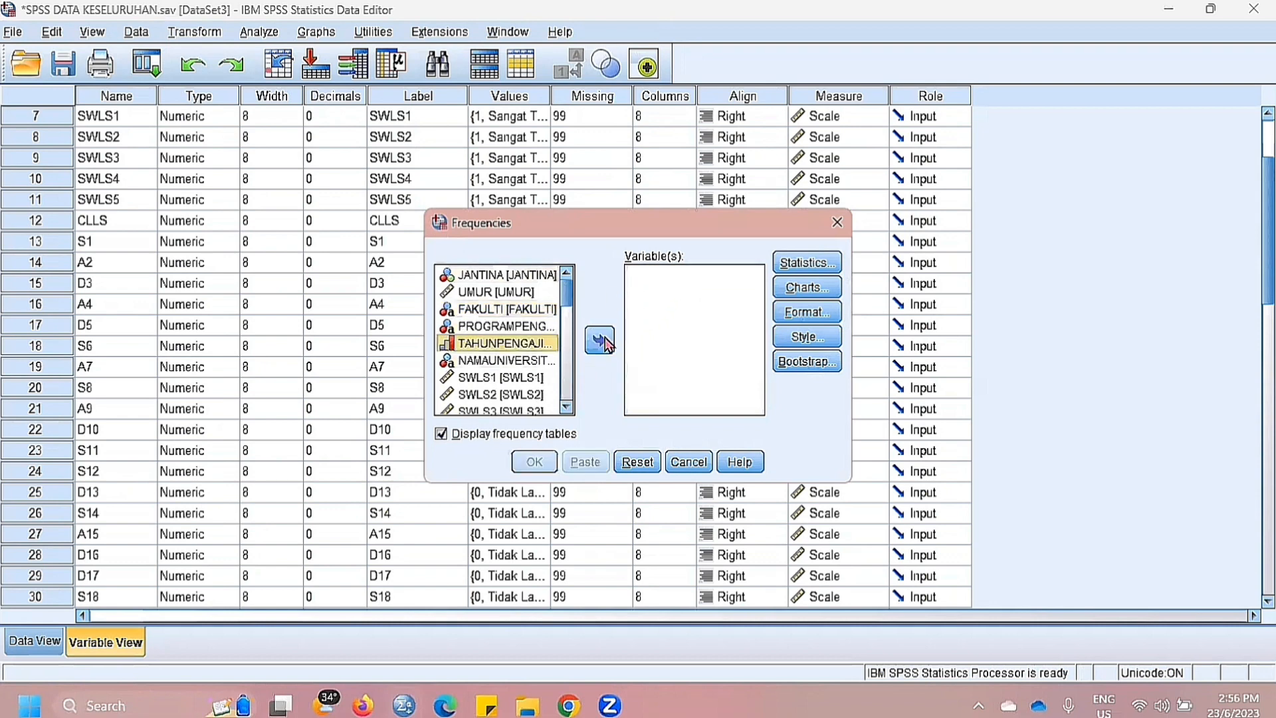
Add JANTINA, UMUR, FAKULTI, PROGRAMPENGAJIAN, TAHUNPENGAJIAN and NAMAUNIVERSITI to the Frequencies analysis and run it.
{"action": "left_click", "coordinate": [520, 278]}
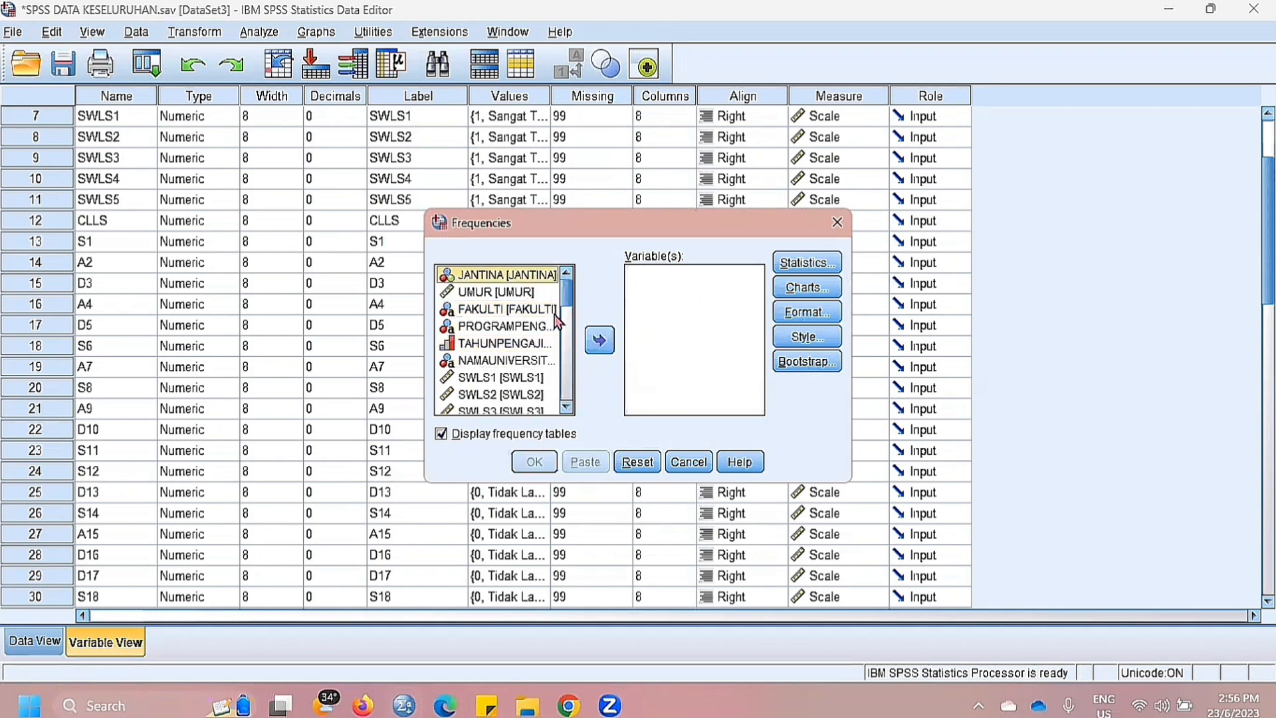
{"action": "left_click", "coordinate": [600, 340]}
{"action": "left_click", "coordinate": [498, 274]}
{"action": "left_click", "coordinate": [600, 340]}
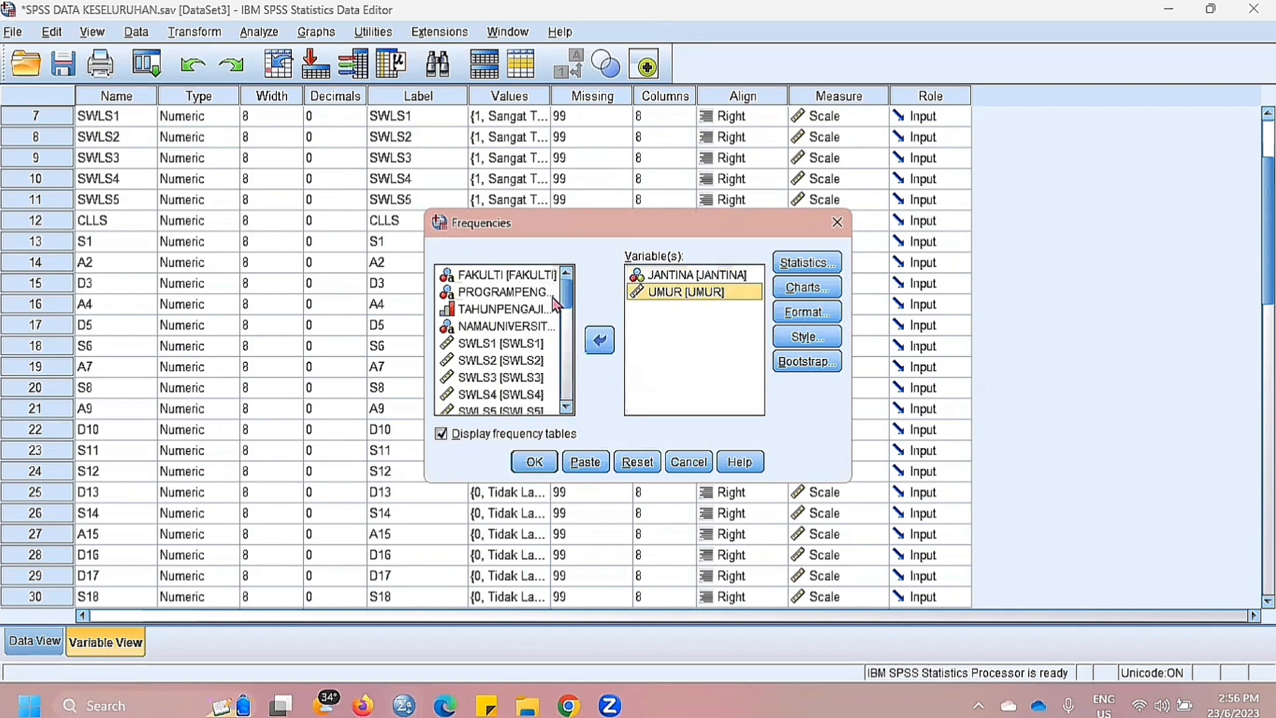
{"action": "double_click", "coordinate": [531, 277]}
{"action": "double_click", "coordinate": [531, 277]}
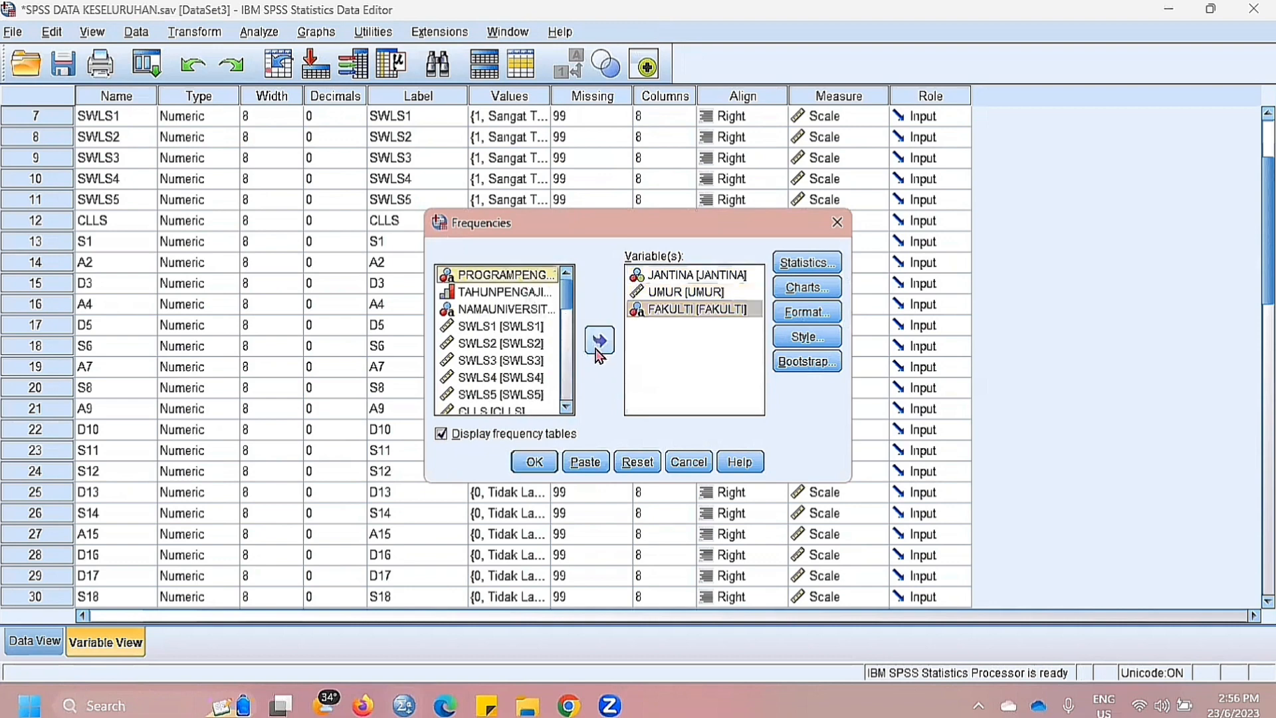
{"action": "left_click", "coordinate": [512, 274]}
{"action": "left_click", "coordinate": [600, 340]}
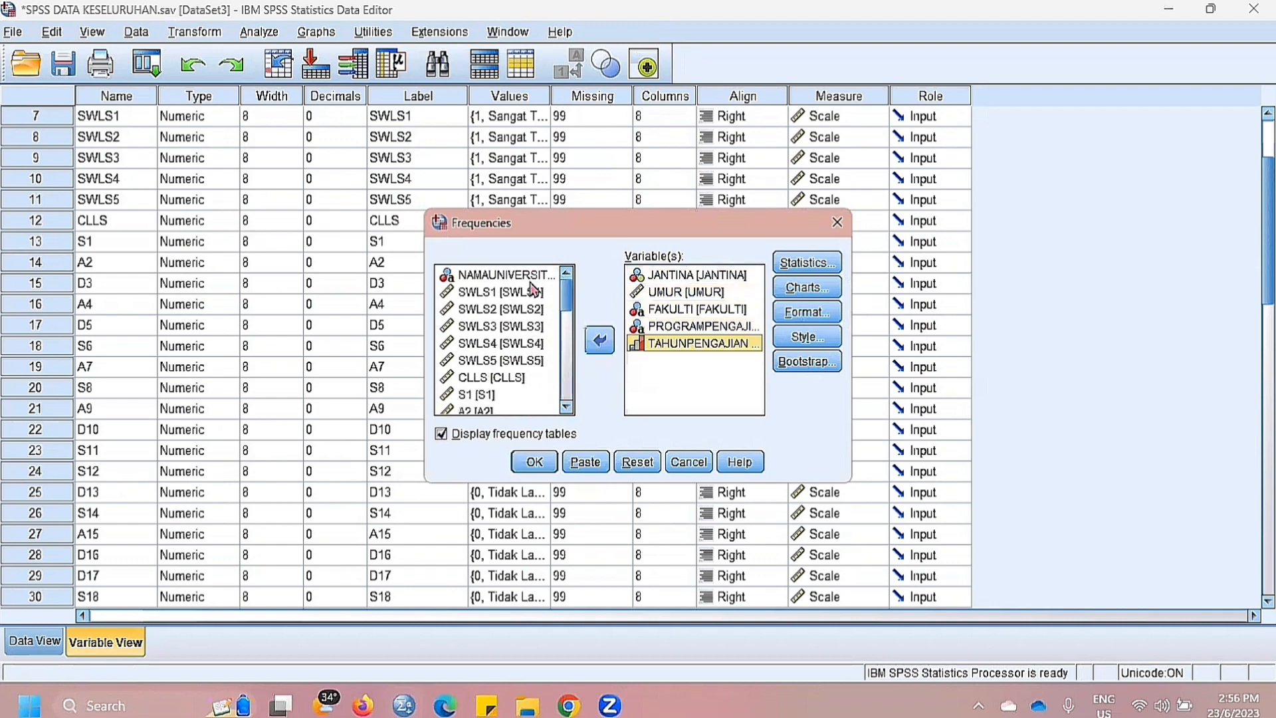
{"action": "left_click", "coordinate": [598, 339]}
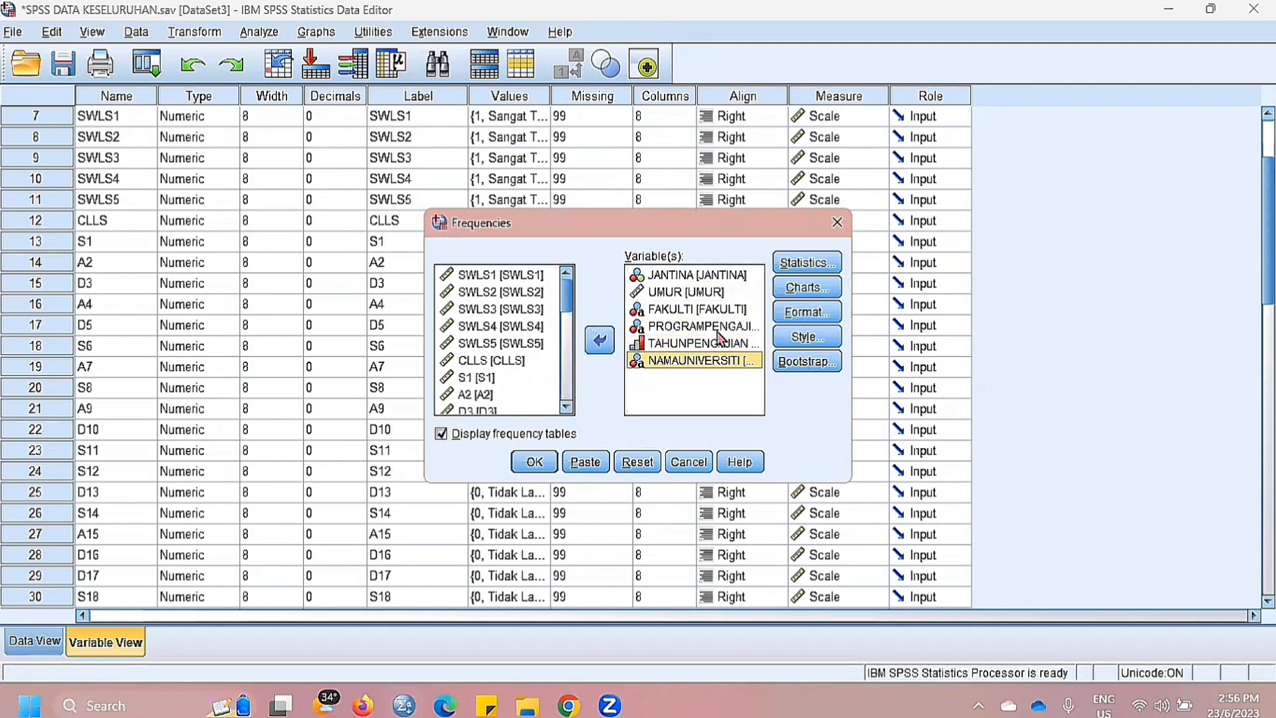
{"action": "left_click", "coordinate": [534, 462]}
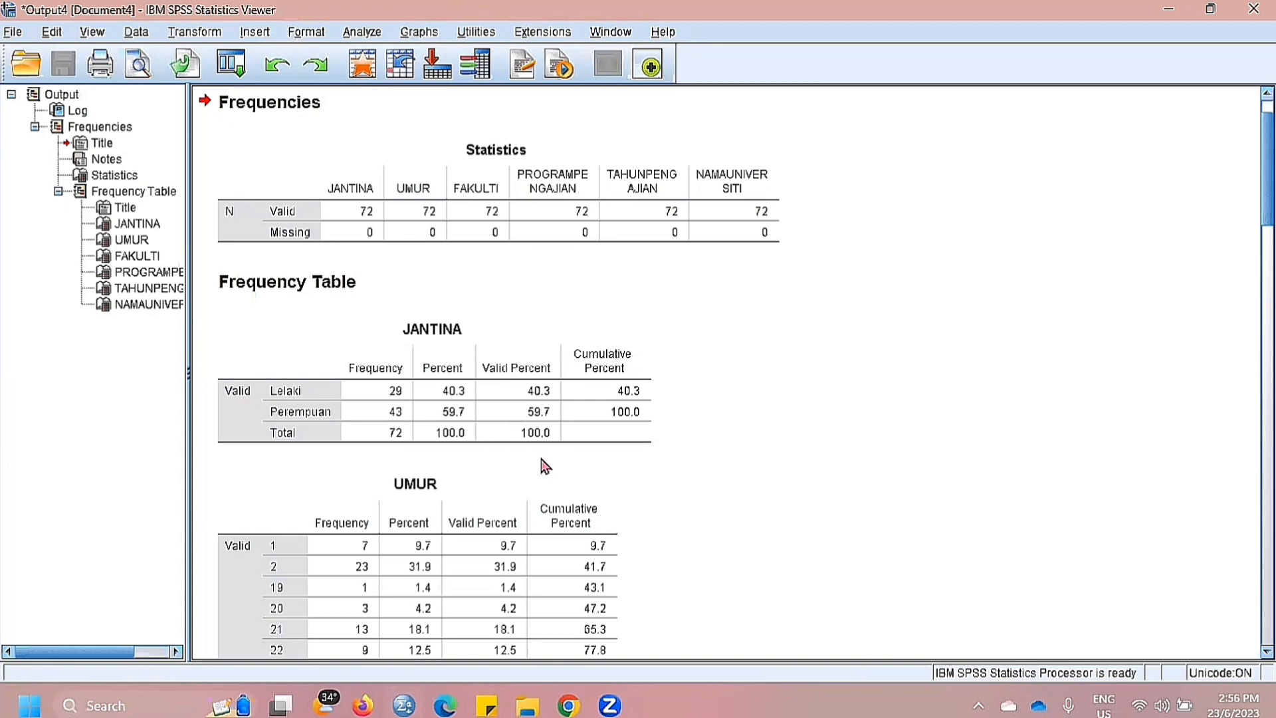
Examine the Statistics summary and the frequency tables for JANTINA, UMUR and FAKULTI in the output.
{"action": "left_click", "coordinate": [601, 215]}
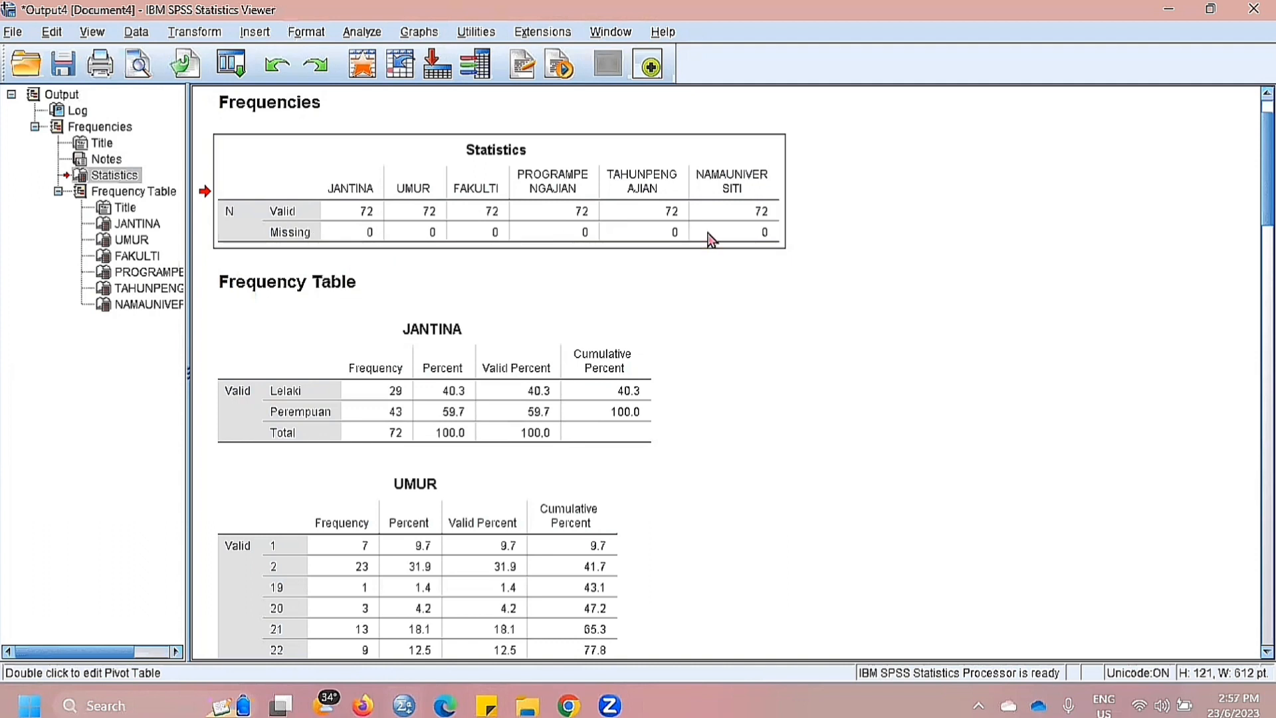
{"action": "left_click", "coordinate": [479, 409]}
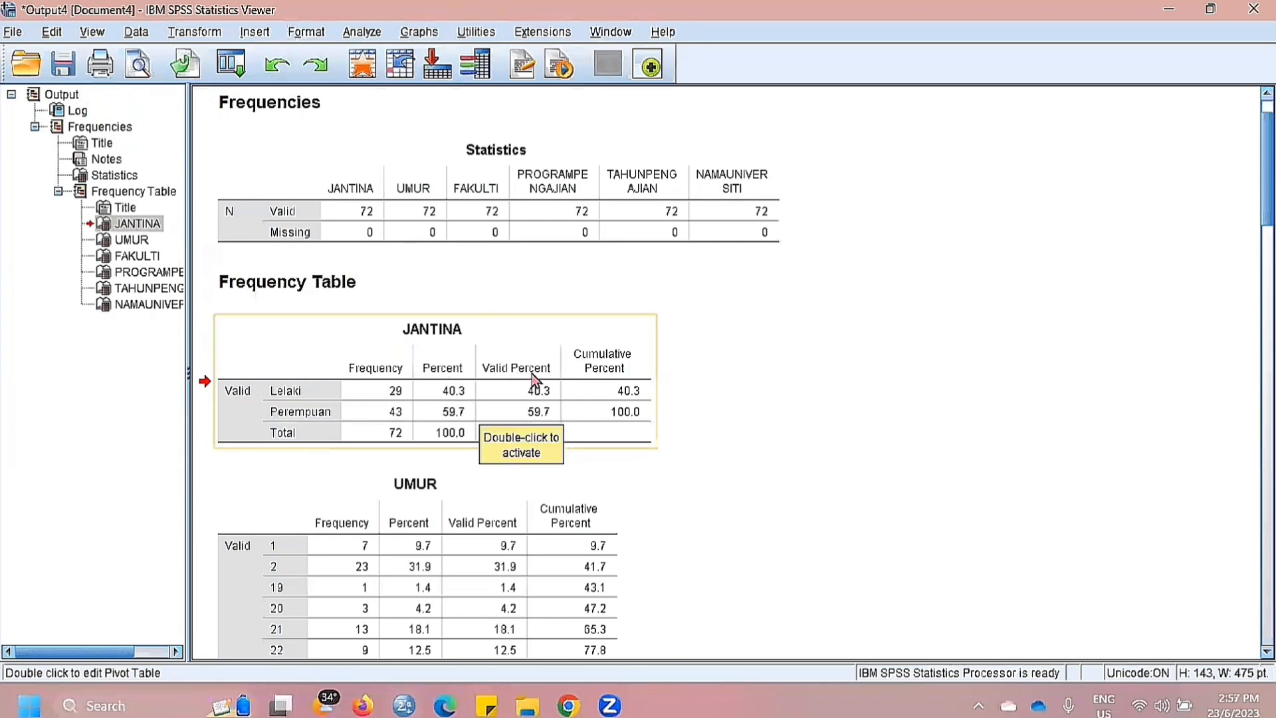
{"action": "scroll", "coordinate": [617, 370], "scroll_direction": "down", "scroll_amount": 2}
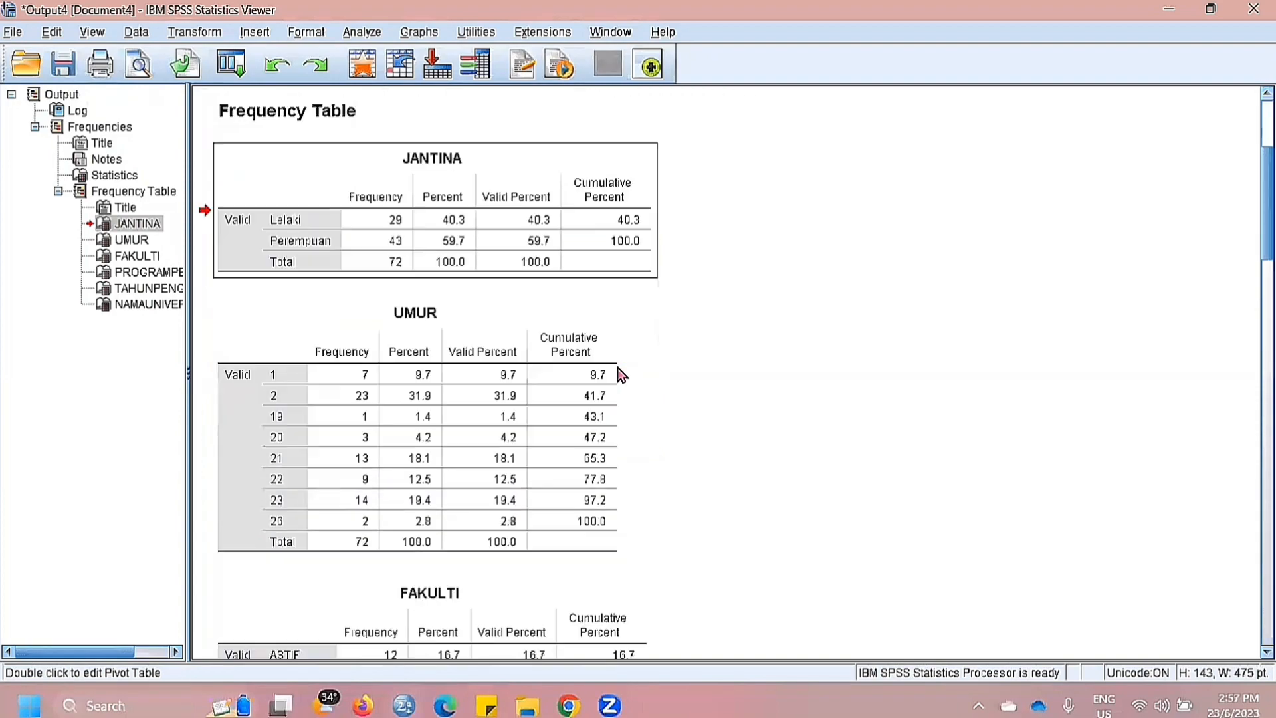
{"action": "left_click", "coordinate": [526, 409]}
{"action": "scroll", "coordinate": [526, 409], "scroll_direction": "down", "scroll_amount": 3}
{"action": "scroll", "coordinate": [529, 415], "scroll_direction": "down", "scroll_amount": 3}
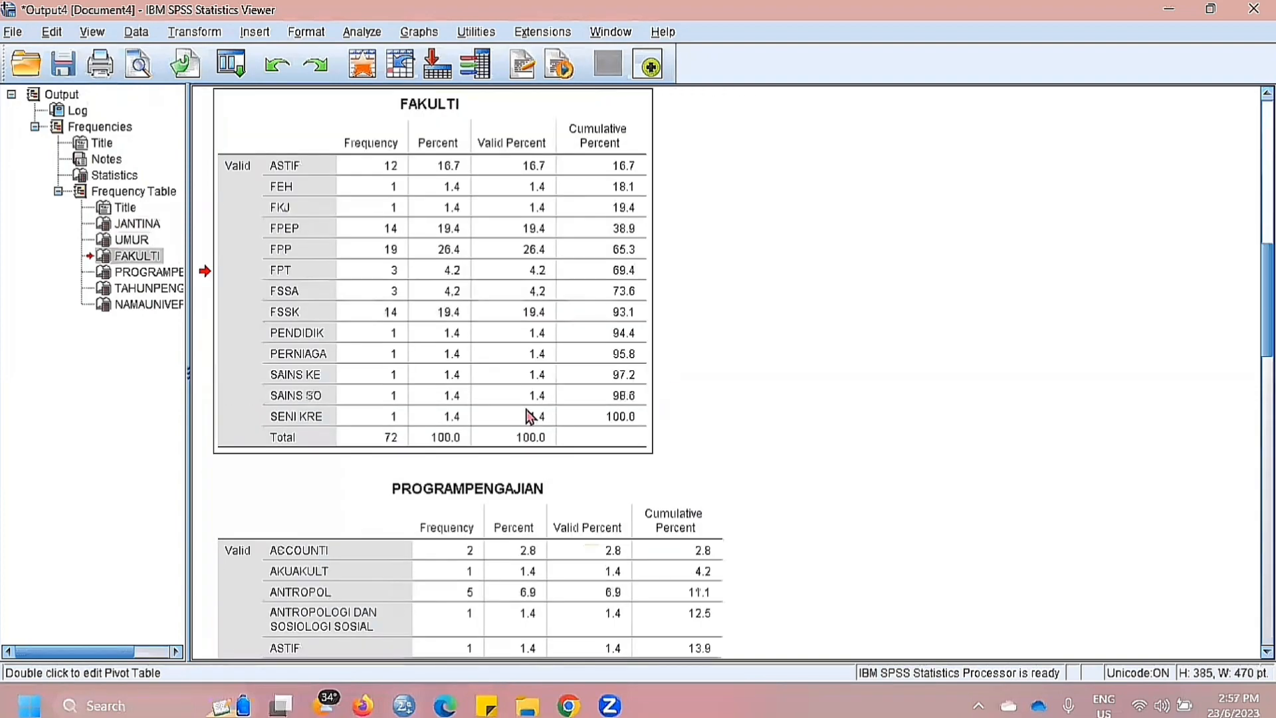
Examine the frequency tables for PROGRAMPENGAJIAN, TAHUNPENGAJIAN and NAMAUNIVERSITI in the output.
{"action": "scroll", "coordinate": [528, 408], "scroll_direction": "down", "scroll_amount": 5}
{"action": "left_click", "coordinate": [530, 405]}
{"action": "scroll", "coordinate": [528, 405], "scroll_direction": "down", "scroll_amount": 8}
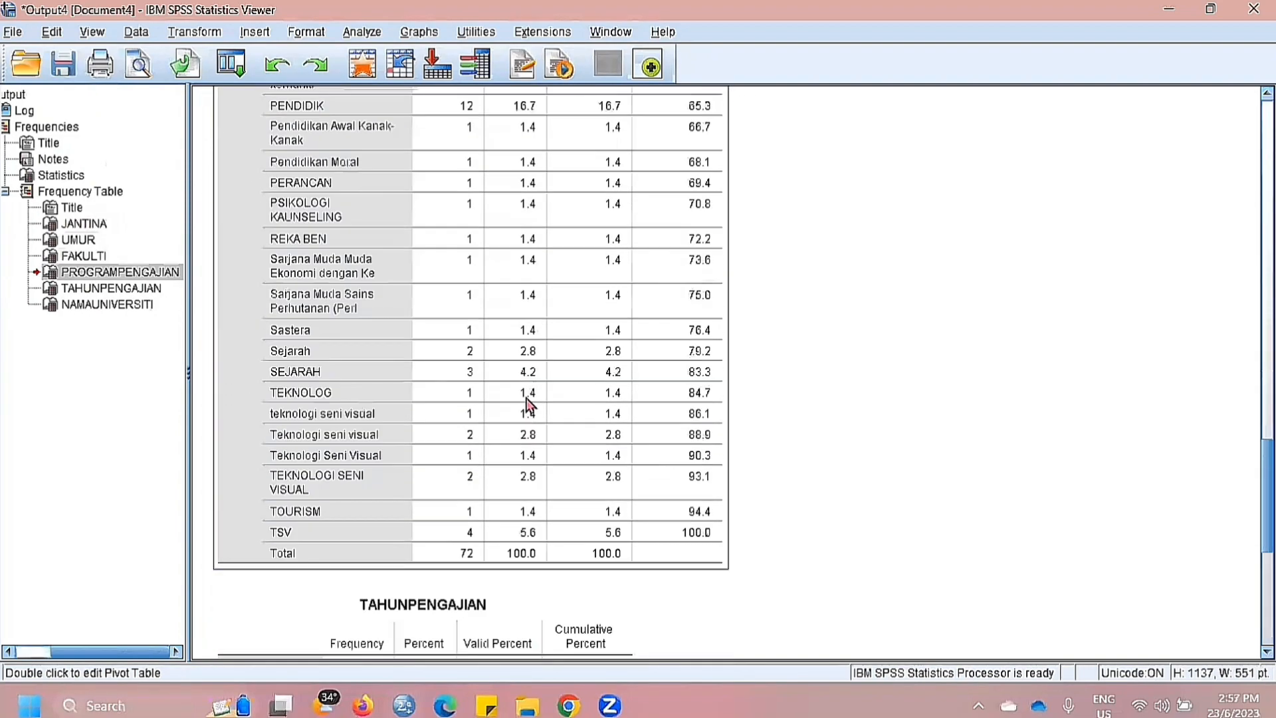
{"action": "left_click", "coordinate": [528, 405]}
{"action": "scroll", "coordinate": [528, 405], "scroll_direction": "down", "scroll_amount": 3}
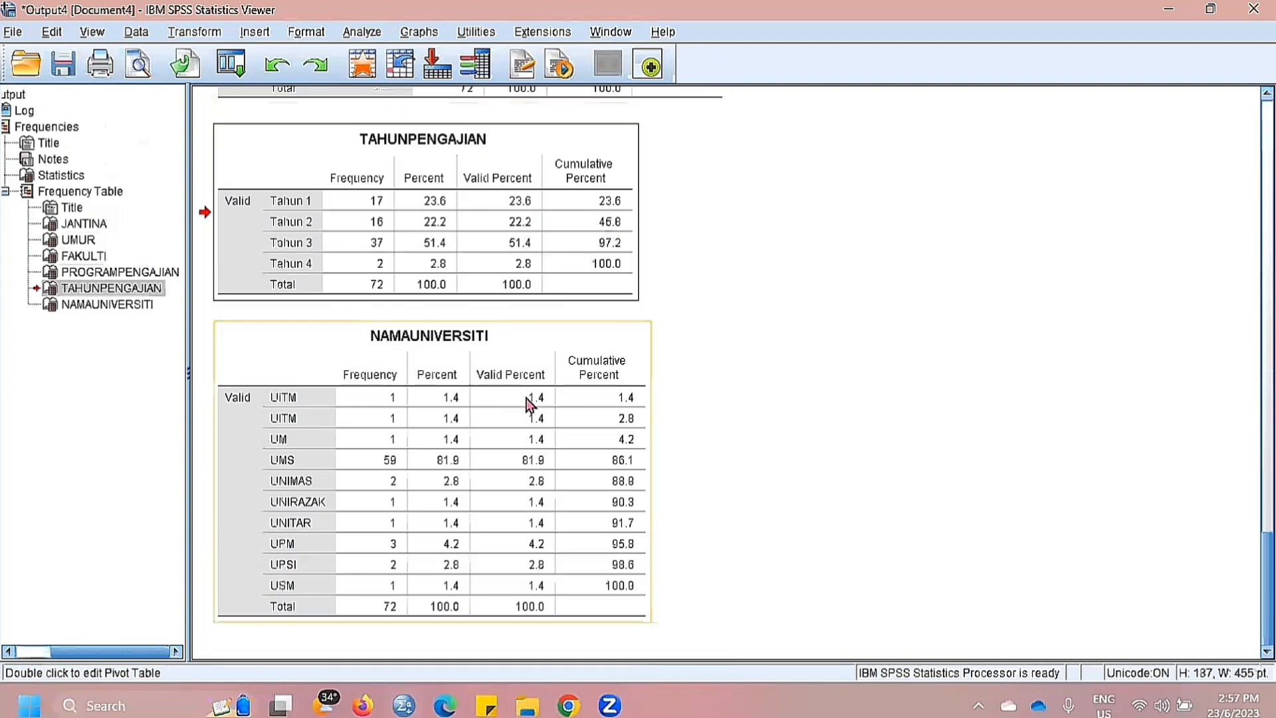
{"action": "left_click", "coordinate": [529, 404]}
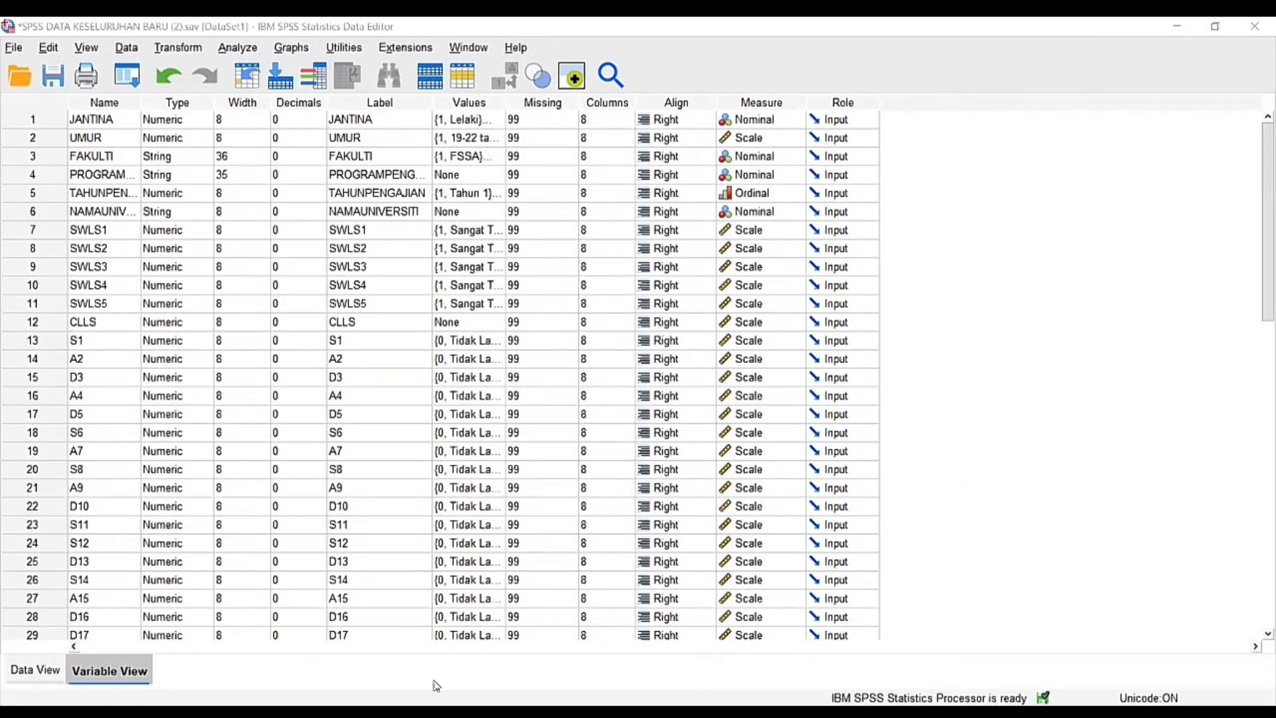
From the case data of SPSS DATA KESELURUHAN BARU (2).sav, start a cleared Compute Variable definition with target variable JUMSWLS.
{"action": "left_click", "coordinate": [41, 678]}
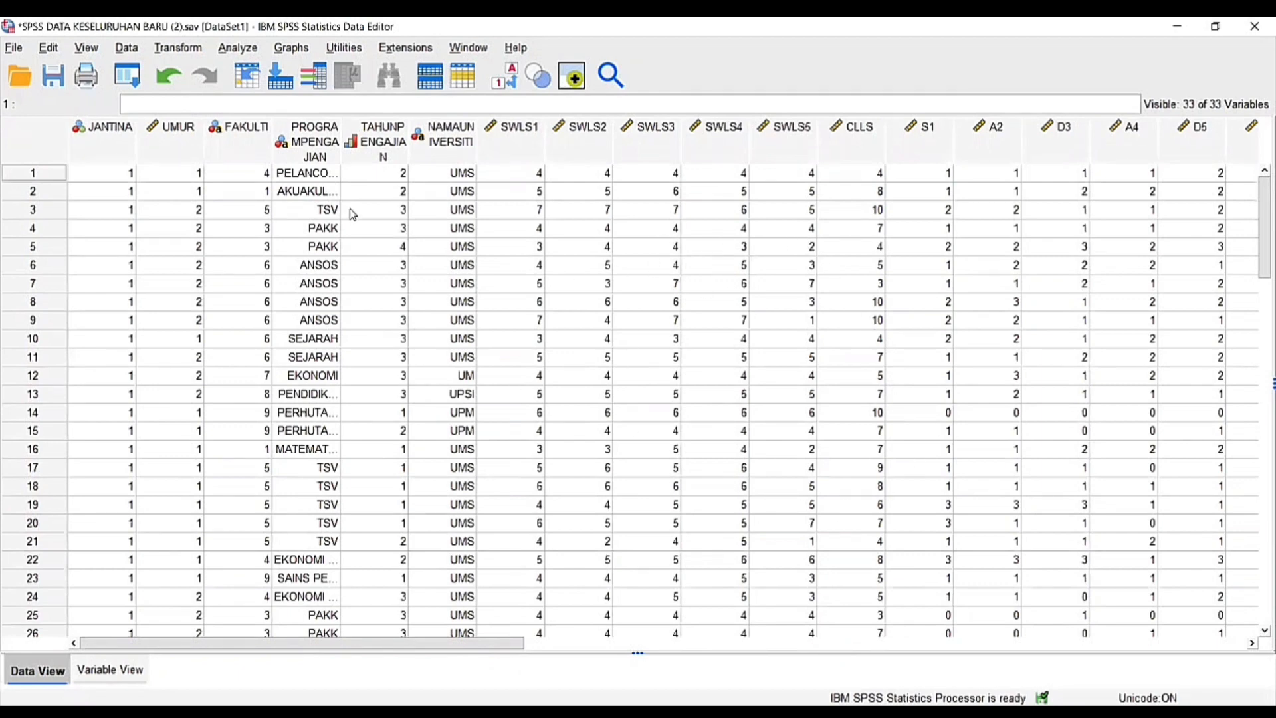
{"action": "left_click", "coordinate": [178, 48]}
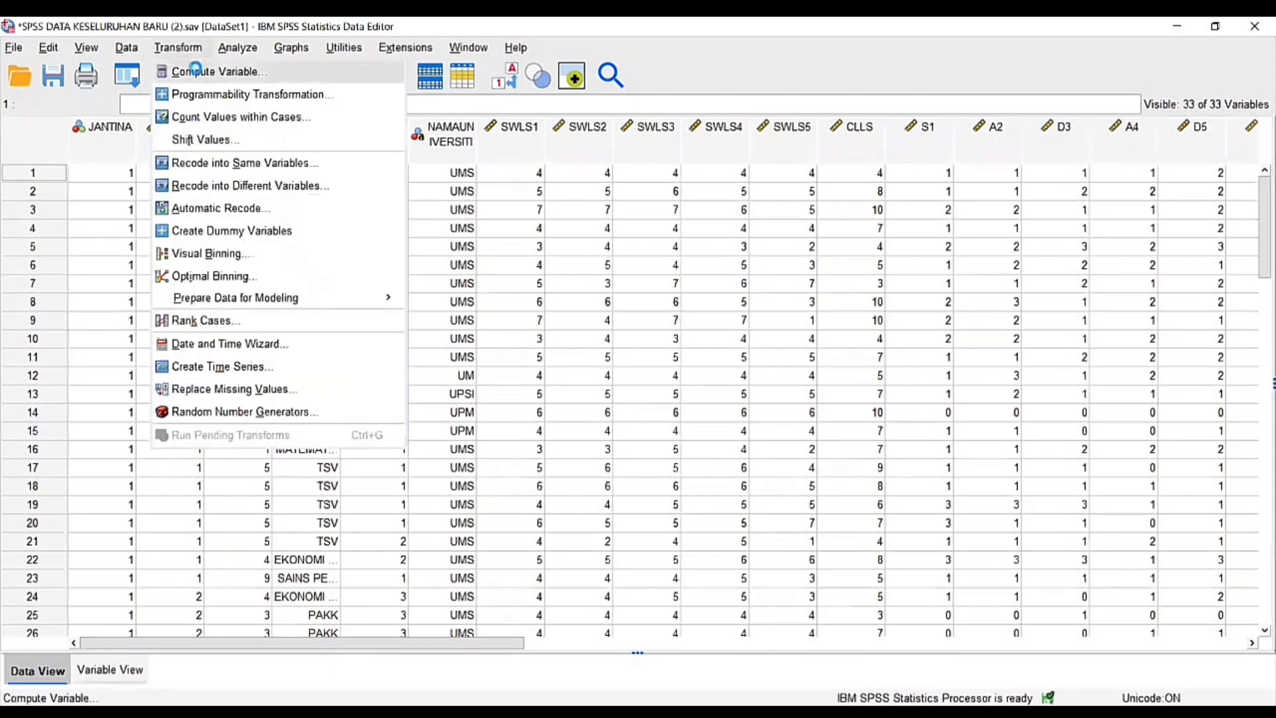
{"action": "left_click", "coordinate": [198, 73]}
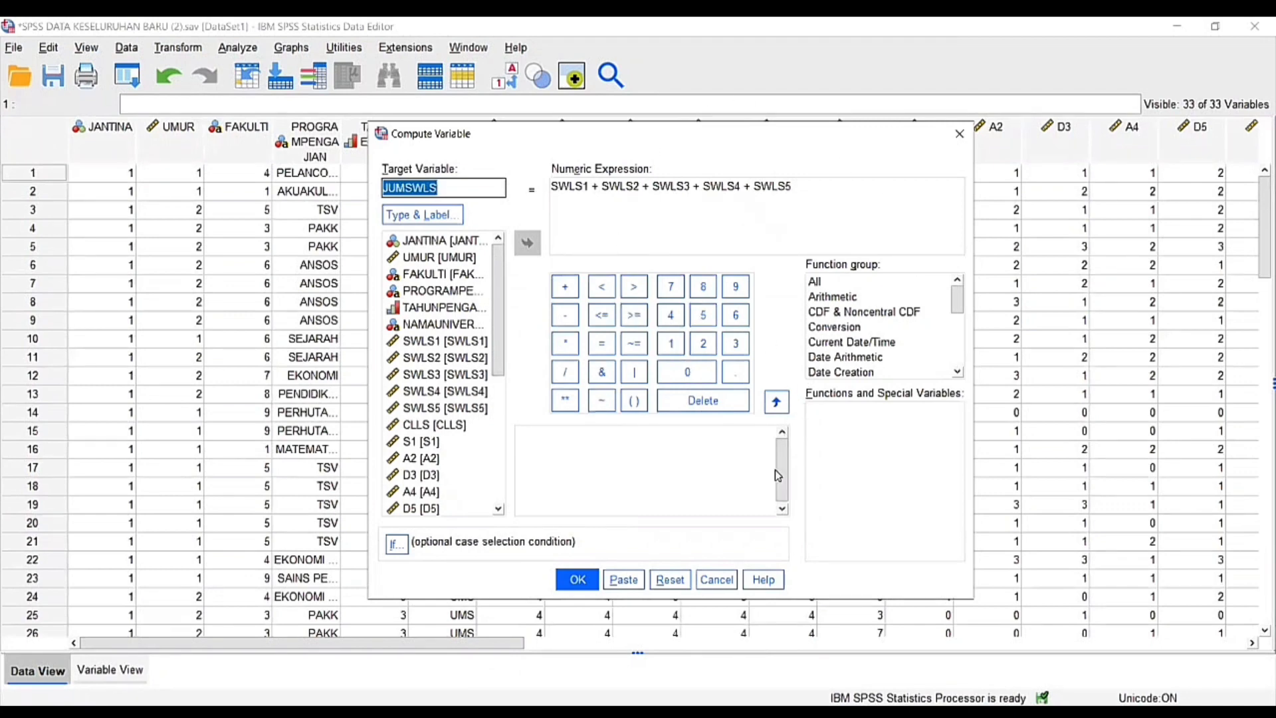
{"action": "left_click", "coordinate": [686, 585]}
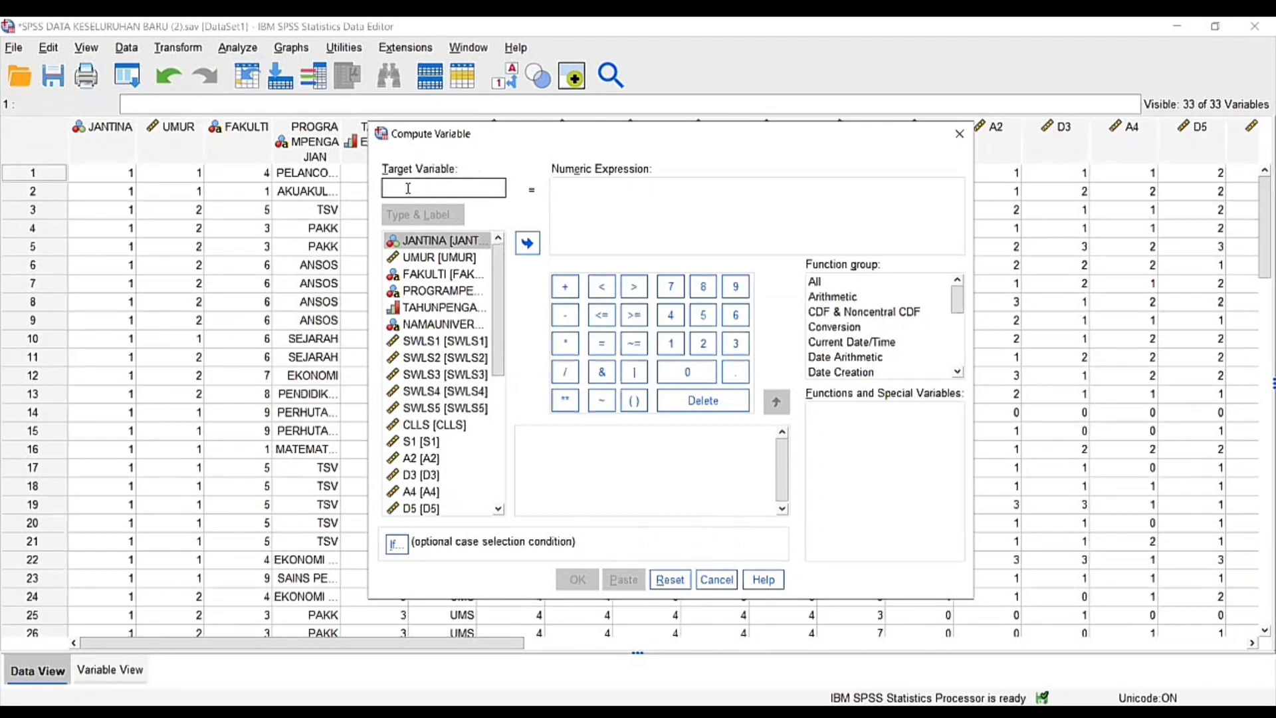
{"action": "type", "text": "JUMSWLS"}
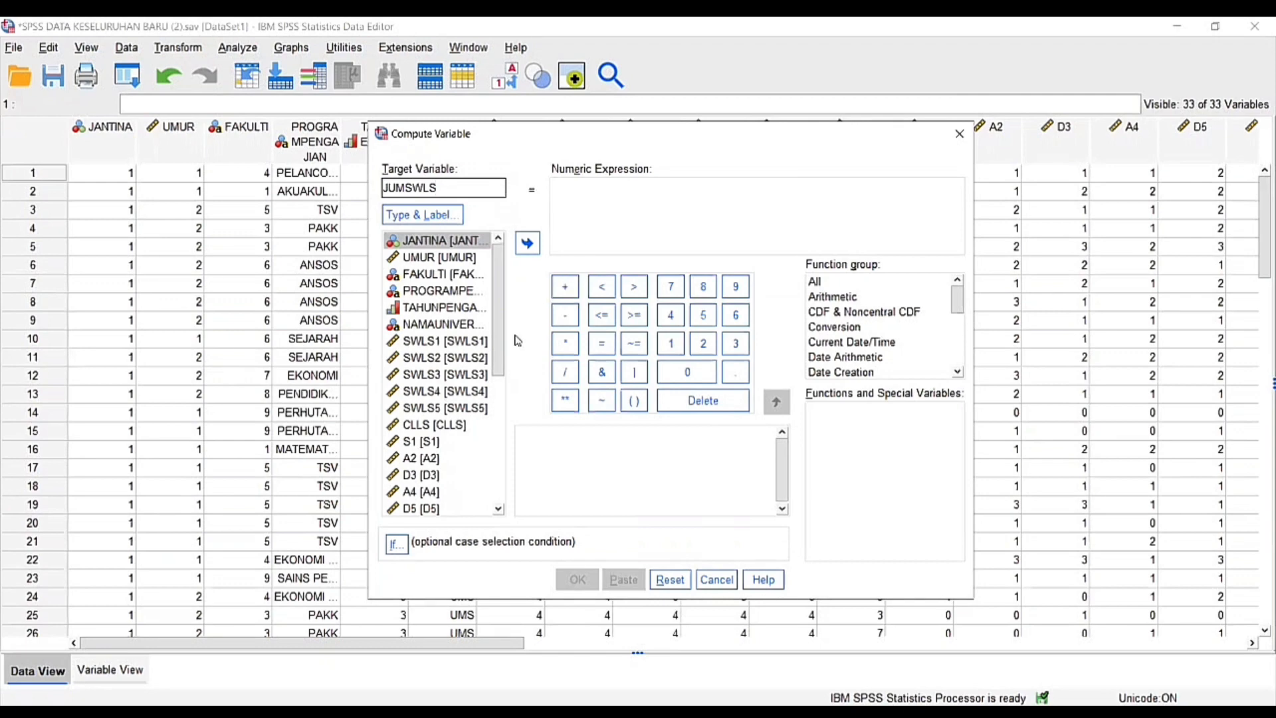
Begin the numeric expression for JUMSWLS with SWLS1 + SWLS2.
{"action": "left_click", "coordinate": [458, 342]}
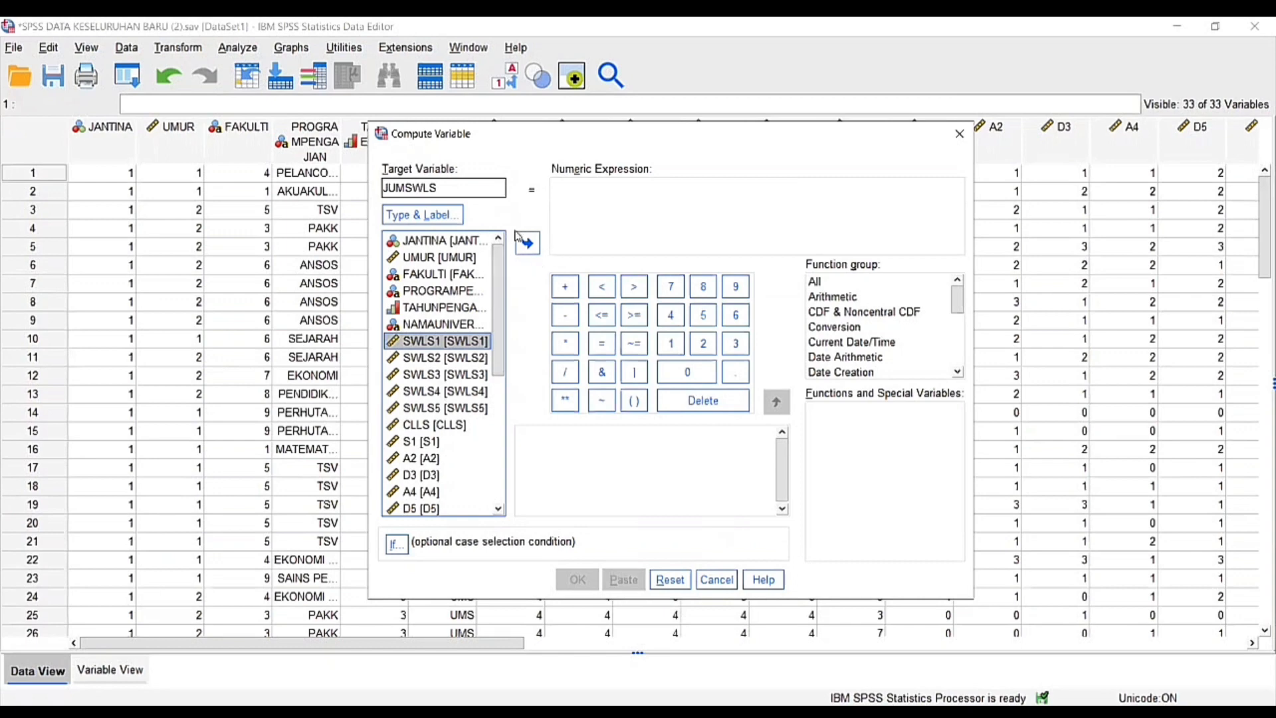
{"action": "left_click", "coordinate": [531, 245]}
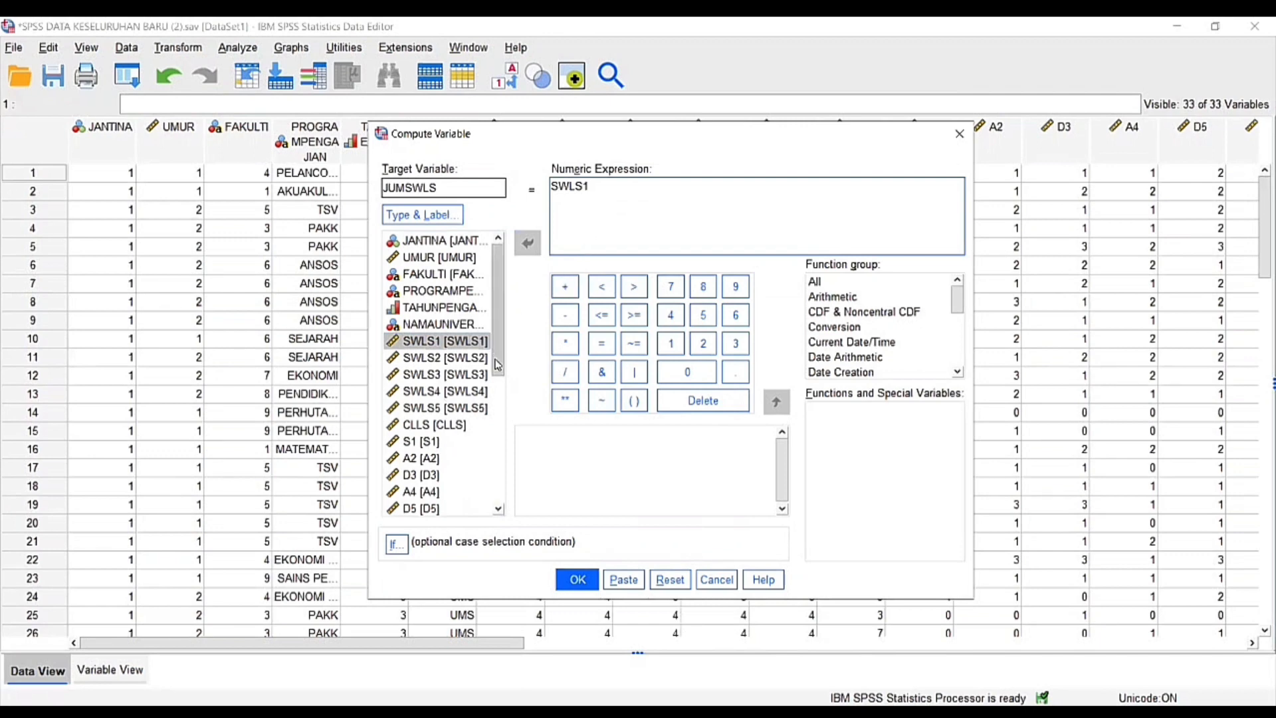
{"action": "left_click", "coordinate": [420, 408]}
{"action": "left_click", "coordinate": [447, 346]}
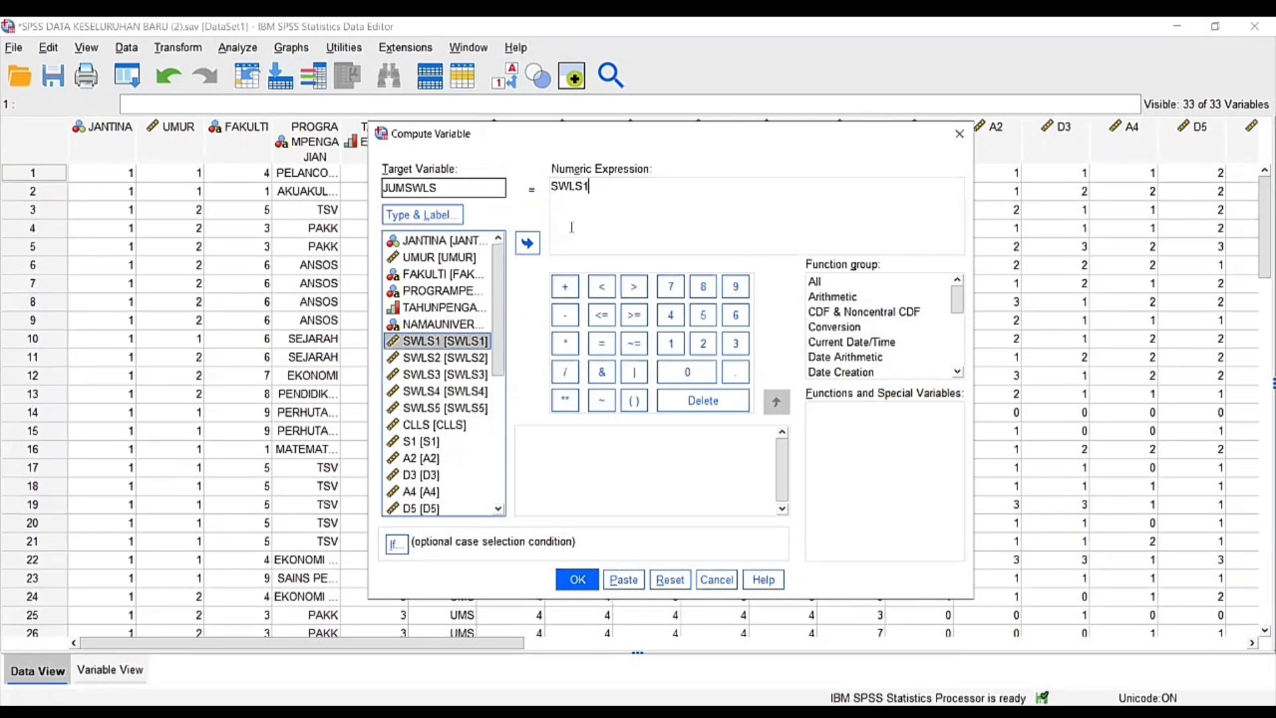
{"action": "left_click", "coordinate": [605, 194]}
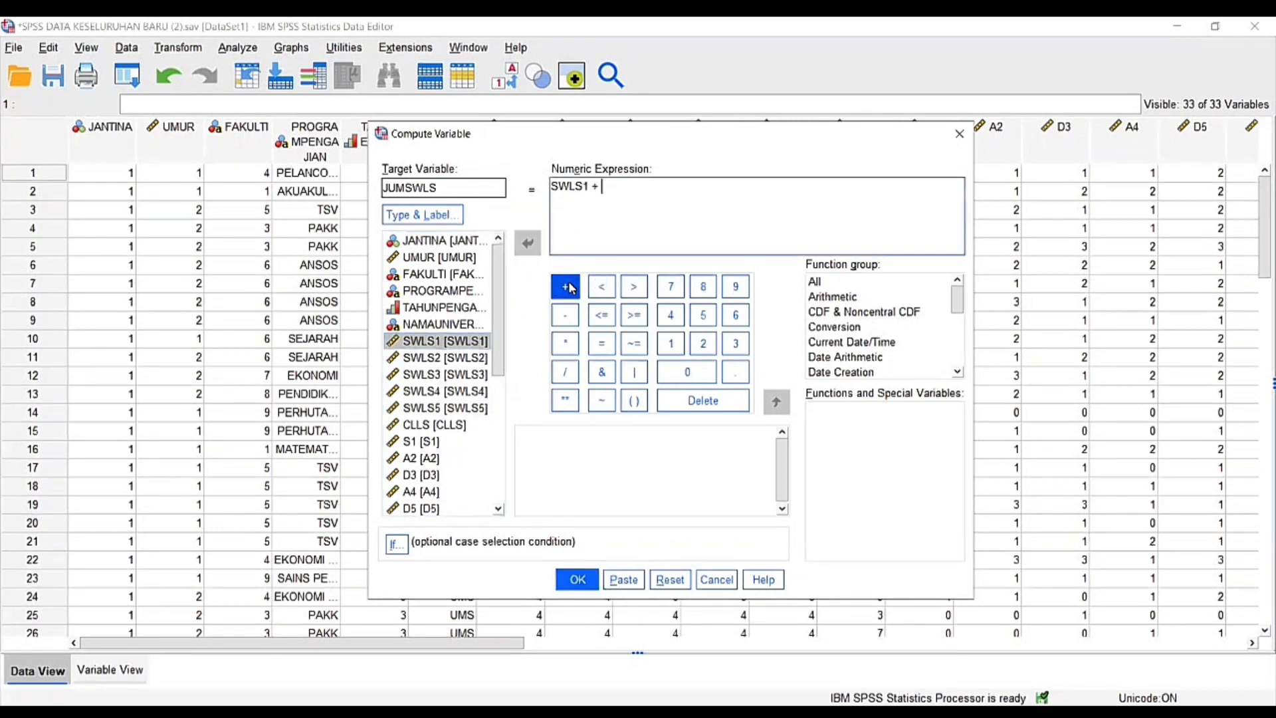
{"action": "left_click", "coordinate": [444, 357]}
{"action": "left_click", "coordinate": [528, 242]}
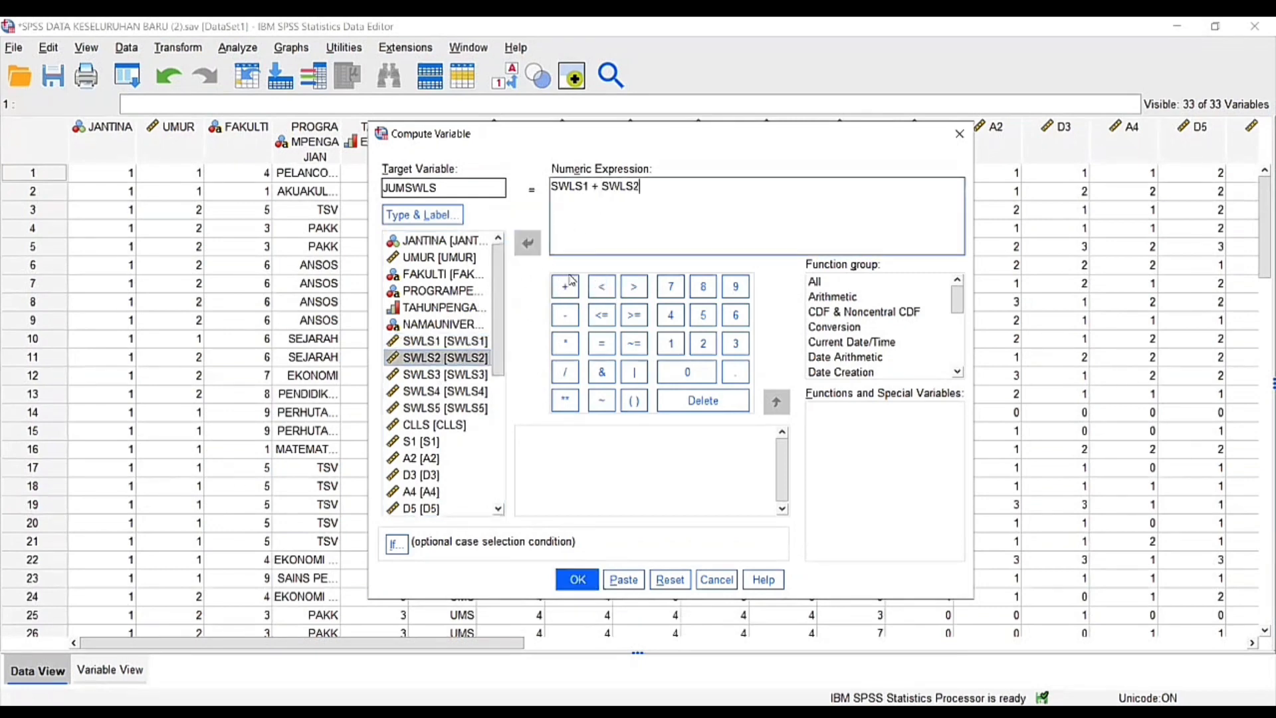
Extend the JUMSWLS numeric expression by adding SWLS3, SWLS4 and SWLS5 to the sum.
{"action": "left_click", "coordinate": [569, 284]}
{"action": "left_click", "coordinate": [444, 374]}
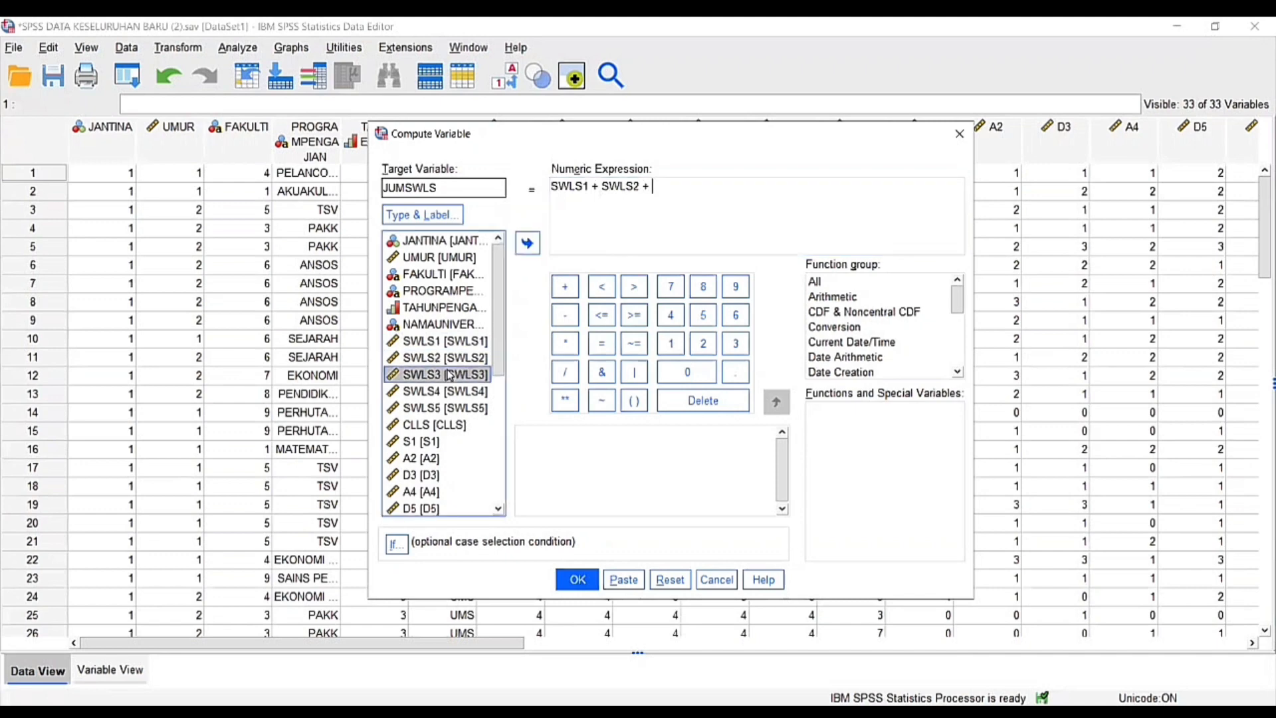
{"action": "left_click", "coordinate": [527, 244]}
{"action": "left_click", "coordinate": [565, 286]}
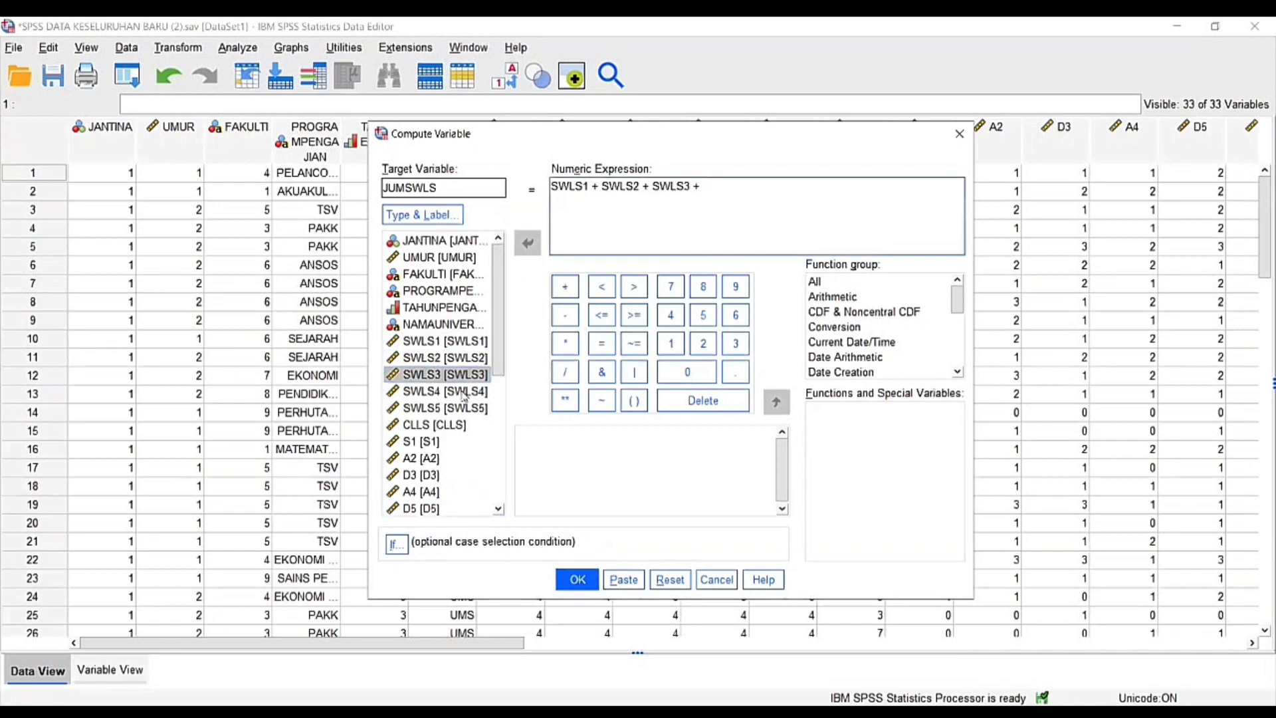
{"action": "left_click", "coordinate": [464, 392]}
{"action": "left_click", "coordinate": [528, 244]}
{"action": "left_click", "coordinate": [560, 287]}
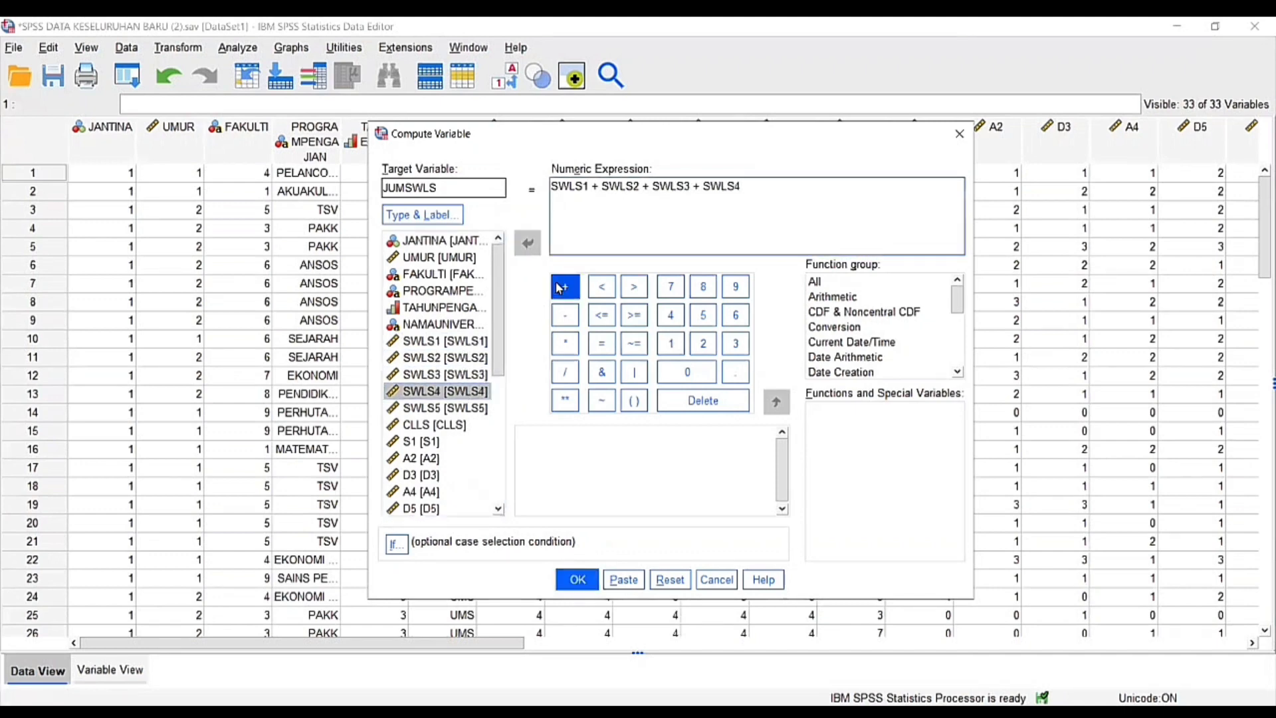
{"action": "left_click", "coordinate": [455, 407]}
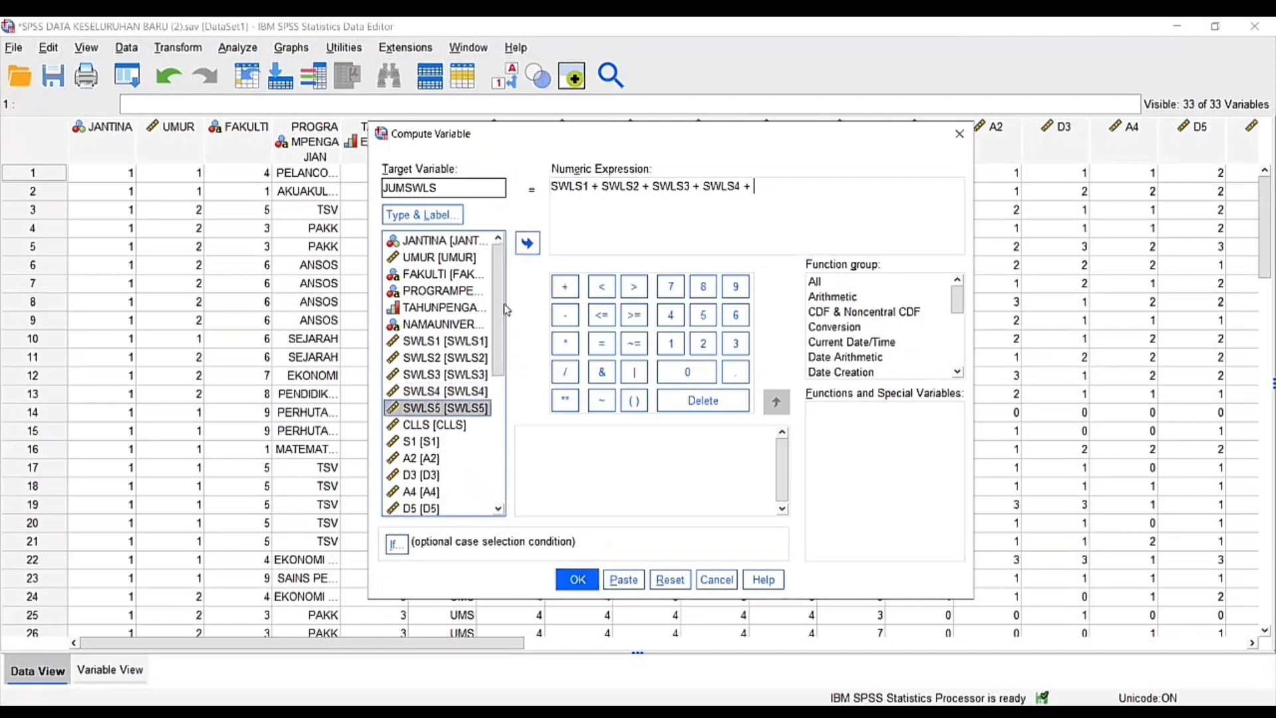
{"action": "left_click", "coordinate": [527, 246]}
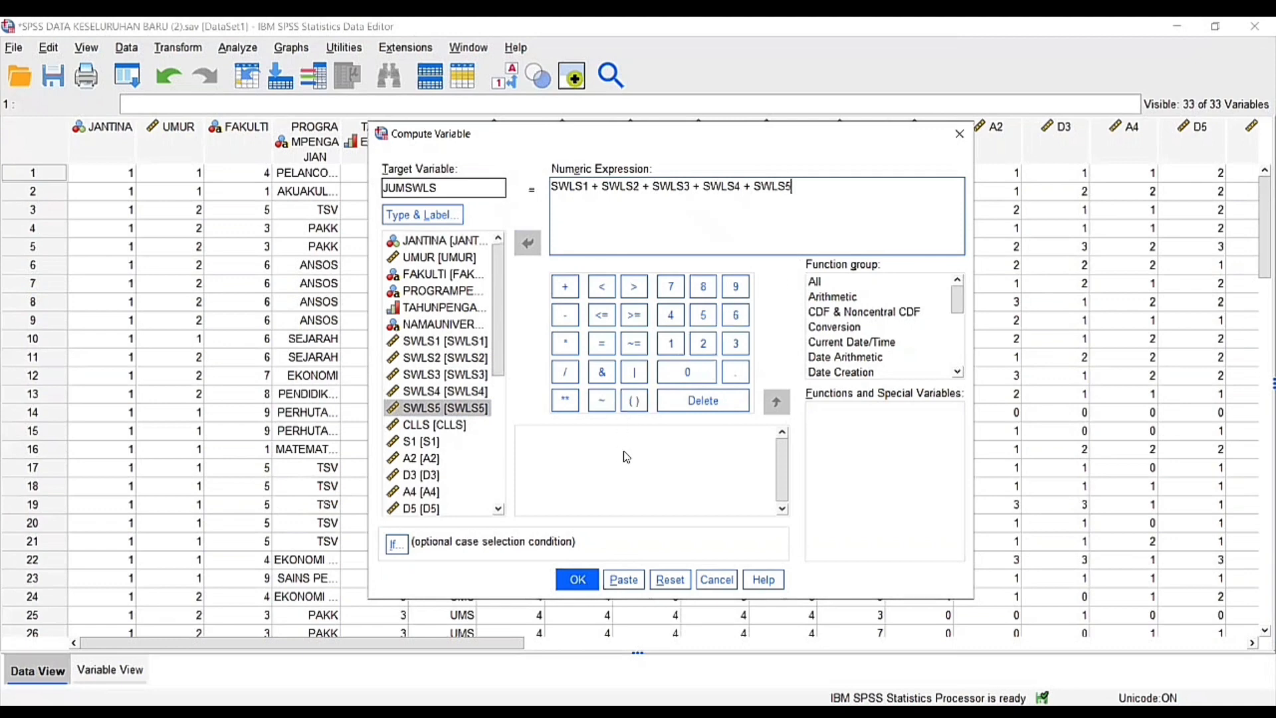
Run the JUMSWLS computation and check the new column at the end of the case data.
{"action": "left_click", "coordinate": [584, 589]}
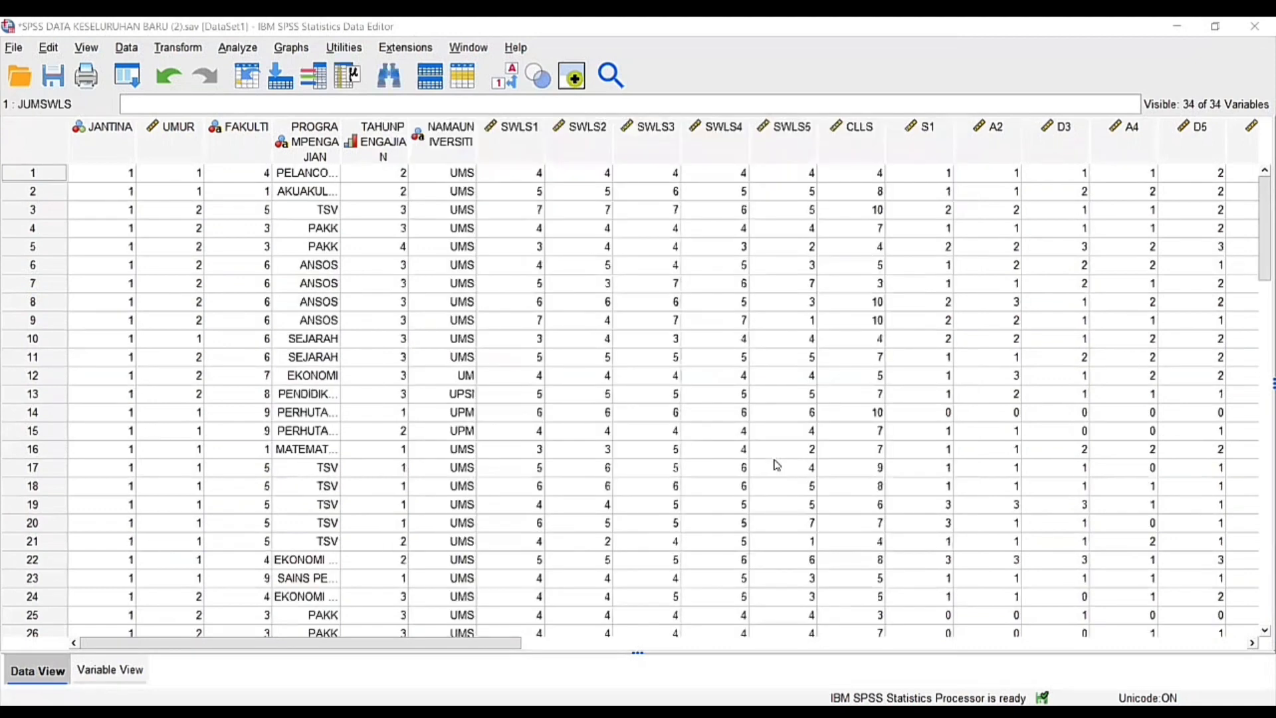
{"action": "scroll", "coordinate": [635, 640], "scroll_direction": "right", "scroll_amount": 2}
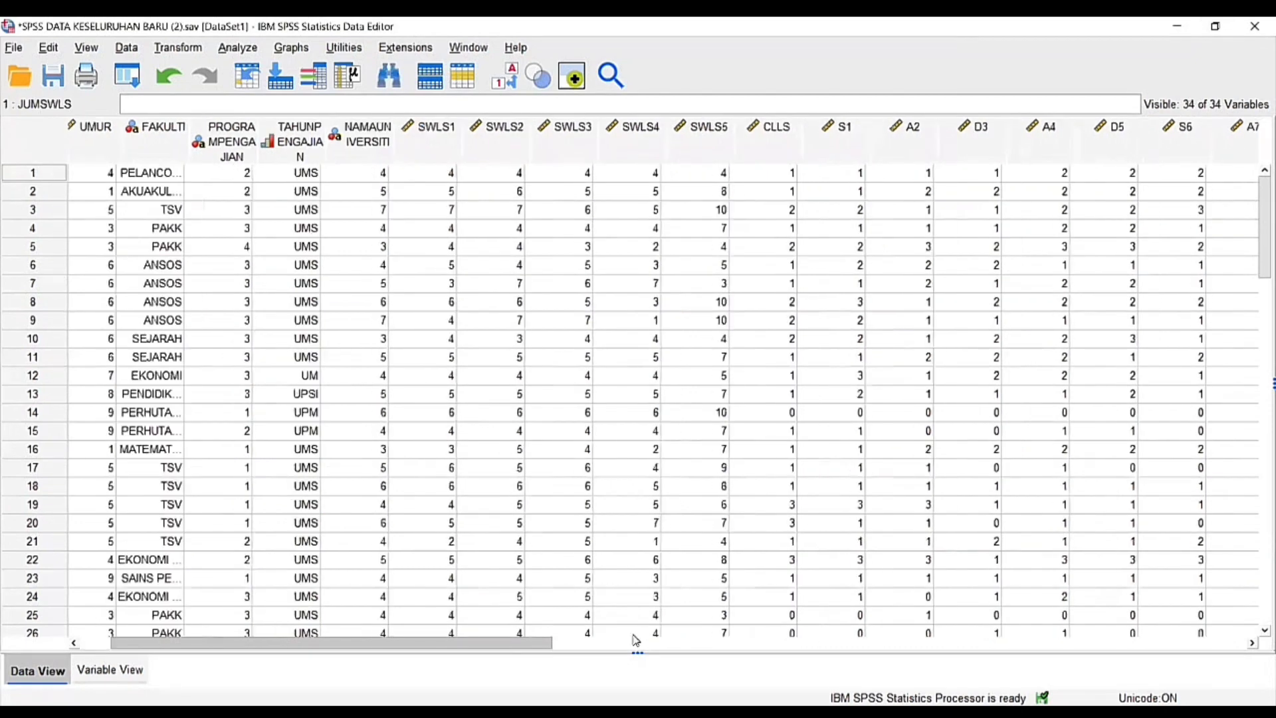
{"action": "scroll", "coordinate": [636, 640], "scroll_direction": "right", "scroll_amount": 9}
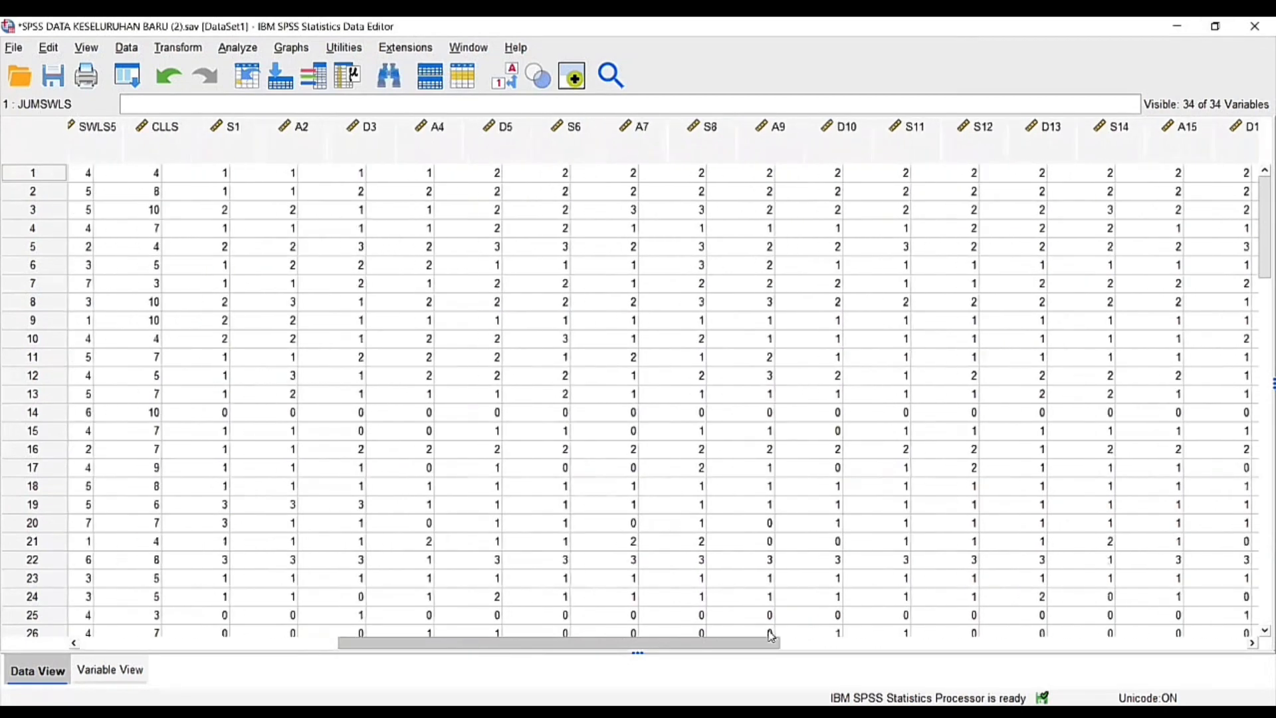
{"action": "scroll", "coordinate": [770, 639], "scroll_direction": "right", "scroll_amount": 9}
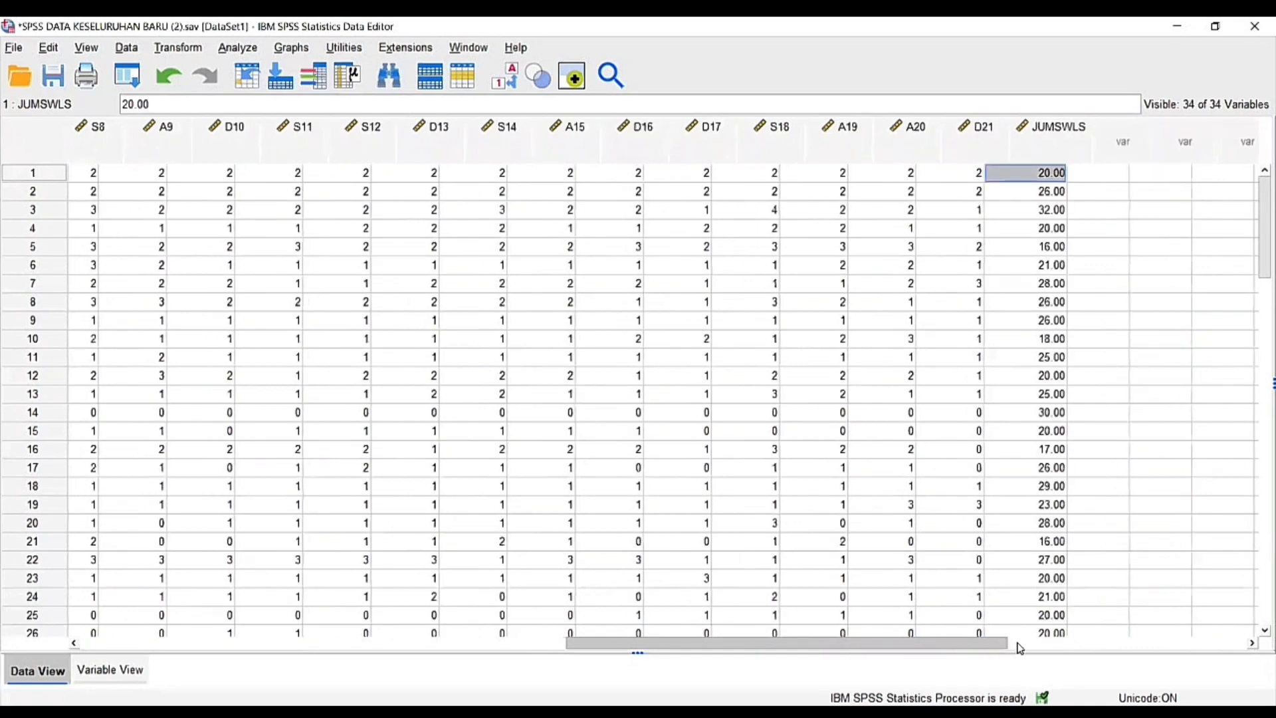
{"action": "scroll", "coordinate": [1020, 644], "scroll_direction": "right", "scroll_amount": 2}
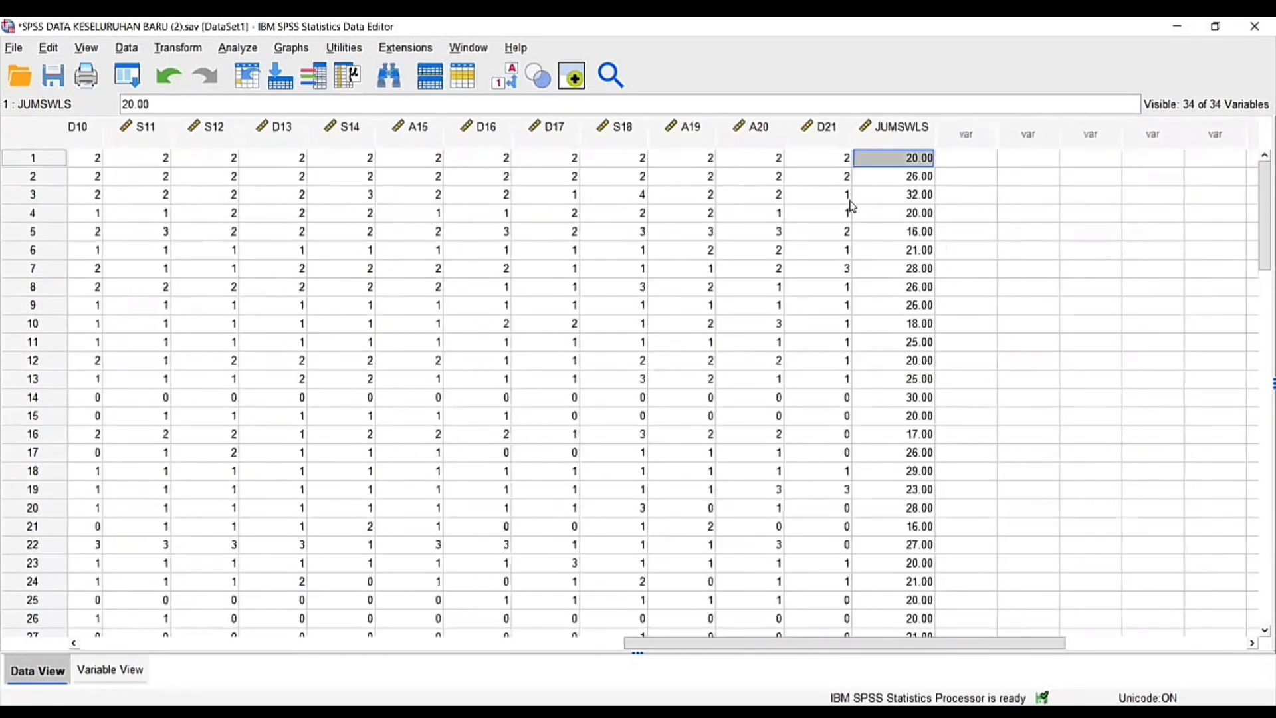
Start a cleared Compute Variable definition with target variable JUMKEMURUNGAN.
{"action": "left_click", "coordinate": [178, 48]}
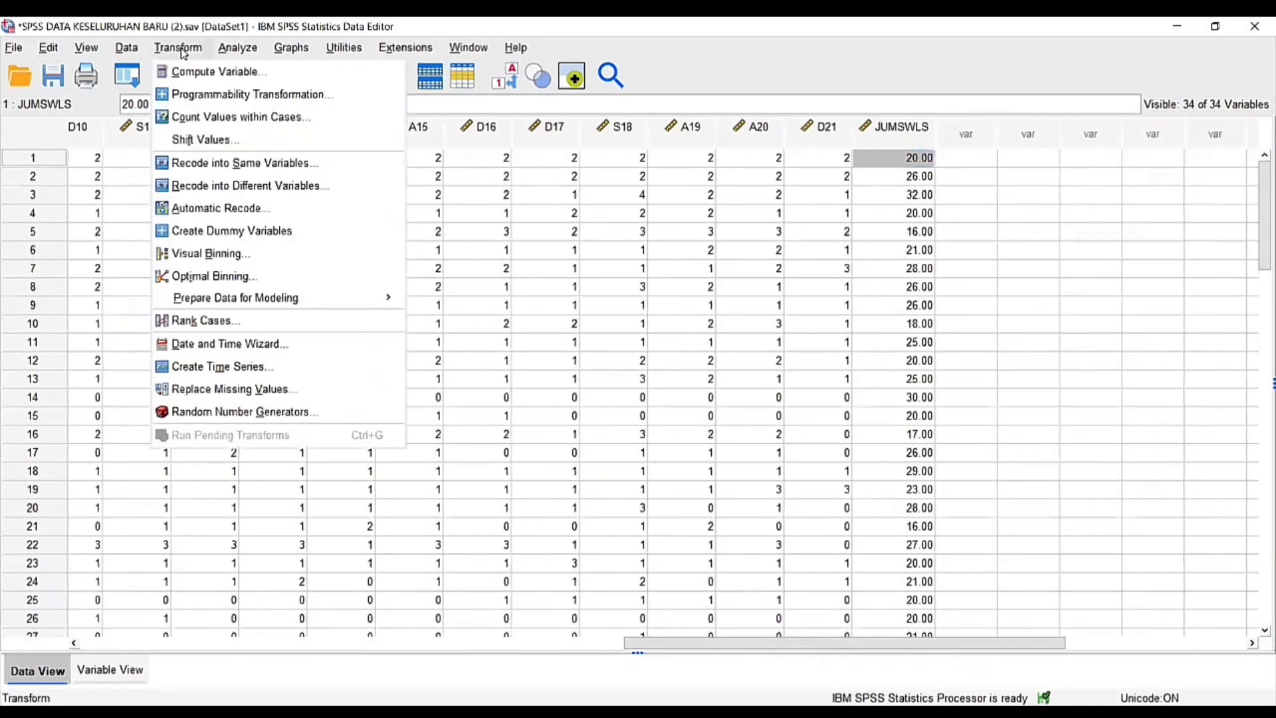
{"action": "left_click", "coordinate": [207, 72]}
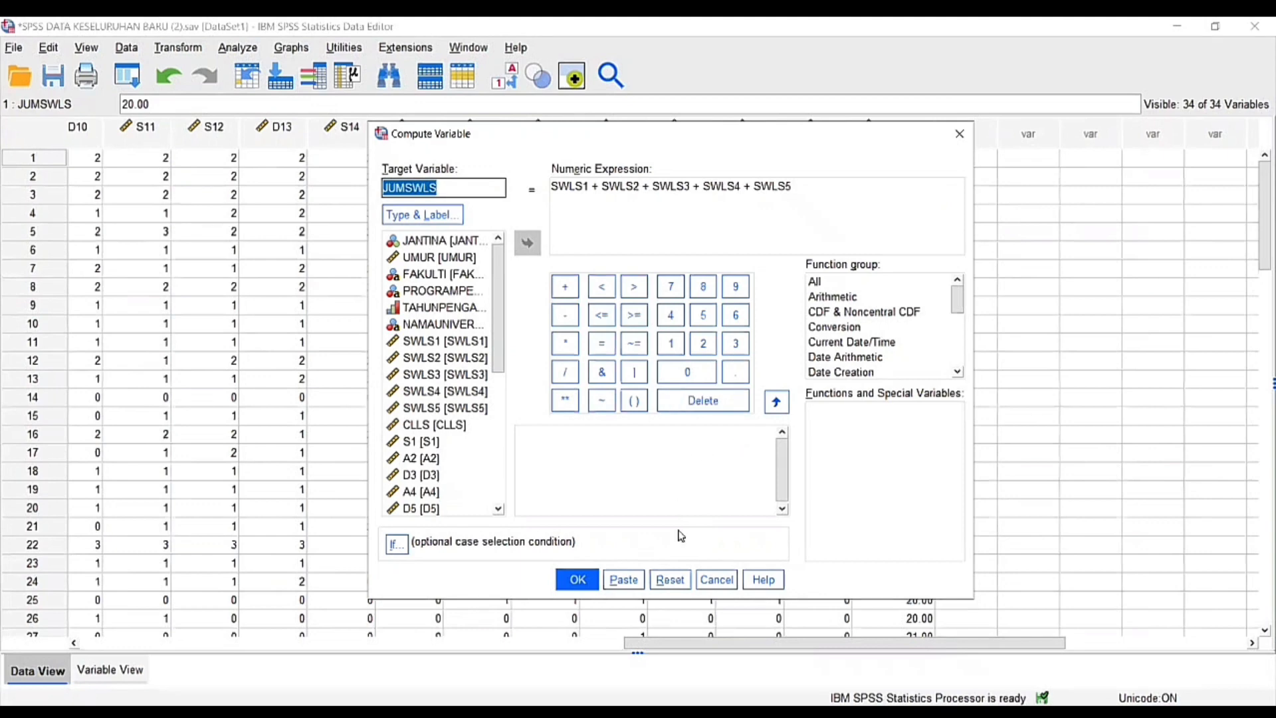
{"action": "left_click", "coordinate": [672, 580]}
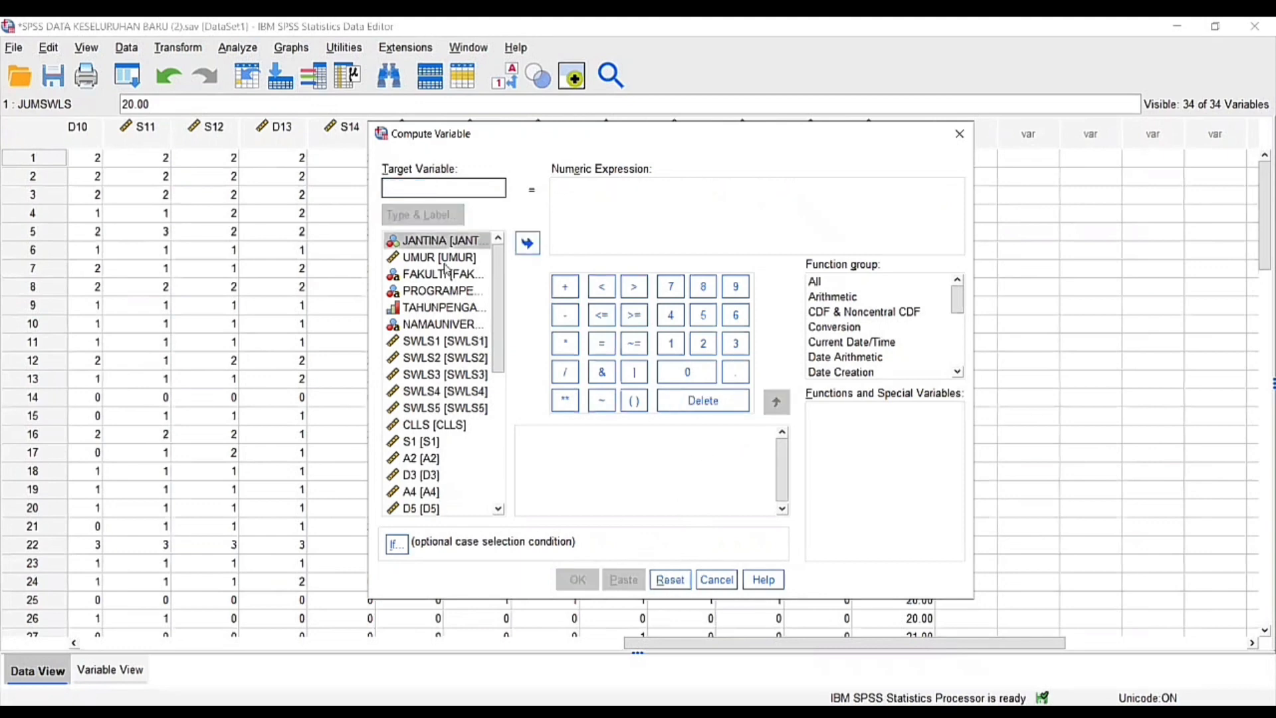
{"action": "left_click", "coordinate": [436, 189]}
{"action": "type", "text": "JUMK"}
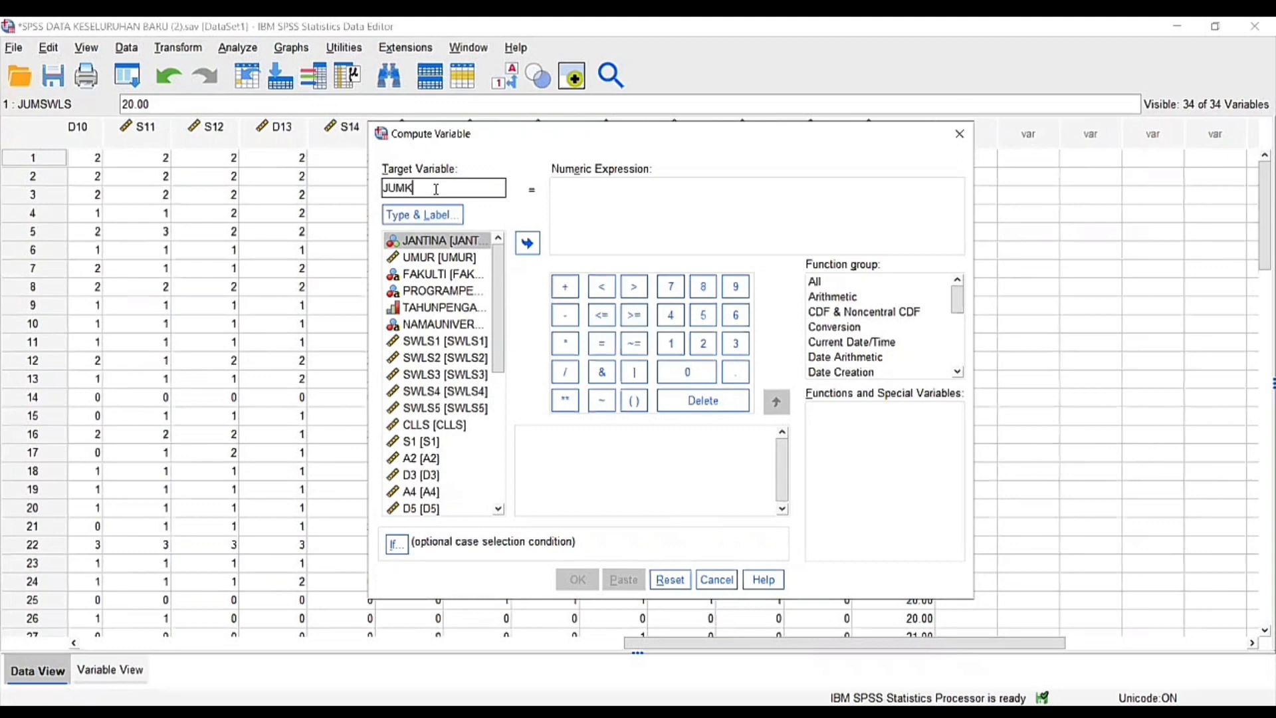
{"action": "type", "text": "EMURUNGAN"}
Begin the numeric expression for JUMKEMURUNGAN with D3 + D5, ending in a plus sign.
{"action": "scroll", "coordinate": [500, 301], "scroll_direction": "down", "scroll_amount": 3}
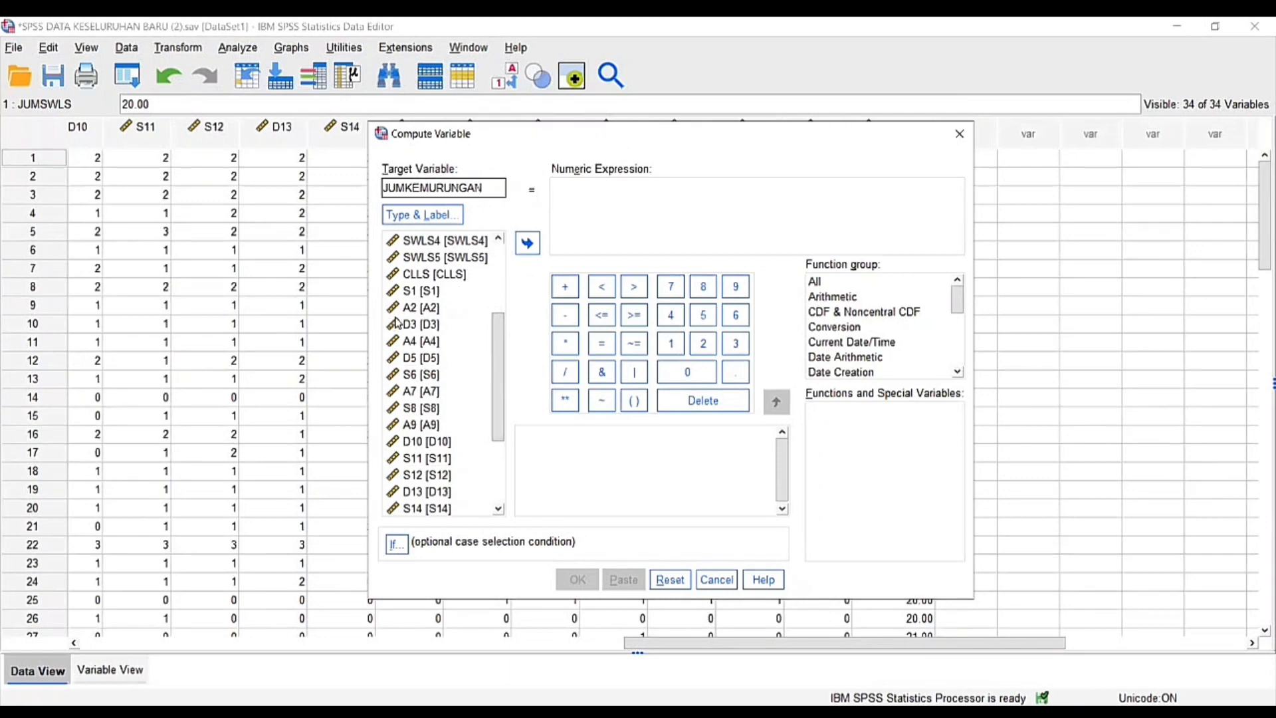
{"action": "left_click", "coordinate": [419, 326]}
{"action": "left_click", "coordinate": [527, 243]}
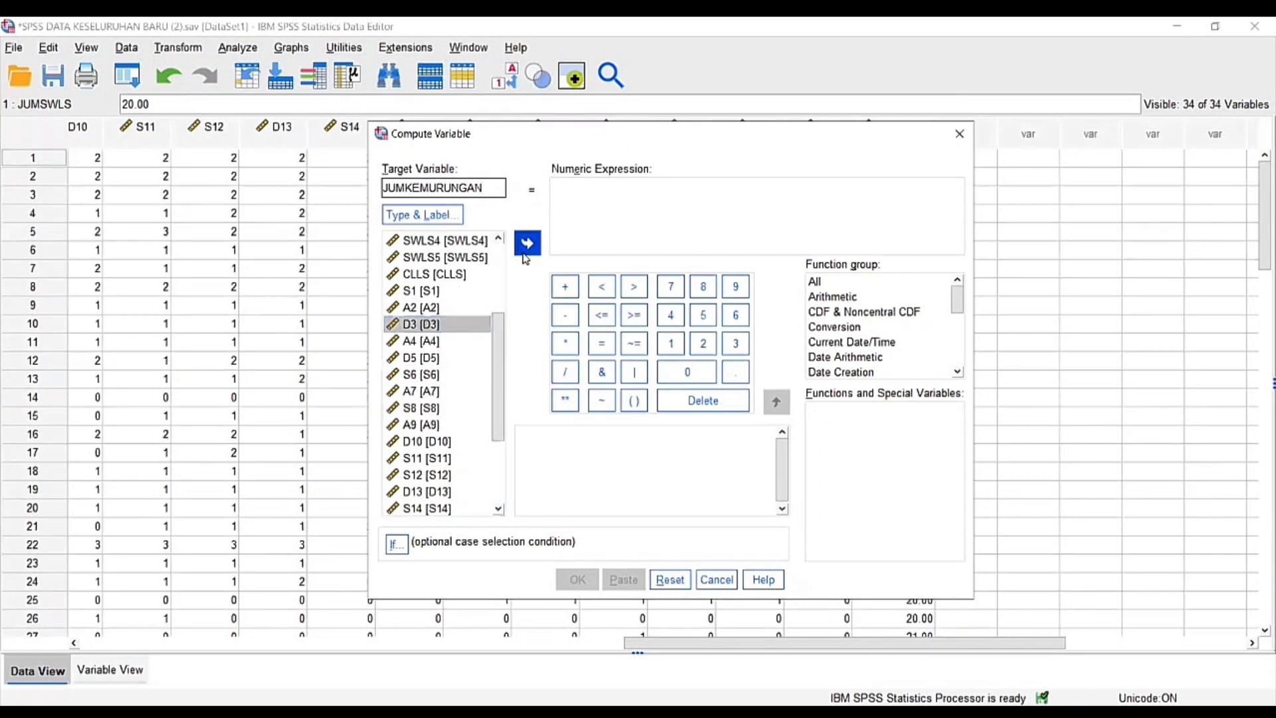
{"action": "left_click", "coordinate": [565, 287]}
{"action": "left_click", "coordinate": [428, 359]}
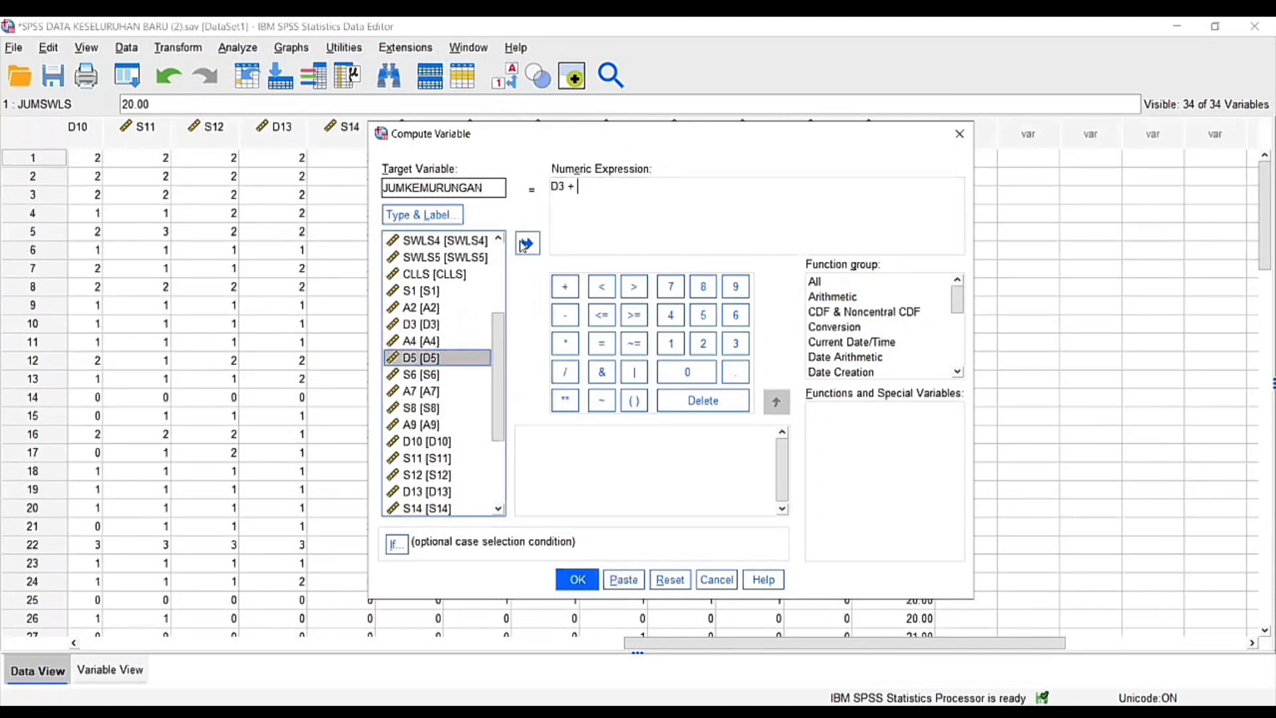
{"action": "left_click", "coordinate": [527, 243]}
{"action": "left_click", "coordinate": [564, 287]}
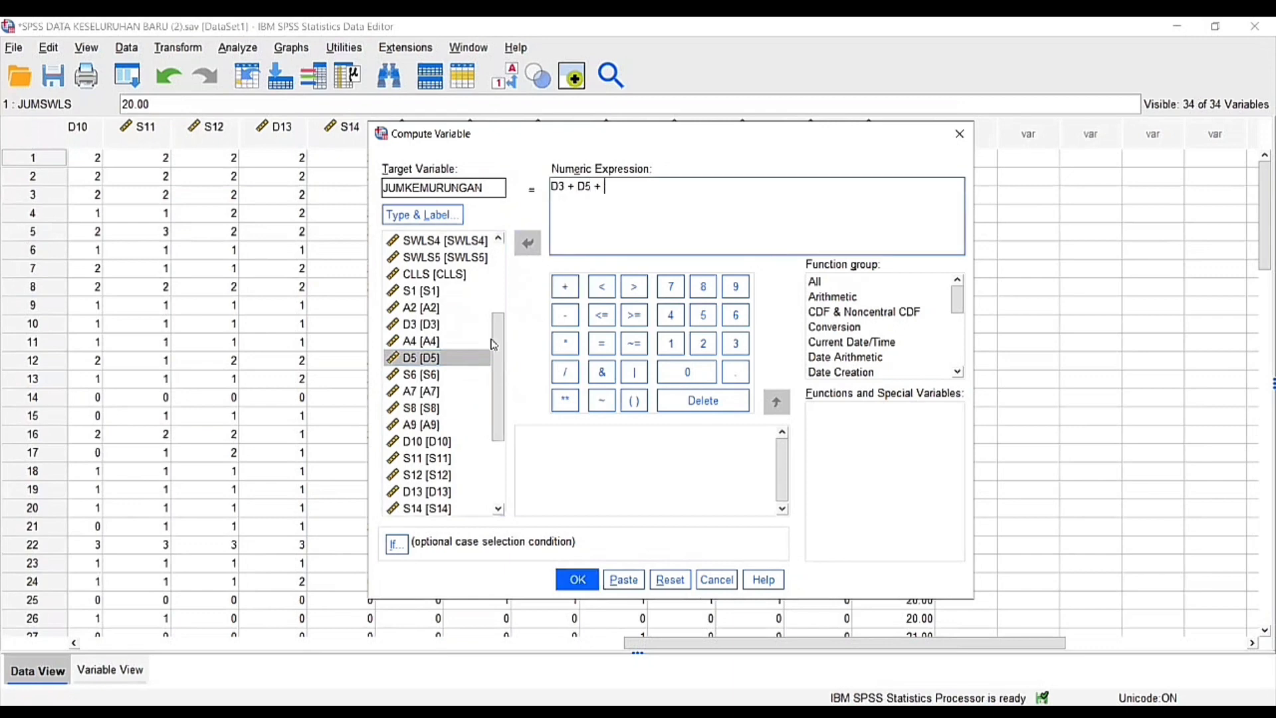
Extend the JUMKEMURUNGAN numeric expression by adding D10 and D13 to the sum.
{"action": "left_click", "coordinate": [430, 442]}
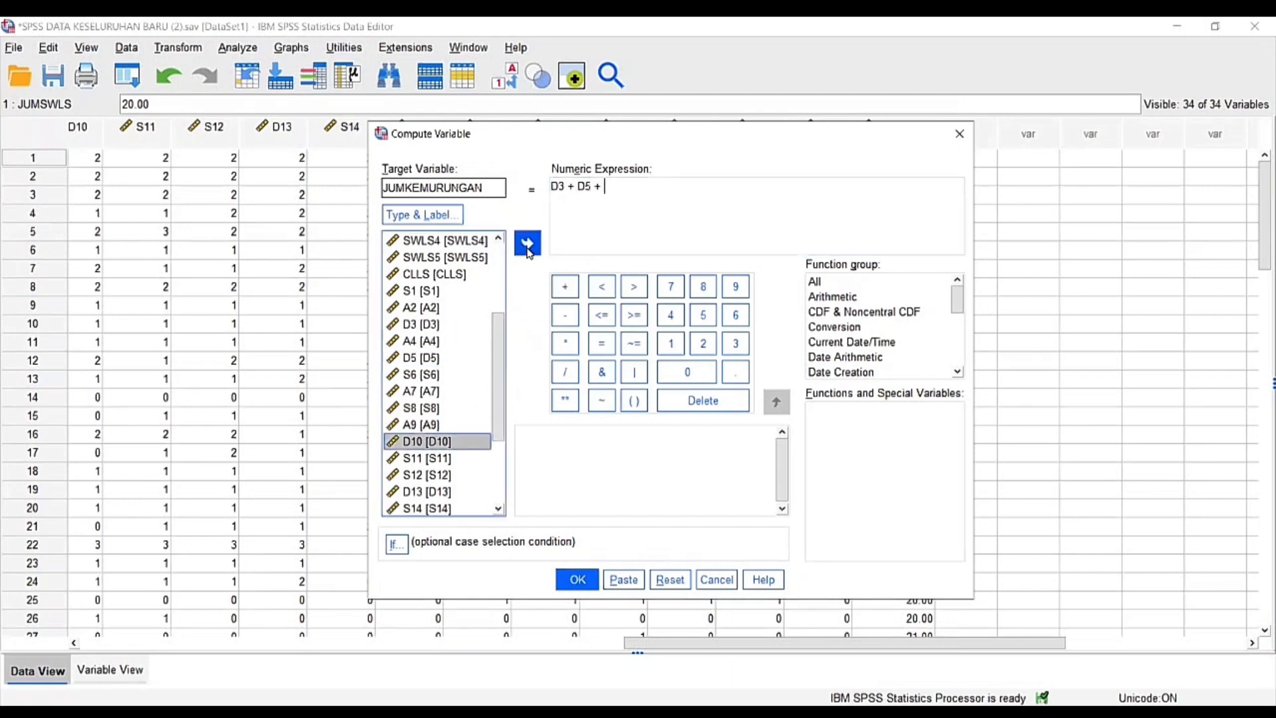
{"action": "left_click", "coordinate": [527, 243]}
{"action": "left_click", "coordinate": [565, 286]}
{"action": "scroll", "coordinate": [434, 364], "scroll_direction": "down", "scroll_amount": 2}
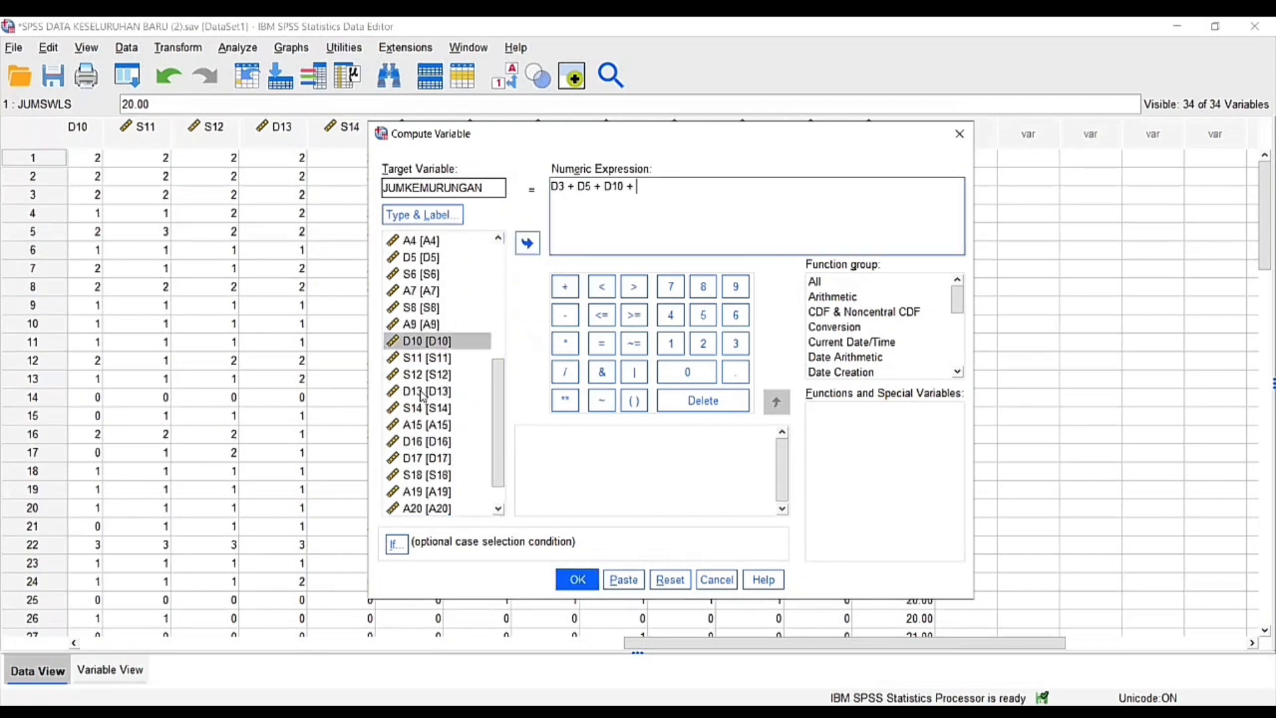
{"action": "left_click", "coordinate": [425, 392]}
{"action": "left_click", "coordinate": [527, 243]}
{"action": "left_click", "coordinate": [565, 286]}
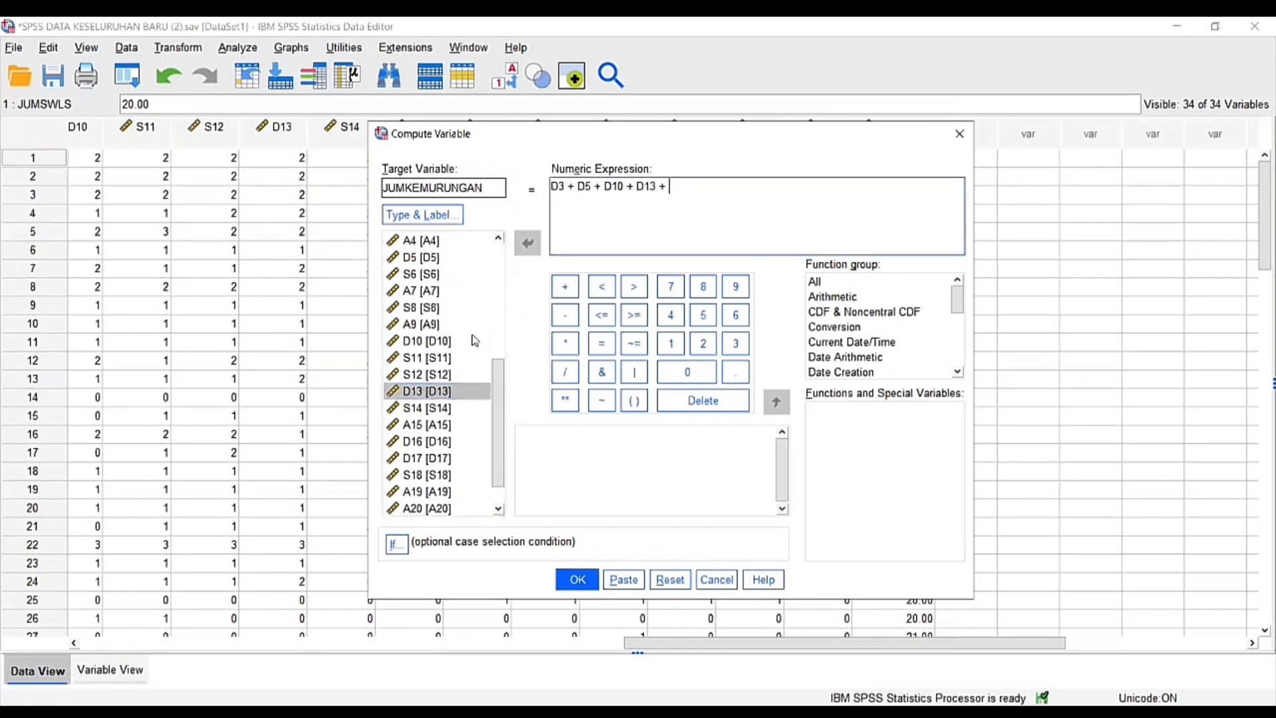
Add D16 and D17 to the sum in the JUMKEMURUNGAN numeric expression.
{"action": "scroll", "coordinate": [425, 392], "scroll_direction": "down", "scroll_amount": 1}
{"action": "left_click", "coordinate": [420, 402]}
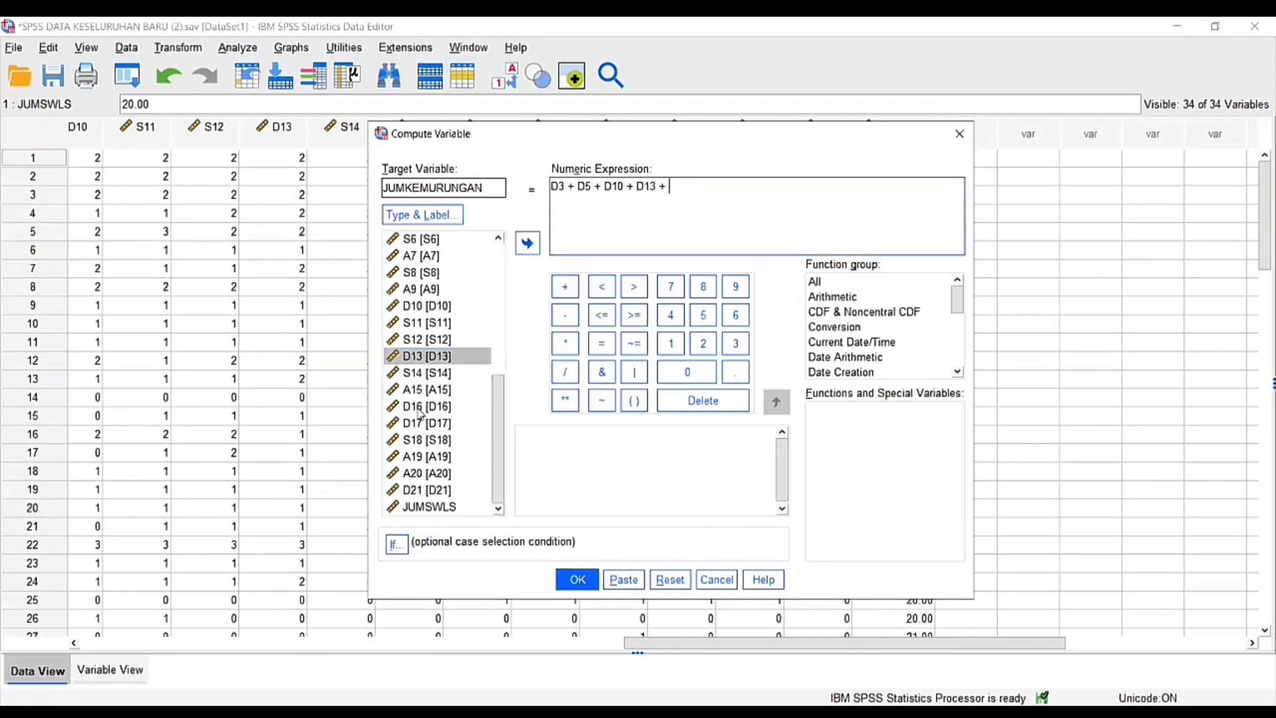
{"action": "left_click", "coordinate": [527, 243]}
{"action": "left_click", "coordinate": [565, 286]}
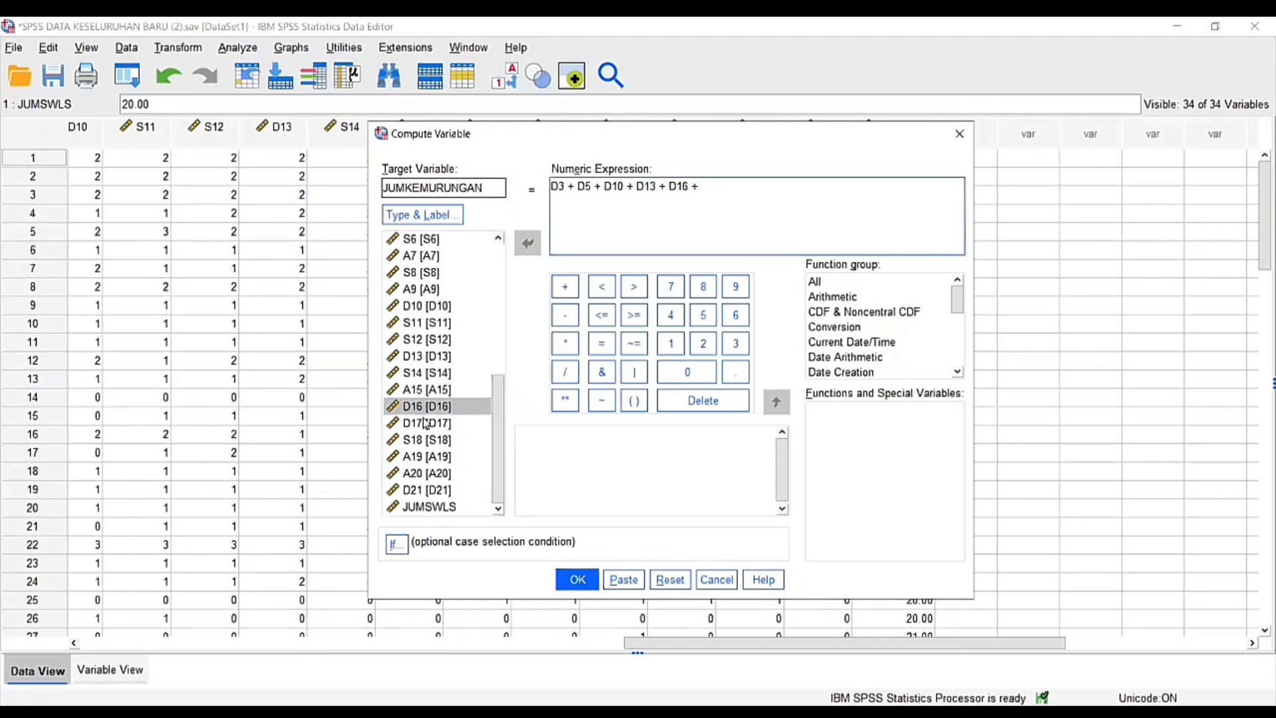
{"action": "left_click", "coordinate": [425, 423]}
{"action": "left_click", "coordinate": [527, 243]}
{"action": "left_click", "coordinate": [570, 291]}
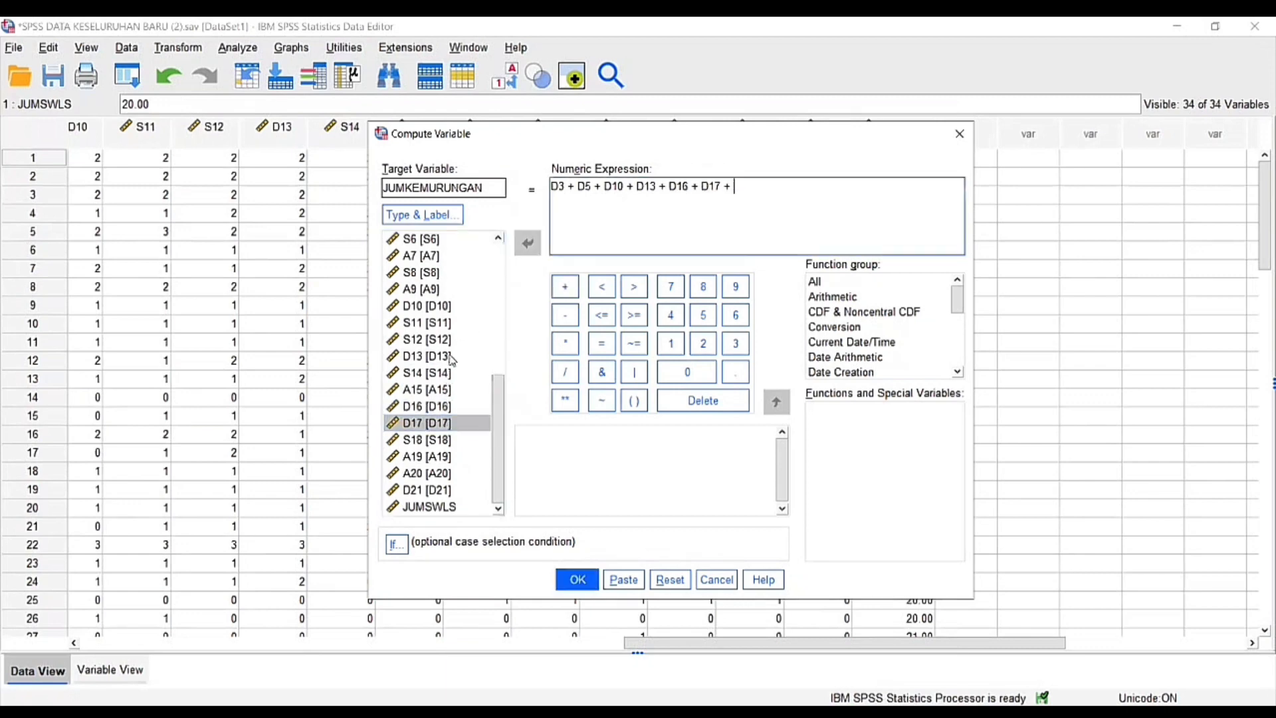
Complete the JUMKEMURUNGAN sum with D21, run the computation and bring the new column into view.
{"action": "left_click", "coordinate": [415, 491]}
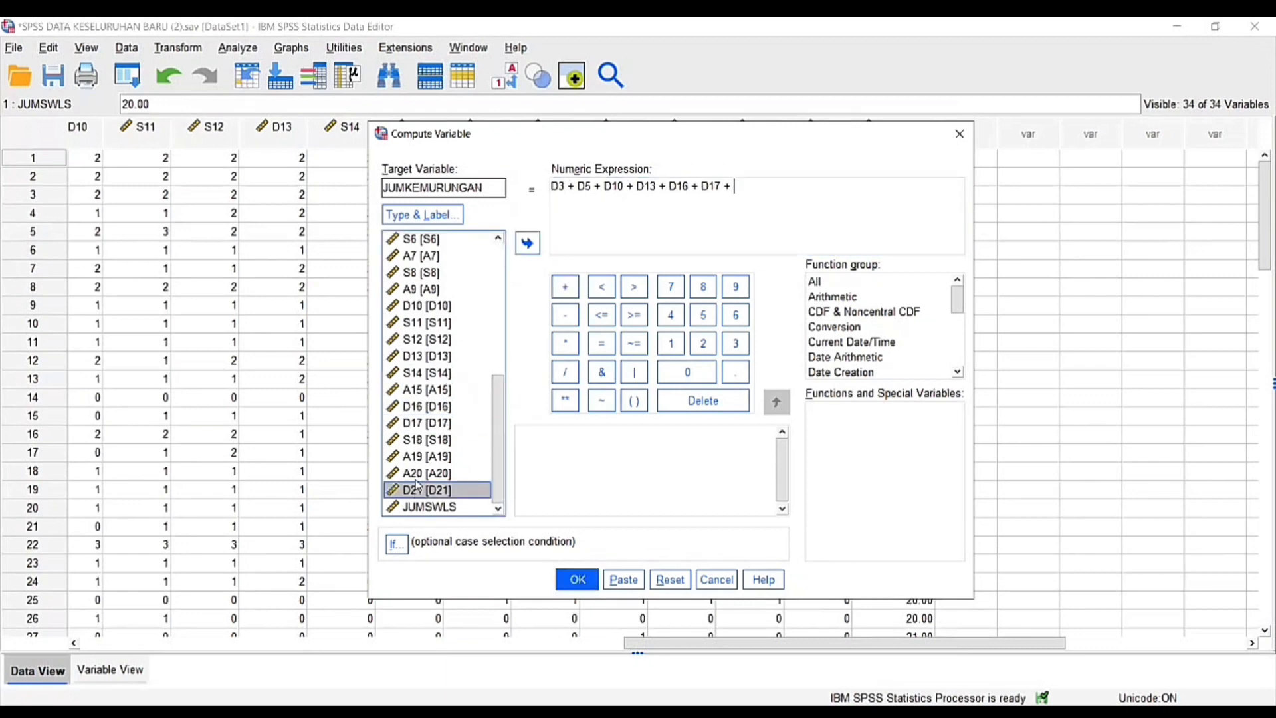
{"action": "left_click", "coordinate": [526, 243]}
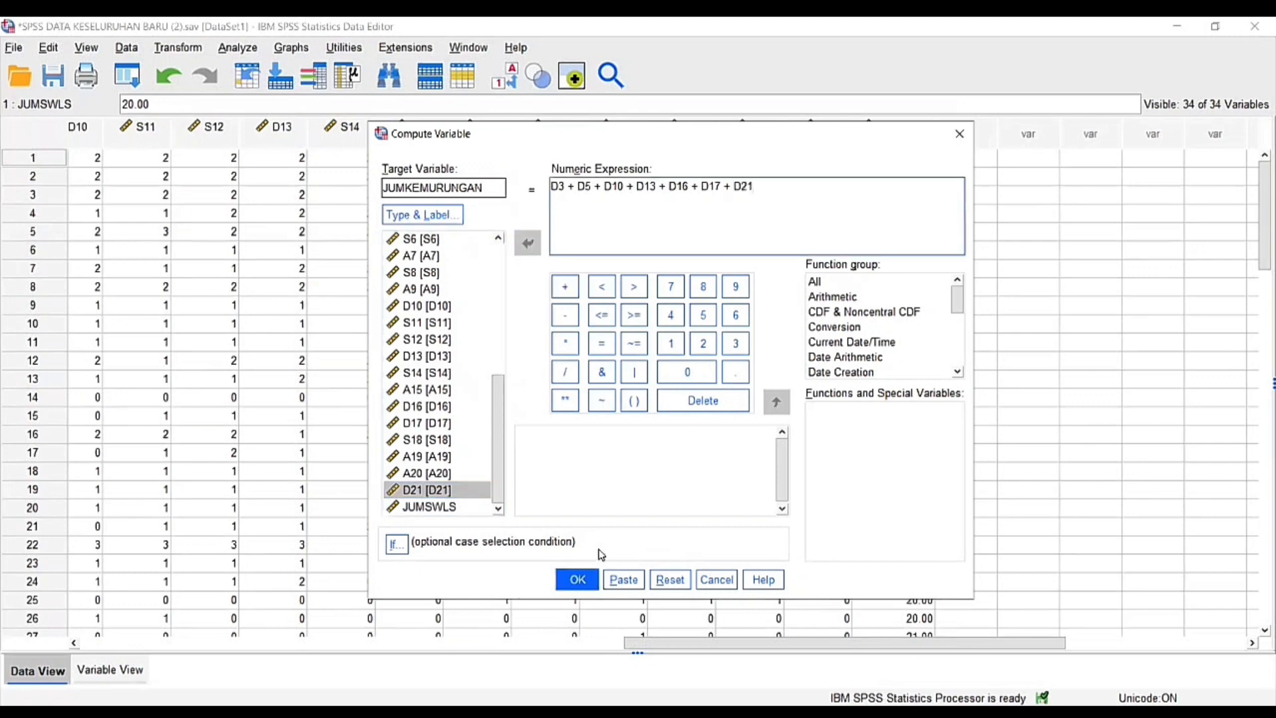
{"action": "left_click", "coordinate": [575, 580]}
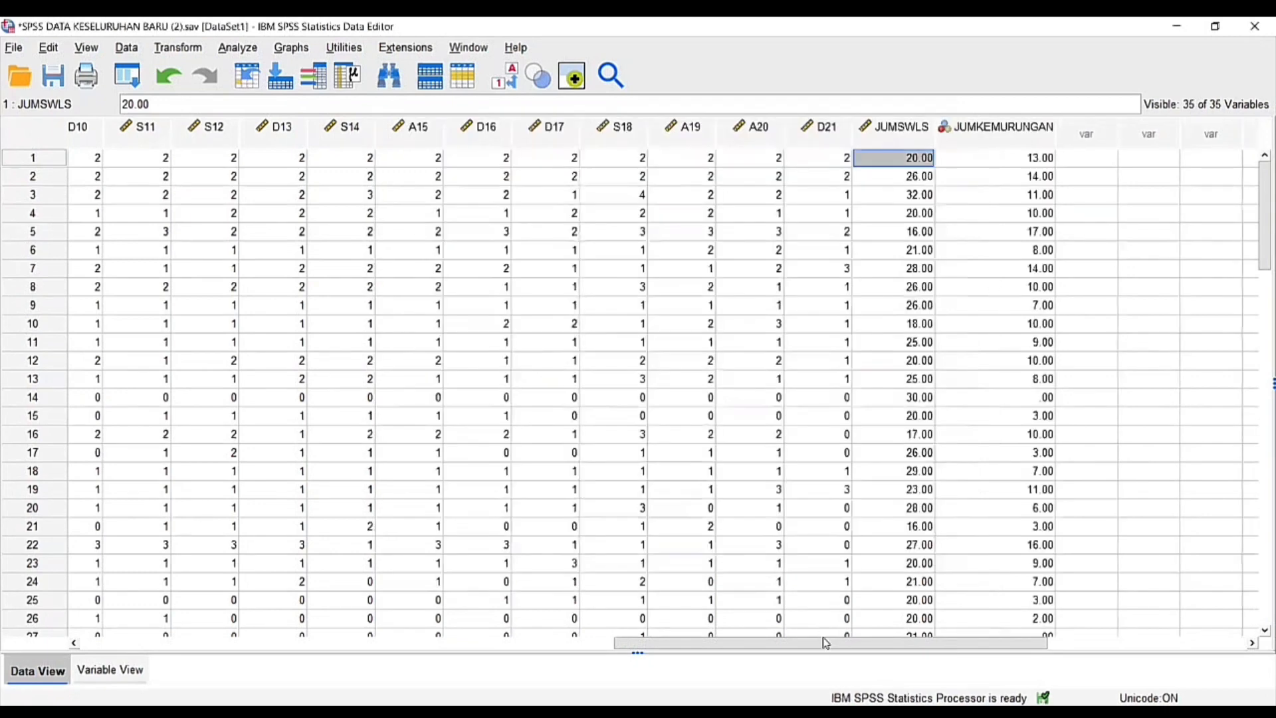
{"action": "left_click_drag", "start_coordinate": [825, 642], "coordinate": [885, 639]}
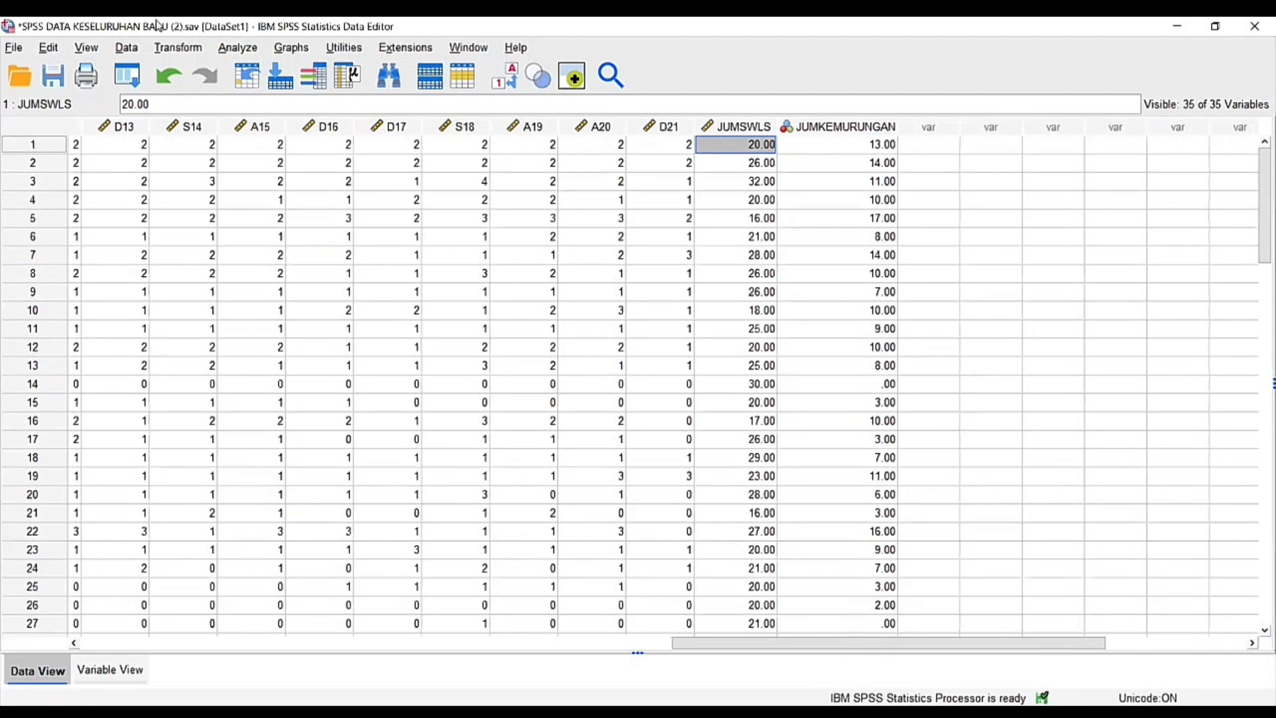
Start another cleared Compute Variable definition with target variable JUMKEBIMBANGAN.
{"action": "left_click", "coordinate": [190, 50]}
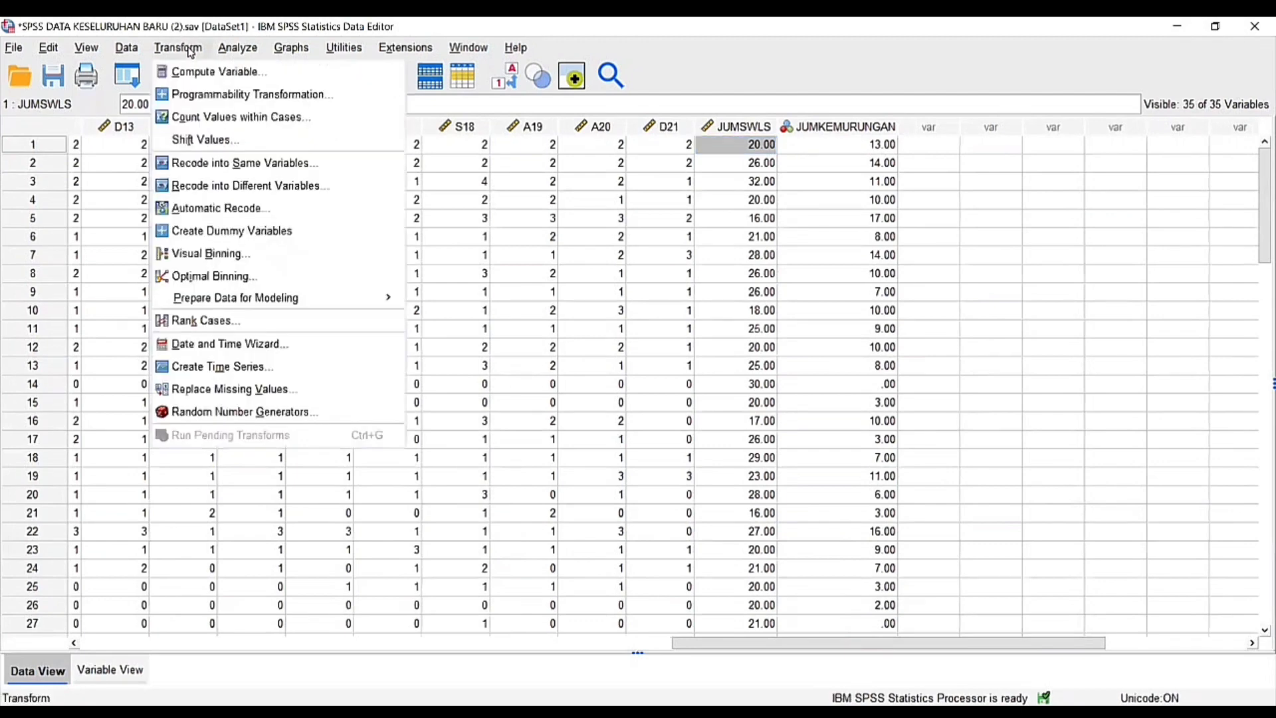
{"action": "left_click", "coordinate": [214, 71]}
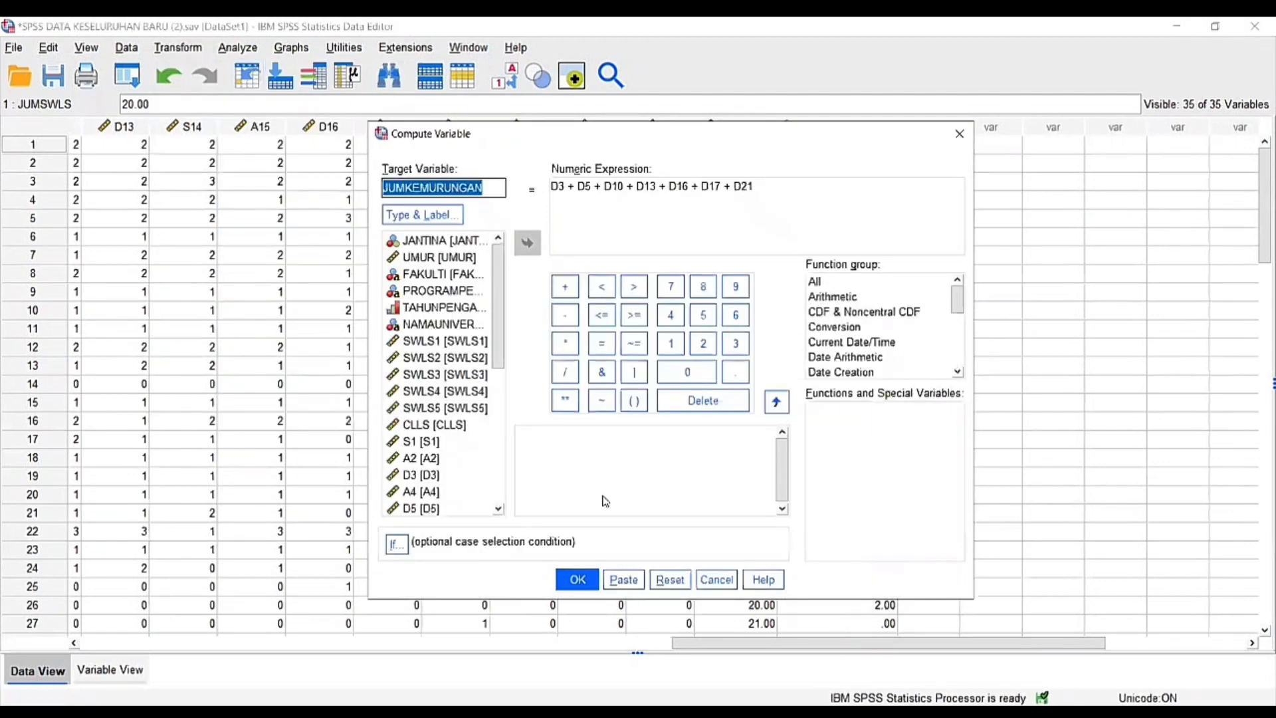
{"action": "left_click", "coordinate": [669, 578]}
{"action": "type", "text": "JUMKEB"}
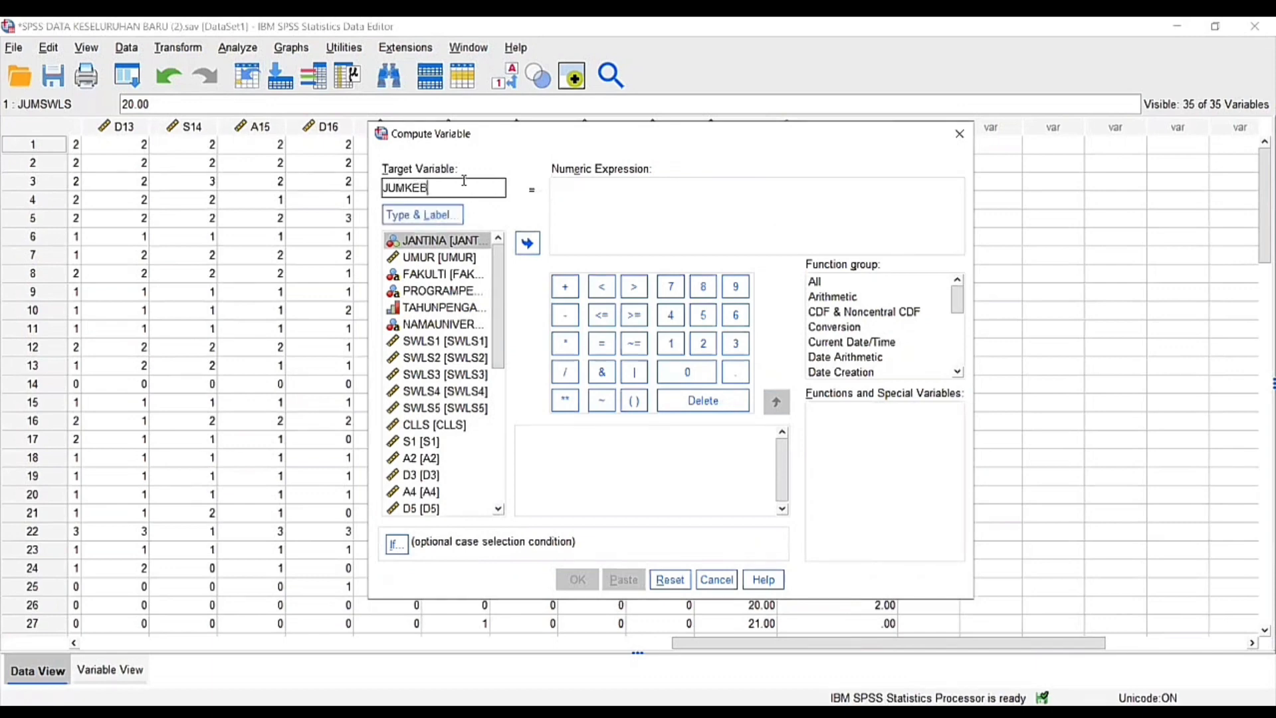
{"action": "type", "text": "IMBANGAN"}
Begin the numeric expression for JUMKEBIMBANGAN with A2 + A4, ending in a plus sign.
{"action": "scroll", "coordinate": [481, 318], "scroll_direction": "down", "scroll_amount": 2}
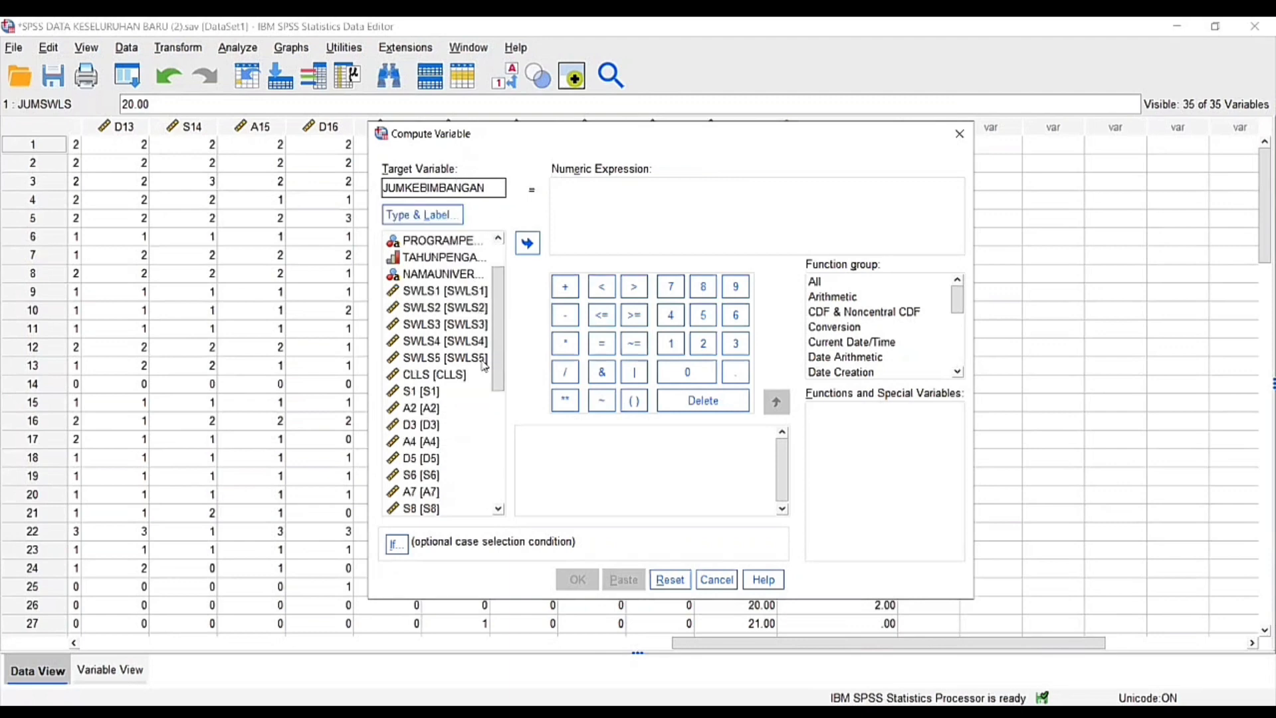
{"action": "left_click", "coordinate": [415, 360]}
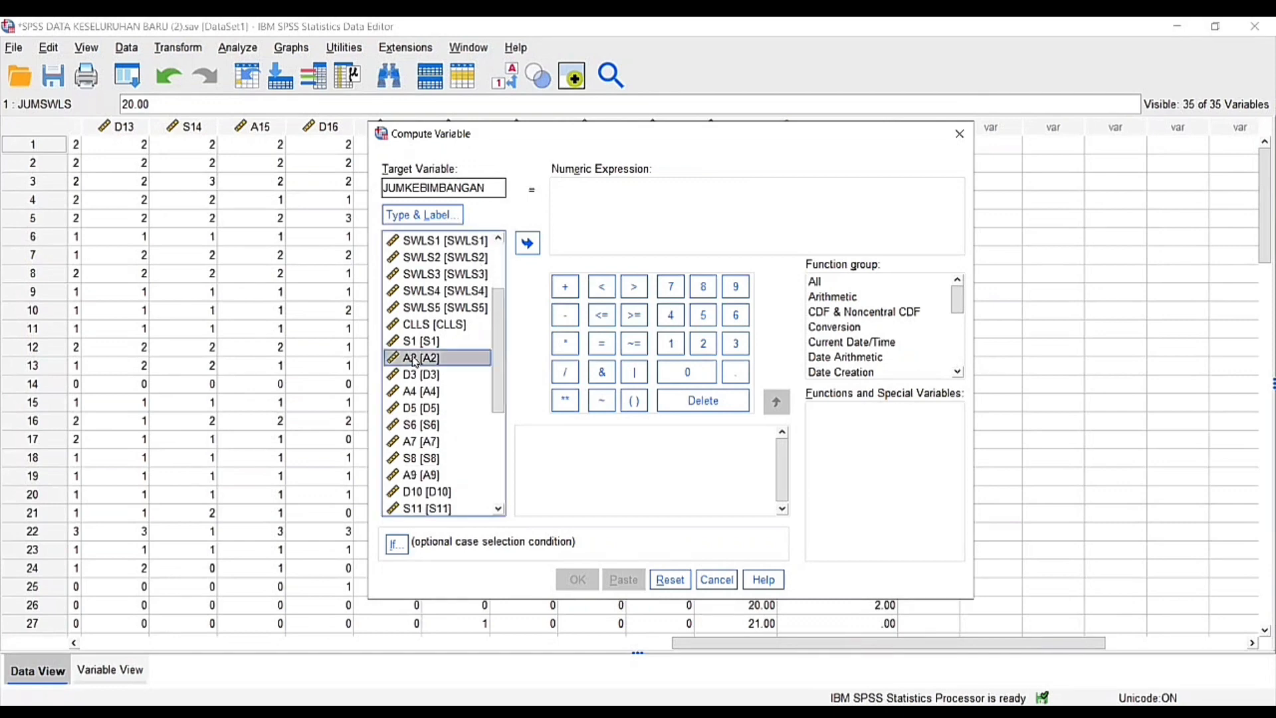
{"action": "left_click", "coordinate": [528, 248]}
{"action": "left_click", "coordinate": [565, 286]}
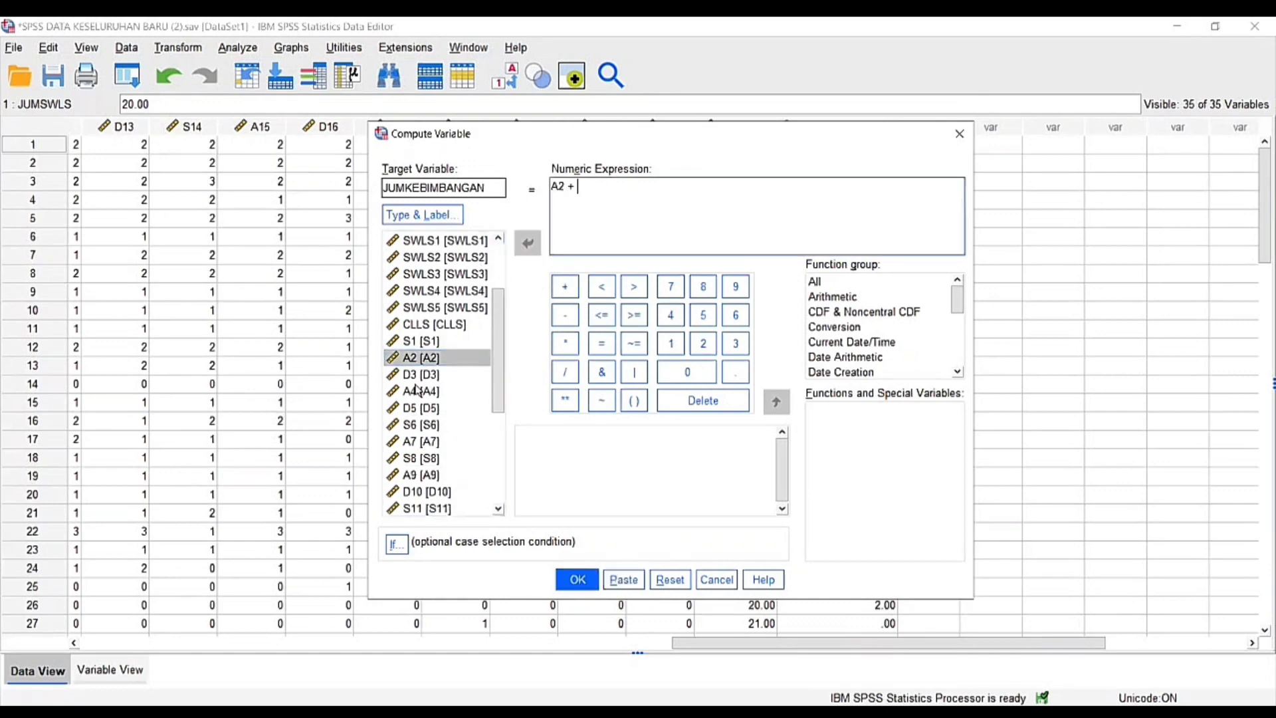
{"action": "left_click", "coordinate": [415, 391]}
{"action": "left_click", "coordinate": [527, 243]}
{"action": "left_click", "coordinate": [565, 286]}
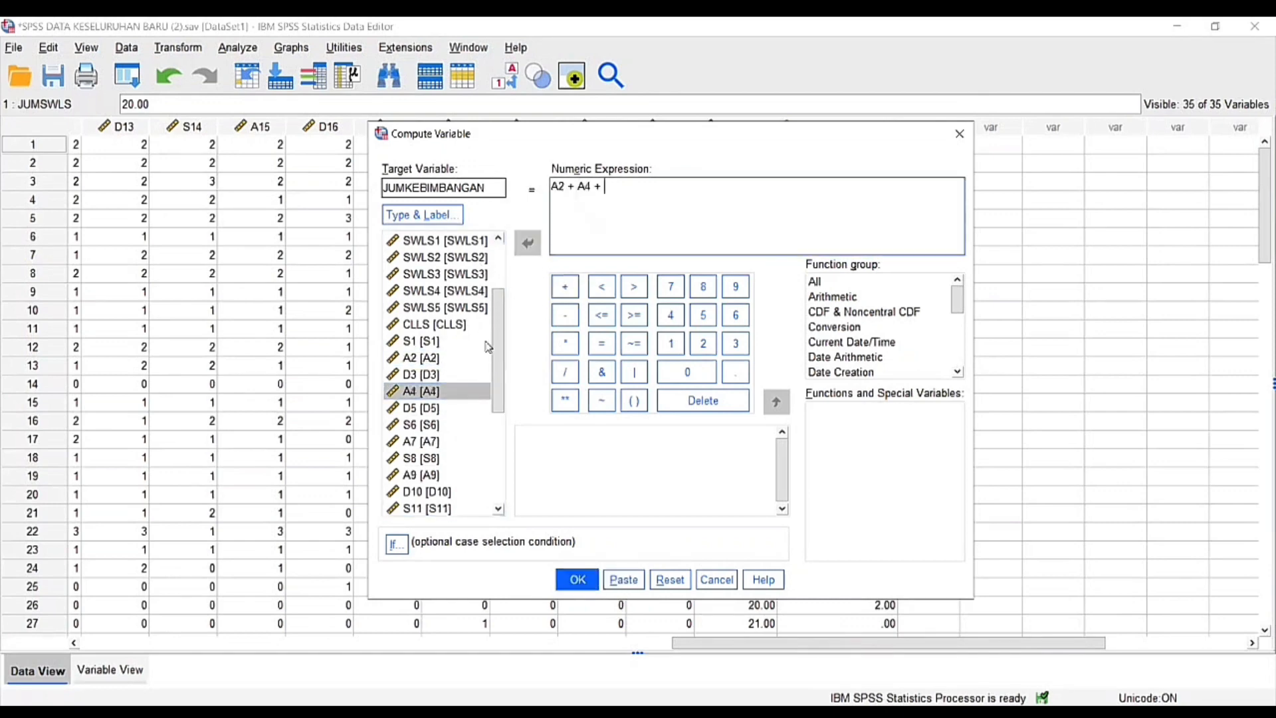
Extend the JUMKEBIMBANGAN numeric expression by adding A7 and A9 to the sum.
{"action": "left_click", "coordinate": [415, 441]}
{"action": "left_click", "coordinate": [528, 243]}
{"action": "left_click", "coordinate": [565, 286]}
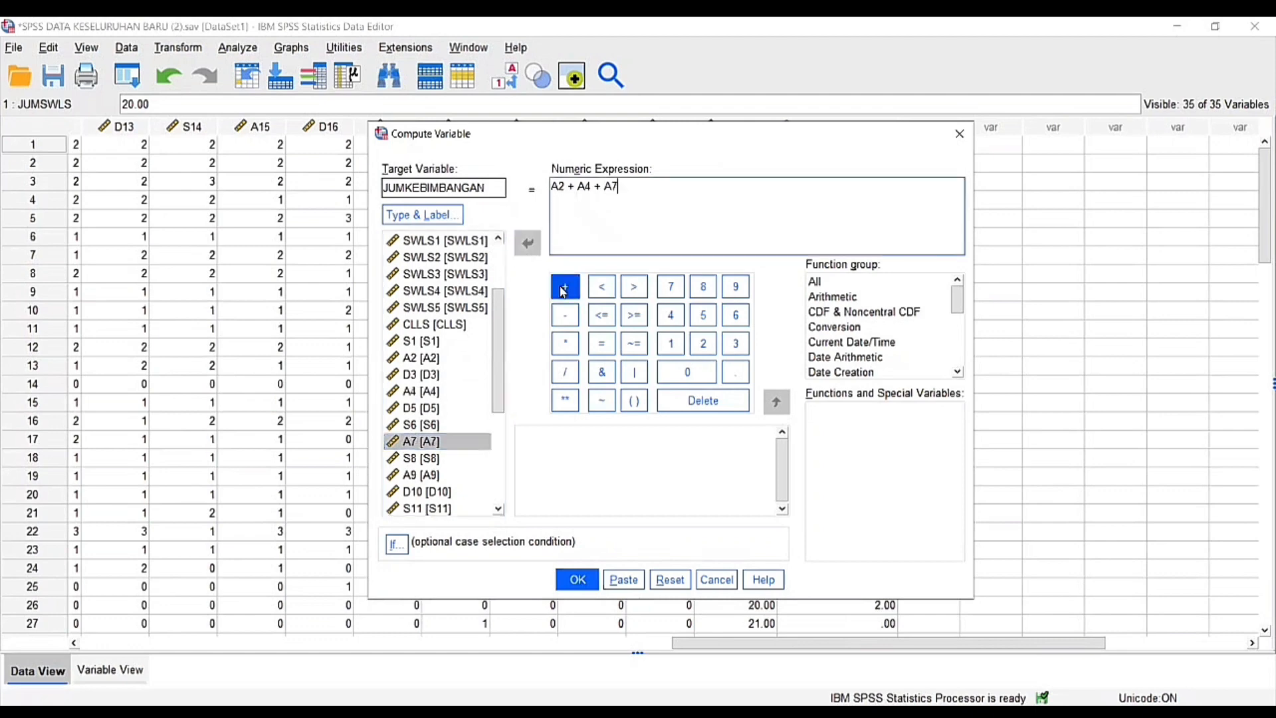
{"action": "scroll", "coordinate": [408, 380], "scroll_direction": "down", "scroll_amount": 2}
{"action": "left_click", "coordinate": [408, 375]}
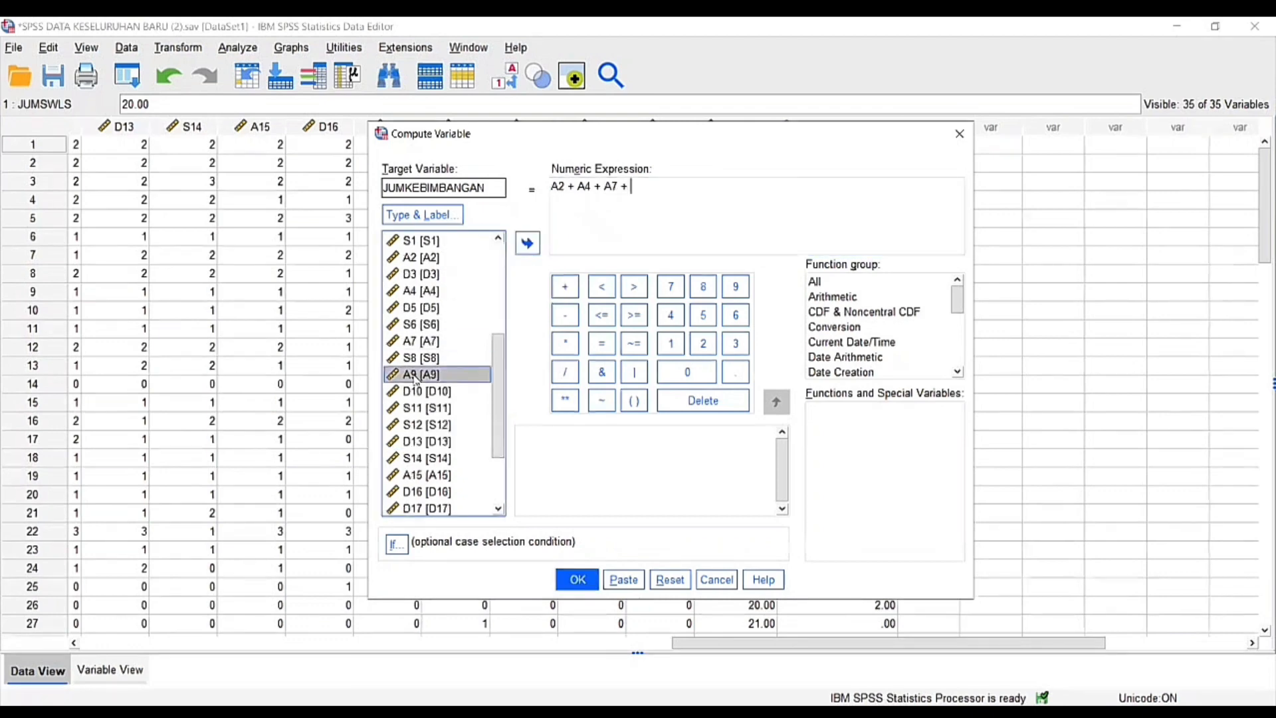
{"action": "left_click", "coordinate": [527, 244]}
{"action": "left_click", "coordinate": [567, 293]}
Extend the JUMKEBIMBANGAN numeric expression by adding A15 and A19 to the sum.
{"action": "scroll", "coordinate": [435, 380], "scroll_direction": "down", "scroll_amount": 1}
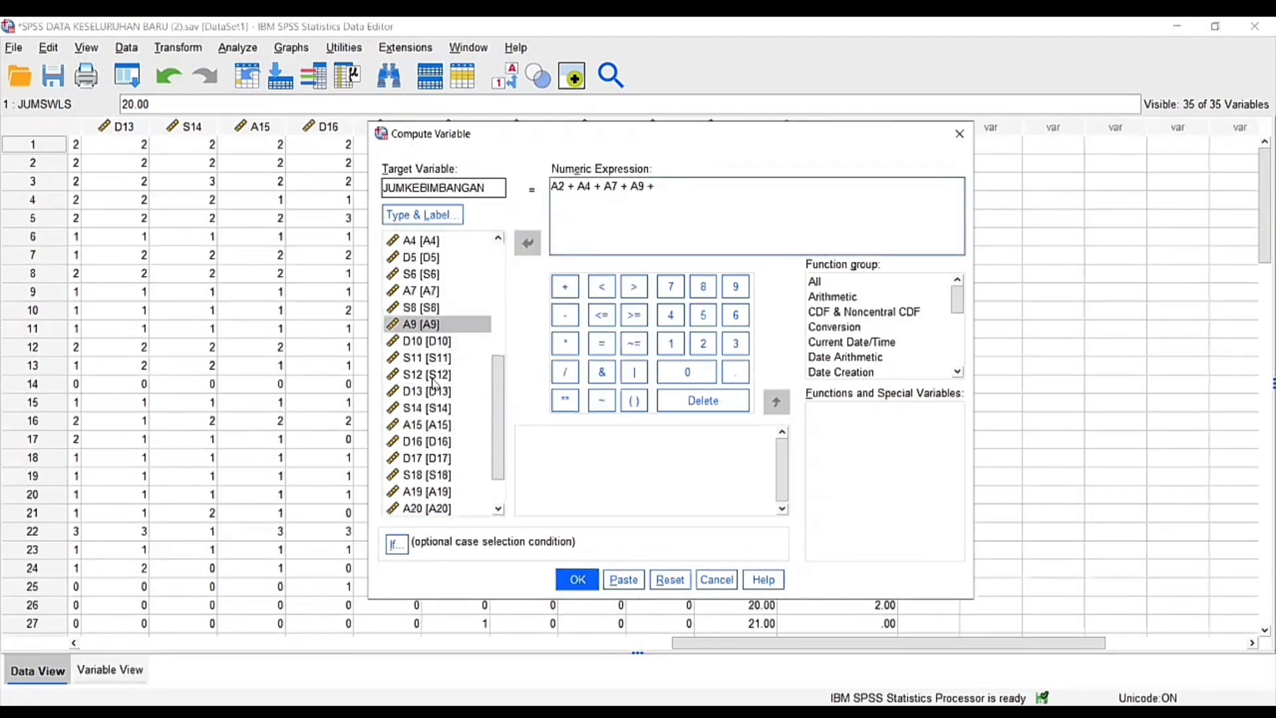
{"action": "left_click", "coordinate": [419, 423]}
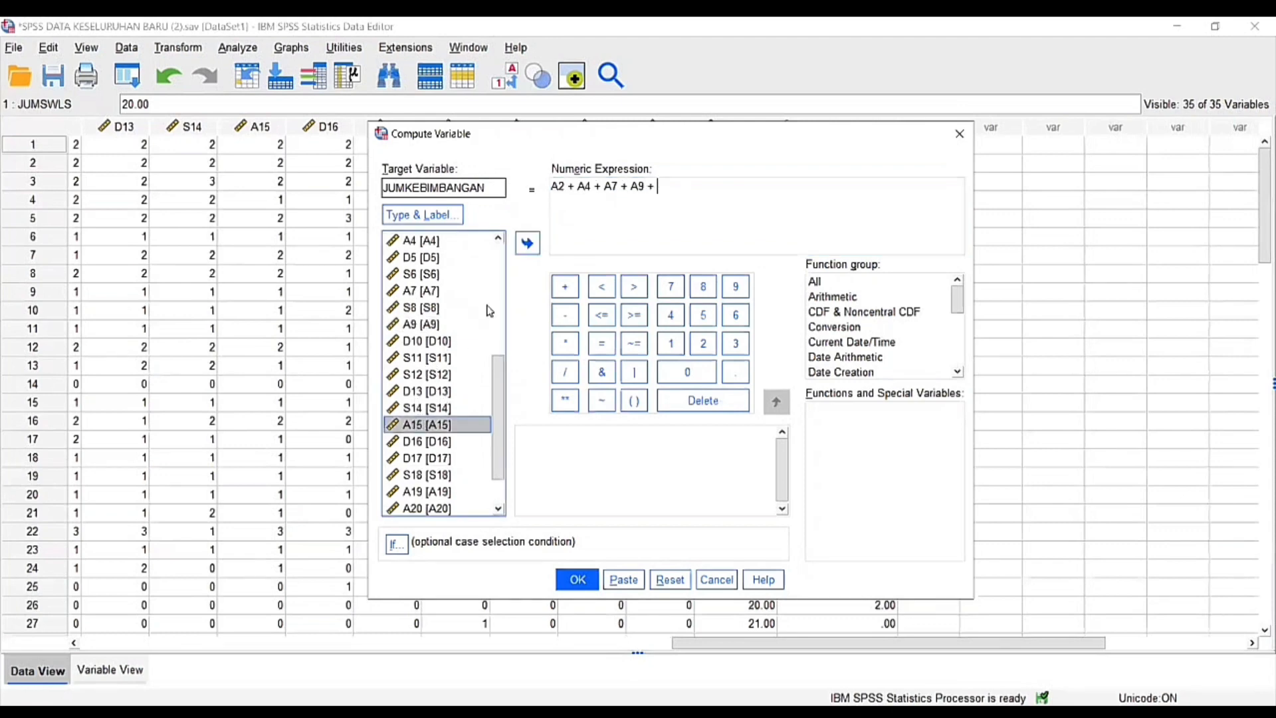
{"action": "left_click", "coordinate": [528, 243]}
{"action": "left_click", "coordinate": [565, 288]}
{"action": "scroll", "coordinate": [431, 398], "scroll_direction": "down", "scroll_amount": 1}
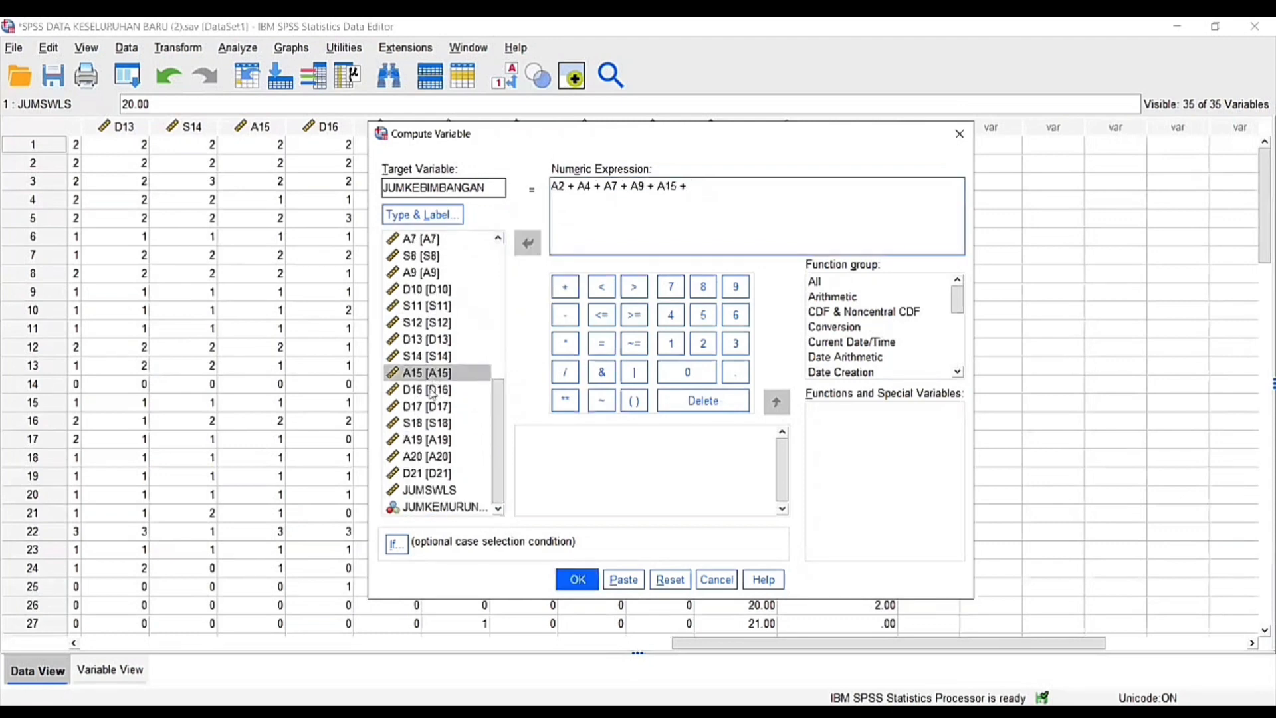
{"action": "left_click", "coordinate": [415, 440]}
{"action": "left_click", "coordinate": [528, 244]}
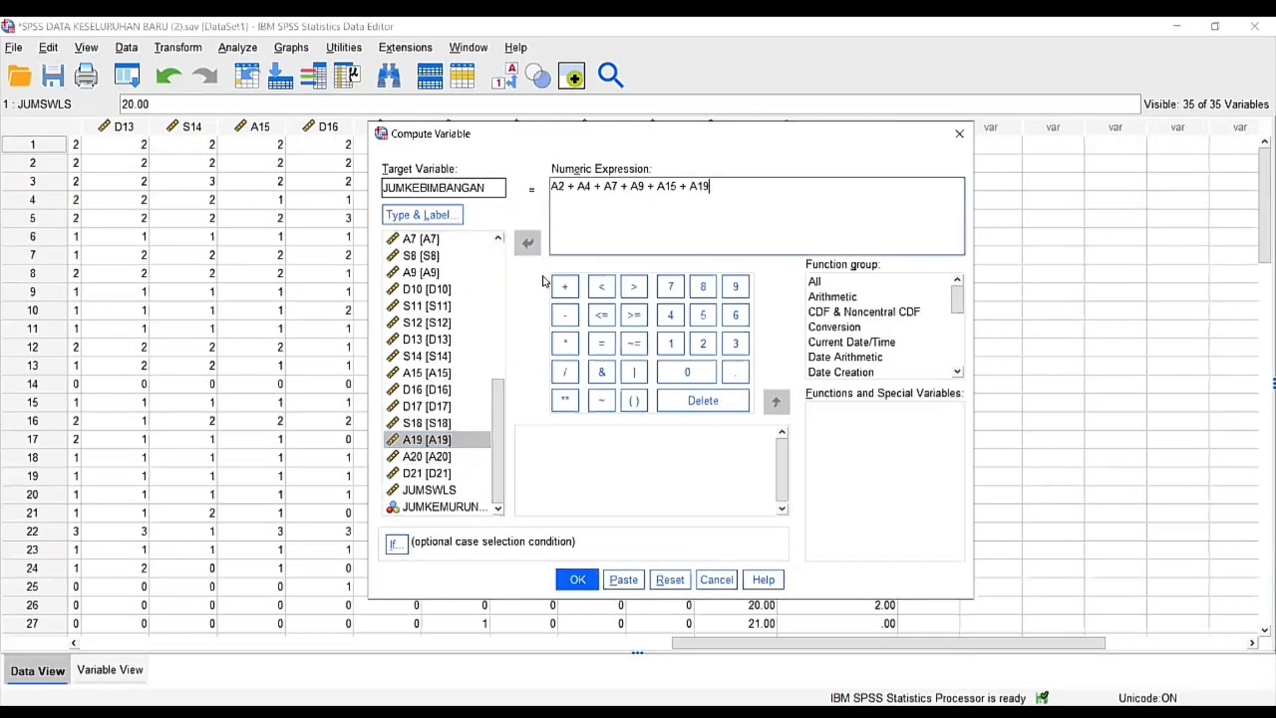
Complete the JUMKEBIMBANGAN sum with A20, run the computation and bring the new column into view.
{"action": "left_click", "coordinate": [565, 288]}
{"action": "left_click", "coordinate": [426, 457]}
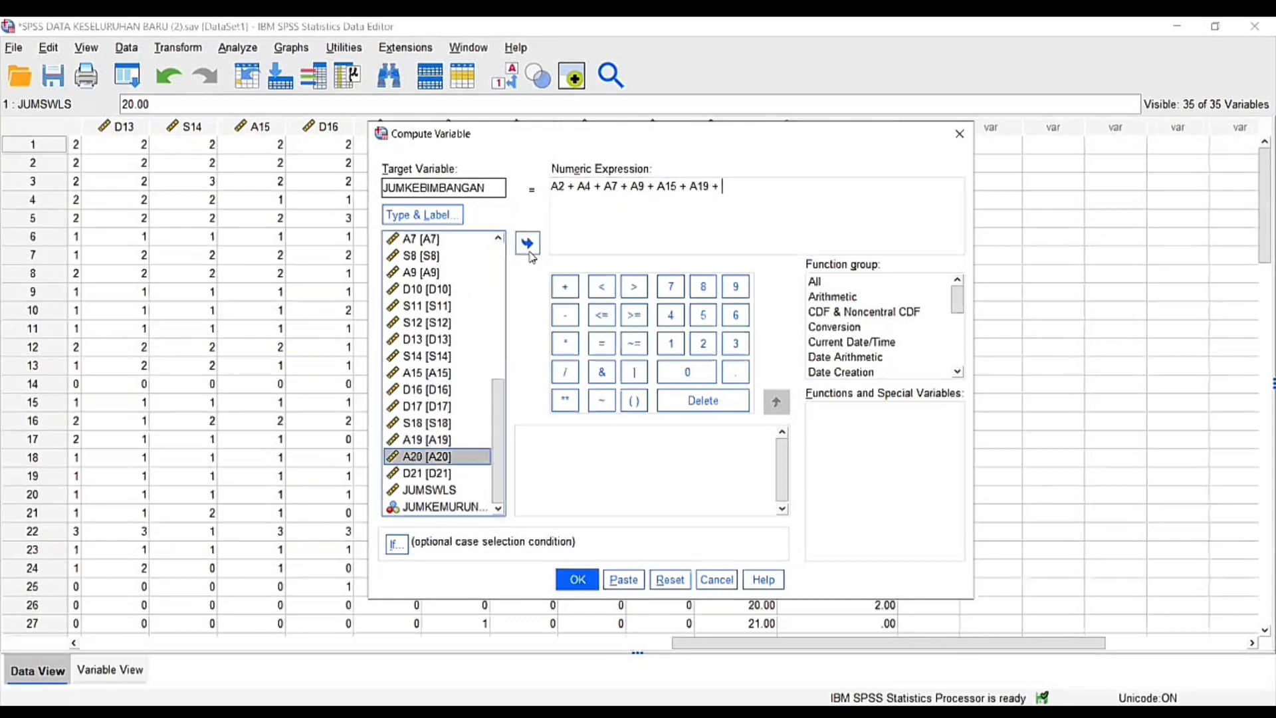
{"action": "left_click", "coordinate": [528, 243]}
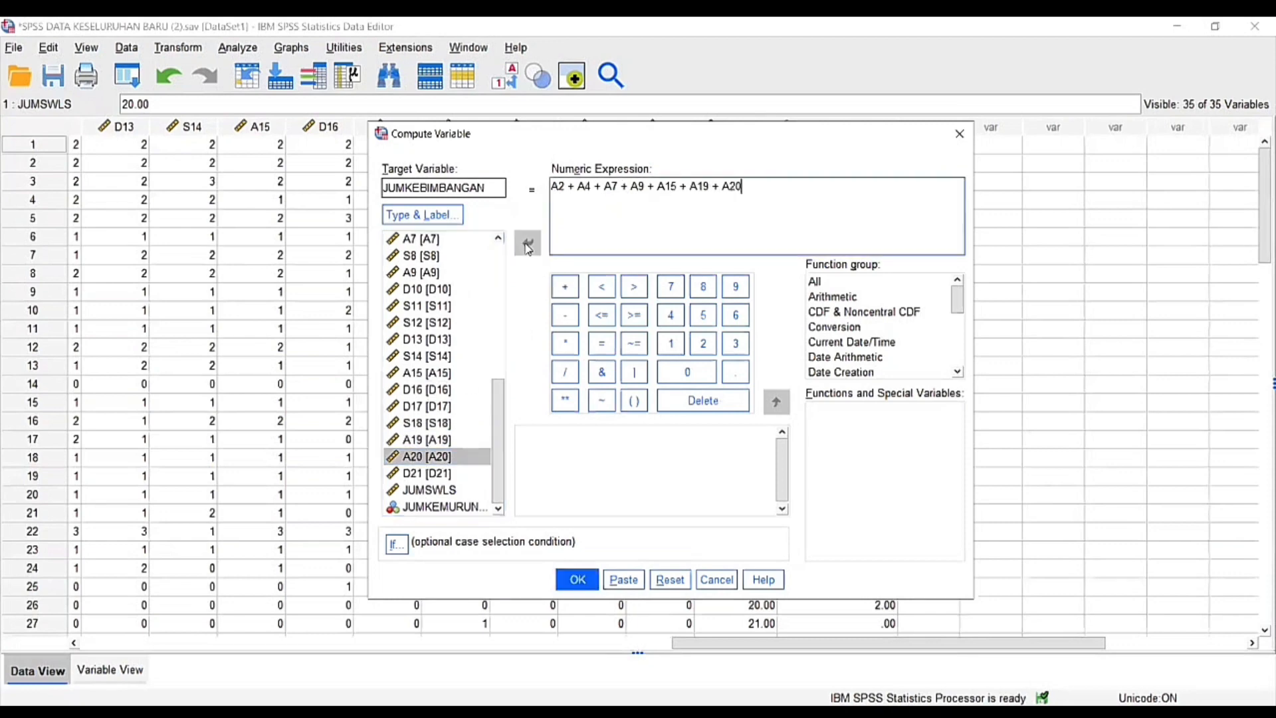
{"action": "left_click", "coordinate": [585, 582]}
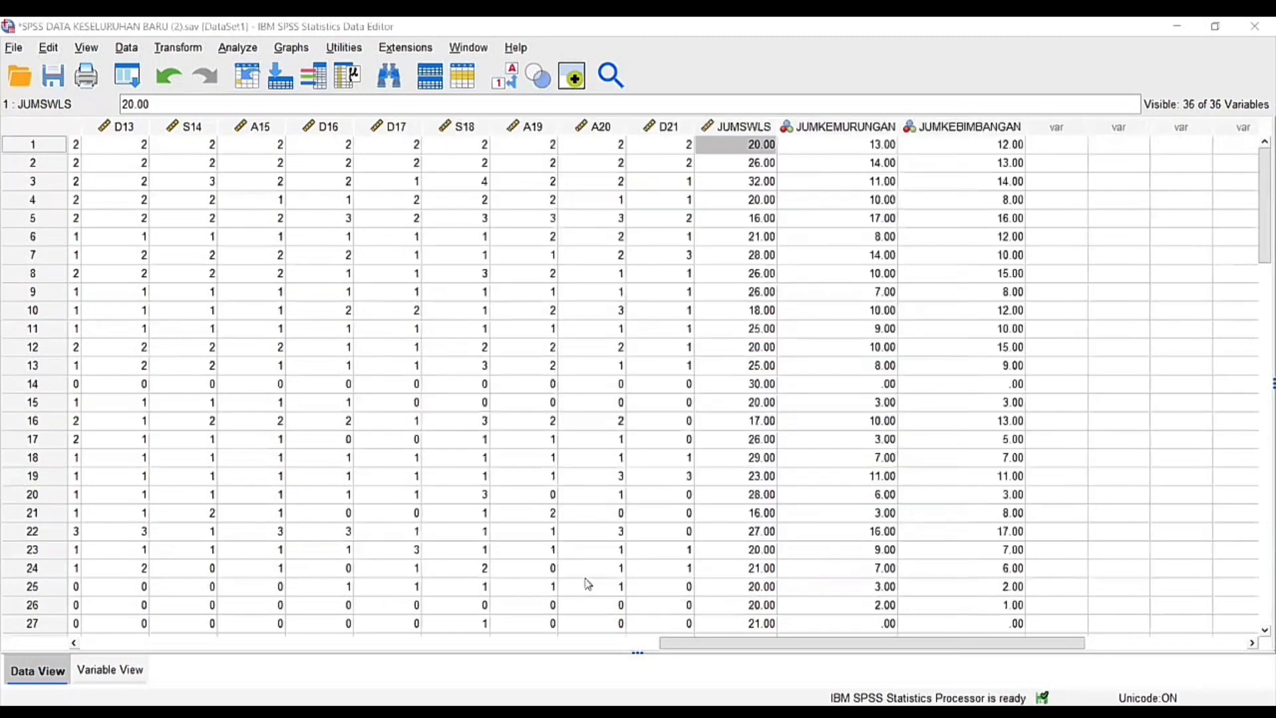
{"action": "left_click", "coordinate": [896, 340]}
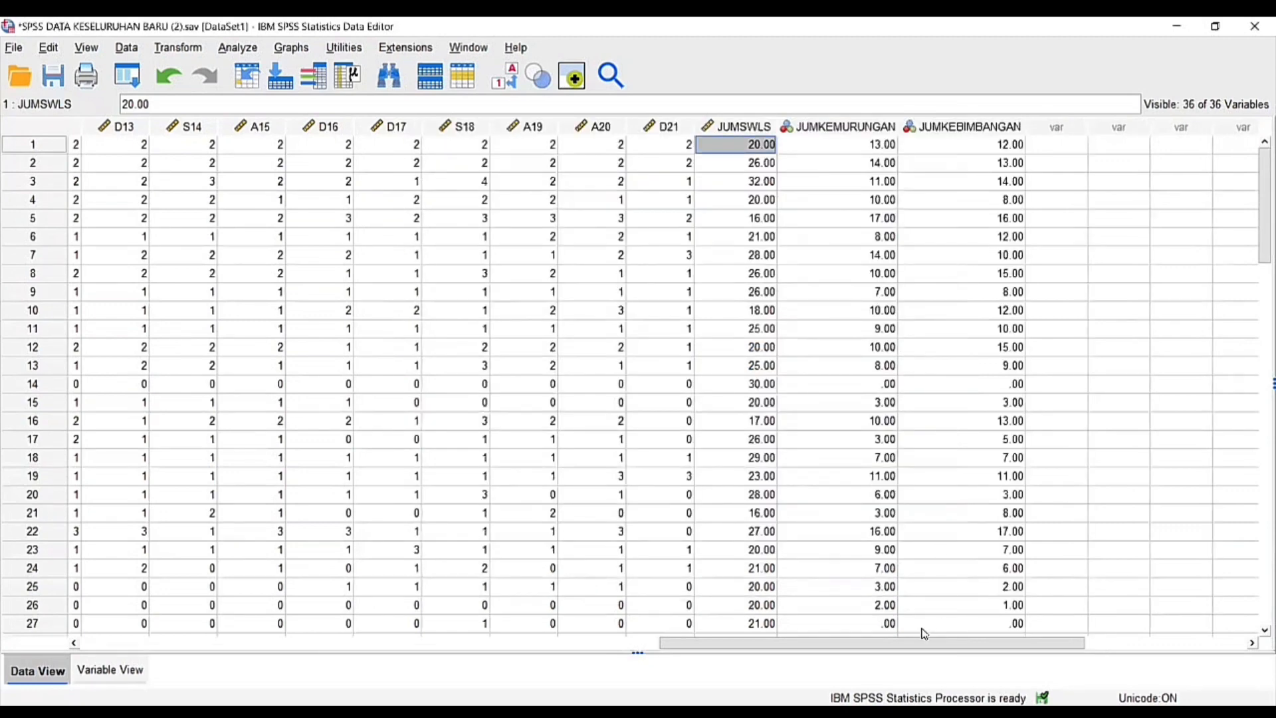
{"action": "left_click_drag", "start_coordinate": [962, 644], "coordinate": [1038, 646]}
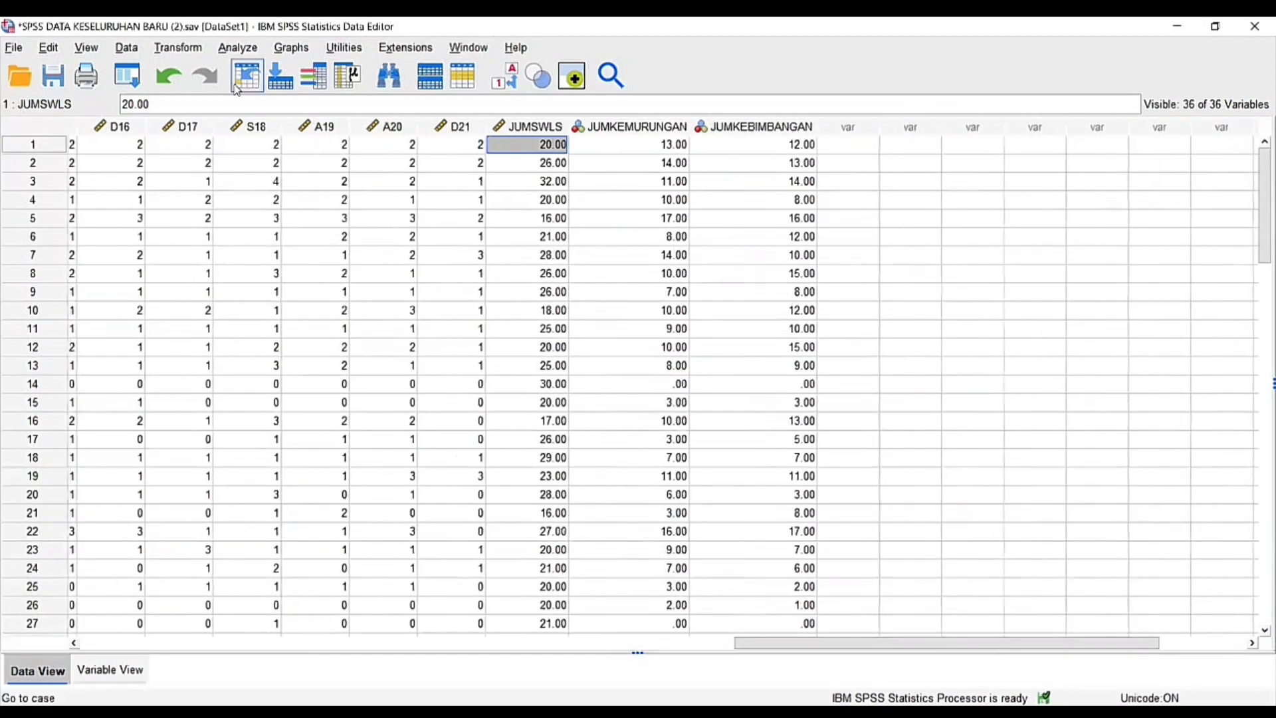
Start a new, cleared Compute Variable definition with target variable JUMSTRES.
{"action": "left_click", "coordinate": [178, 47]}
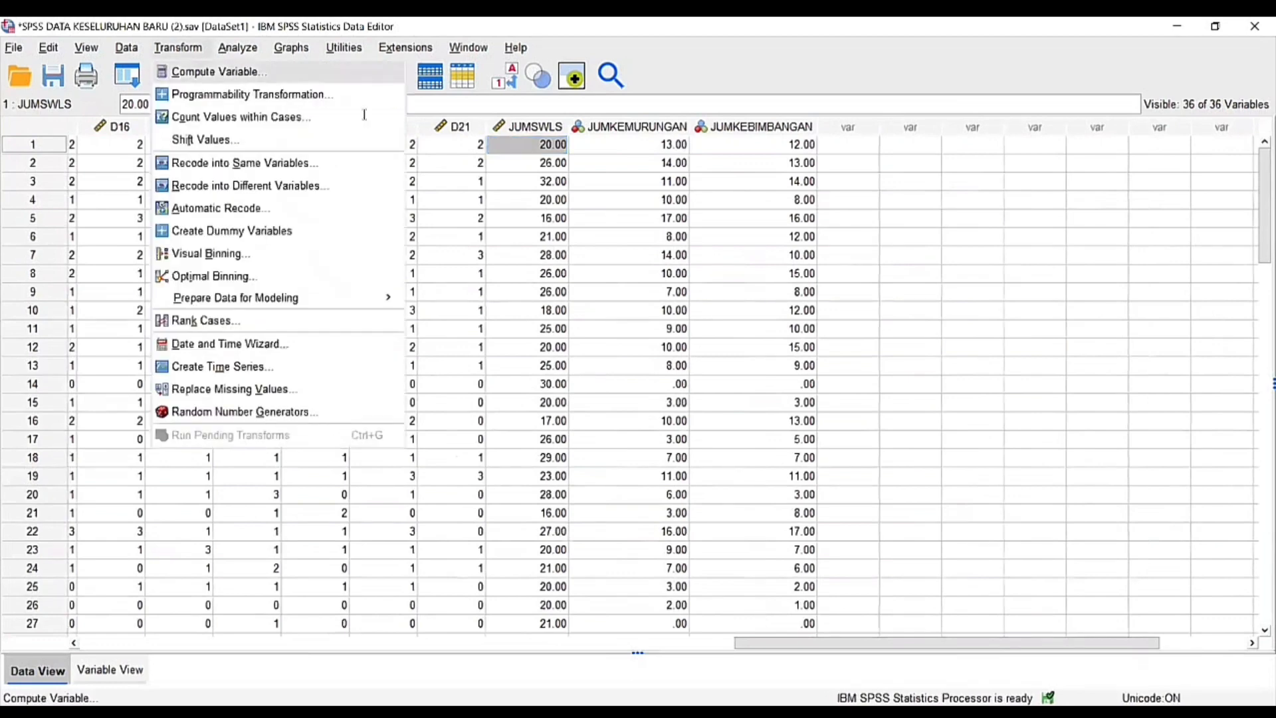
{"action": "left_click", "coordinate": [362, 72]}
{"action": "left_click", "coordinate": [670, 579]}
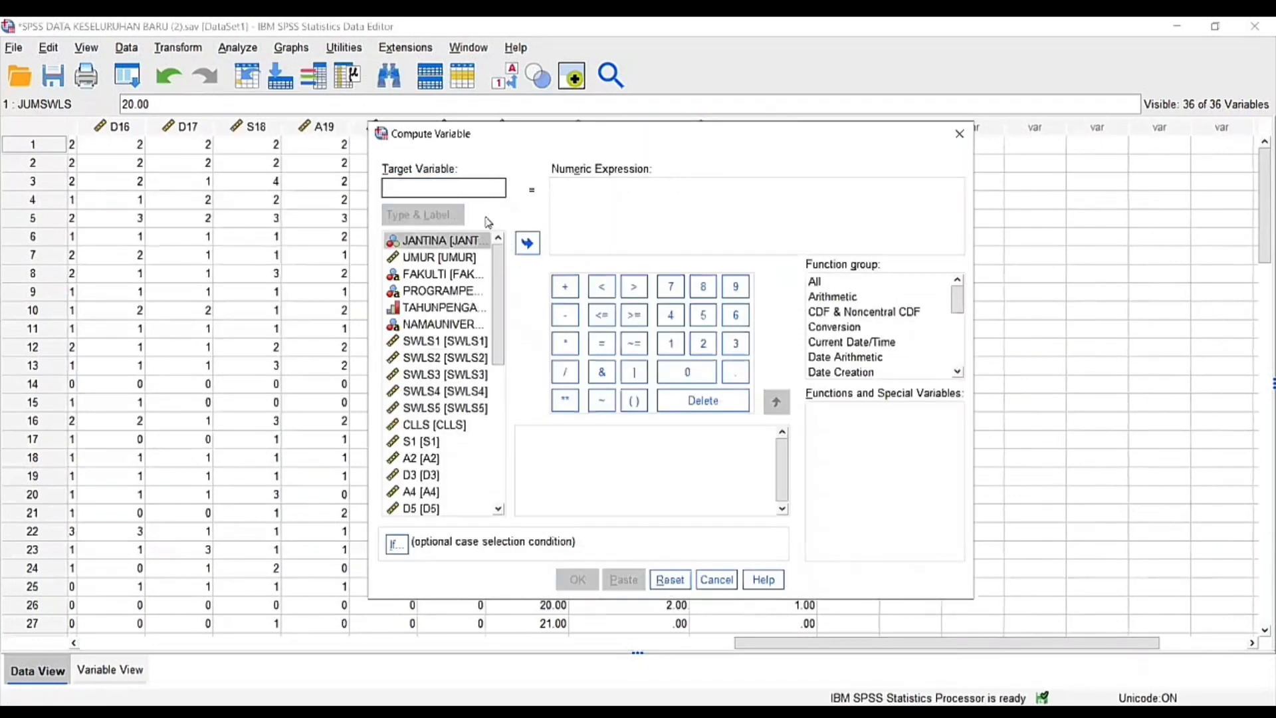
{"action": "type", "text": "JUMSTRES"}
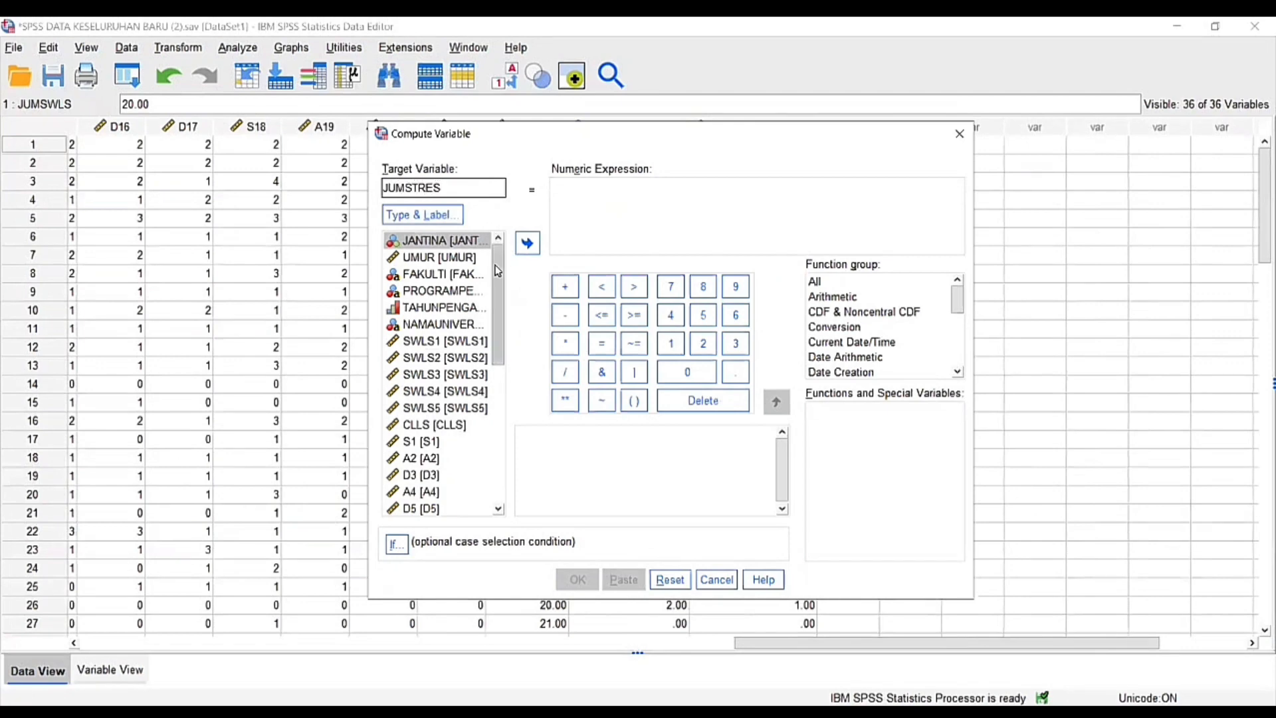
Begin the numeric expression for JUMSTRES with S1 + S6, ending in a plus sign.
{"action": "left_click_drag", "start_coordinate": [496, 266], "coordinate": [492, 329]}
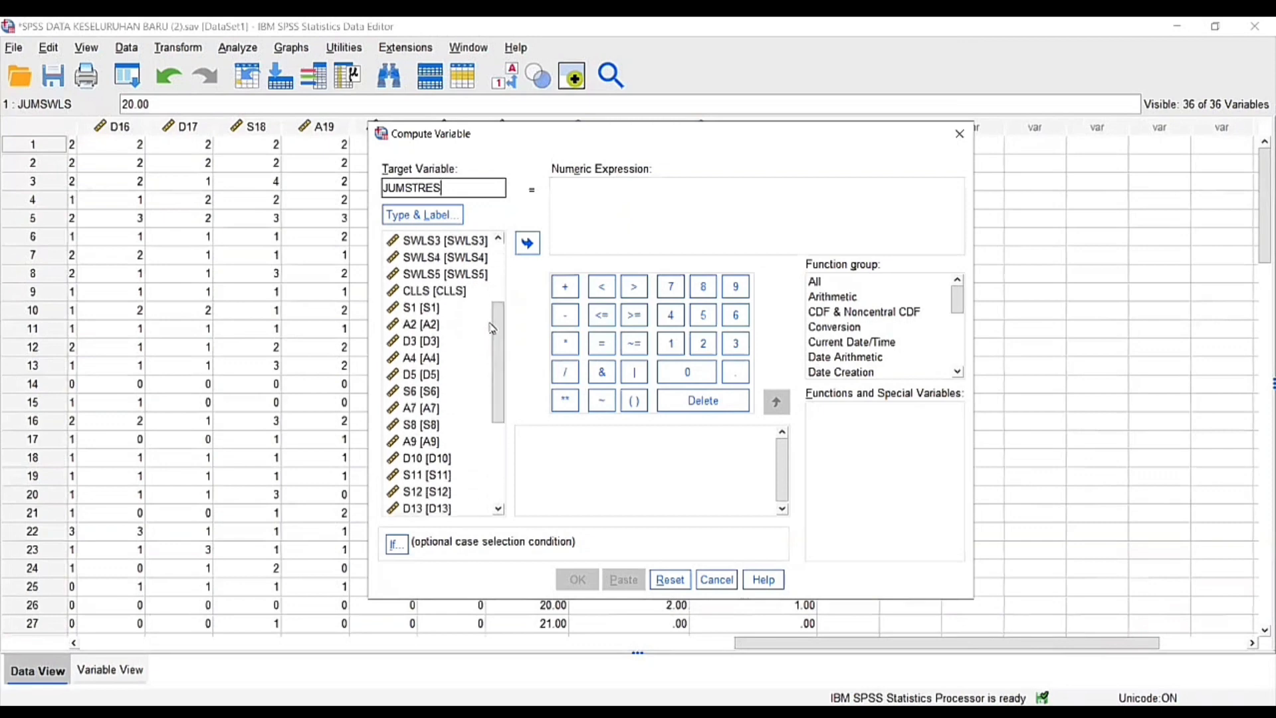
{"action": "left_click", "coordinate": [424, 309]}
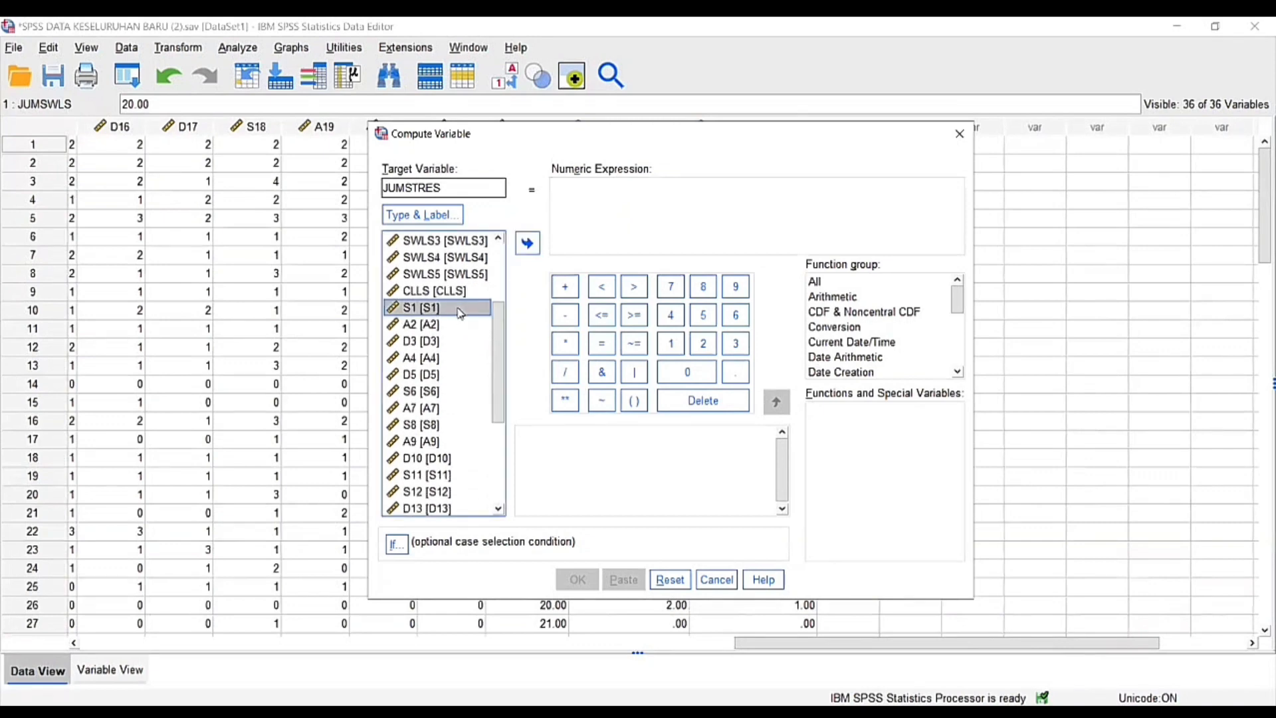
{"action": "left_click", "coordinate": [529, 246]}
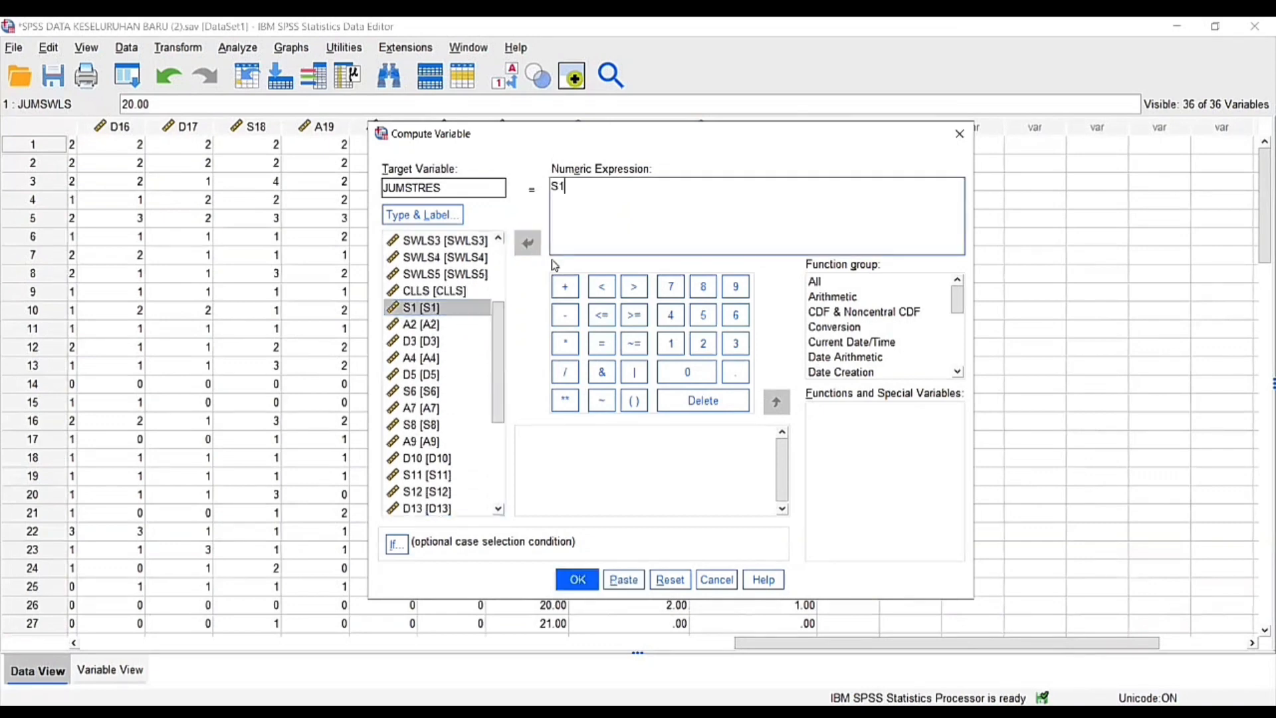
{"action": "left_click", "coordinate": [565, 286]}
{"action": "left_click", "coordinate": [419, 391]}
{"action": "left_click", "coordinate": [529, 243]}
{"action": "left_click", "coordinate": [564, 287]}
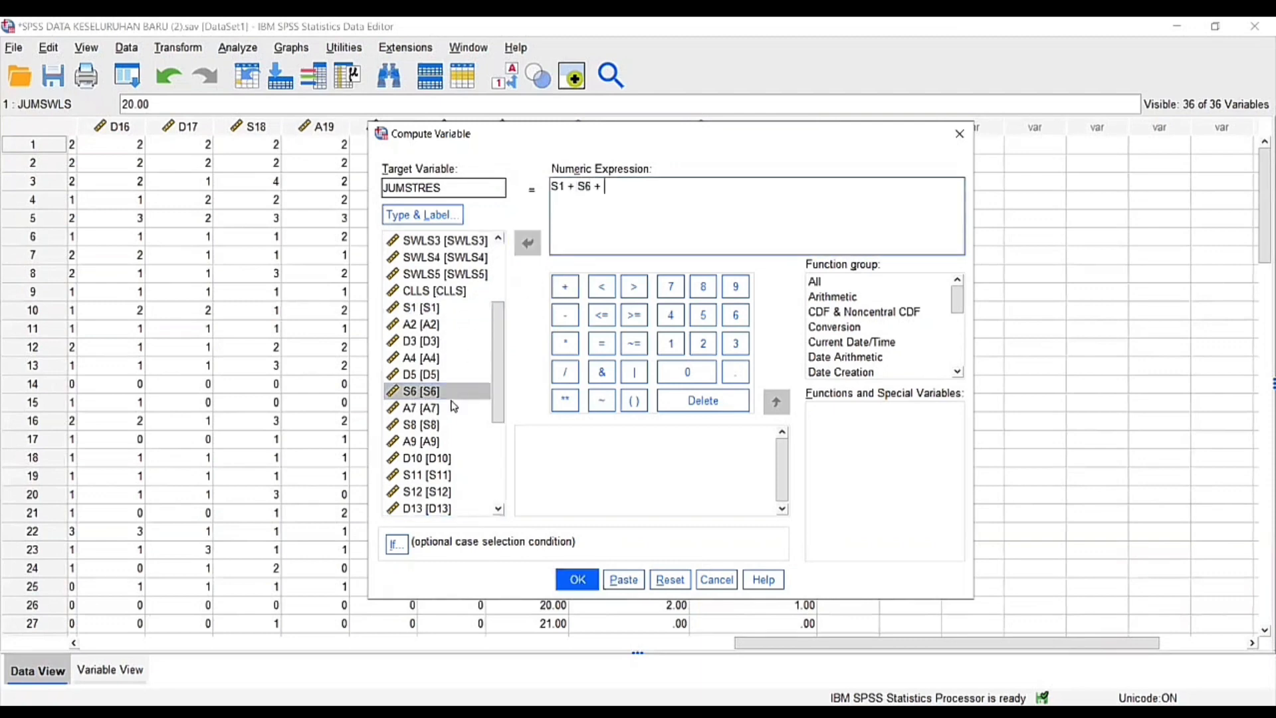
Extend the JUMSTRES numeric expression by adding S8 and S11, ending in a plus sign.
{"action": "scroll", "coordinate": [449, 407], "scroll_direction": "down", "scroll_amount": 1}
{"action": "left_click", "coordinate": [419, 374]}
{"action": "left_click", "coordinate": [528, 244]}
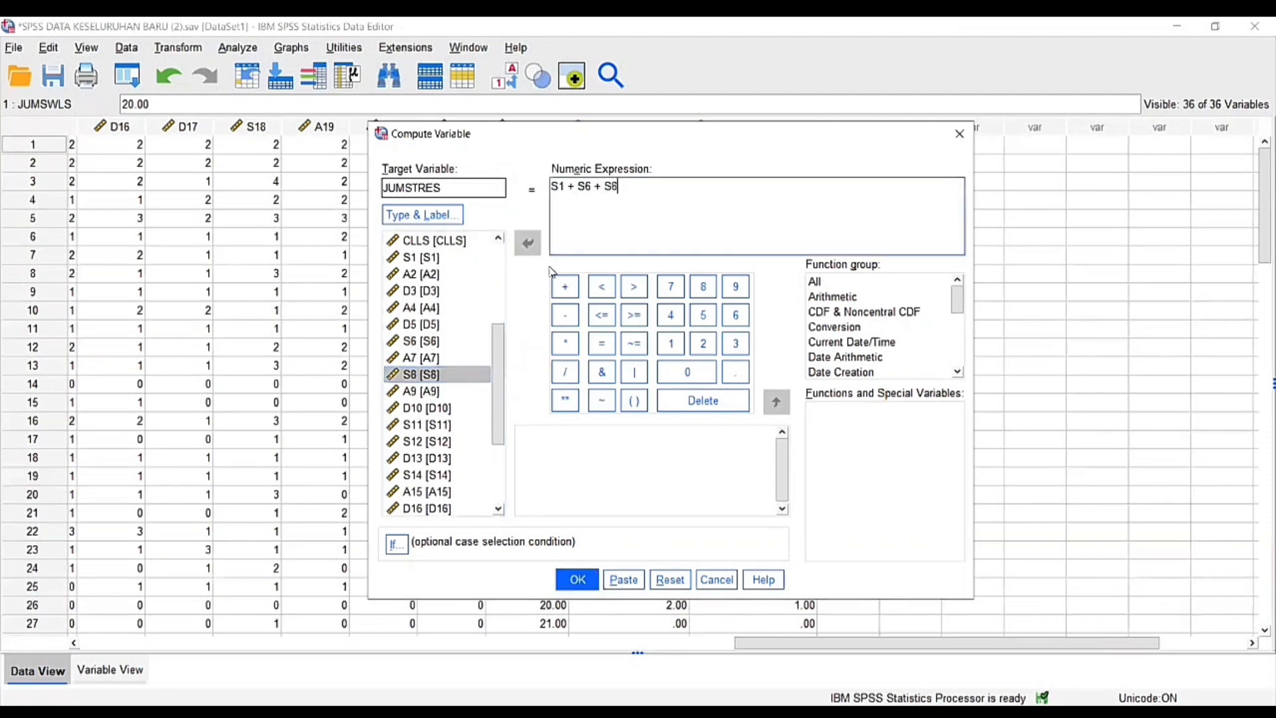
{"action": "left_click", "coordinate": [564, 286]}
{"action": "scroll", "coordinate": [420, 332], "scroll_direction": "down", "scroll_amount": 2}
{"action": "left_click", "coordinate": [424, 324]}
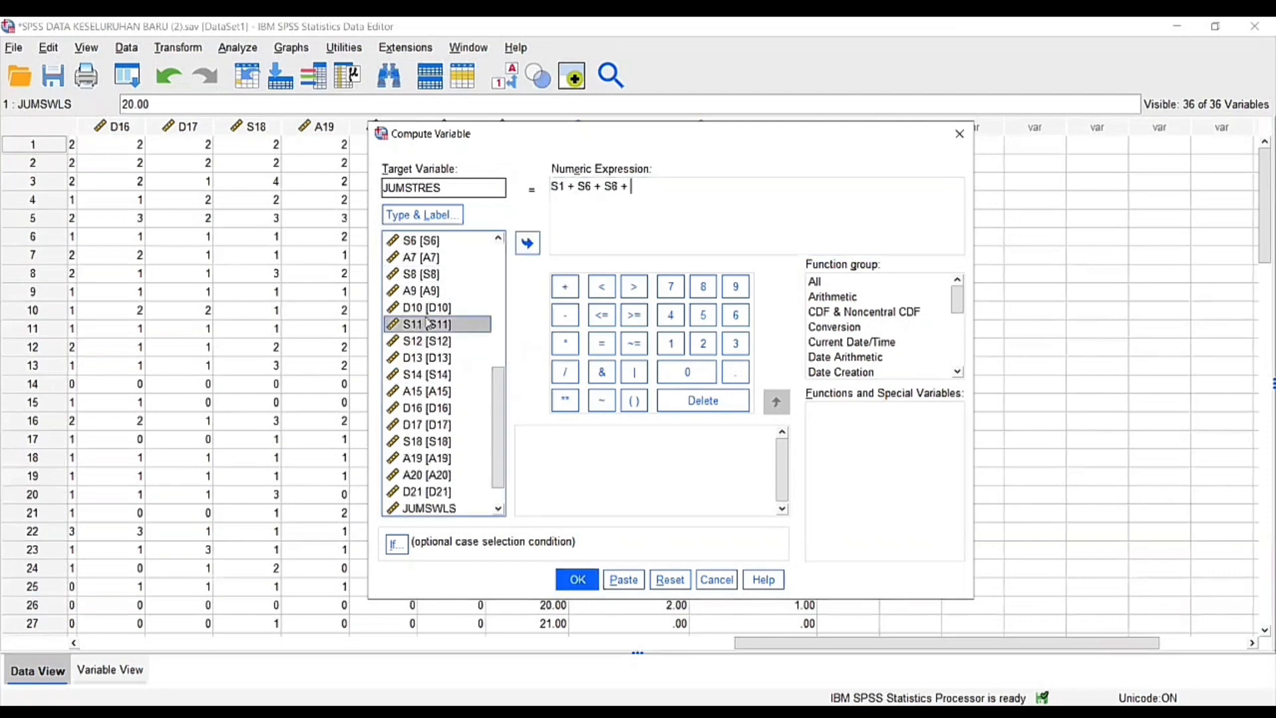
{"action": "left_click", "coordinate": [528, 244]}
{"action": "left_click", "coordinate": [564, 286]}
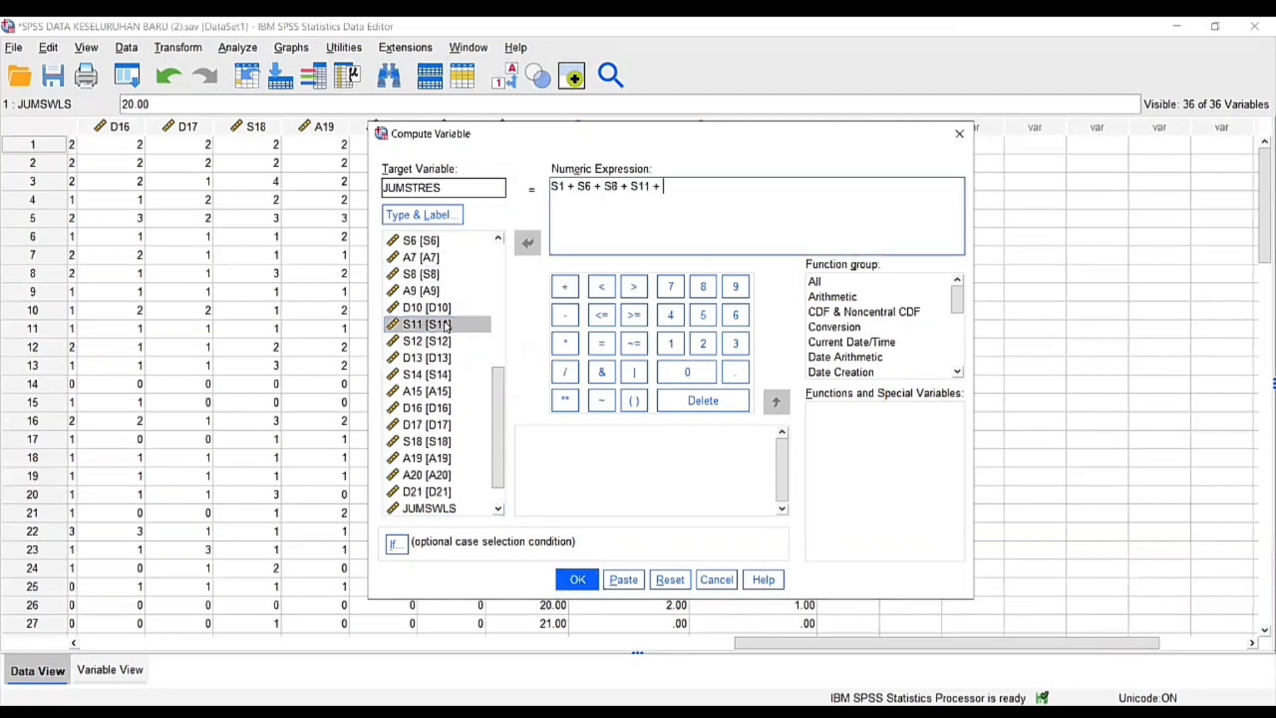
Add S12 and S14 to the JUMSTRES sum, followed by another plus sign.
{"action": "left_click", "coordinate": [406, 341]}
{"action": "left_click", "coordinate": [527, 243]}
{"action": "left_click", "coordinate": [565, 286]}
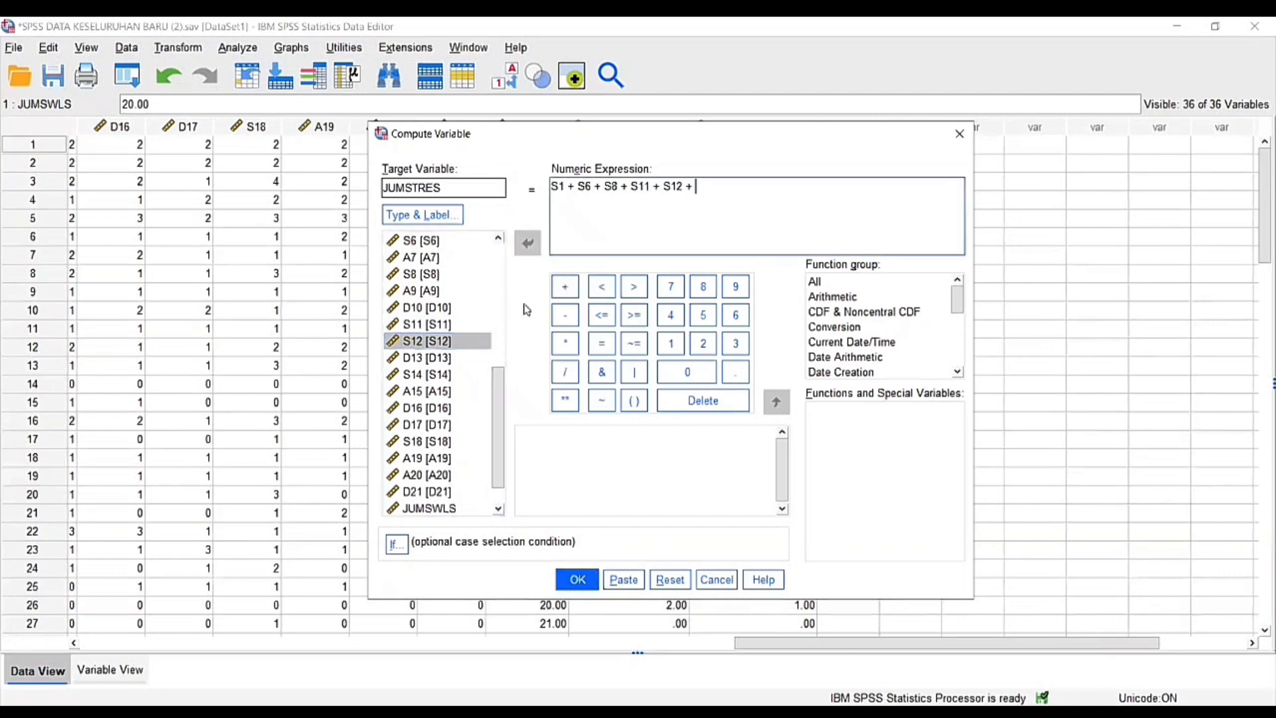
{"action": "left_click", "coordinate": [438, 374]}
{"action": "left_click", "coordinate": [527, 243]}
{"action": "left_click", "coordinate": [566, 288]}
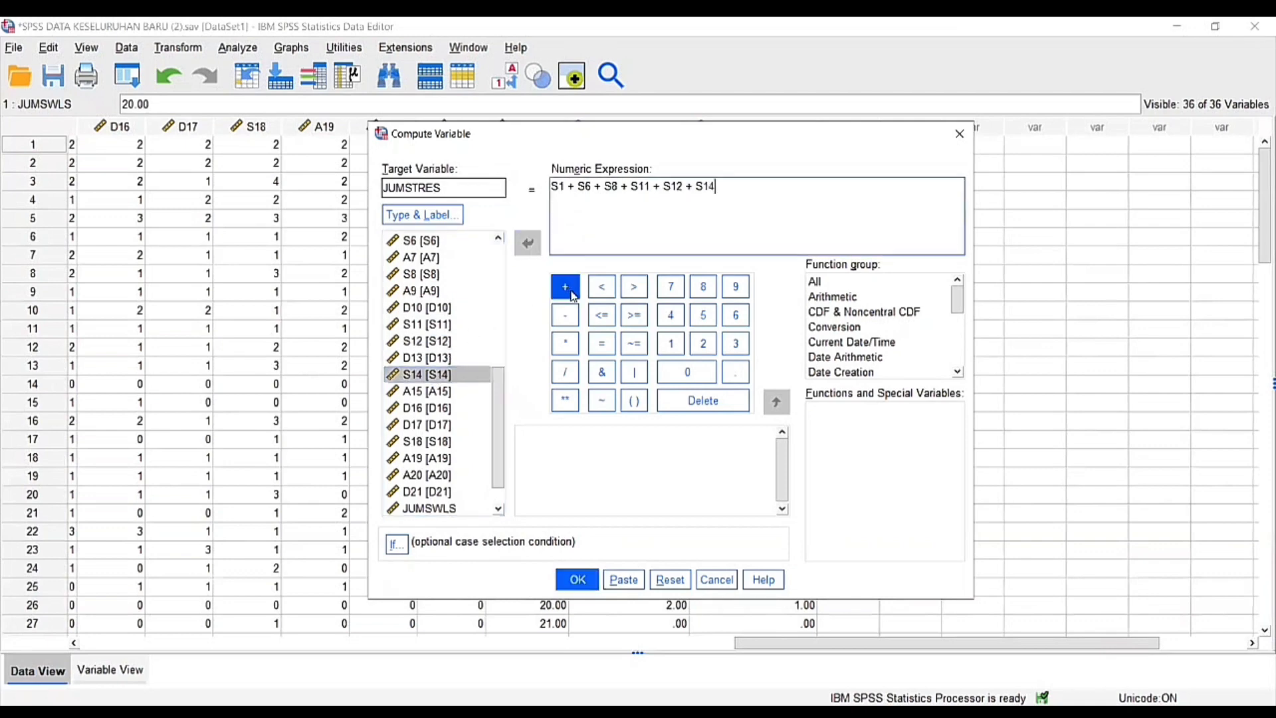
Complete the JUMSTRES sum with S18, run the computation and view the computed total columns.
{"action": "left_click", "coordinate": [425, 441]}
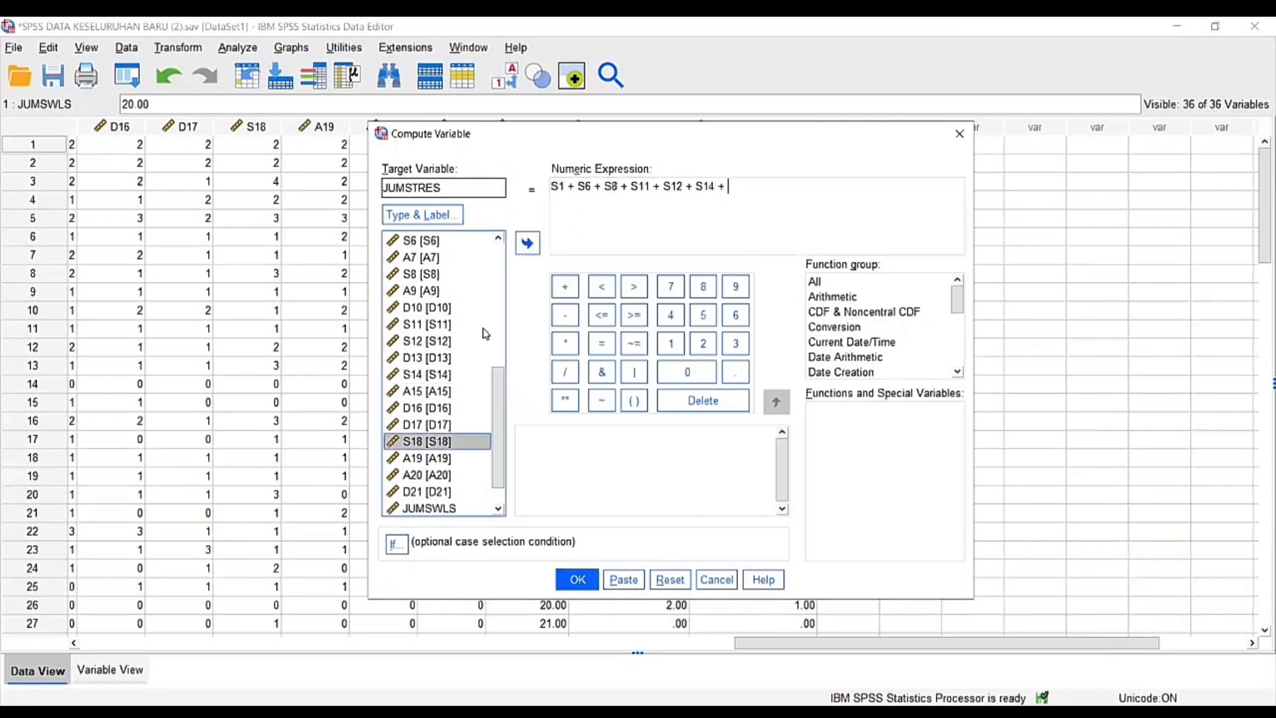
{"action": "left_click", "coordinate": [528, 245]}
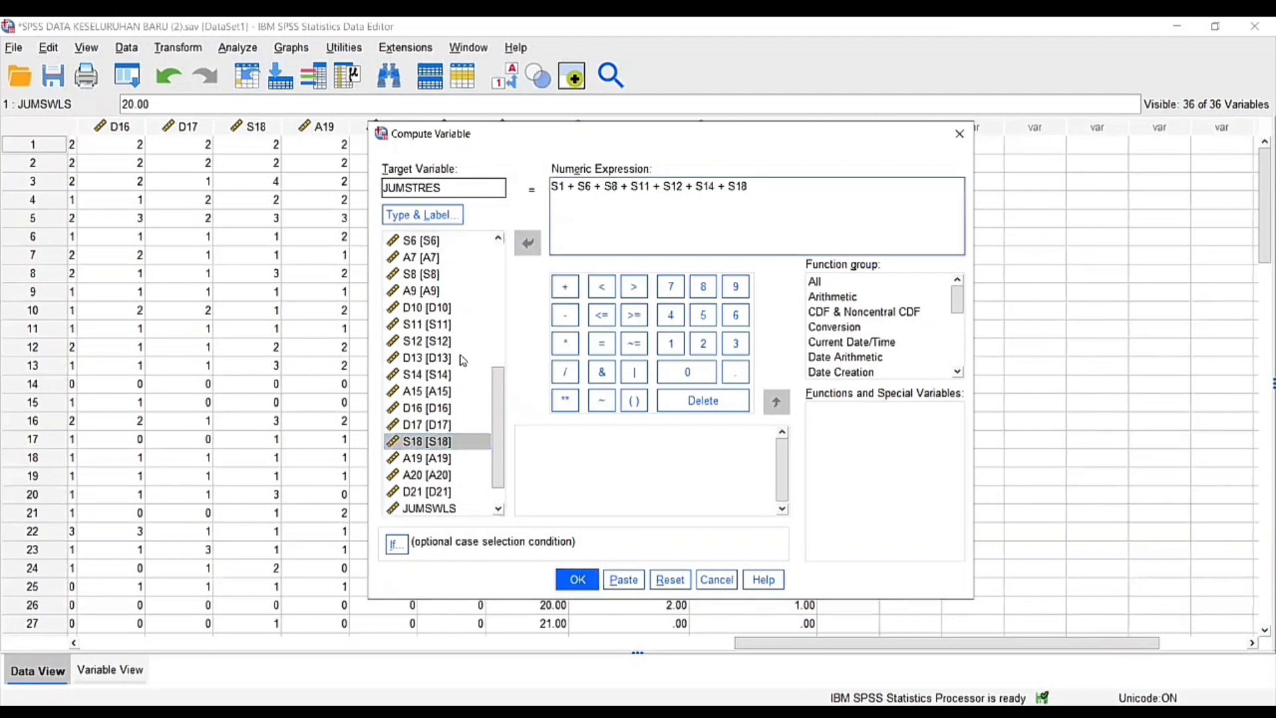
{"action": "scroll", "coordinate": [463, 359], "scroll_direction": "down", "scroll_amount": 1}
{"action": "left_click", "coordinate": [570, 582]}
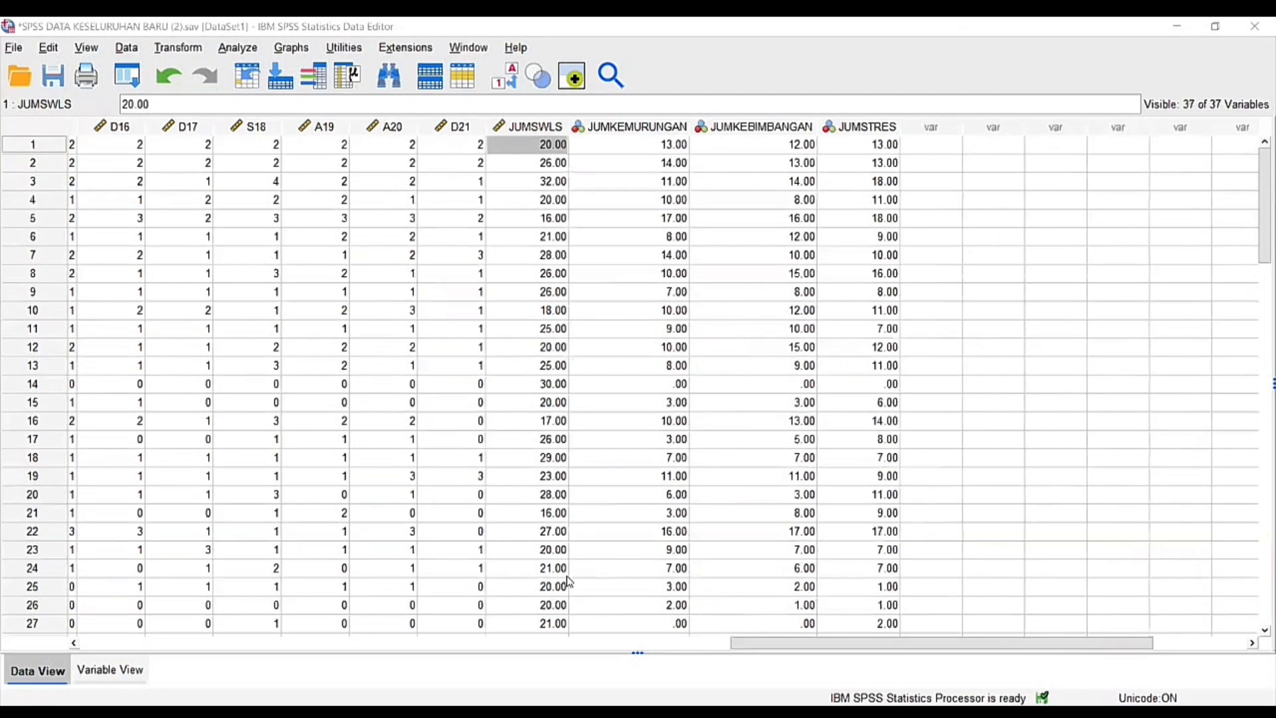
{"action": "left_click_drag", "start_coordinate": [912, 642], "coordinate": [861, 644]}
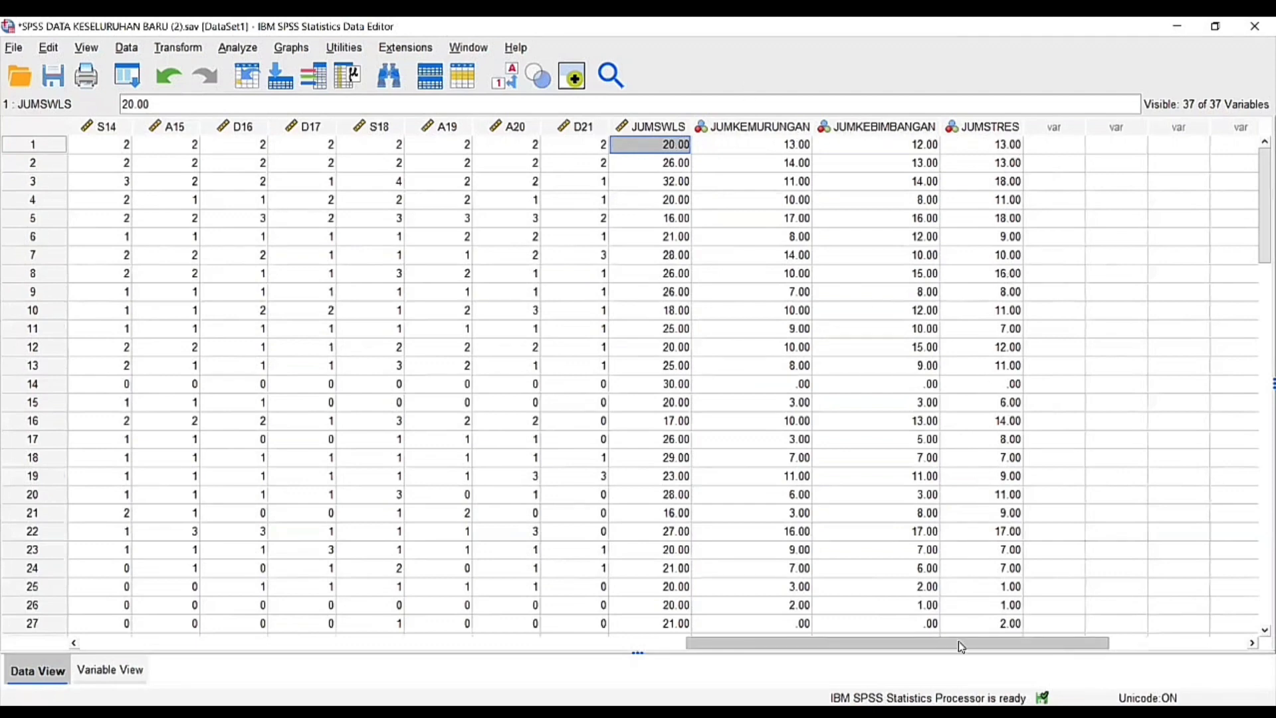
{"action": "left_click_drag", "start_coordinate": [960, 645], "coordinate": [965, 645]}
{"action": "scroll", "coordinate": [1013, 383], "scroll_direction": "down", "scroll_amount": 2}
{"action": "scroll", "coordinate": [1014, 383], "scroll_direction": "up", "scroll_amount": 2}
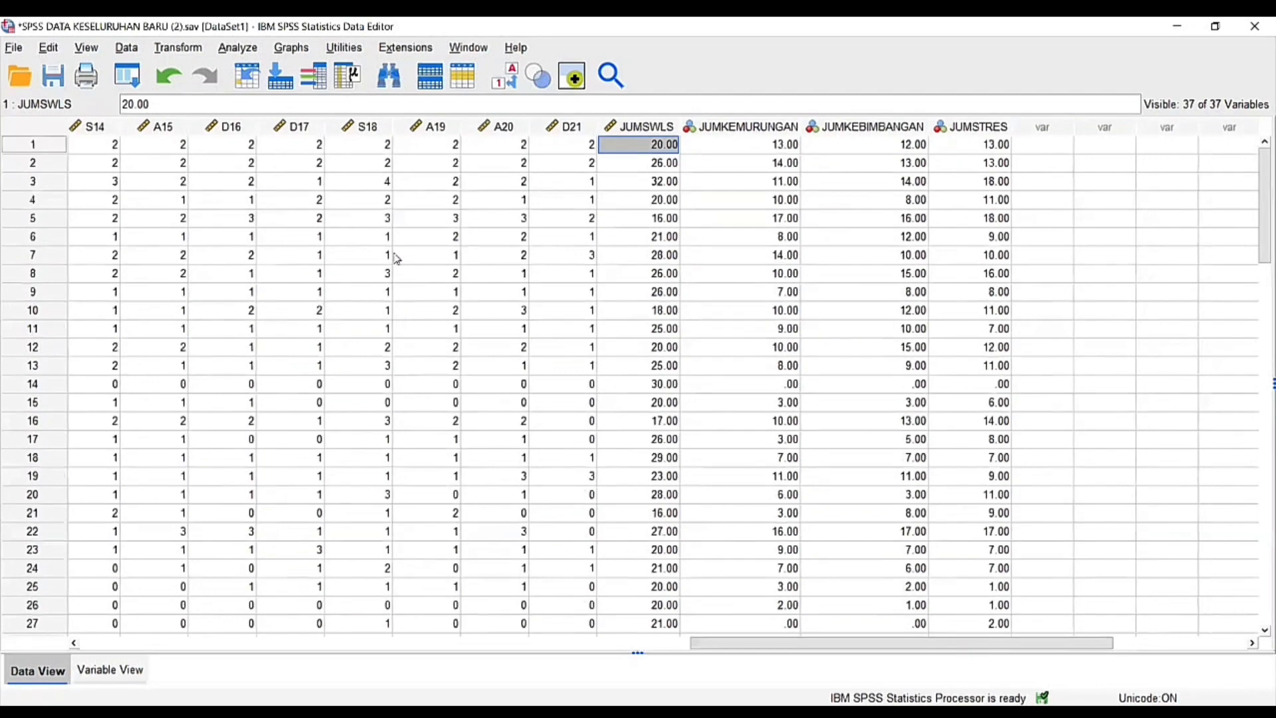
In the variable definitions, copy the names JUMSWLS, JUMKEMURUNGAN, JUMKEBIMBANGAN and JUMSTRES into the labels of the same four variables.
{"action": "left_click", "coordinate": [137, 681]}
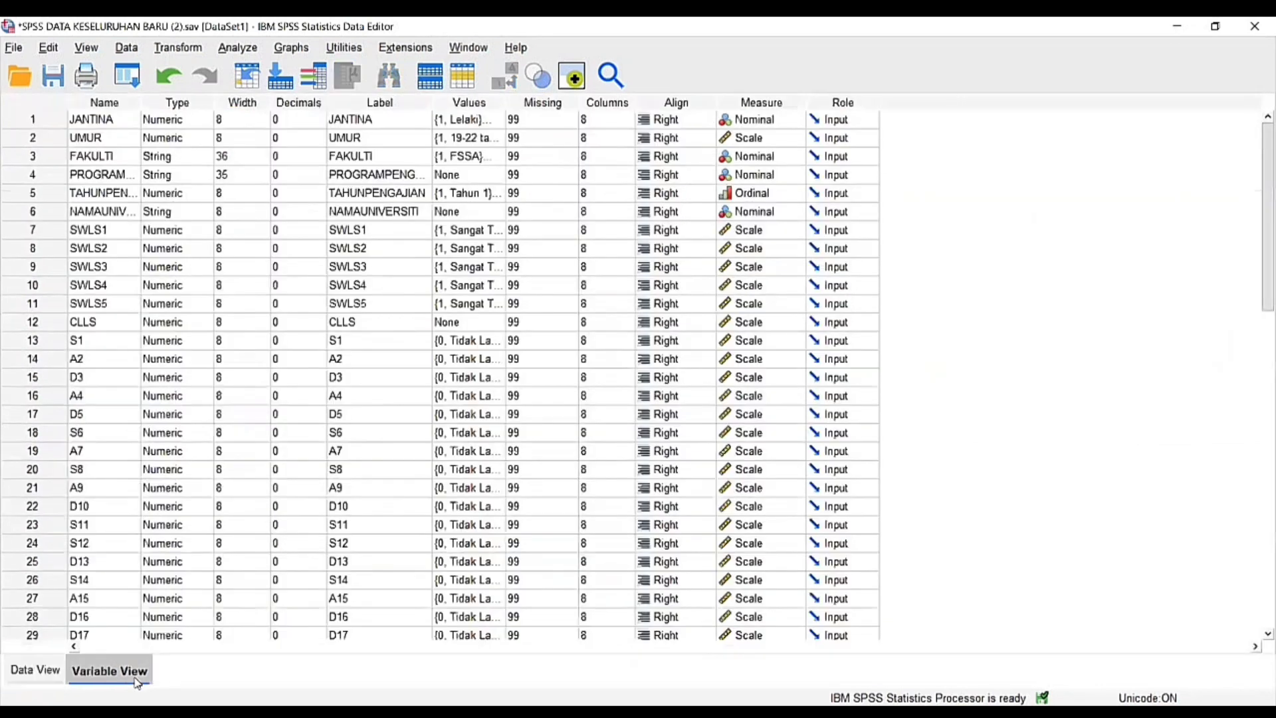
{"action": "scroll", "coordinate": [393, 375], "scroll_direction": "down", "scroll_amount": 6}
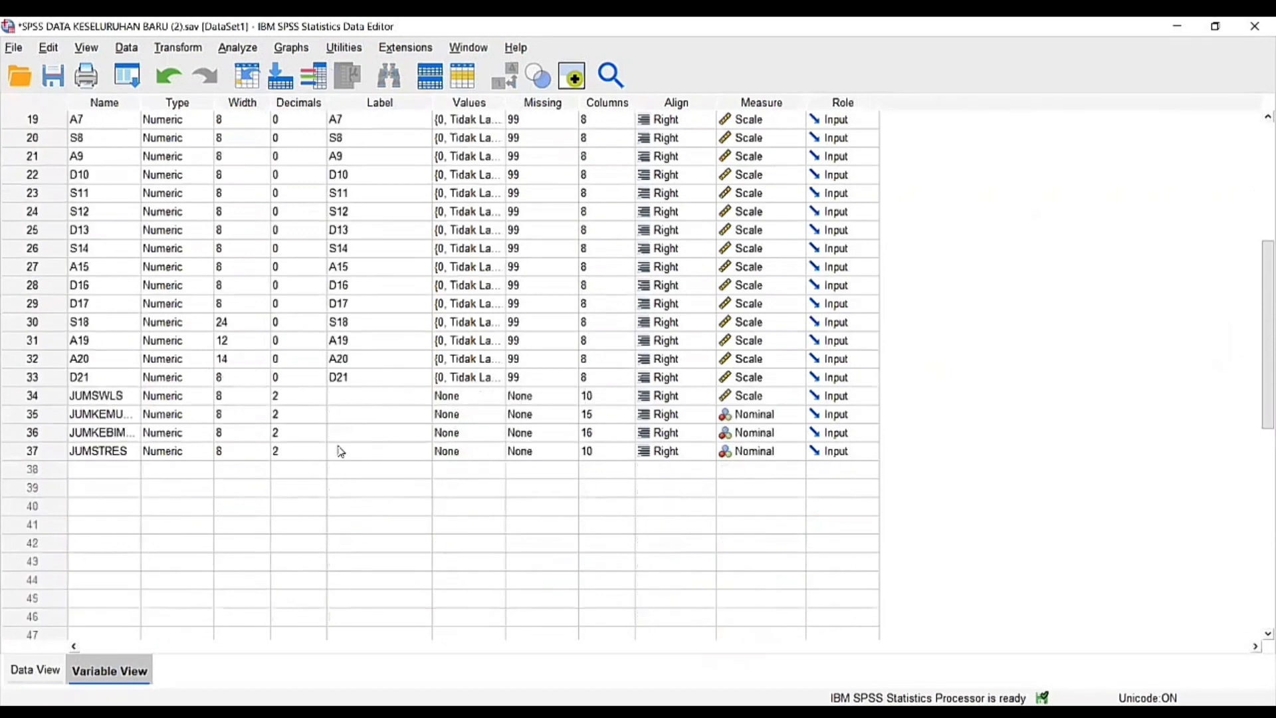
{"action": "left_click_drag", "start_coordinate": [98, 396], "coordinate": [109, 452]}
{"action": "right_click", "coordinate": [108, 452]}
{"action": "left_click", "coordinate": [123, 460]}
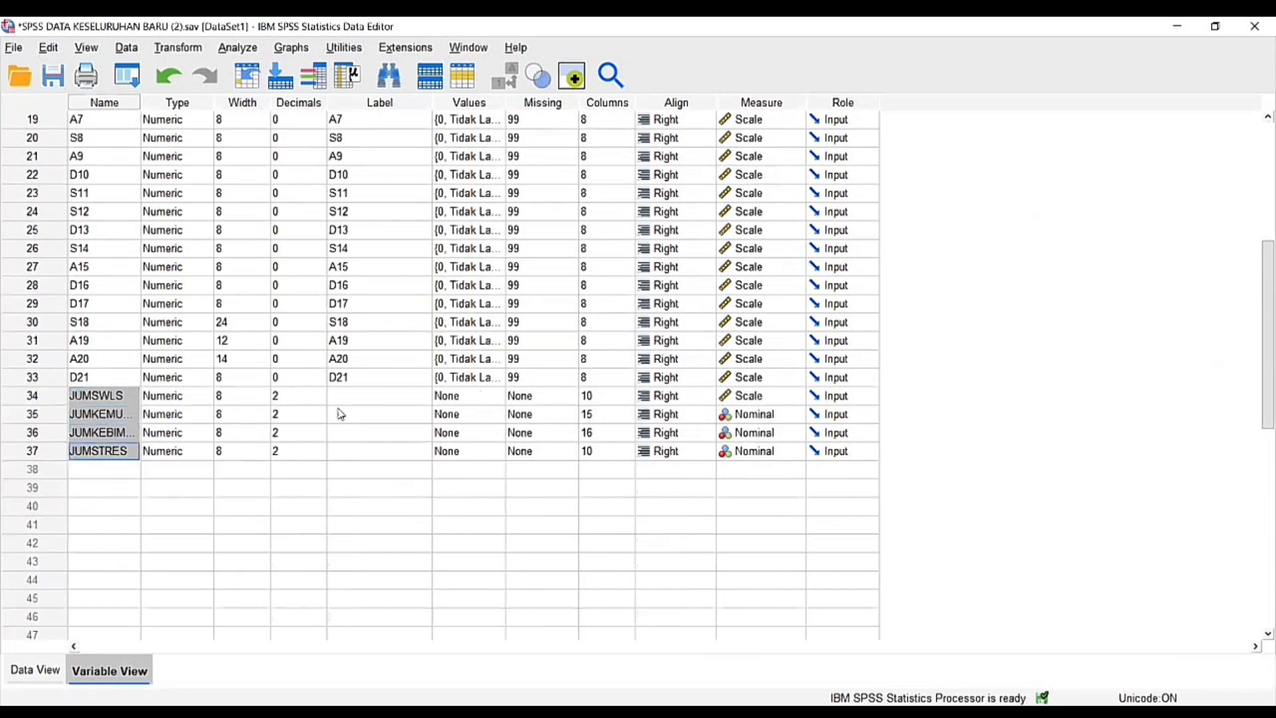
{"action": "left_click_drag", "start_coordinate": [335, 396], "coordinate": [390, 451]}
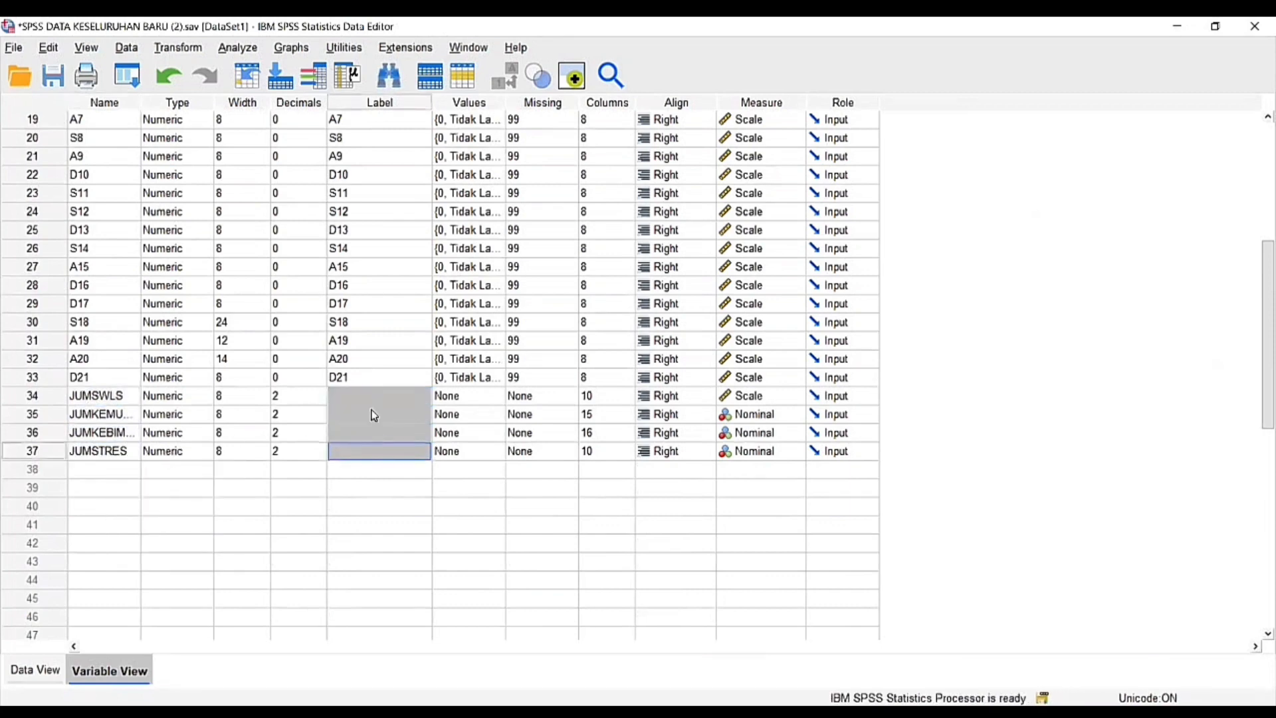
{"action": "right_click", "coordinate": [372, 413]}
{"action": "left_click", "coordinate": [392, 446]}
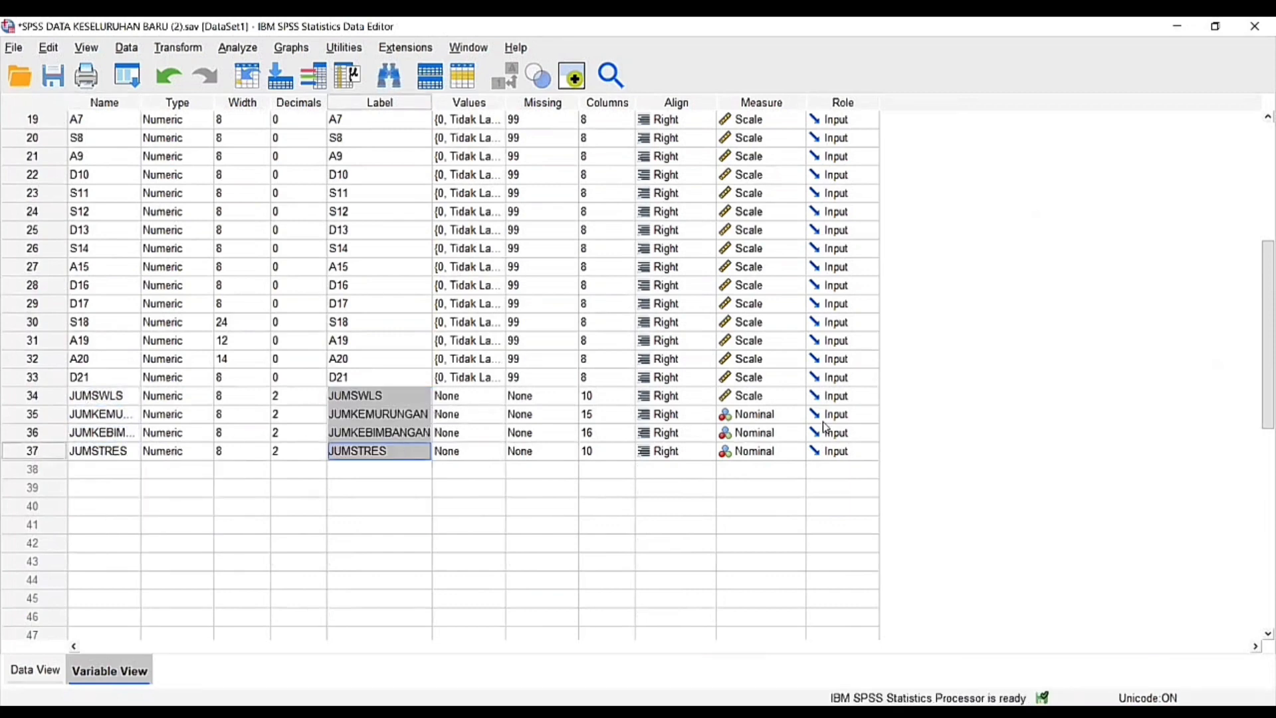
{"action": "scroll", "coordinate": [955, 440], "scroll_direction": "up", "scroll_amount": 2}
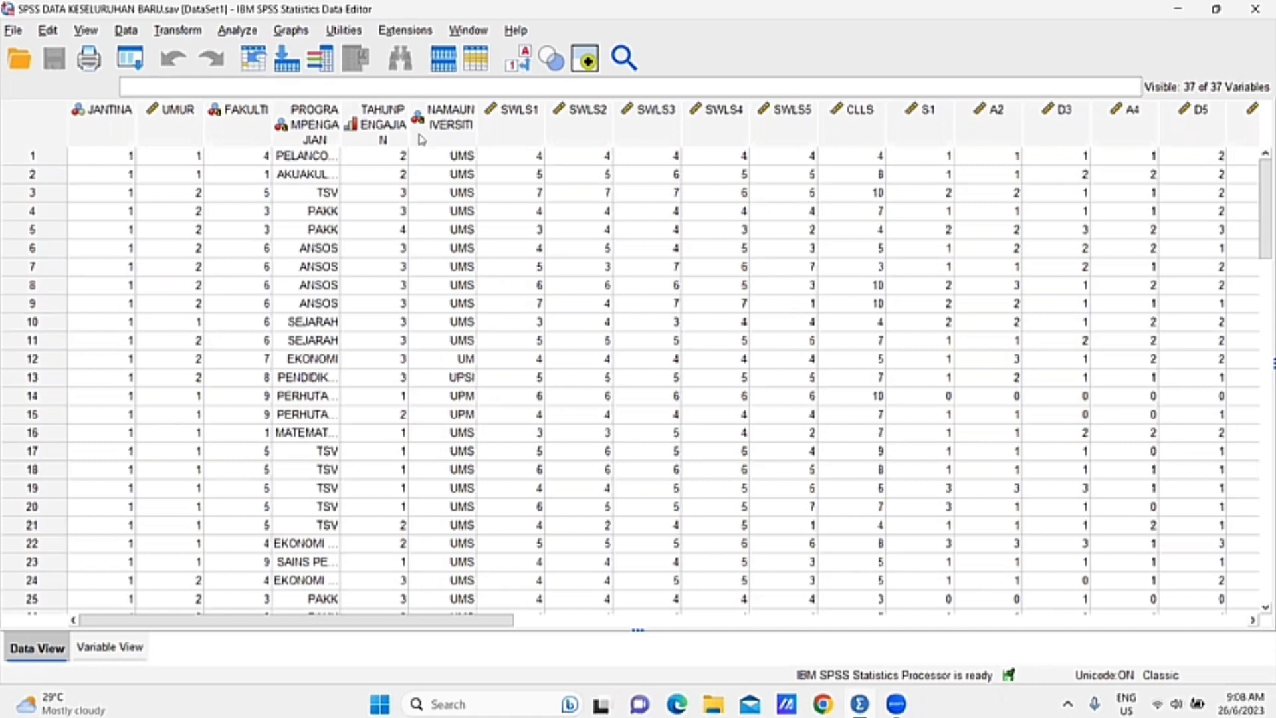
Start a Frequencies analysis and add JANTINA, UMUR and FAKULTI as its variables.
{"action": "left_click", "coordinate": [234, 31]}
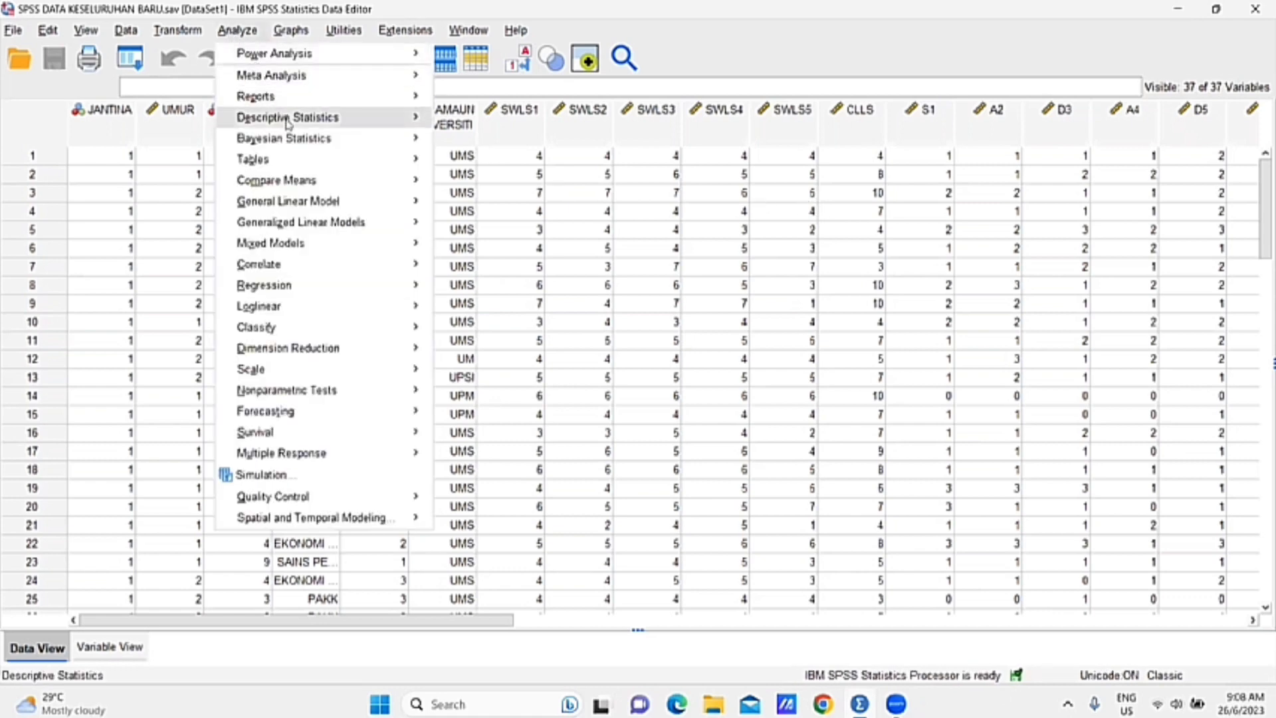
{"action": "mouse_move", "coordinate": [286, 124]}
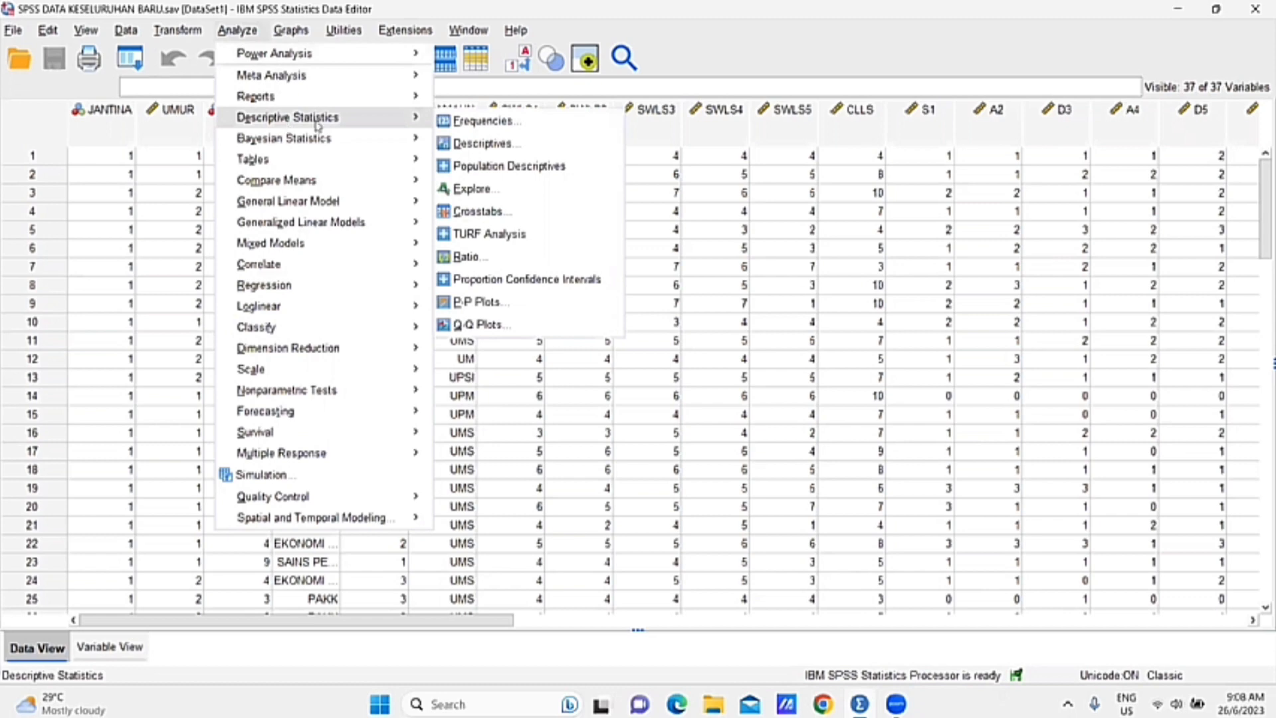
{"action": "left_click", "coordinate": [473, 124]}
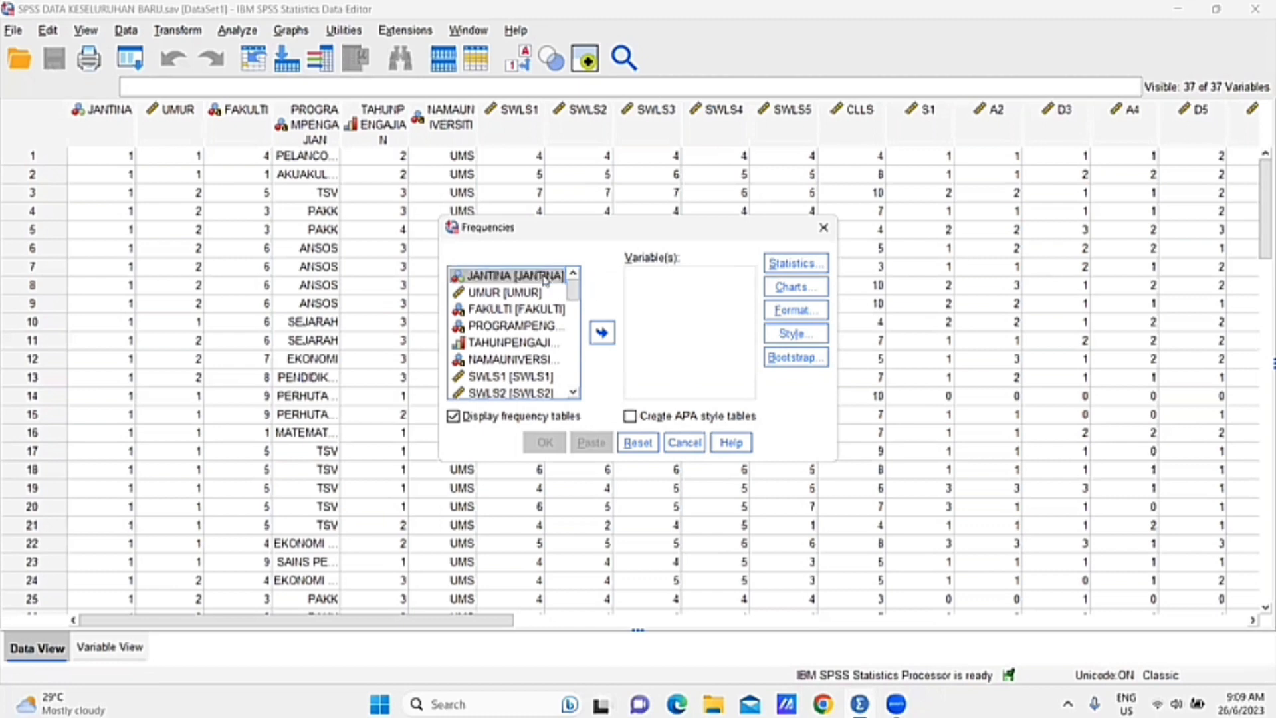
{"action": "left_click", "coordinate": [602, 334]}
{"action": "left_click", "coordinate": [538, 277]}
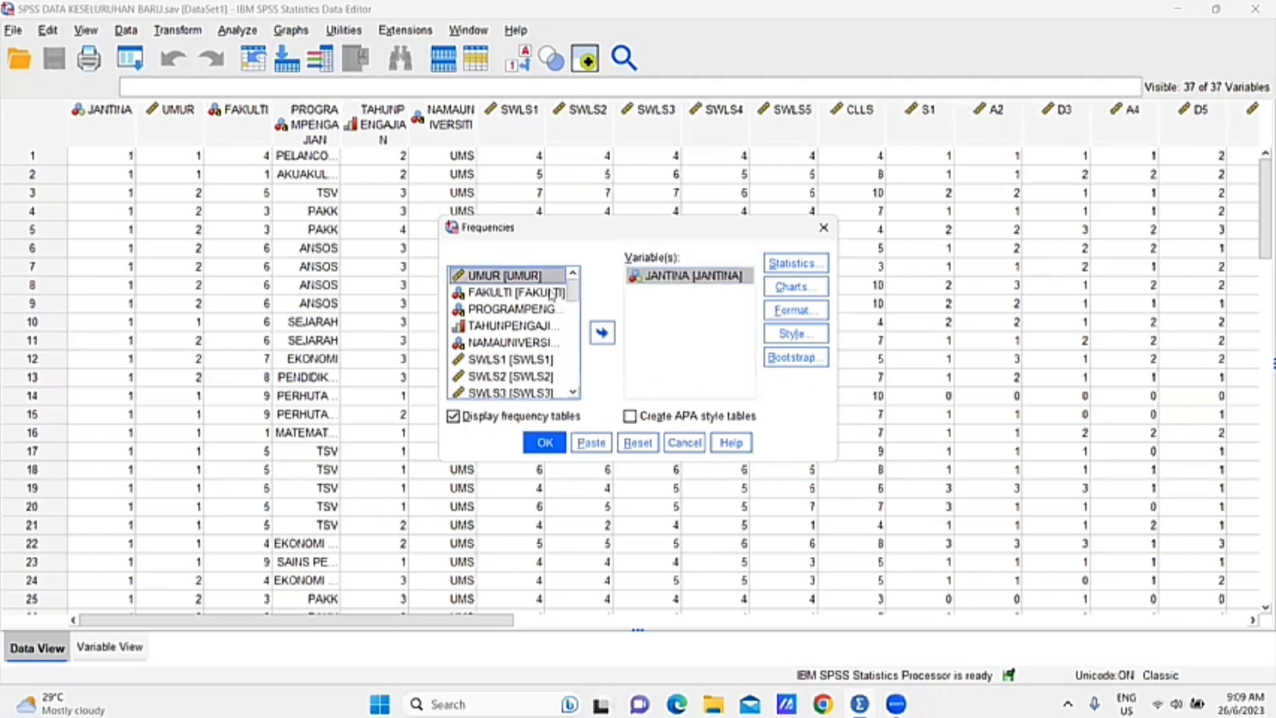
{"action": "left_click", "coordinate": [602, 333]}
{"action": "left_click", "coordinate": [522, 277]}
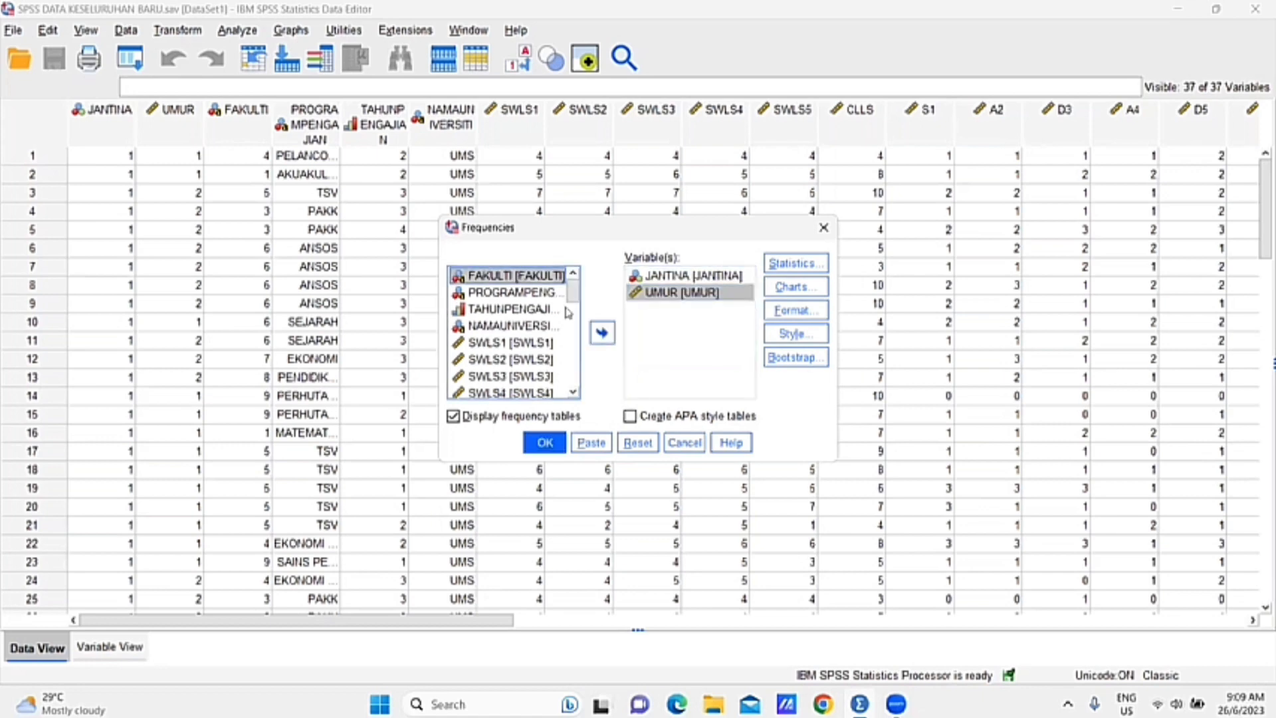
{"action": "left_click", "coordinate": [602, 333]}
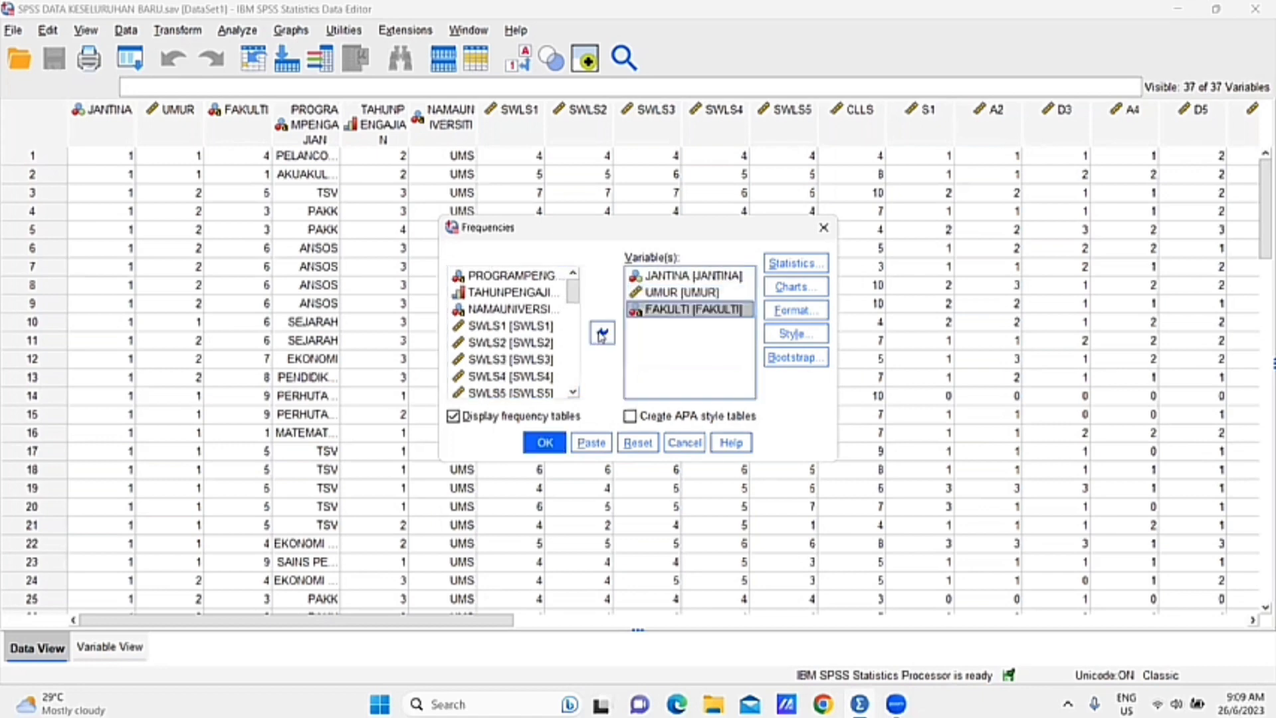
Add PROGRAMPENGAJIAN, TAHUNPENGAJIAN and NAMAUNIVERSITI to the variables of the Frequencies analysis.
{"action": "left_click", "coordinate": [538, 275]}
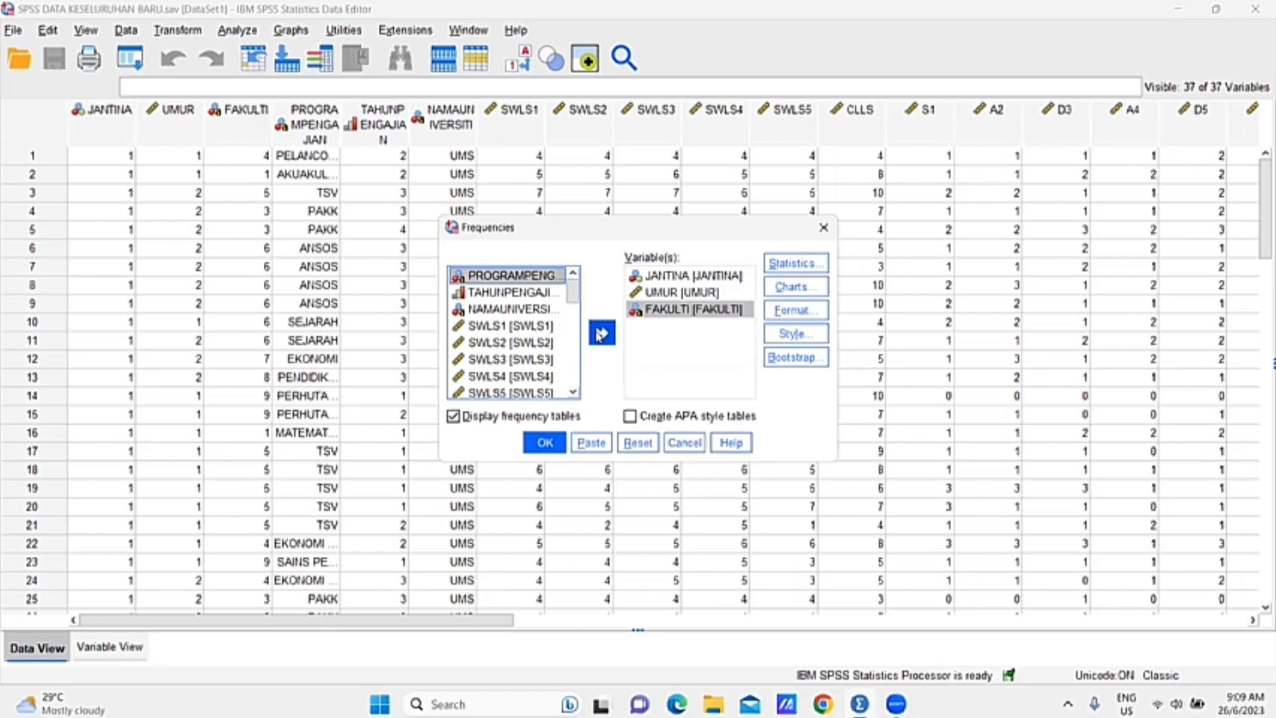
{"action": "left_click", "coordinate": [601, 333]}
{"action": "left_click", "coordinate": [541, 274]}
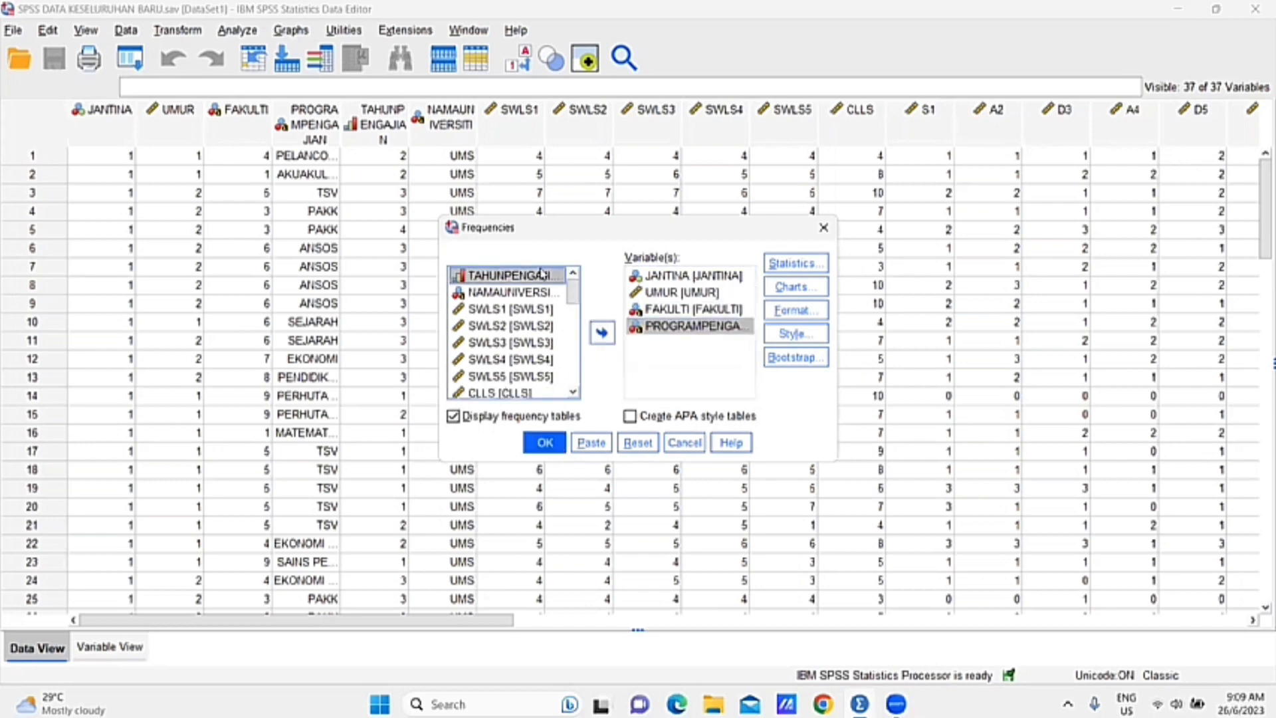
{"action": "left_click", "coordinate": [602, 333]}
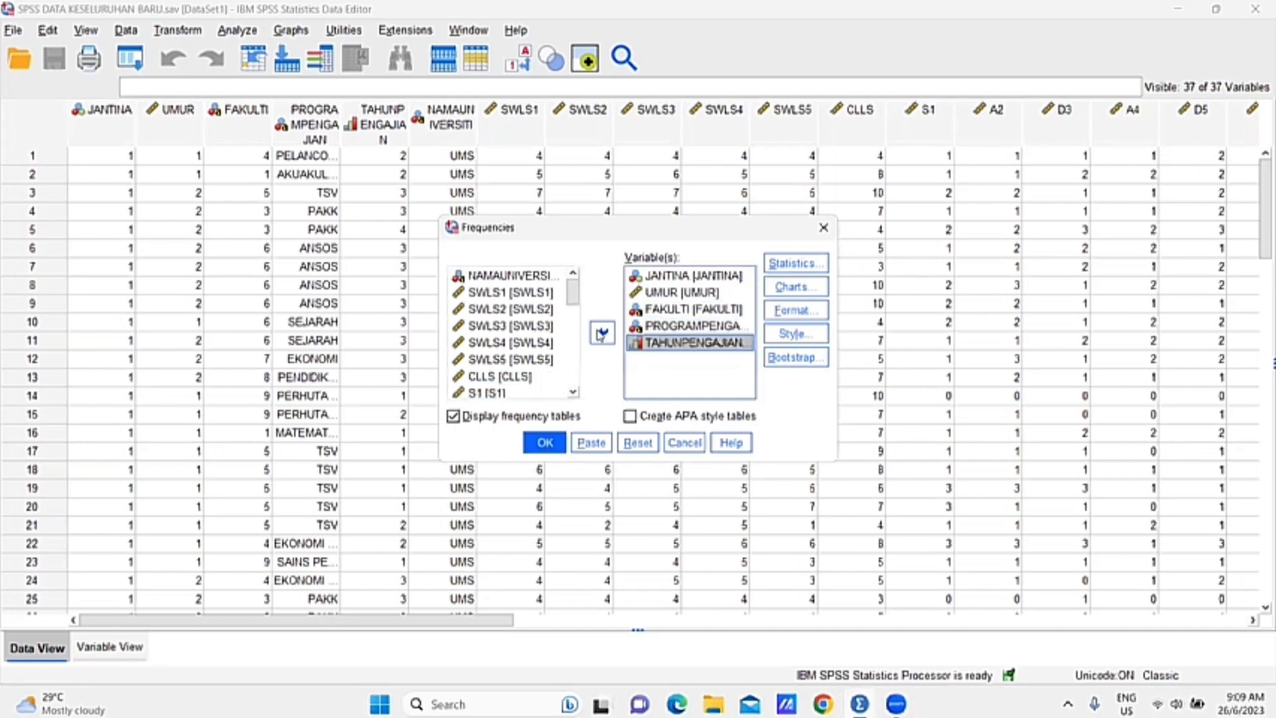
{"action": "left_click", "coordinate": [537, 278]}
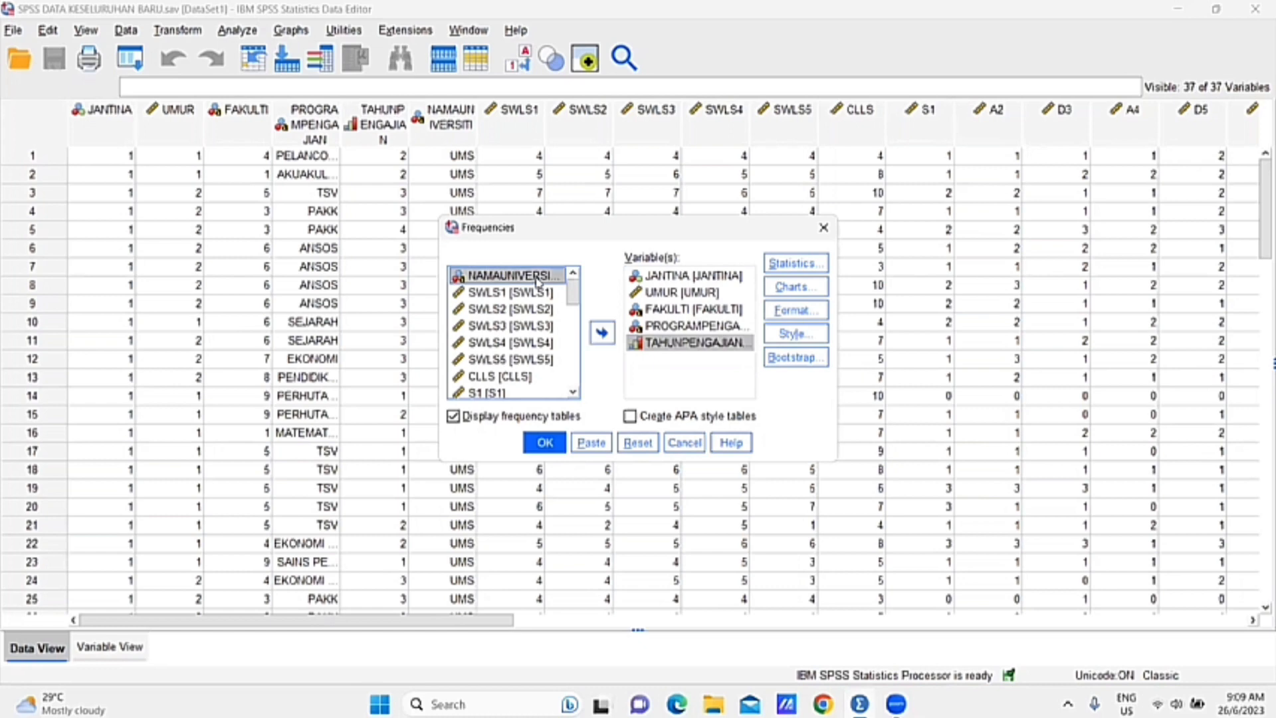
{"action": "left_click", "coordinate": [602, 337]}
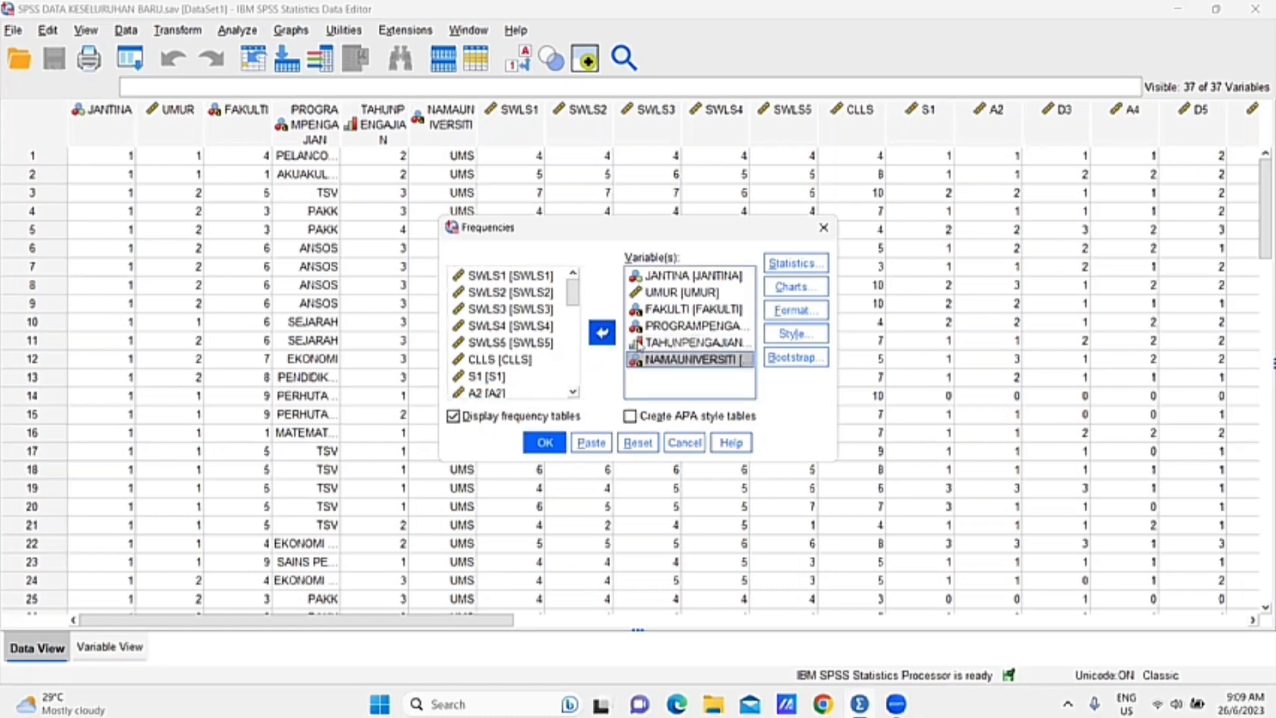
In the Frequencies statistics options, request quartiles, mean, median and mode.
{"action": "left_click", "coordinate": [796, 264]}
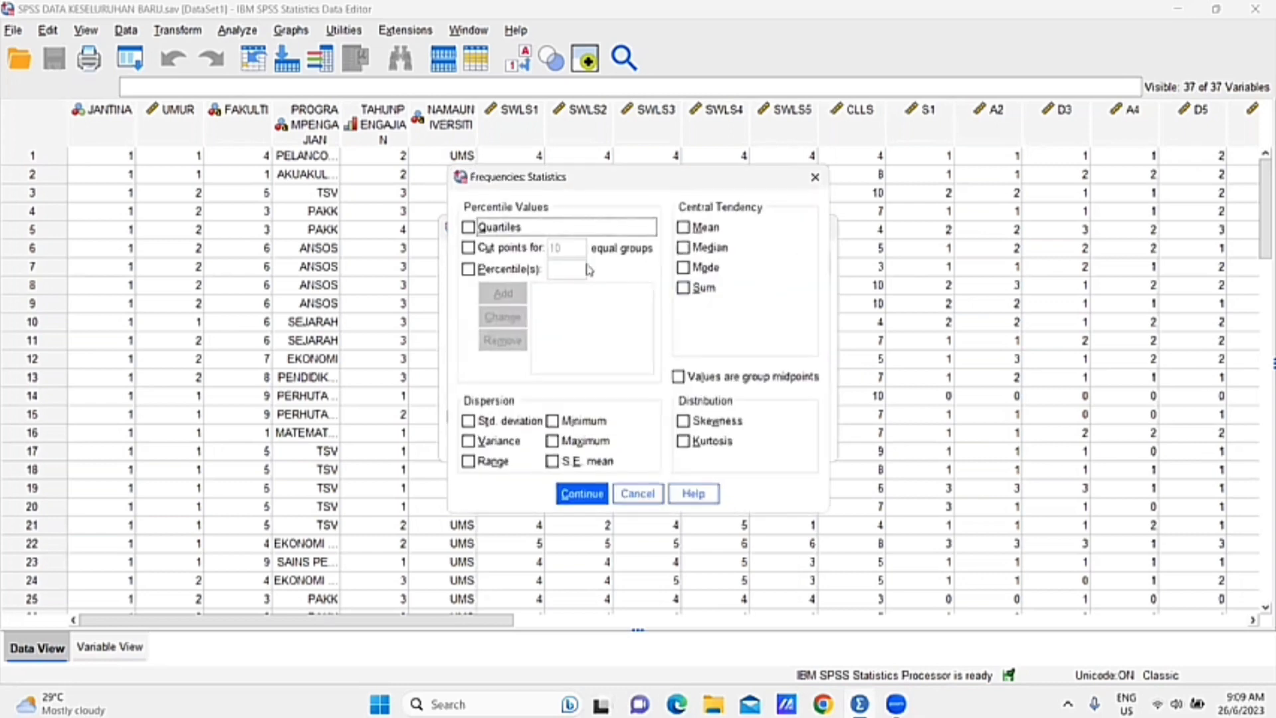
{"action": "left_click", "coordinate": [469, 228]}
{"action": "left_click", "coordinate": [684, 229]}
{"action": "left_click", "coordinate": [683, 250]}
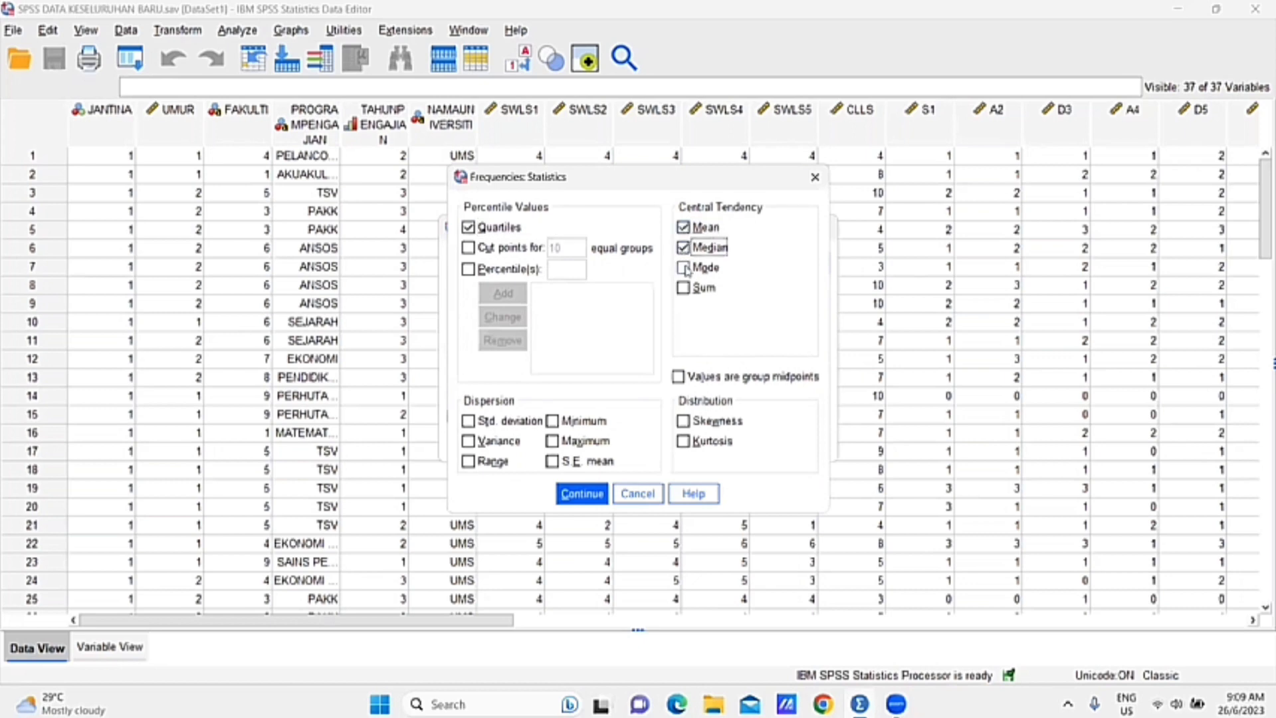
{"action": "left_click", "coordinate": [685, 268]}
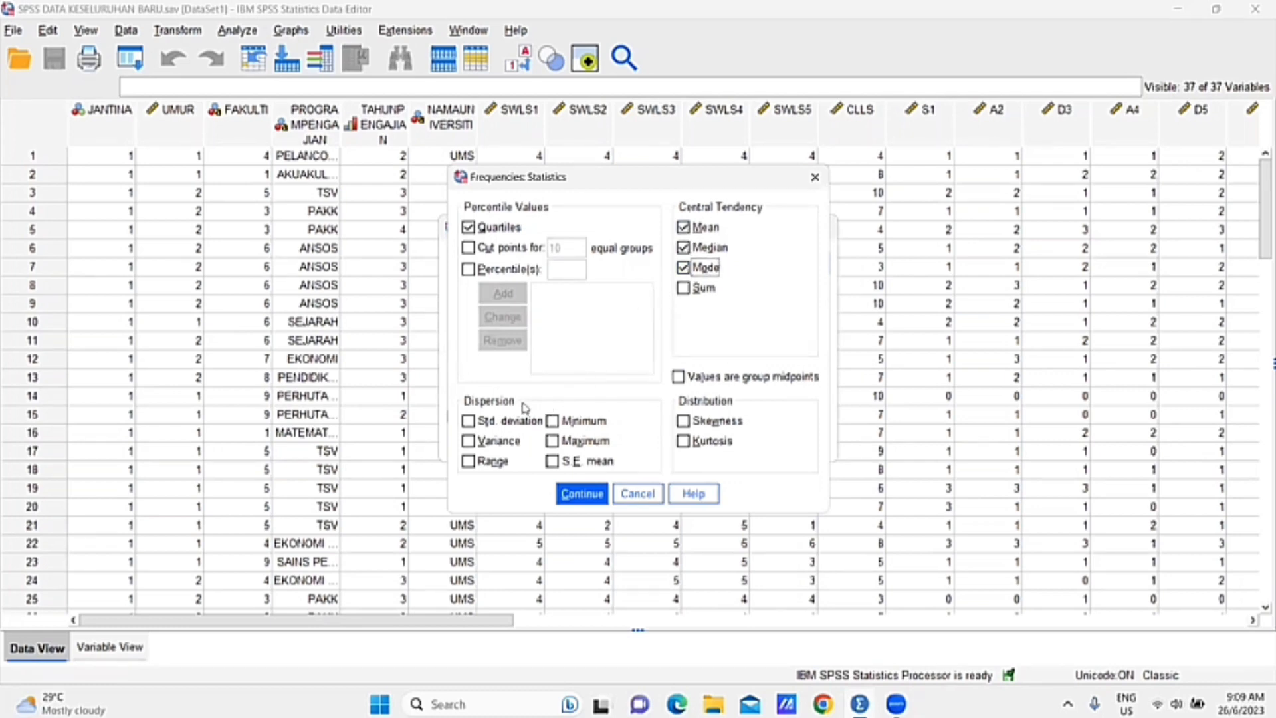
Also request standard deviation, variance, range, minimum and maximum, and accept the statistics options.
{"action": "left_click", "coordinate": [468, 423]}
{"action": "left_click", "coordinate": [469, 443]}
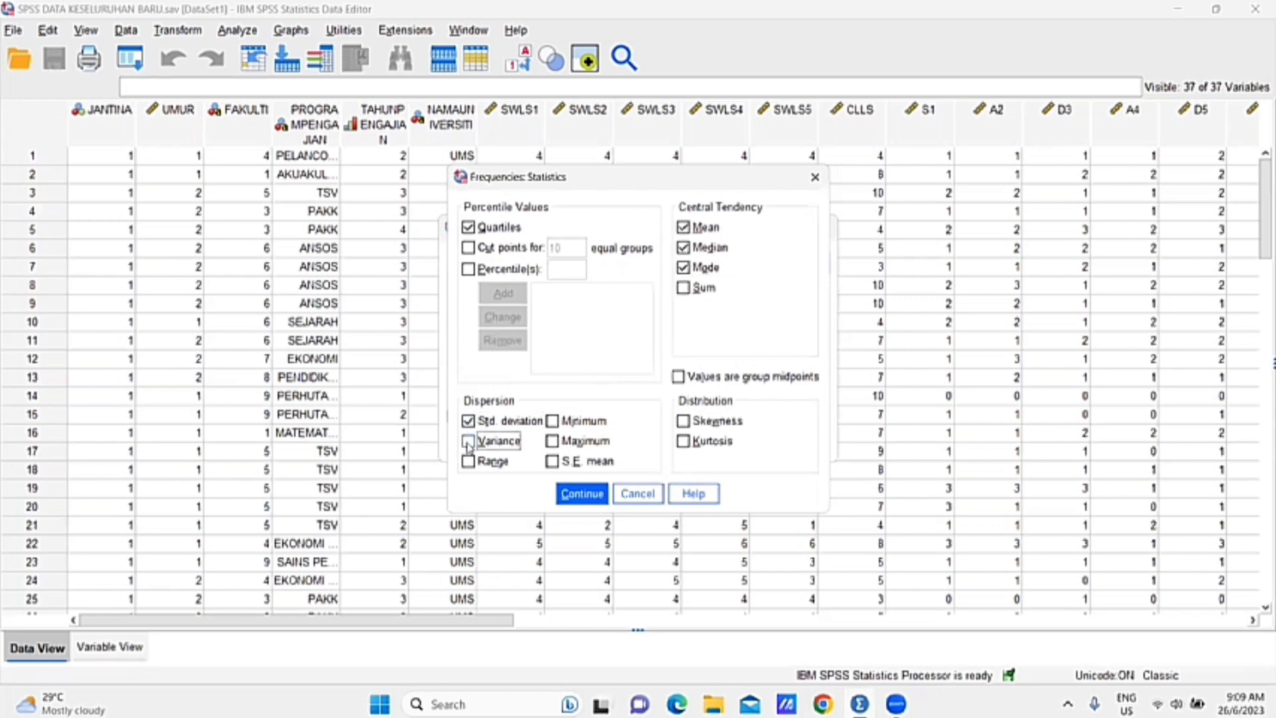
{"action": "left_click", "coordinate": [469, 461]}
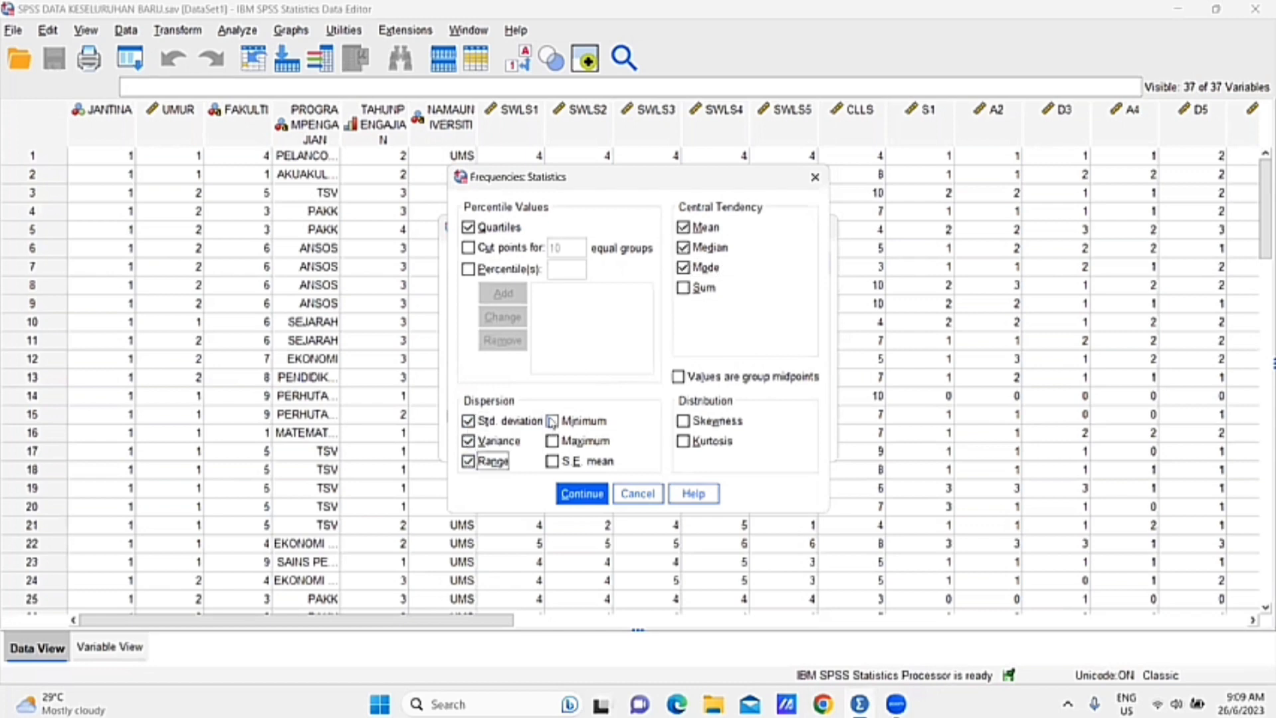
{"action": "left_click", "coordinate": [552, 421]}
{"action": "left_click", "coordinate": [552, 441]}
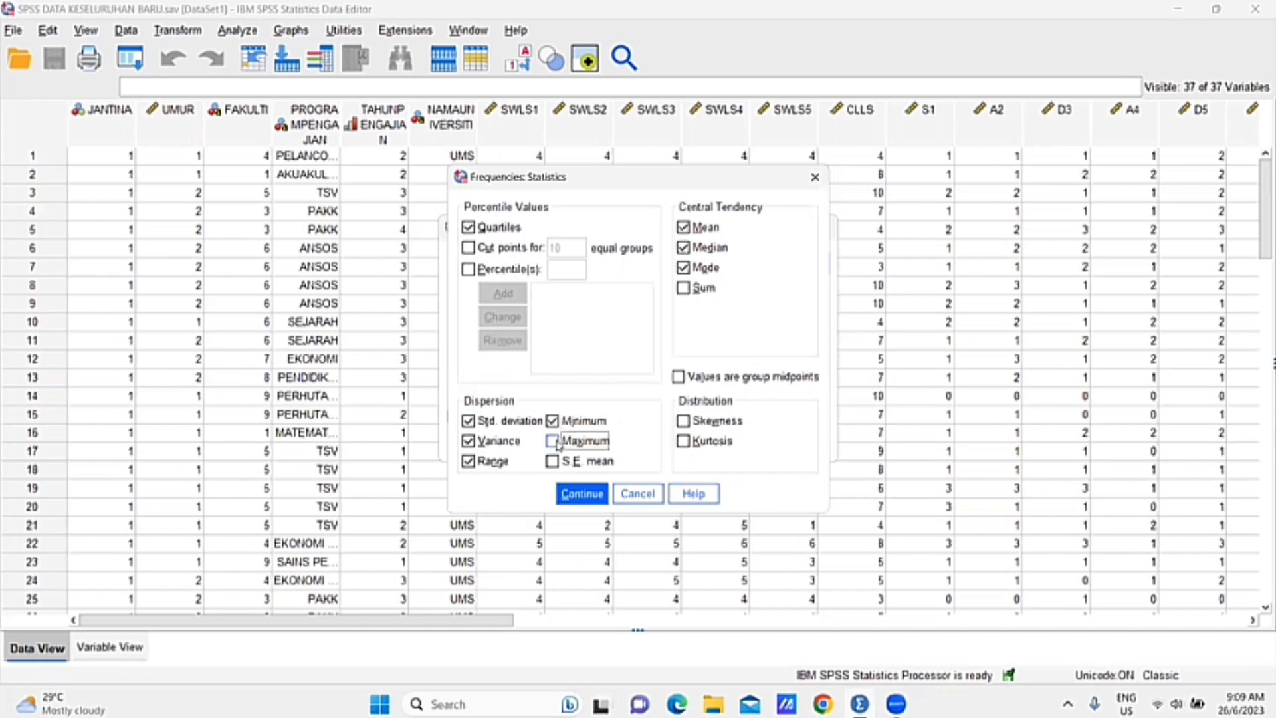
{"action": "left_click", "coordinate": [570, 497]}
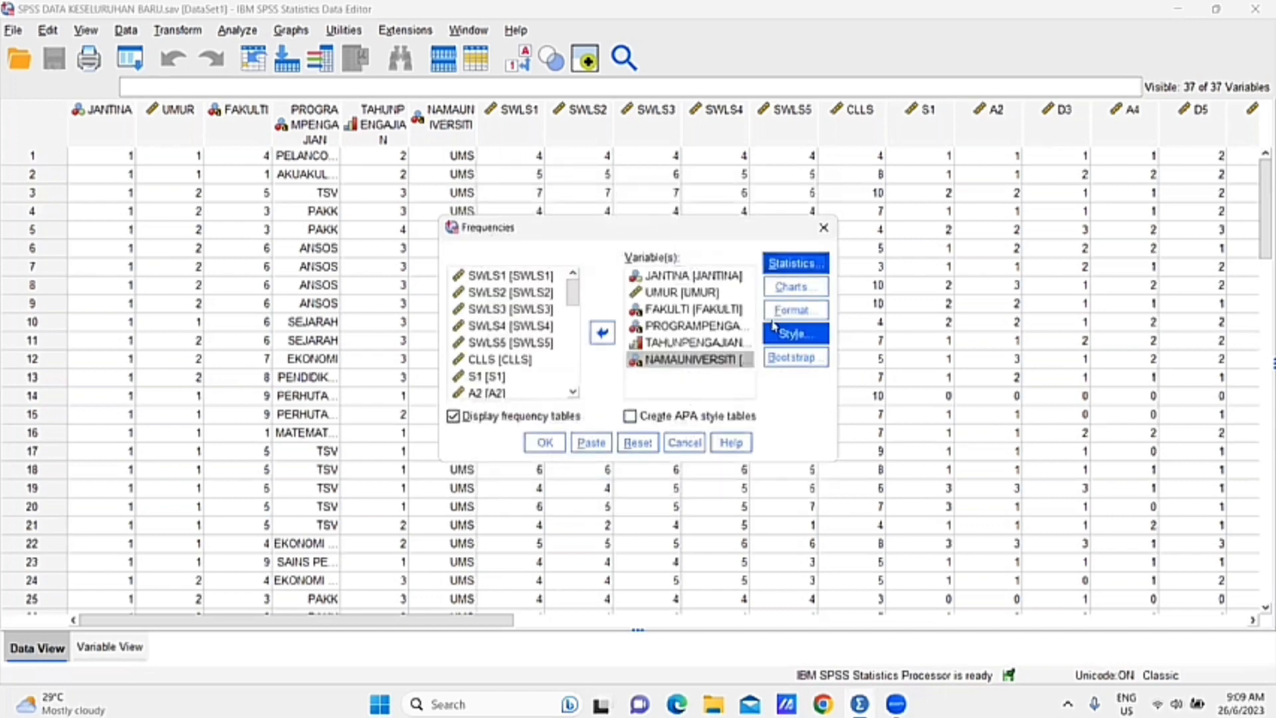
Choose histograms with a normal curve as the Frequencies charts and run the analysis.
{"action": "left_click", "coordinate": [791, 293]}
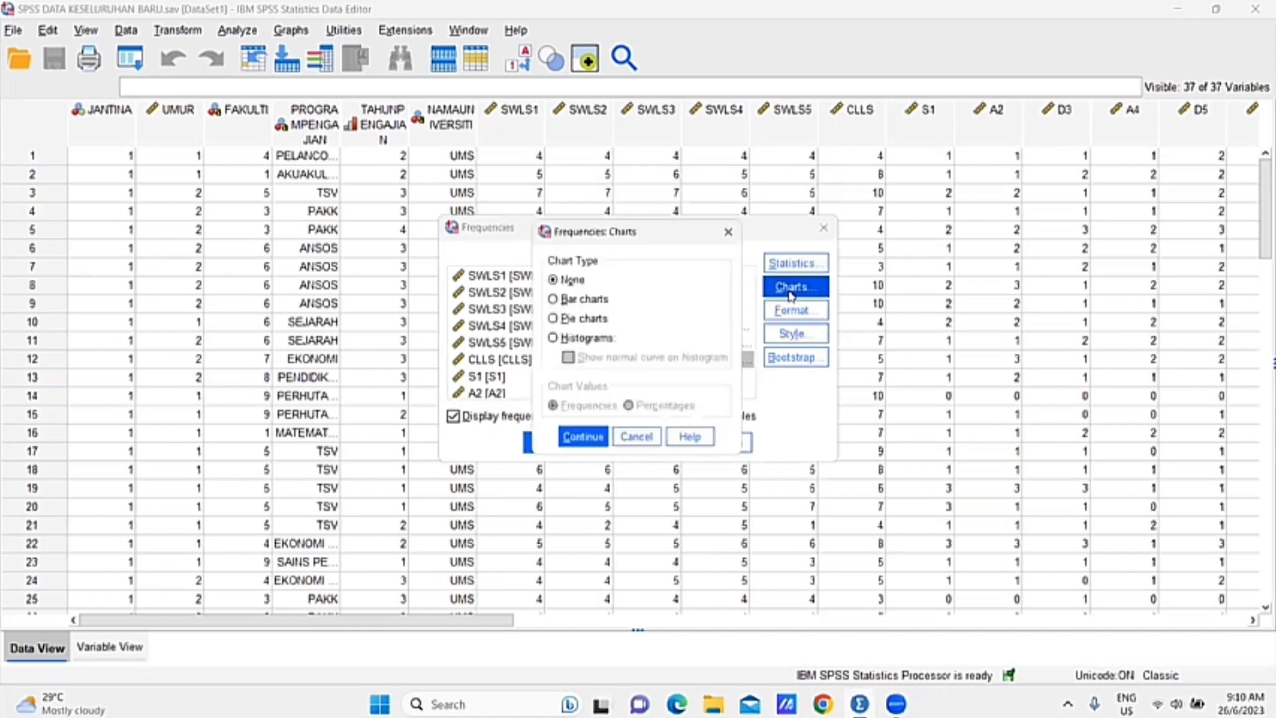
{"action": "left_click", "coordinate": [600, 340]}
{"action": "left_click", "coordinate": [566, 359]}
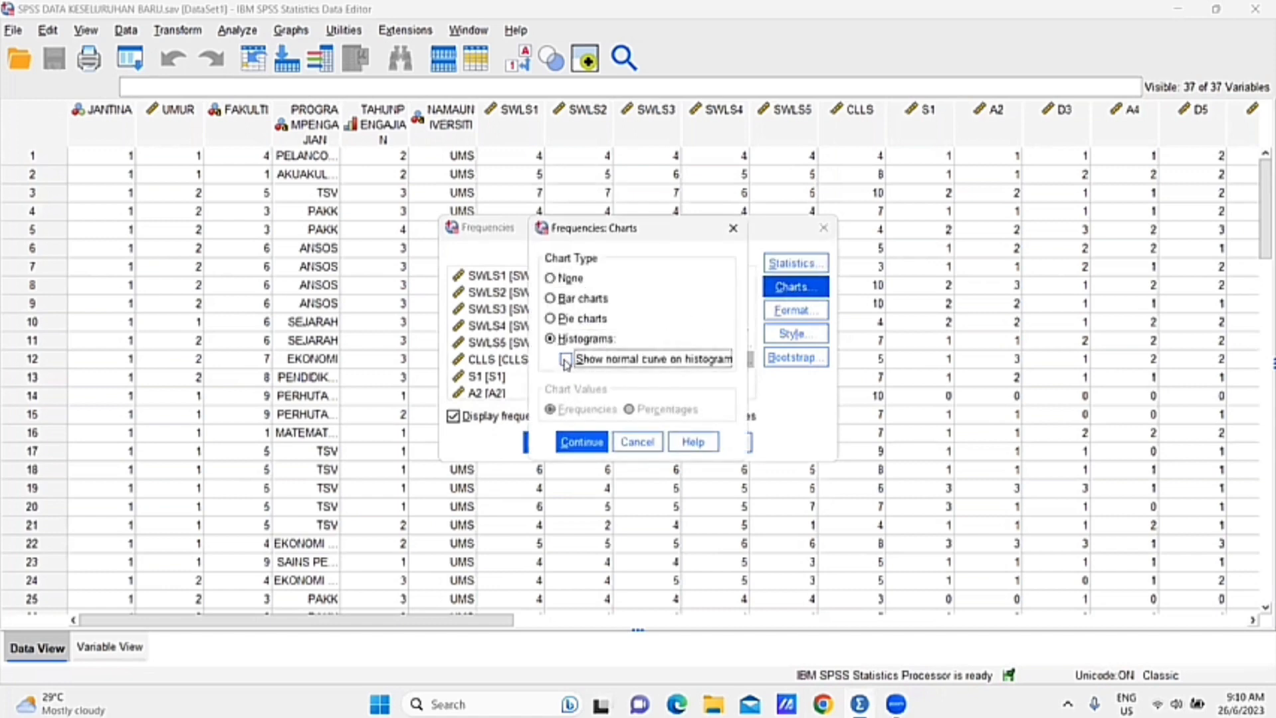
{"action": "left_click", "coordinate": [565, 360]}
{"action": "left_click", "coordinate": [590, 443]}
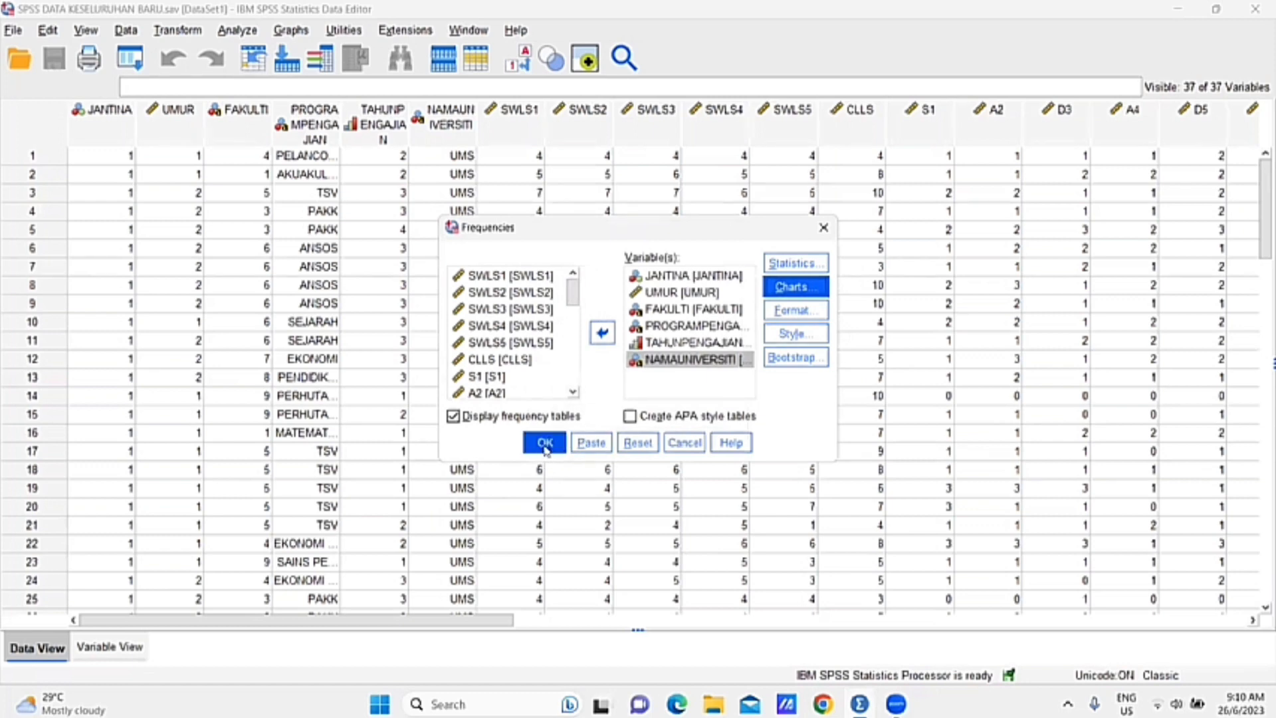
{"action": "left_click", "coordinate": [544, 444]}
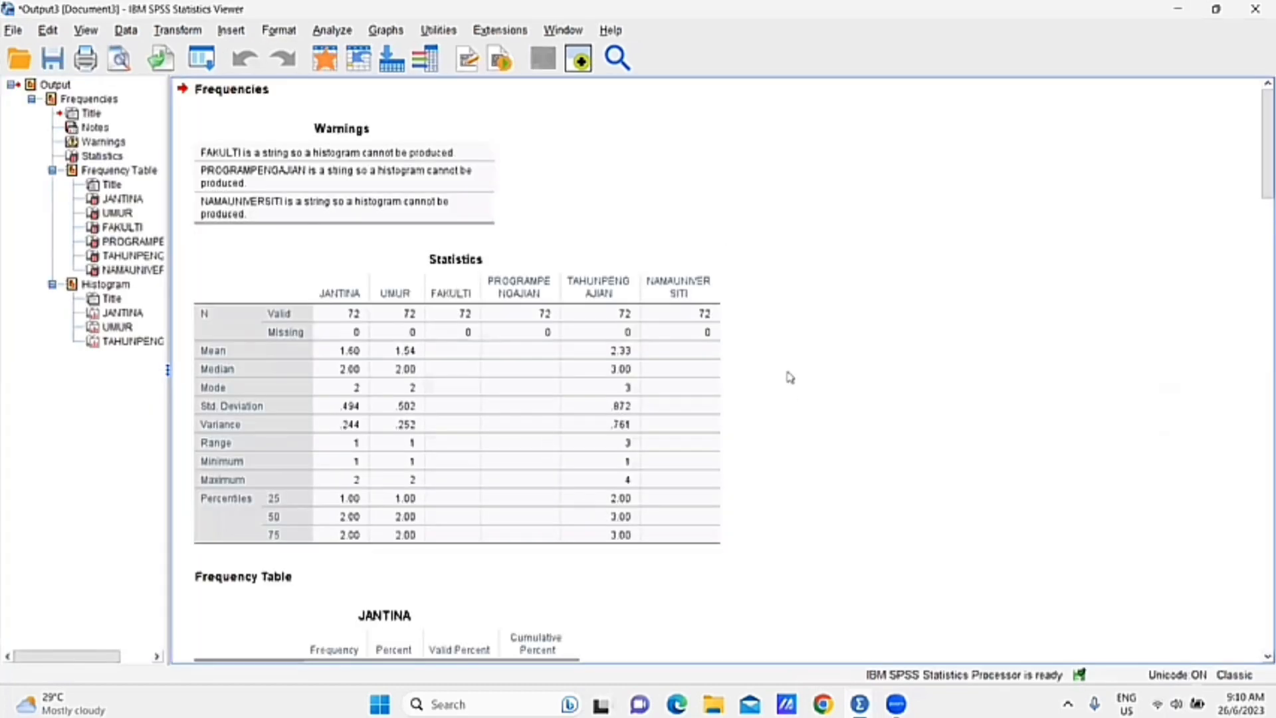
Review the Statistics table and the frequency tables for all six demographic variables in the output.
{"action": "scroll", "coordinate": [879, 374], "scroll_direction": "down", "scroll_amount": 2}
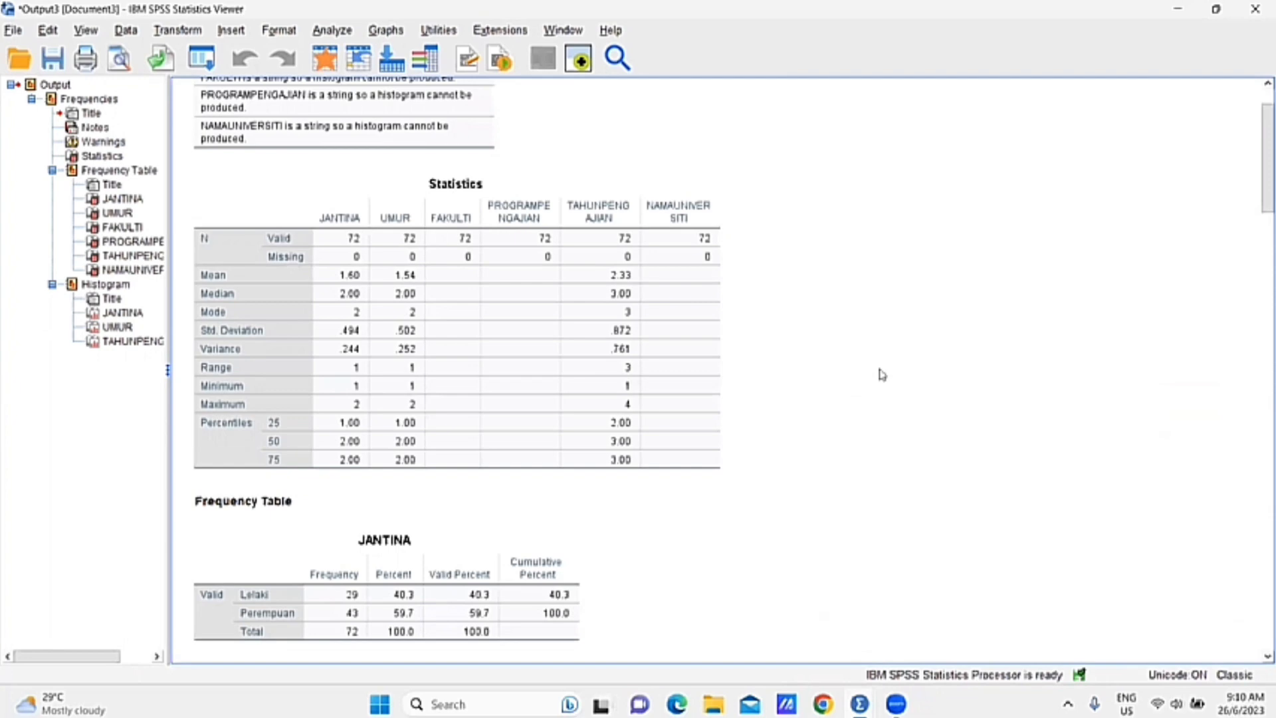
{"action": "scroll", "coordinate": [882, 374], "scroll_direction": "down", "scroll_amount": 2}
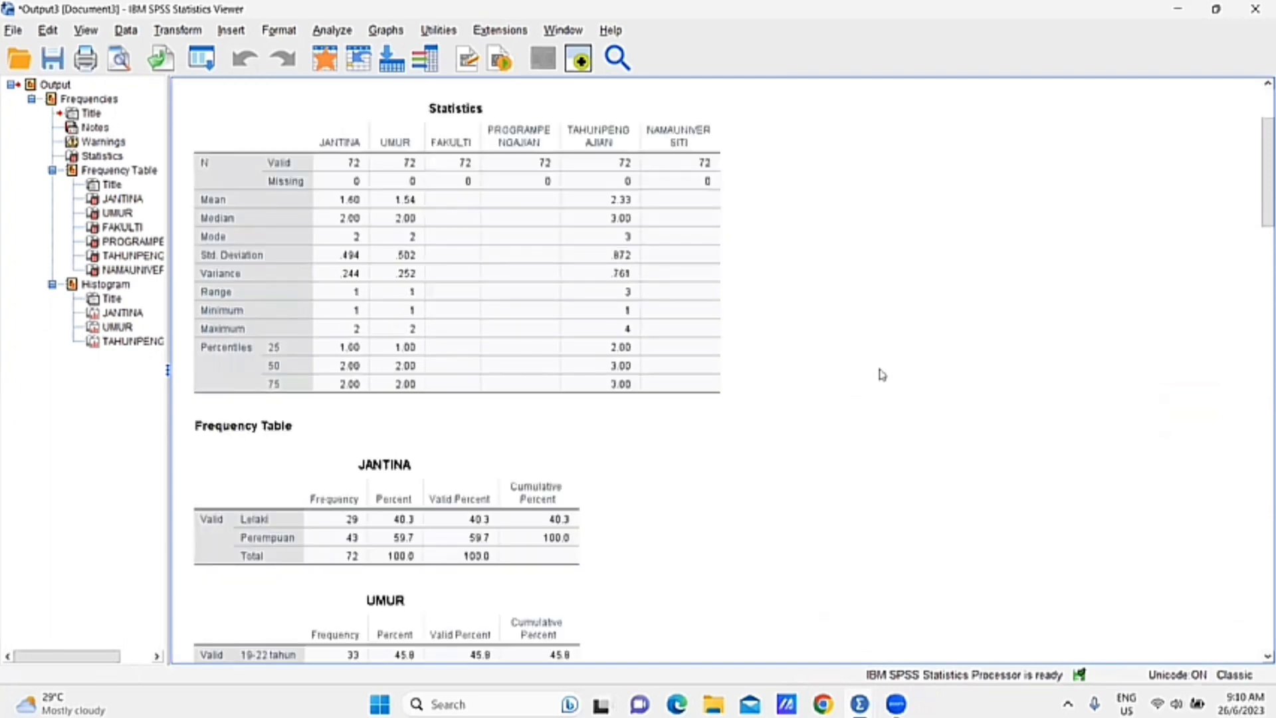
{"action": "scroll", "coordinate": [883, 374], "scroll_direction": "down", "scroll_amount": 6}
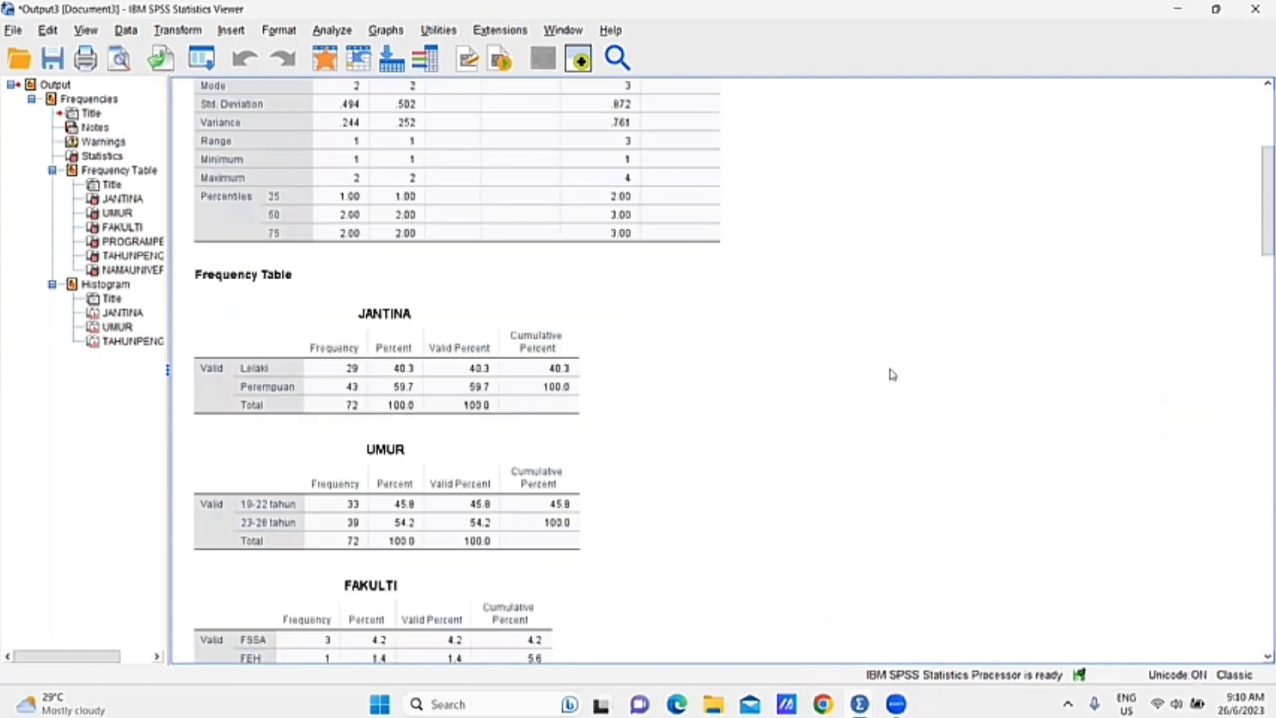
{"action": "scroll", "coordinate": [893, 374], "scroll_direction": "down", "scroll_amount": 2}
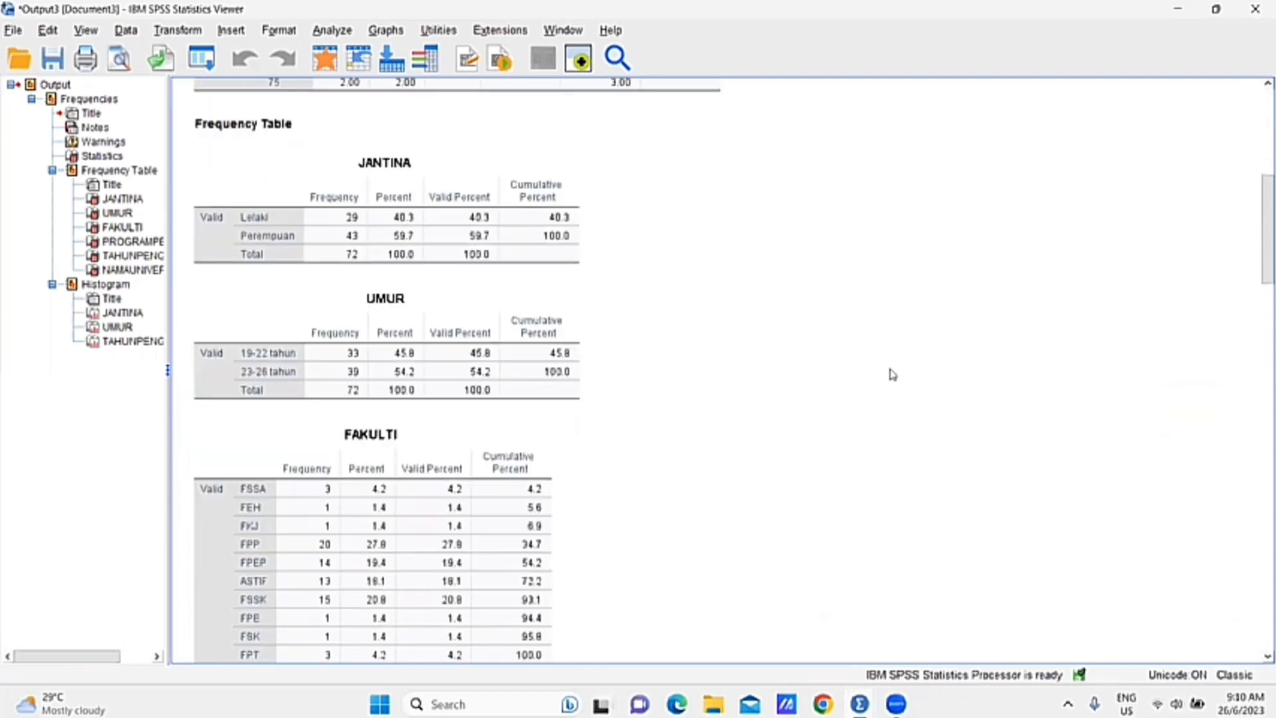
{"action": "scroll", "coordinate": [892, 374], "scroll_direction": "down", "scroll_amount": 6}
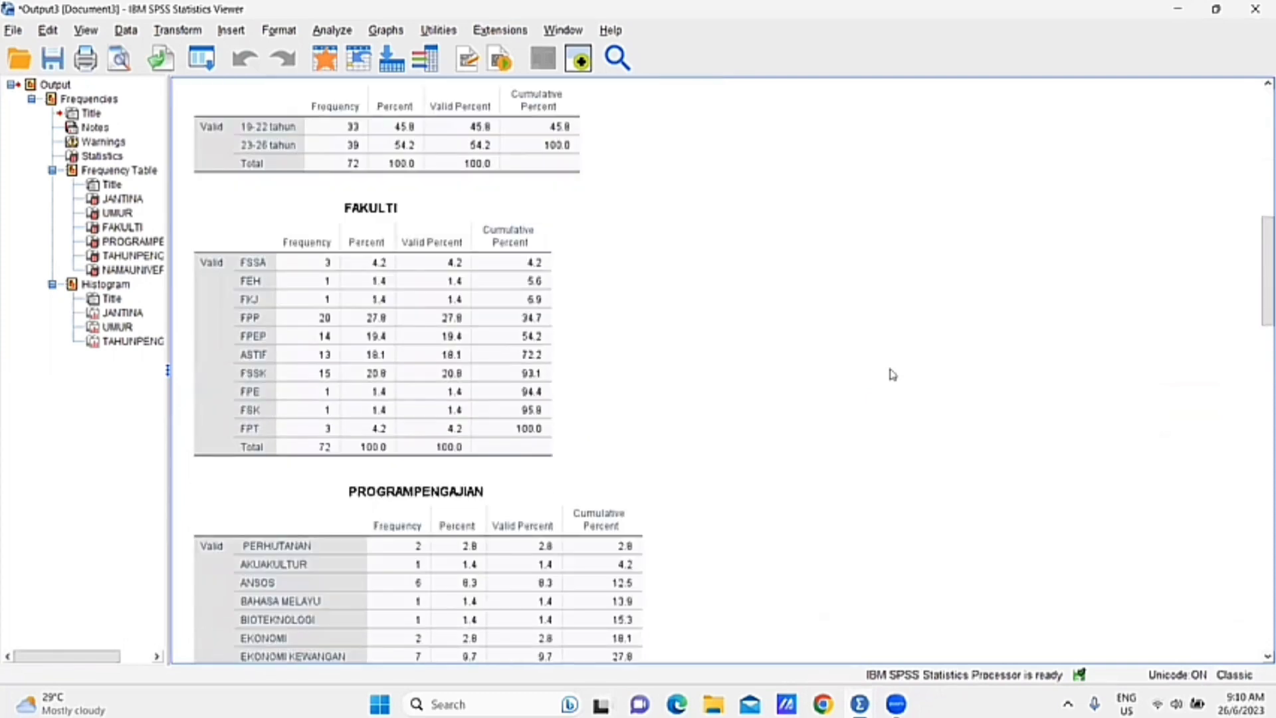
{"action": "scroll", "coordinate": [893, 374], "scroll_direction": "down", "scroll_amount": 2}
{"action": "scroll", "coordinate": [892, 374], "scroll_direction": "down", "scroll_amount": 4}
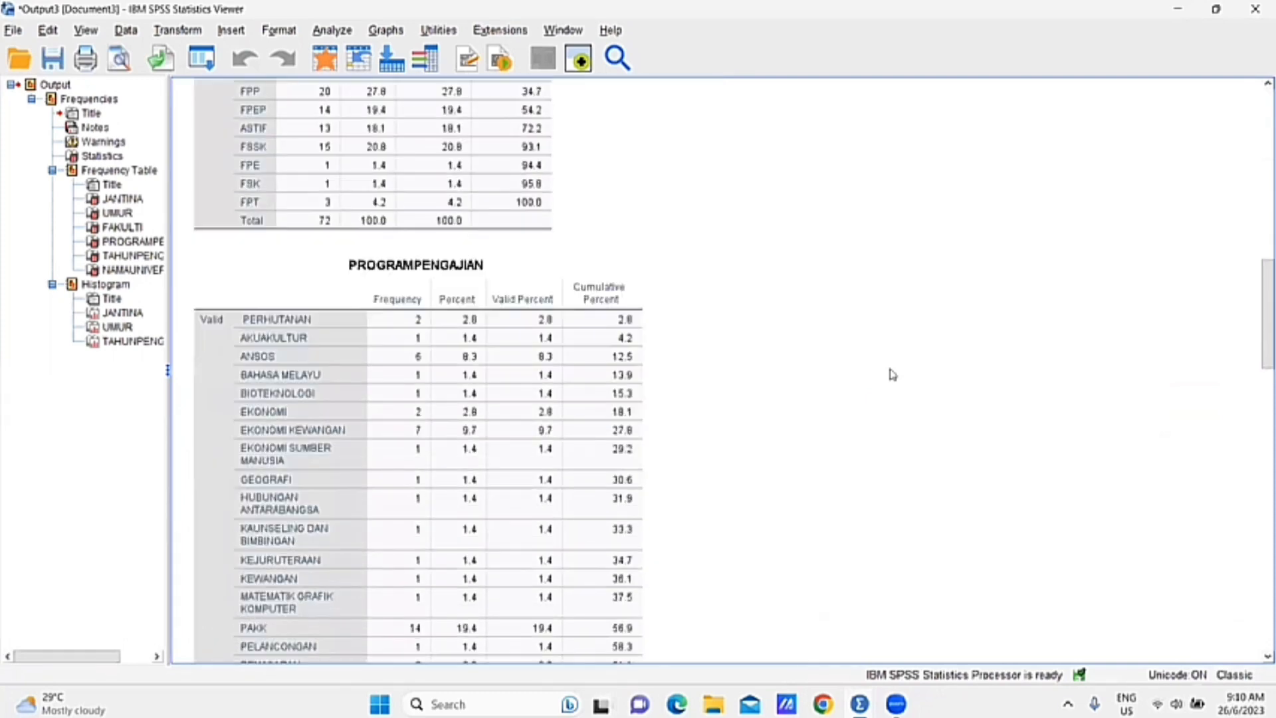
{"action": "scroll", "coordinate": [892, 374], "scroll_direction": "down", "scroll_amount": 14}
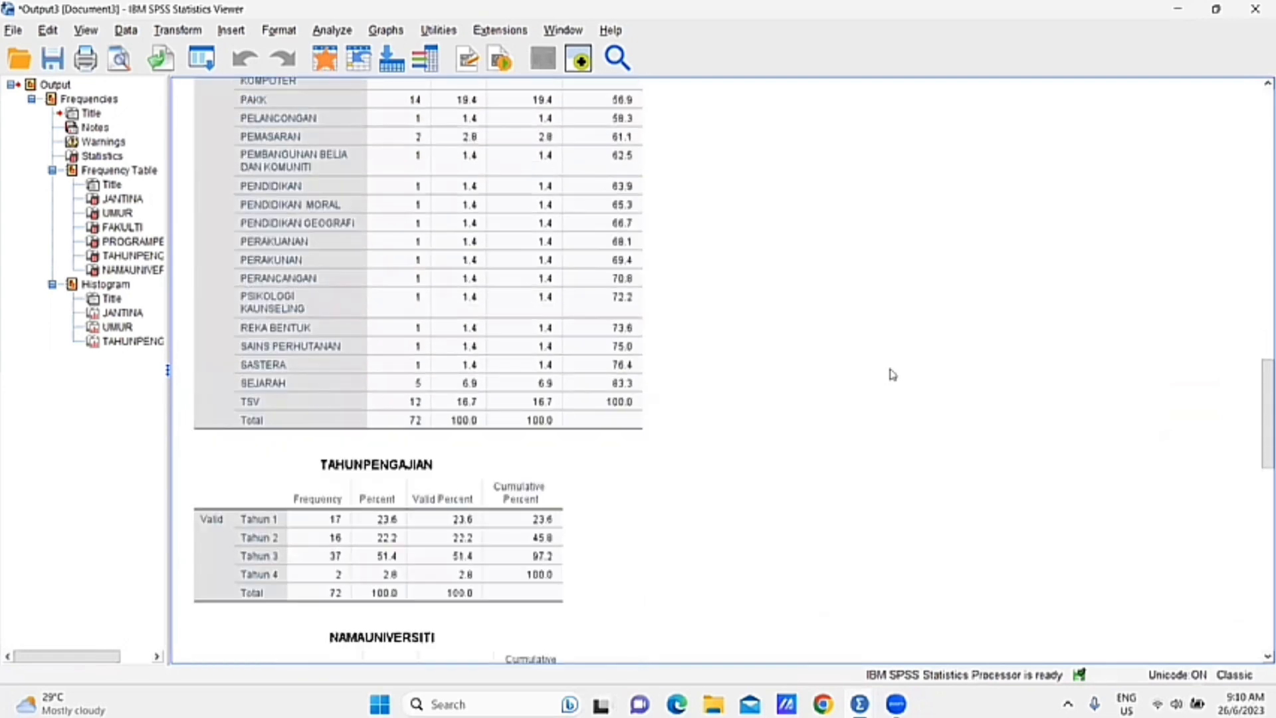
{"action": "scroll", "coordinate": [892, 374], "scroll_direction": "down", "scroll_amount": 4}
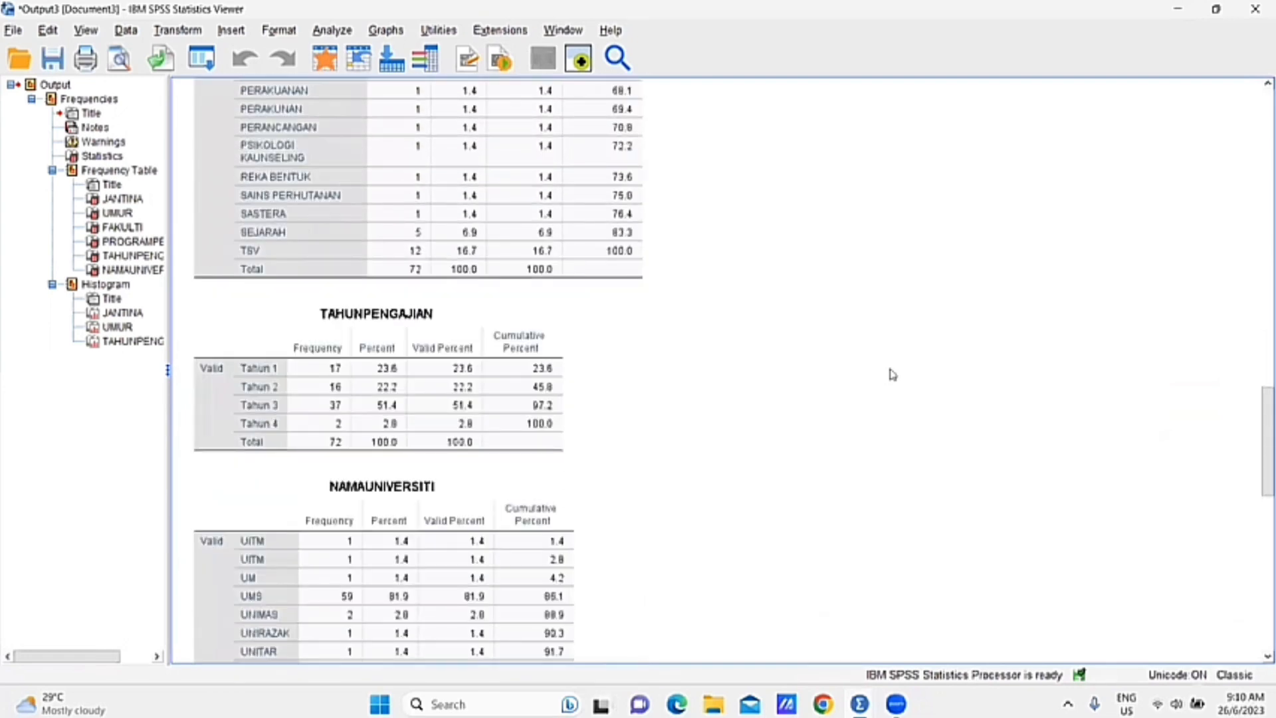
{"action": "scroll", "coordinate": [892, 374], "scroll_direction": "down", "scroll_amount": 4}
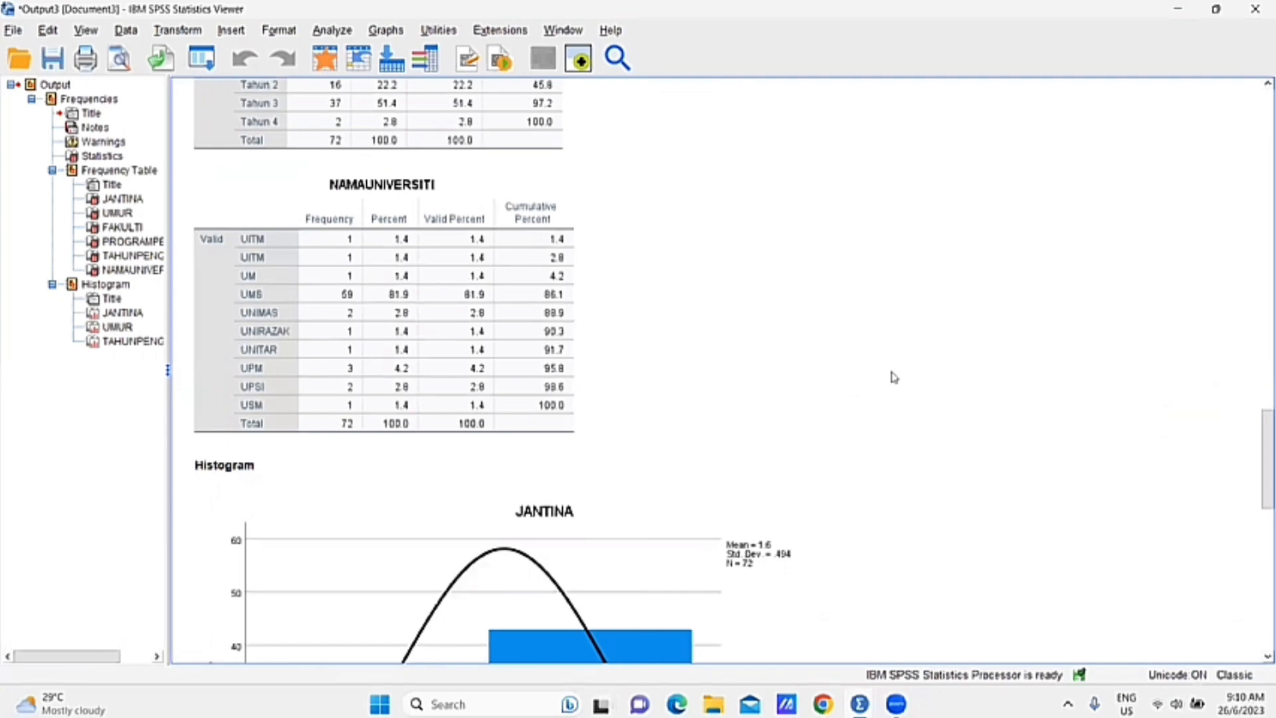
Examine the histograms and normal curves for JANTINA, UMUR and TAHUNPENGAJIAN in the output.
{"action": "scroll", "coordinate": [893, 377], "scroll_direction": "down", "scroll_amount": 5}
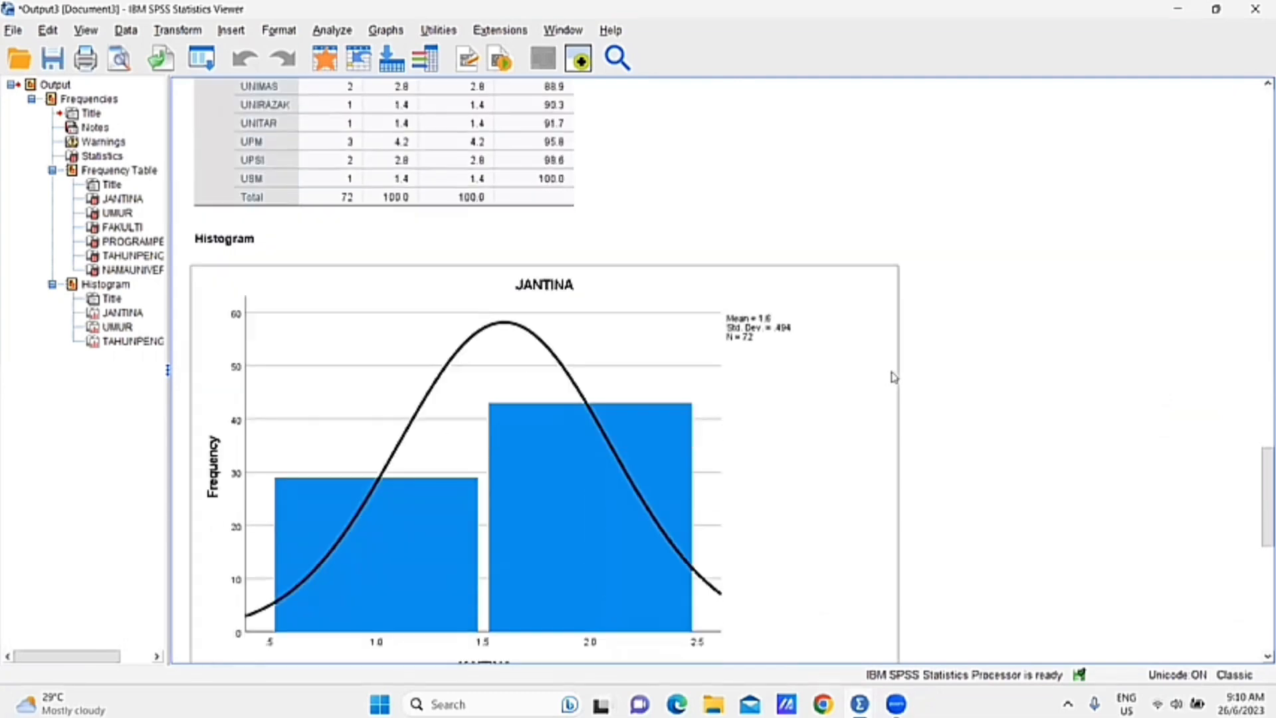
{"action": "scroll", "coordinate": [893, 377], "scroll_direction": "down", "scroll_amount": 2}
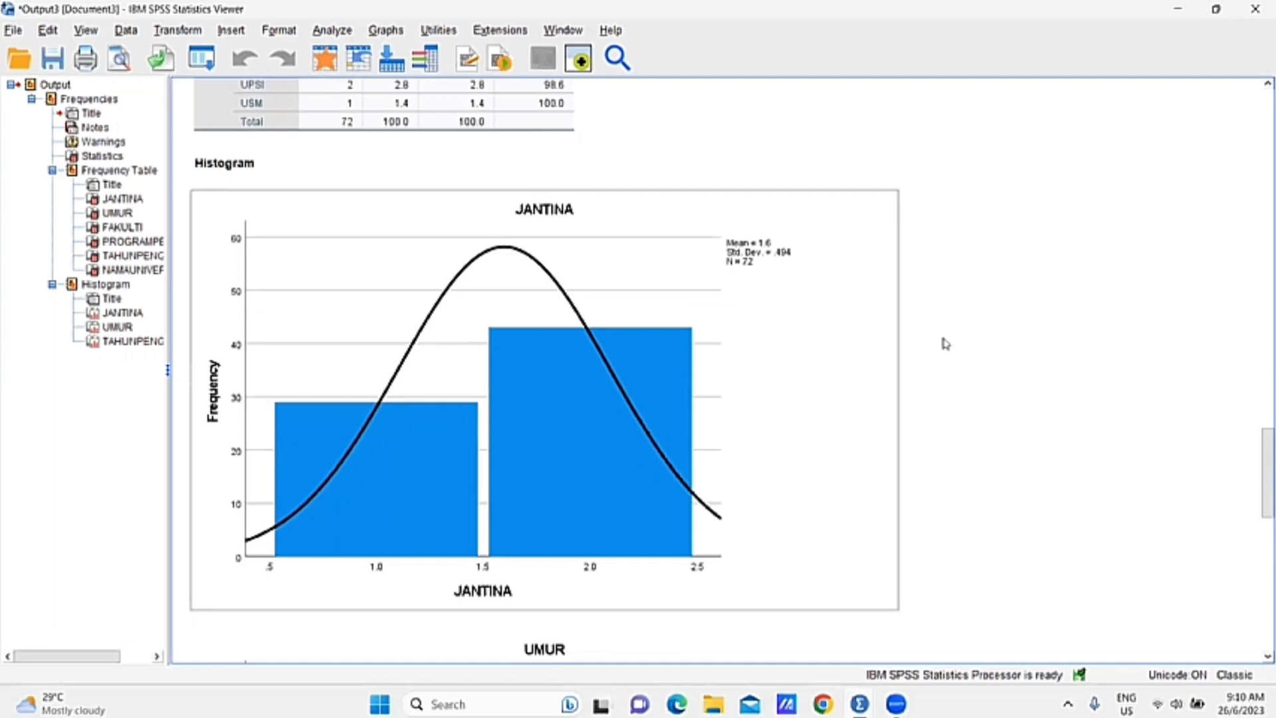
{"action": "scroll", "coordinate": [983, 356], "scroll_direction": "down", "scroll_amount": 5}
{"action": "scroll", "coordinate": [986, 358], "scroll_direction": "down", "scroll_amount": 3}
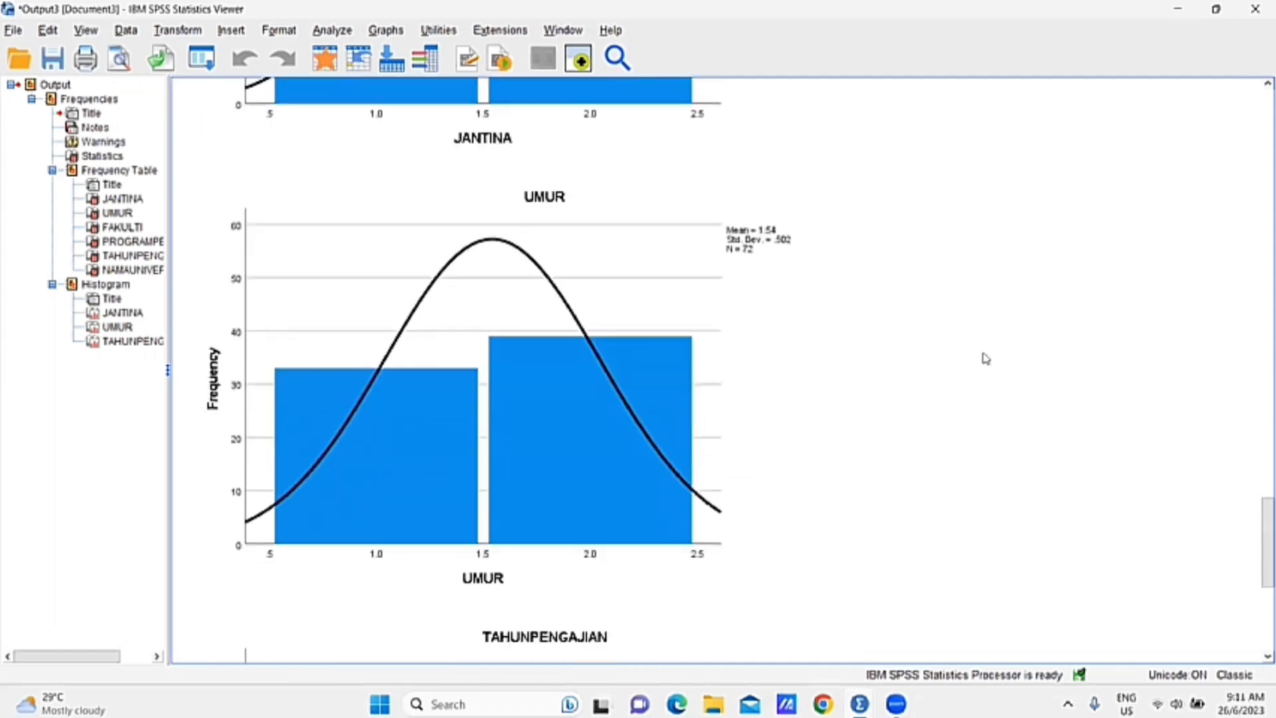
{"action": "scroll", "coordinate": [985, 358], "scroll_direction": "down", "scroll_amount": 7}
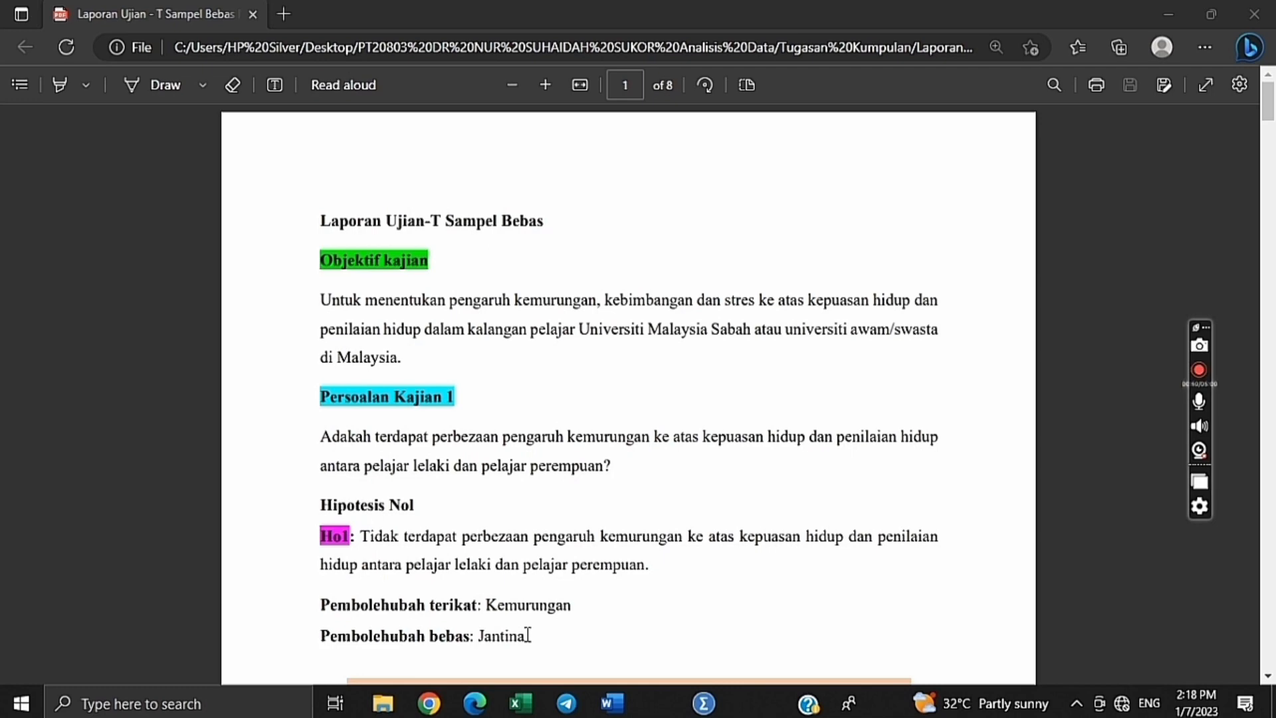
Switch to the SPSS data file and start an Independent-Samples T Test with JUMKEMURUNGAN as the test variable.
{"action": "mouse_move", "coordinate": [699, 687]}
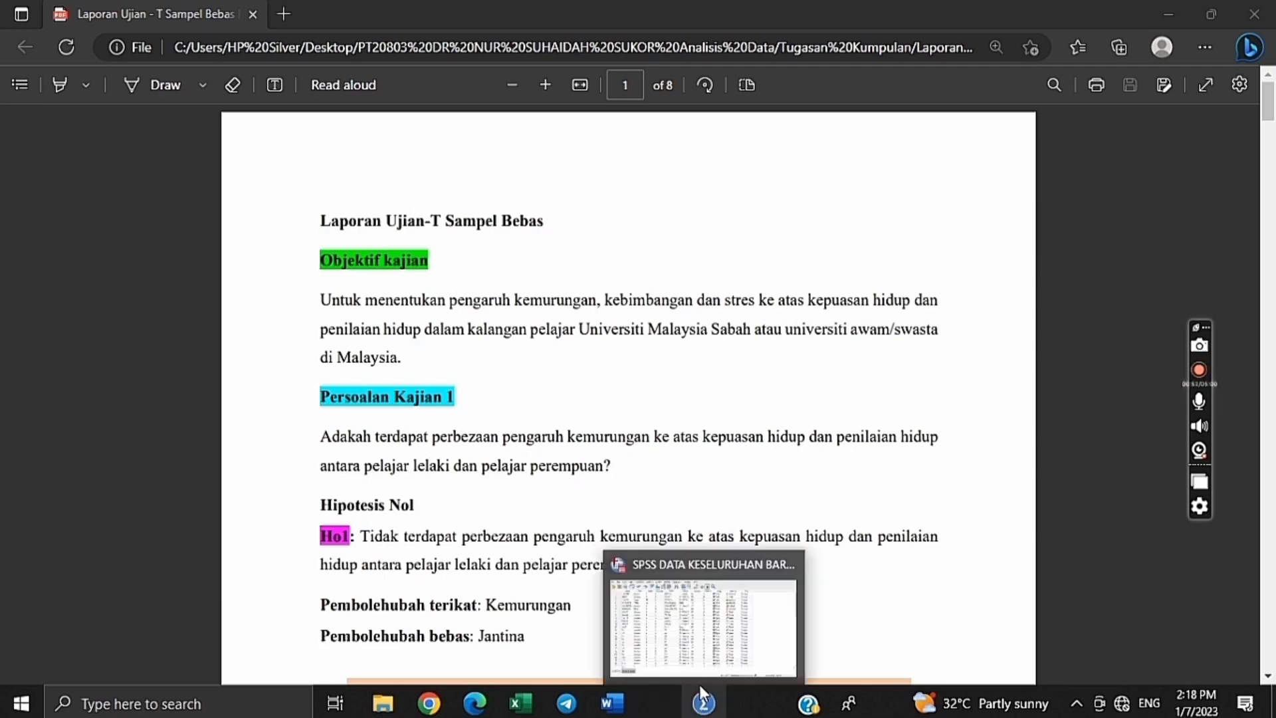
{"action": "left_click", "coordinate": [703, 625]}
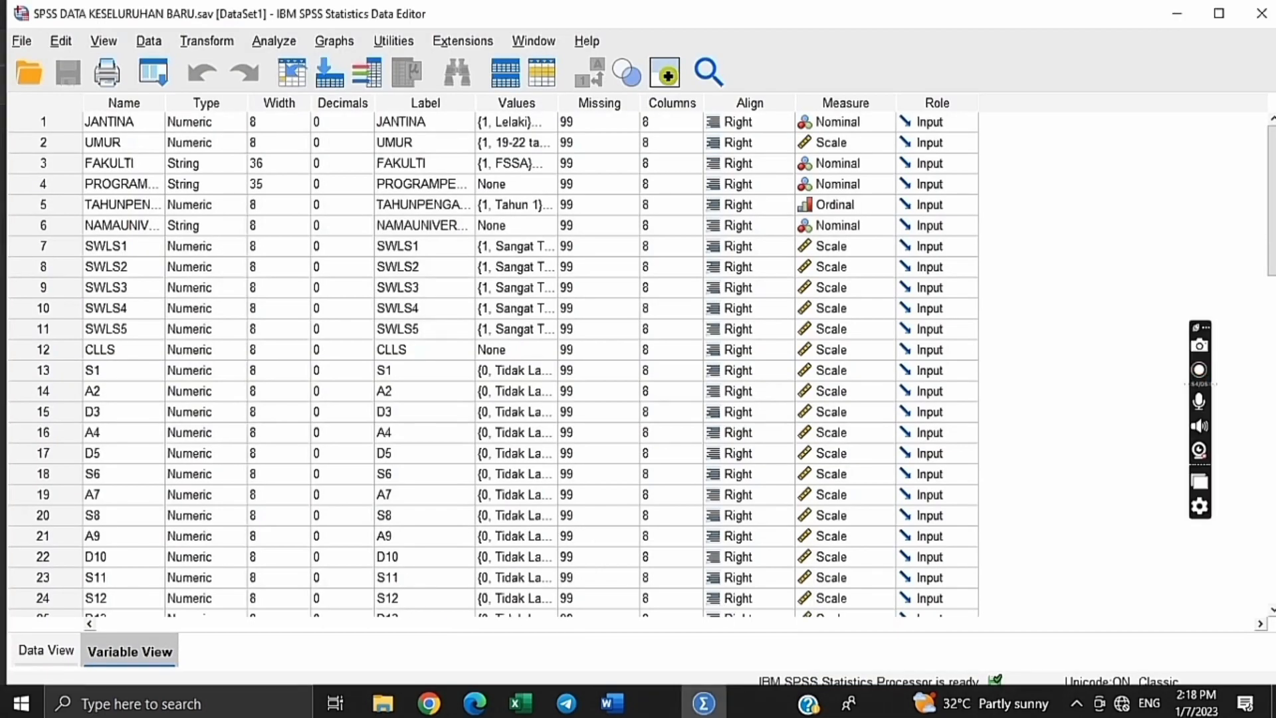
{"action": "left_click", "coordinate": [276, 38]}
{"action": "mouse_move", "coordinate": [388, 210]}
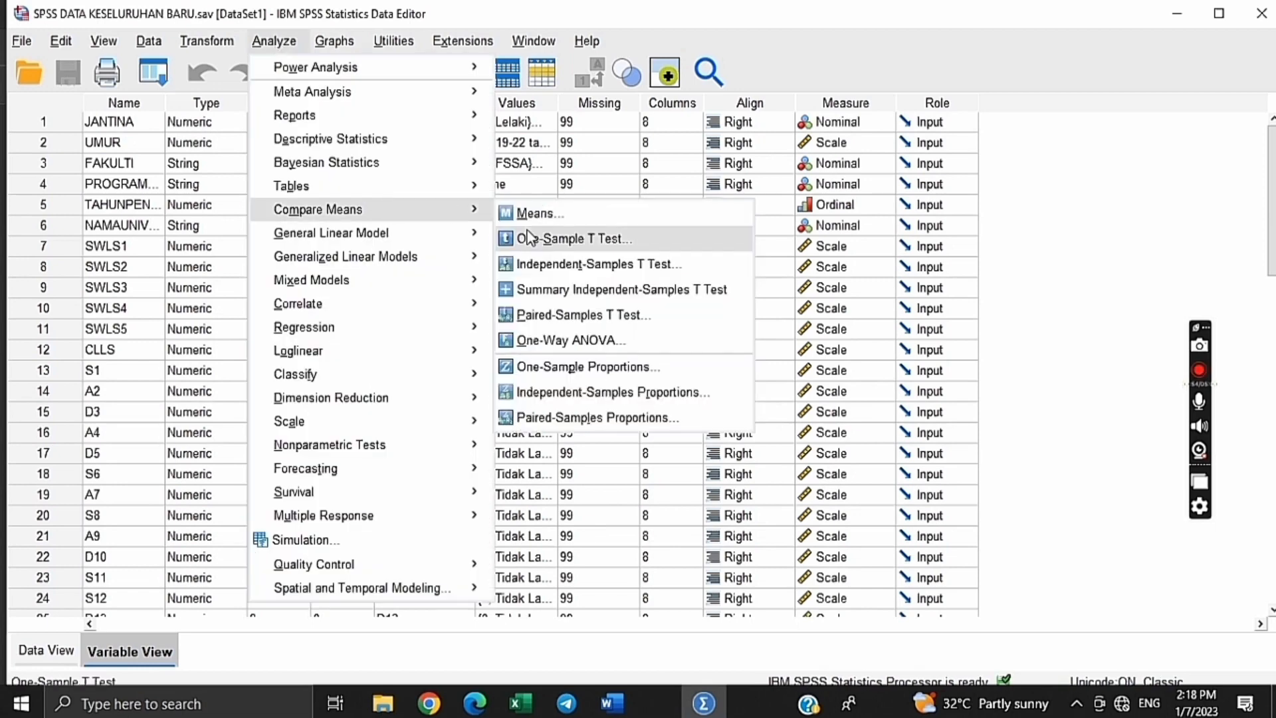
{"action": "left_click", "coordinate": [538, 266]}
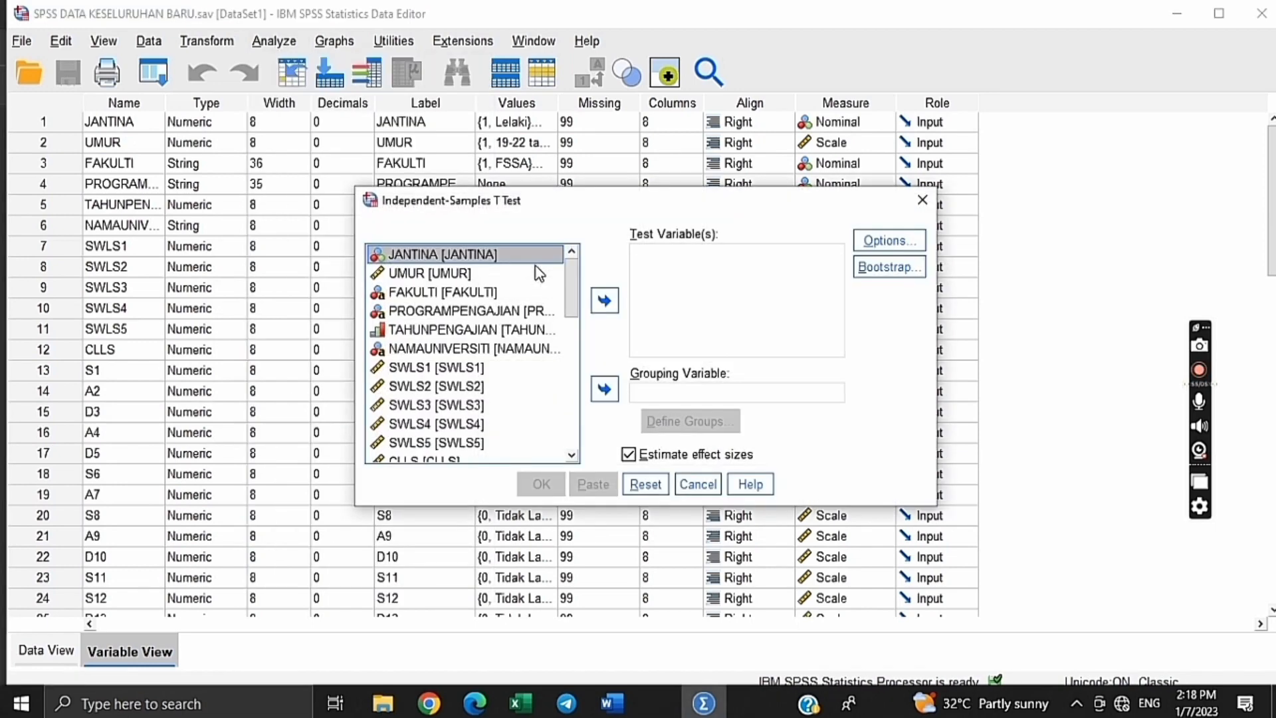
{"action": "left_click", "coordinate": [699, 270]}
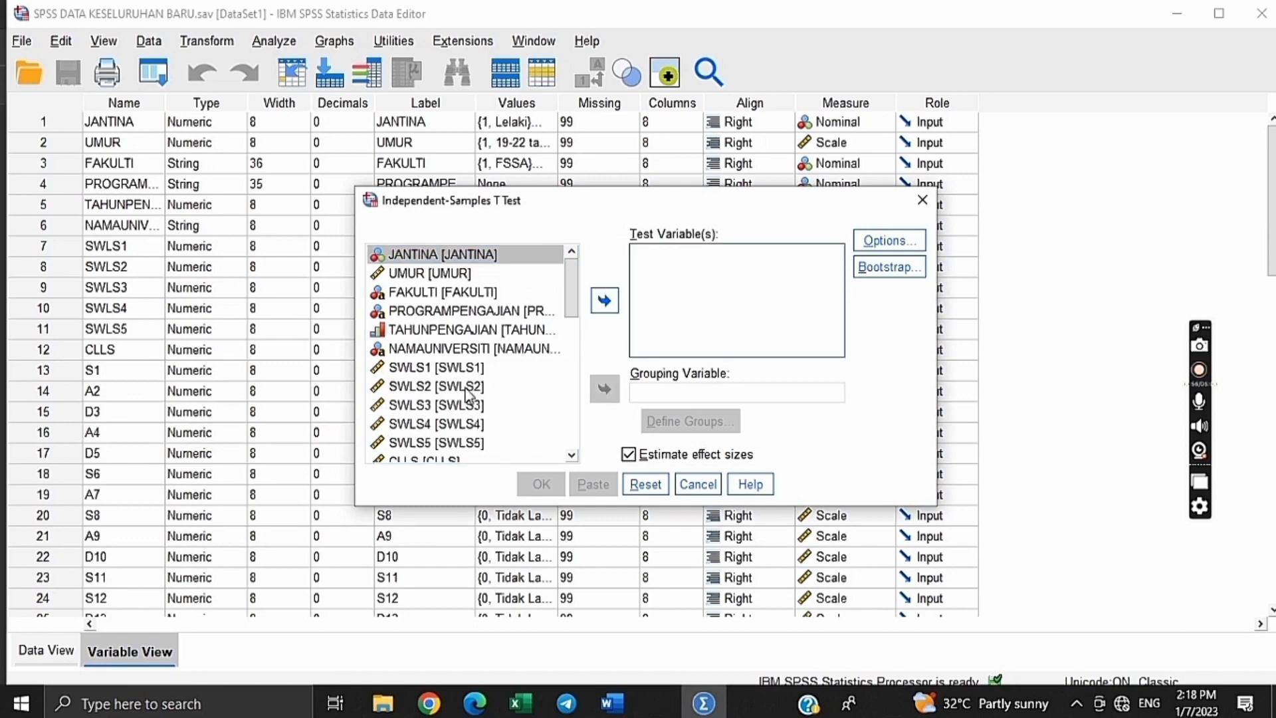
{"action": "scroll", "coordinate": [469, 395], "scroll_direction": "down", "scroll_amount": 10}
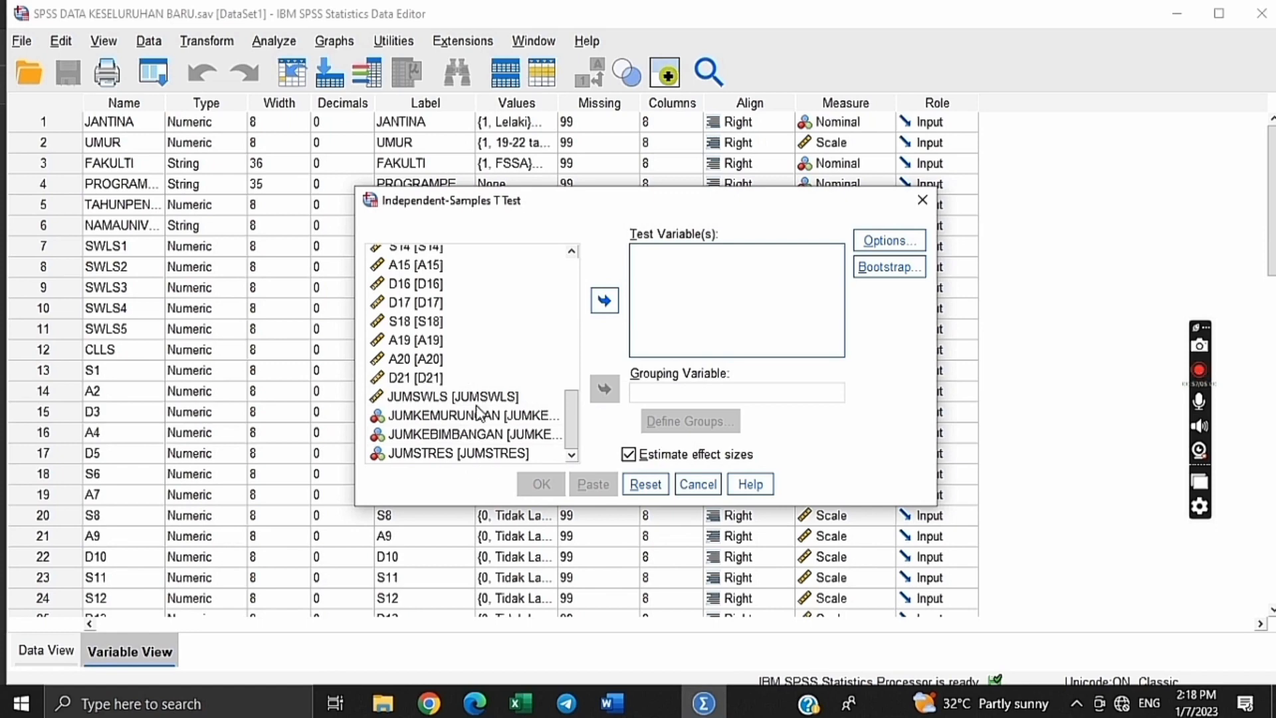
{"action": "left_click", "coordinate": [478, 416]}
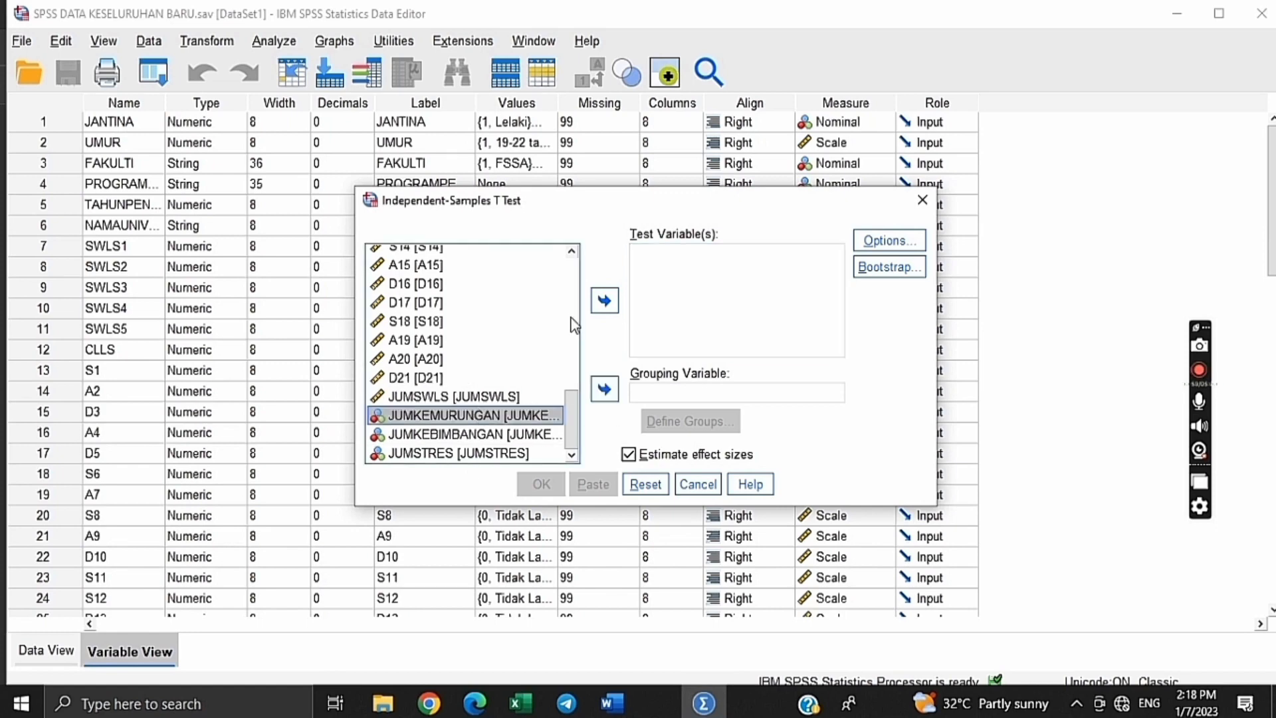
{"action": "left_click", "coordinate": [604, 302]}
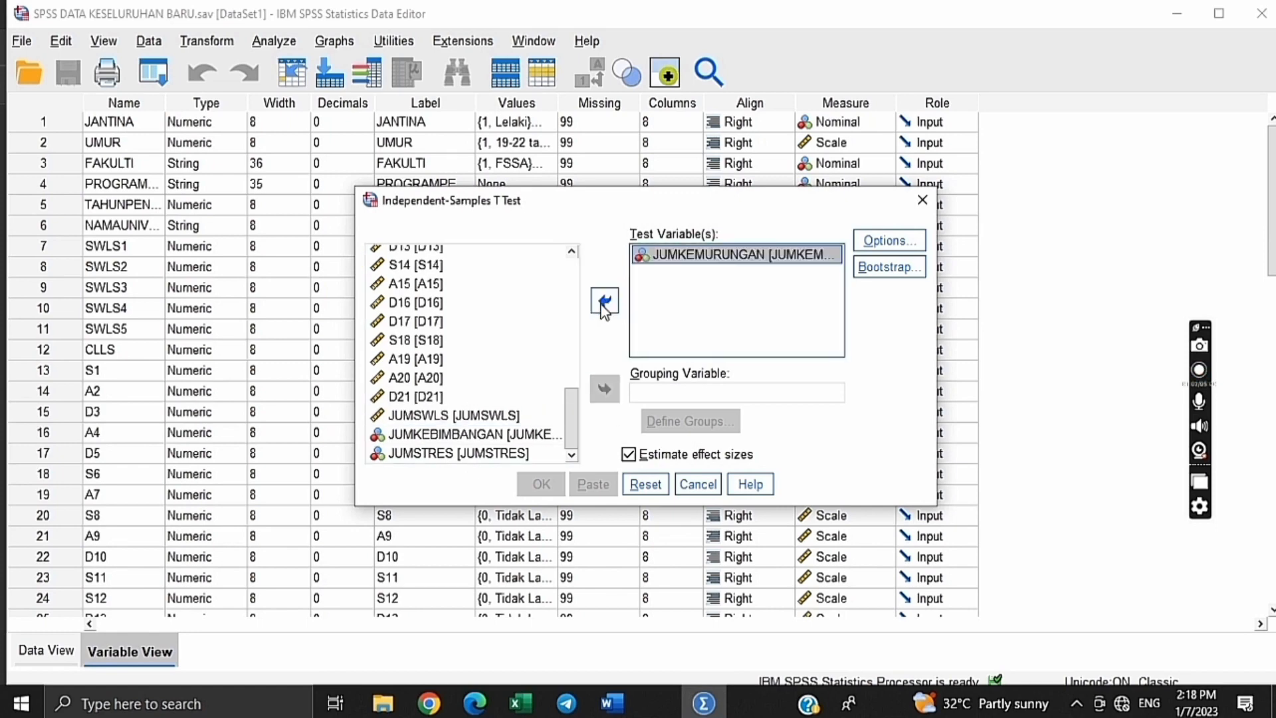
Assign JANTINA as the grouping variable of the Independent-Samples T Test.
{"action": "left_click", "coordinate": [673, 392]}
{"action": "scroll", "coordinate": [424, 270], "scroll_direction": "up", "scroll_amount": 15}
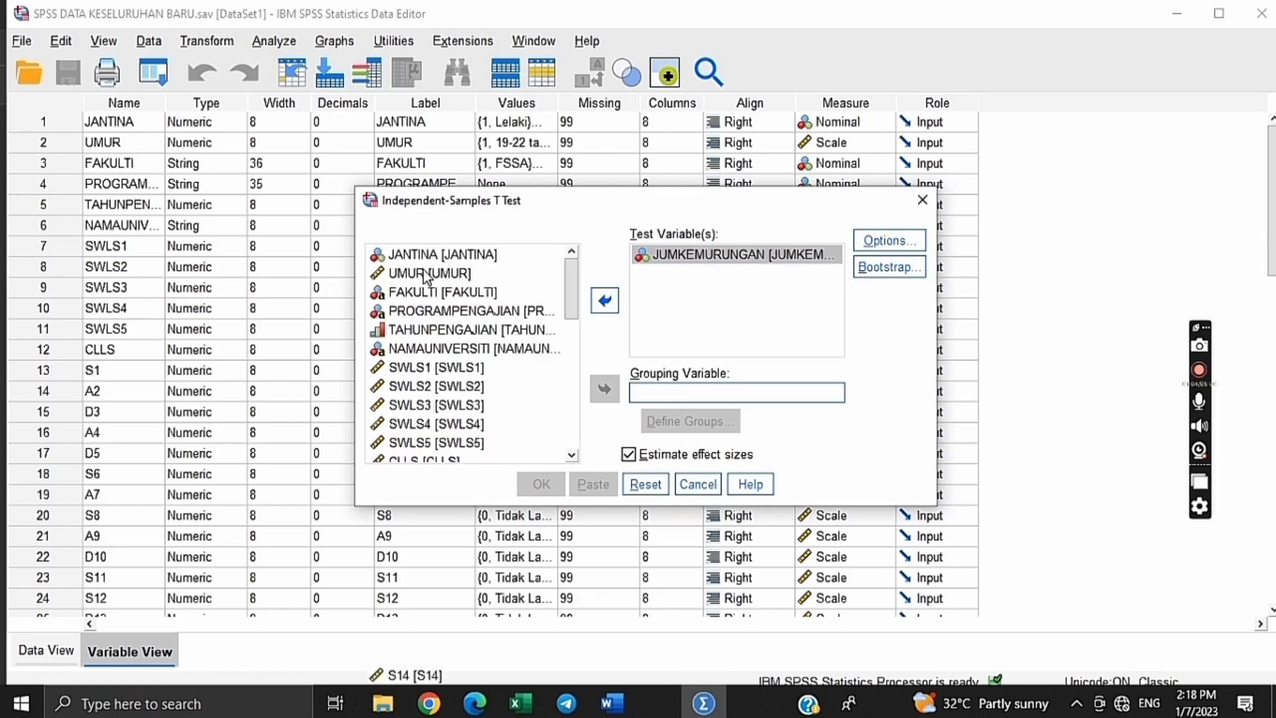
{"action": "left_click", "coordinate": [495, 256]}
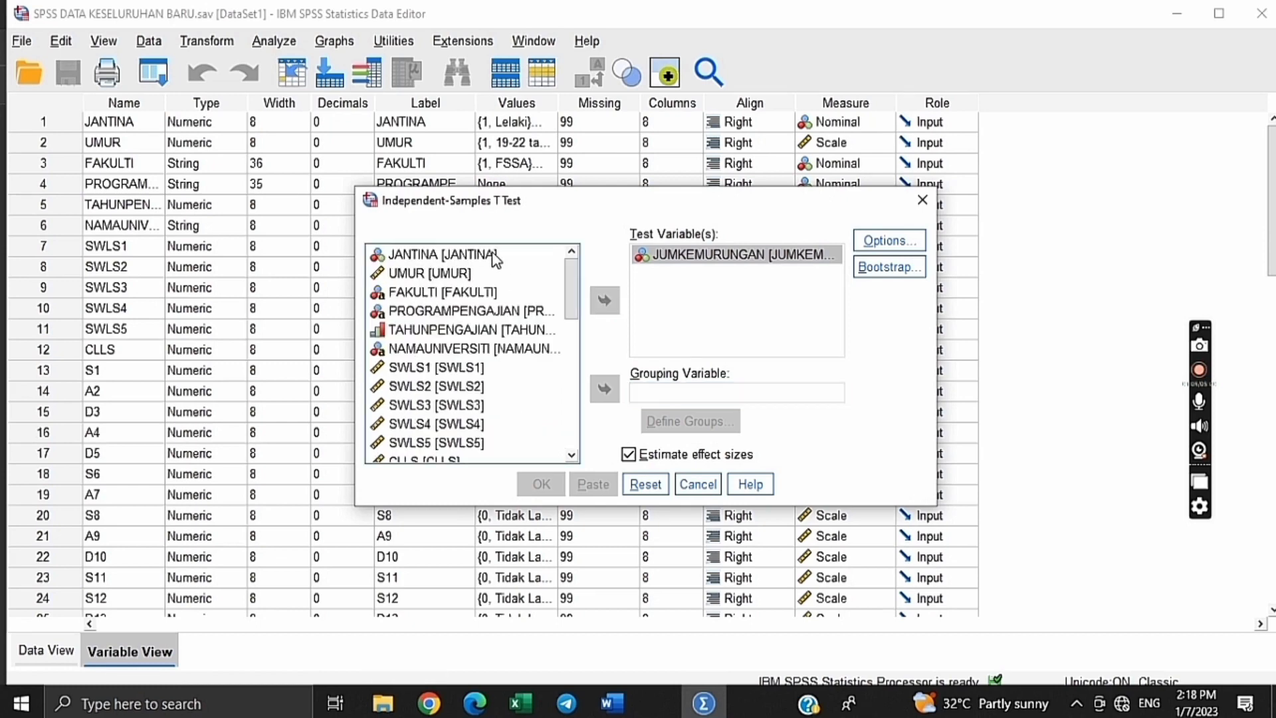
{"action": "left_click", "coordinate": [608, 400]}
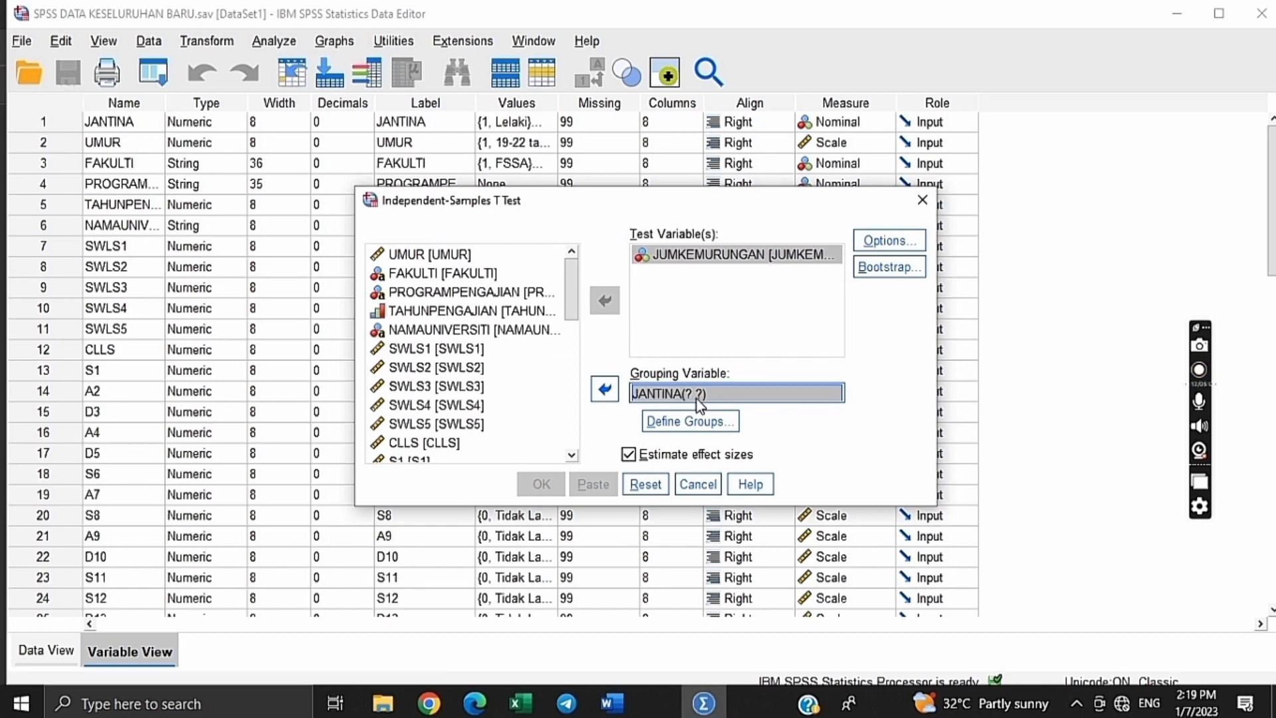
Define the JANTINA groups with the specified values 1 and 2 and run the t-test.
{"action": "left_click", "coordinate": [688, 422]}
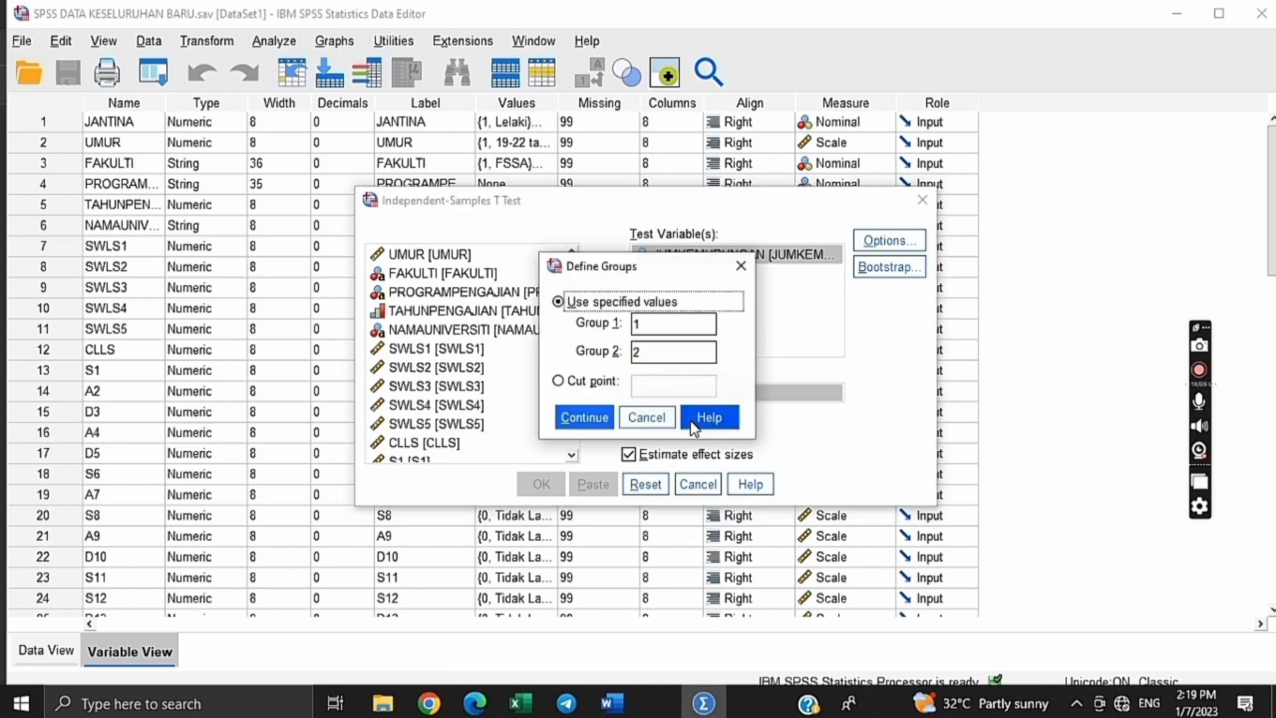
{"action": "left_click", "coordinate": [663, 326]}
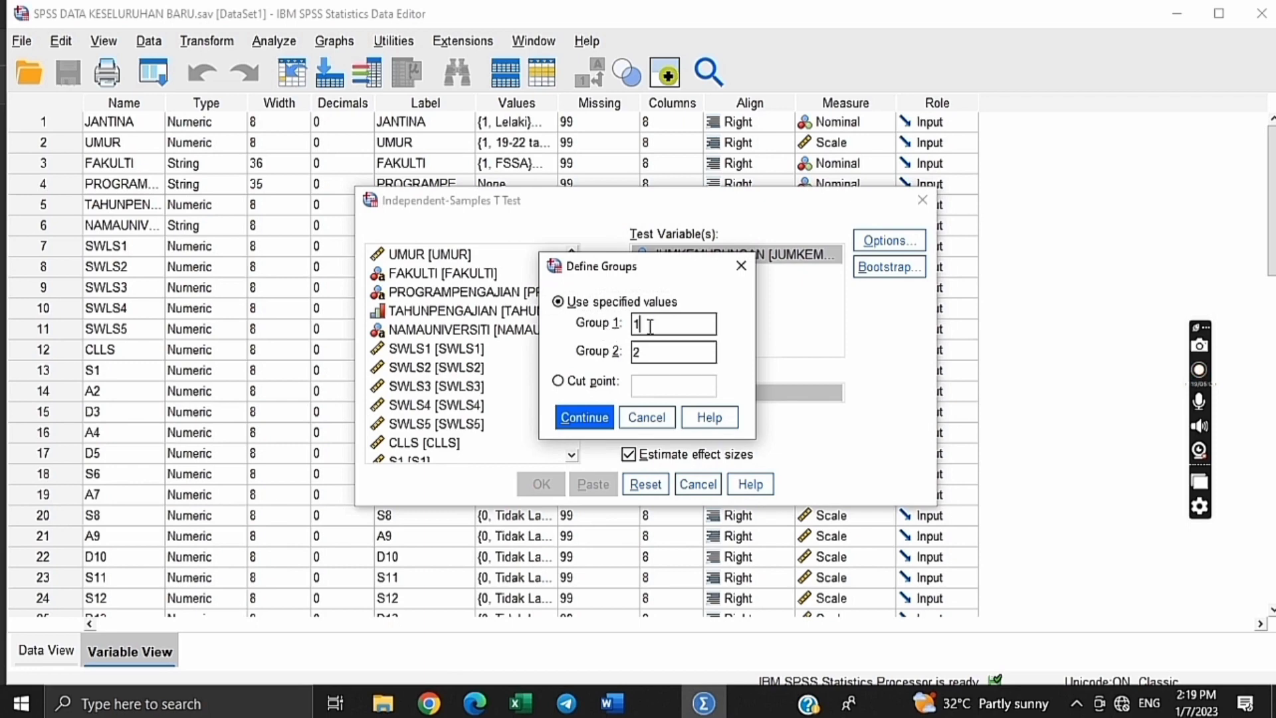
{"action": "left_click", "coordinate": [654, 356]}
{"action": "left_click", "coordinate": [584, 419]}
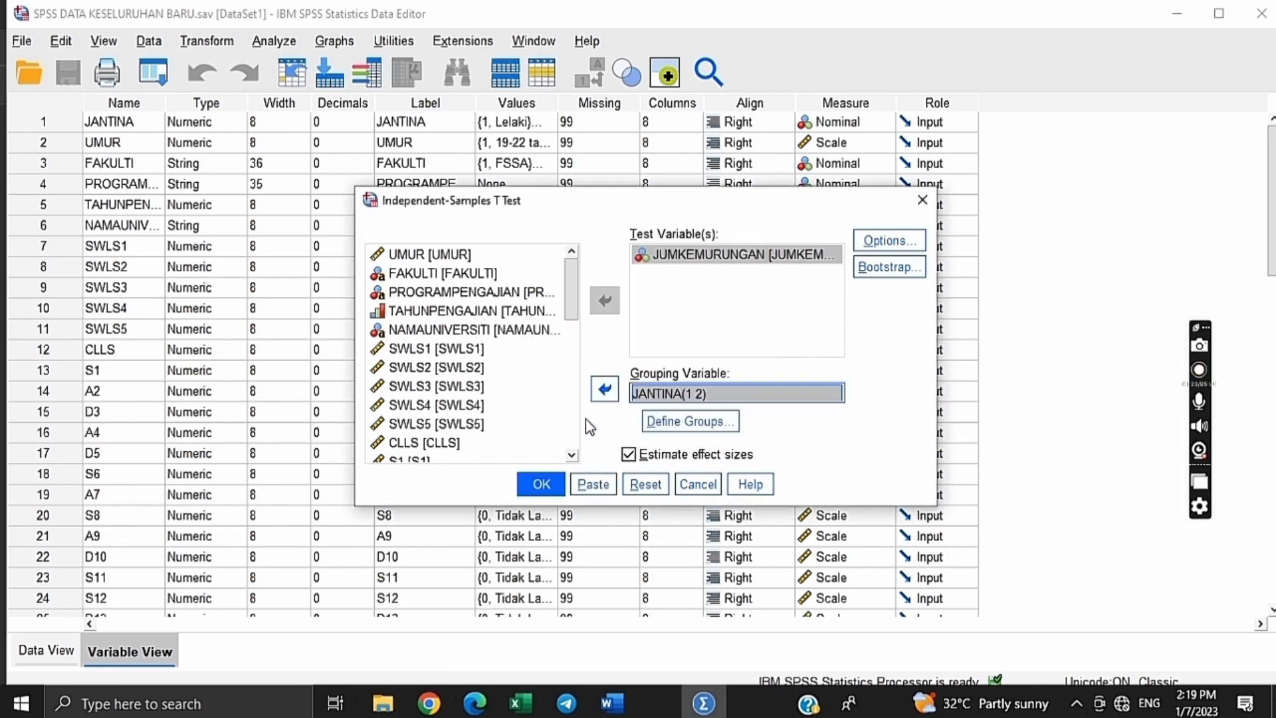
{"action": "left_click", "coordinate": [540, 485]}
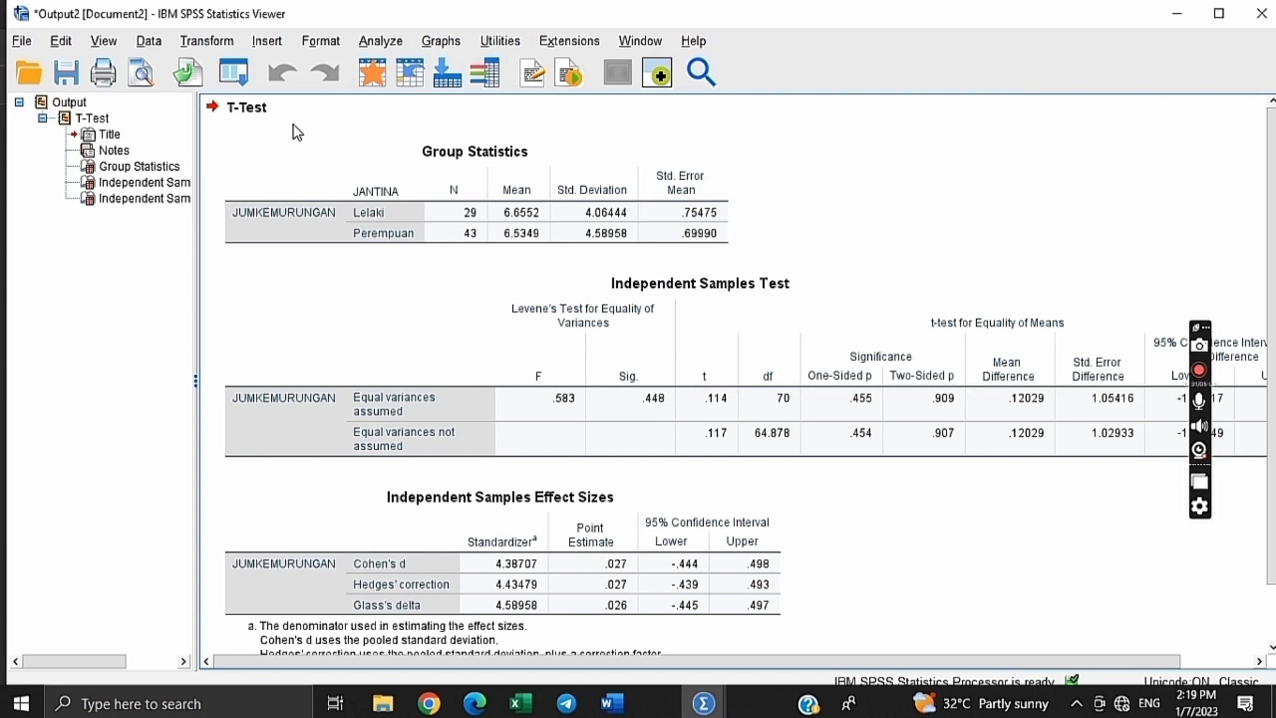
Examine N, mean and standard deviation by JANTINA, plus Levene's significance and the two-sided p in the Independent Samples Test table.
{"action": "left_click", "coordinate": [470, 189]}
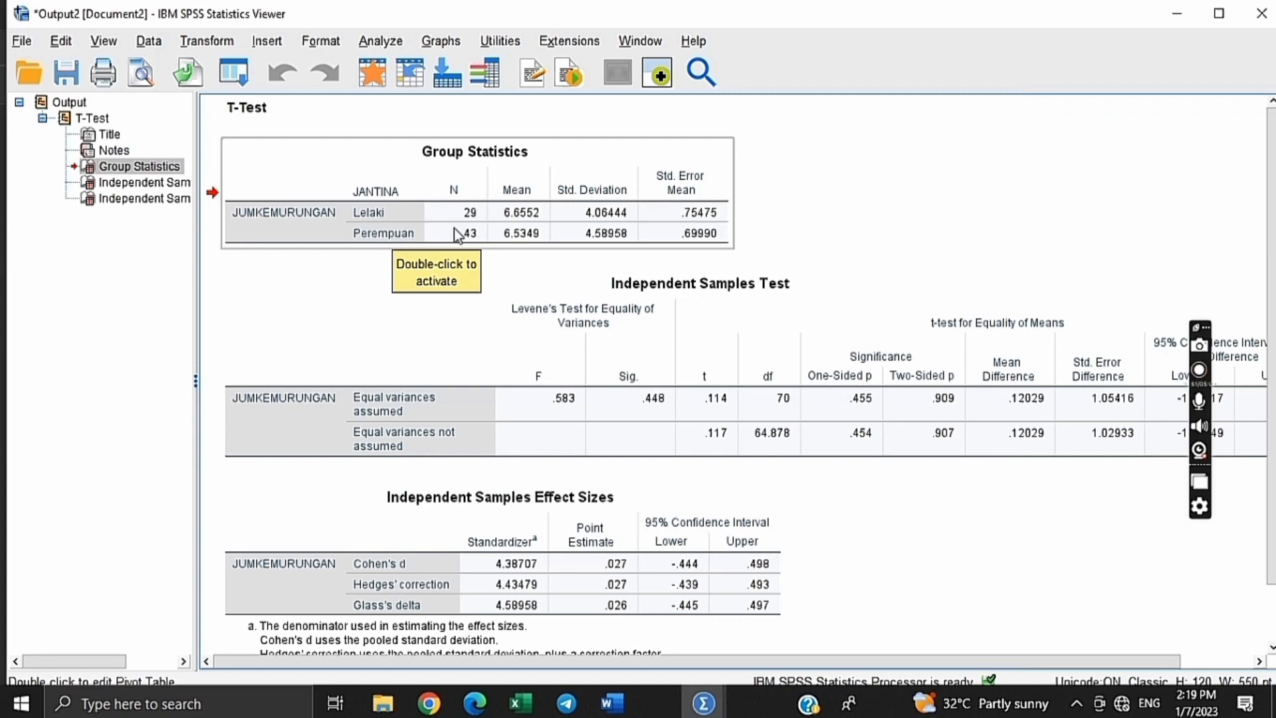
{"action": "left_click", "coordinate": [518, 189]}
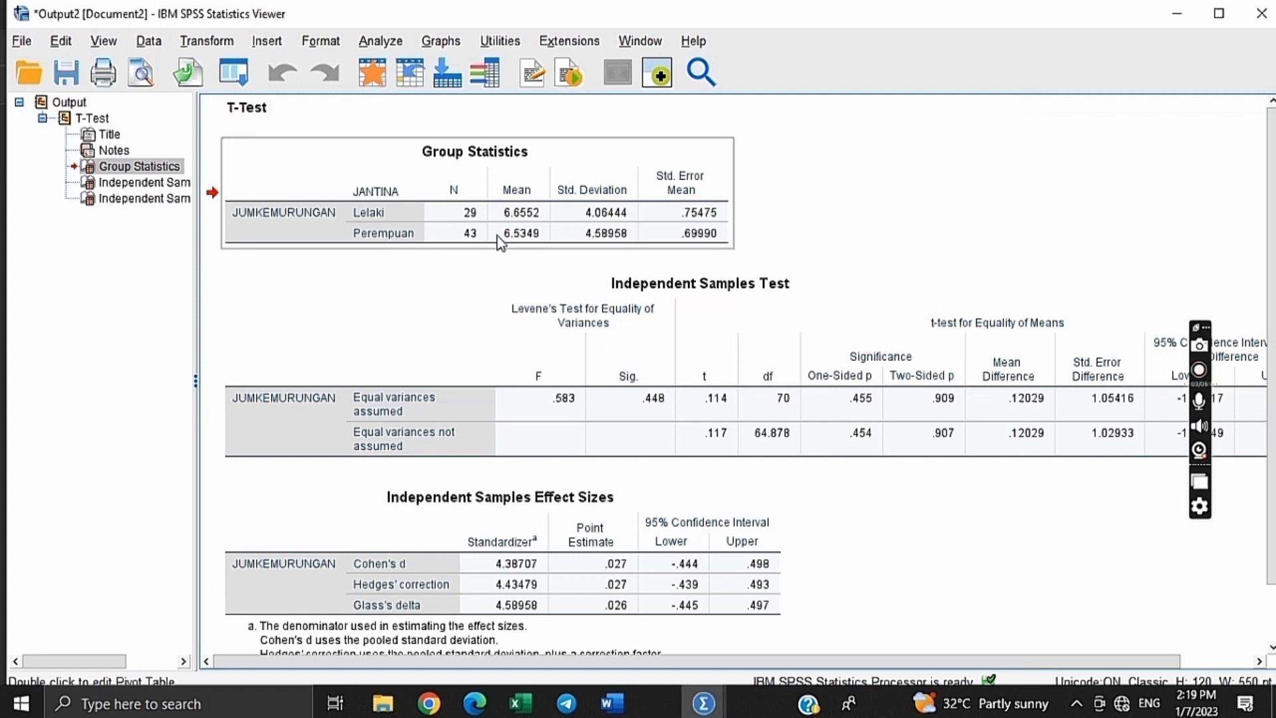
{"action": "left_click", "coordinate": [588, 187]}
{"action": "left_click", "coordinate": [807, 306]}
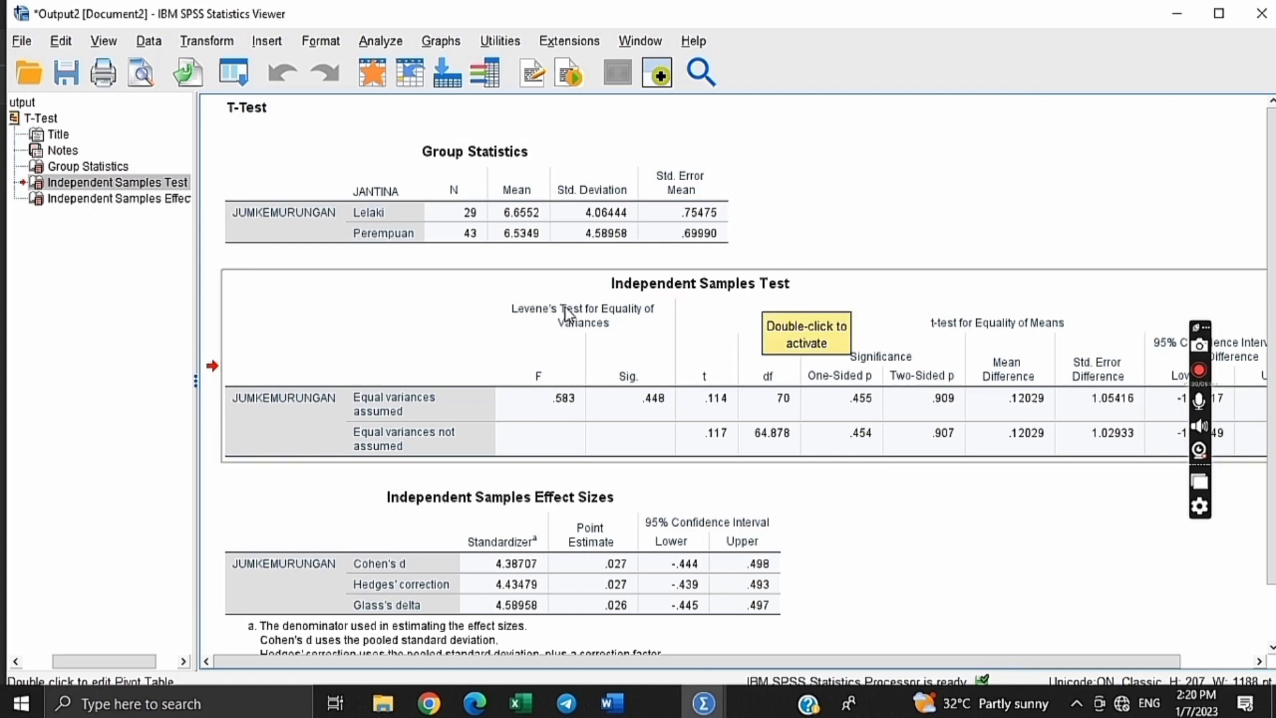
{"action": "left_click", "coordinate": [632, 377]}
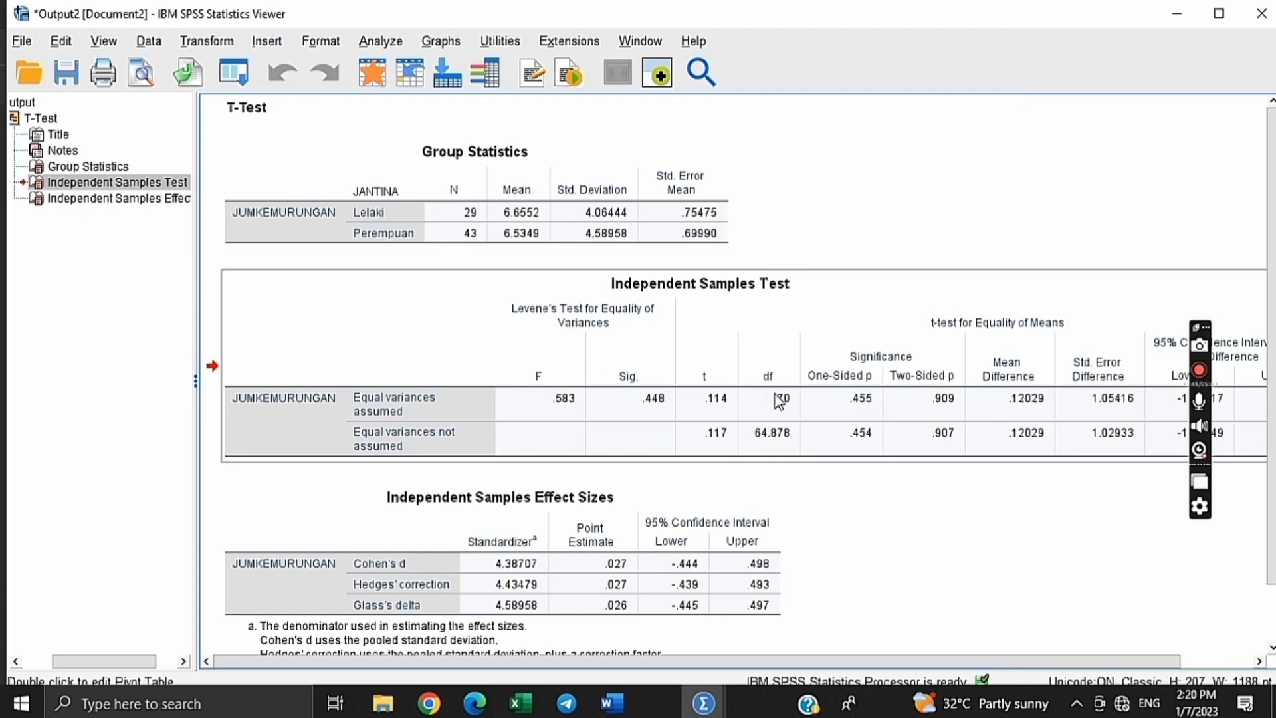
{"action": "left_click", "coordinate": [845, 351]}
{"action": "left_click", "coordinate": [934, 406]}
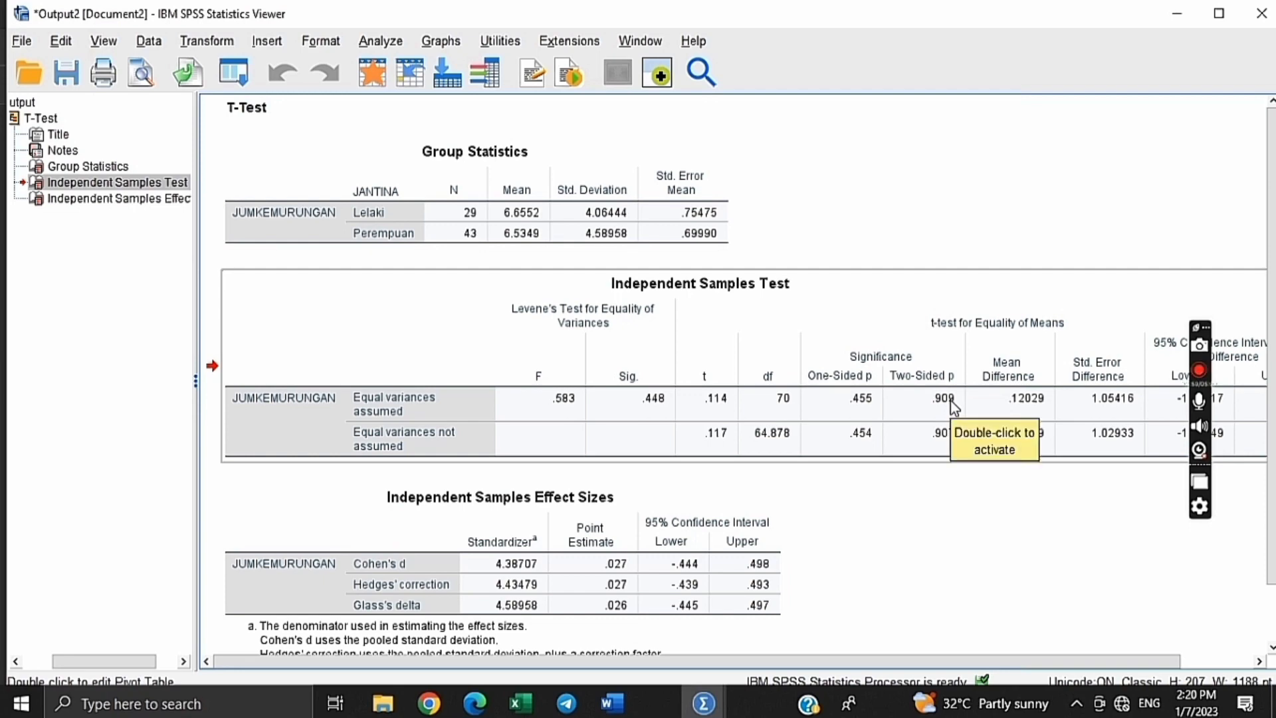
{"action": "left_click", "coordinate": [950, 400]}
Switch to the t-test report PDF in Edge and read on to Persoalan Kajian 2 with its hypothesis and variables.
{"action": "mouse_move", "coordinate": [487, 703]}
{"action": "left_click", "coordinate": [499, 630]}
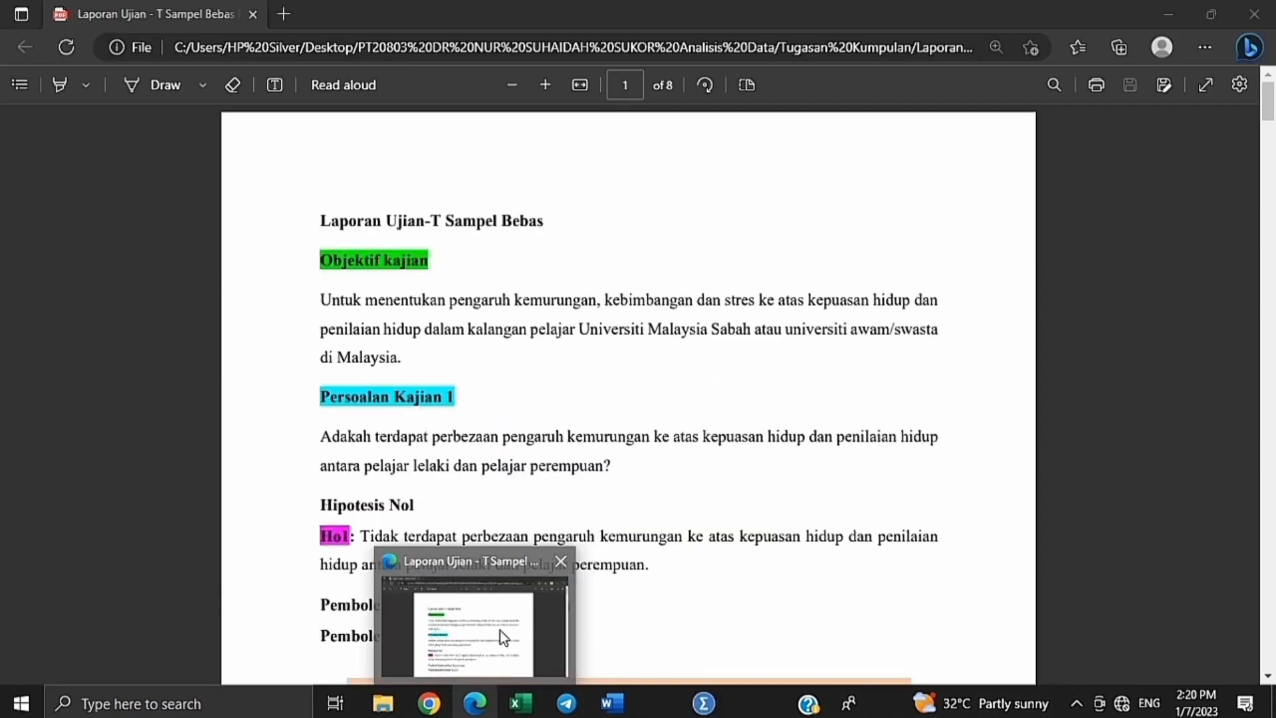
{"action": "scroll", "coordinate": [578, 578], "scroll_direction": "down", "scroll_amount": 5}
{"action": "scroll", "coordinate": [580, 583], "scroll_direction": "down", "scroll_amount": 10}
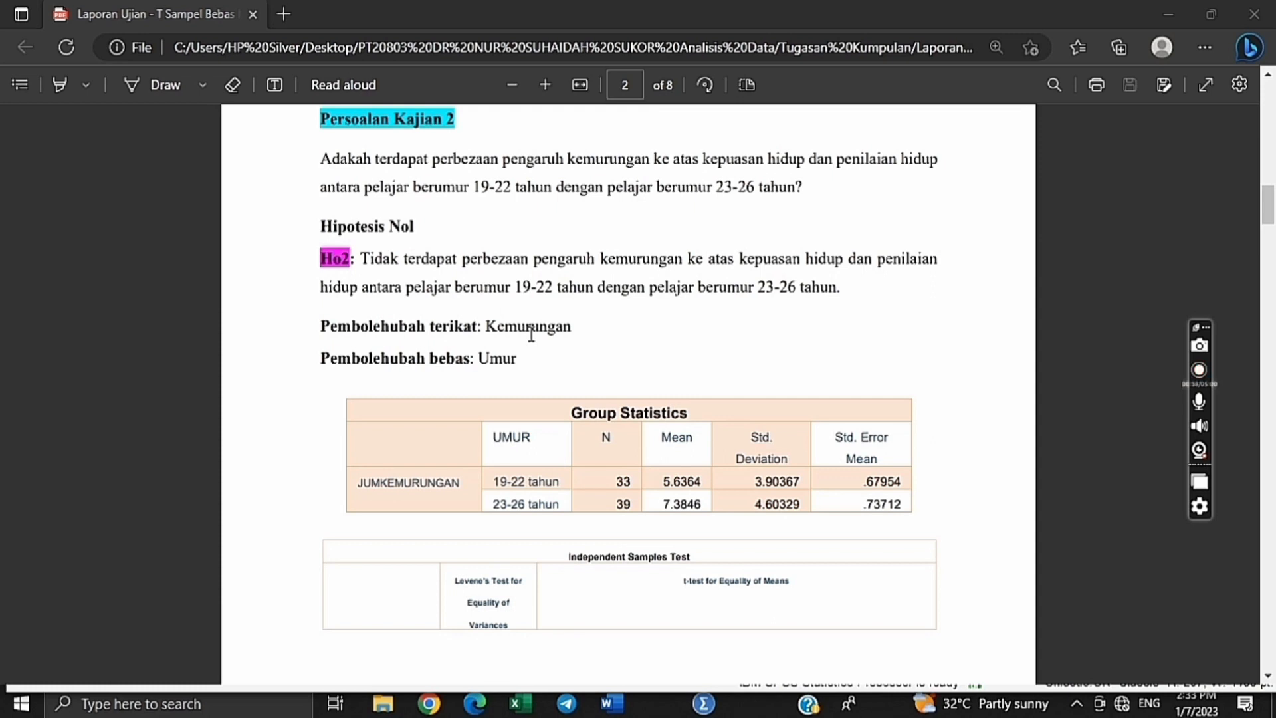
Return to the SPSS data file and reopen the Independent-Samples T Test for JUMKEMURUNGAN with UMUR as the grouping variable.
{"action": "mouse_move", "coordinate": [694, 706]}
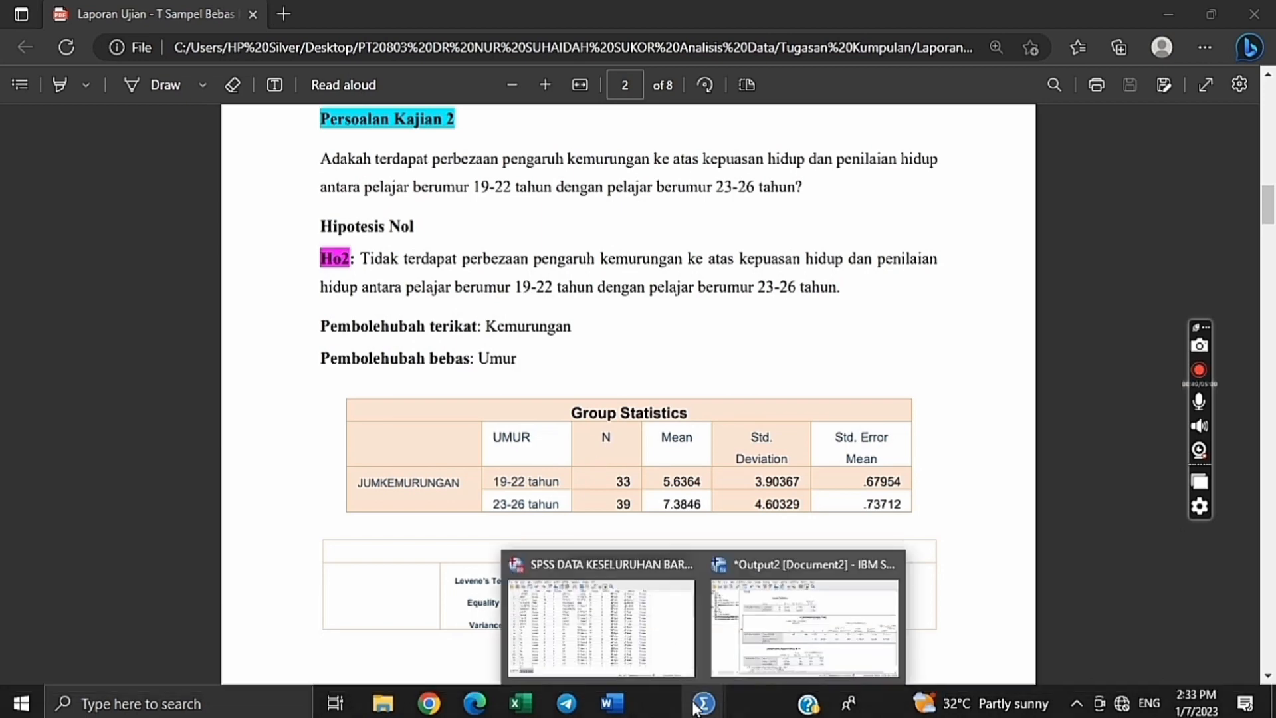
{"action": "left_click", "coordinate": [641, 637]}
{"action": "left_click", "coordinate": [274, 41]}
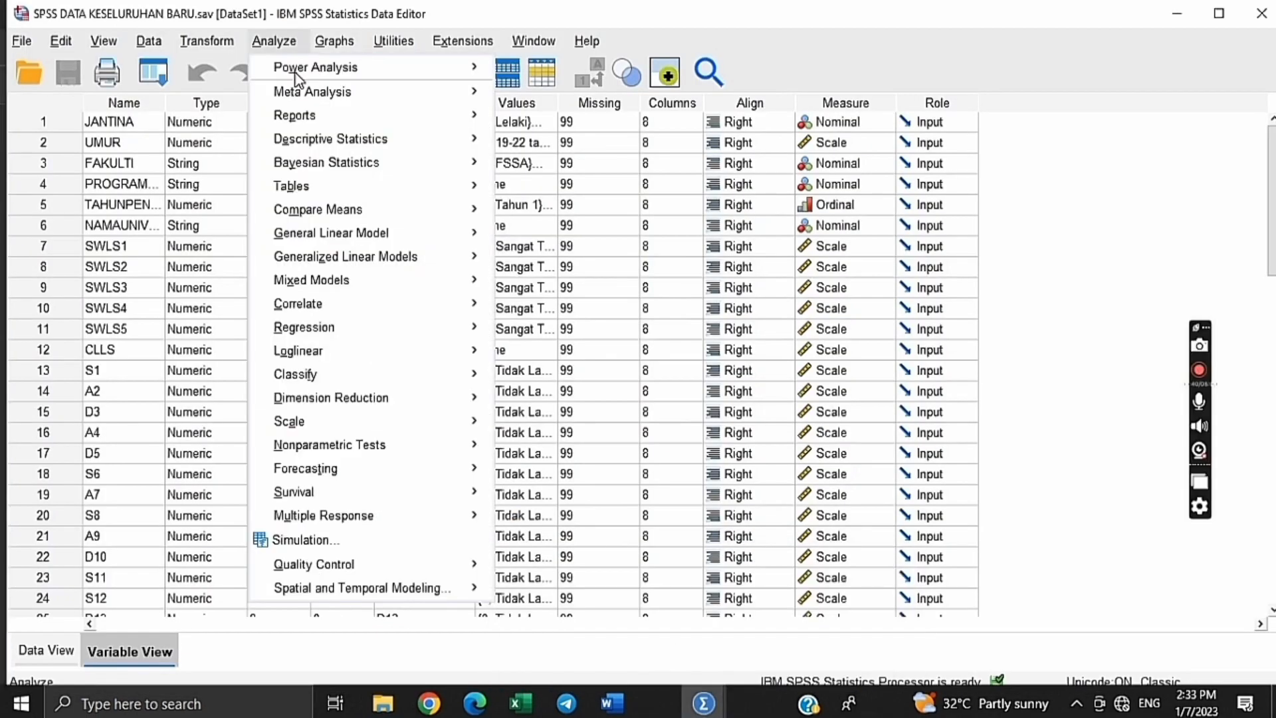
{"action": "mouse_move", "coordinate": [346, 211]}
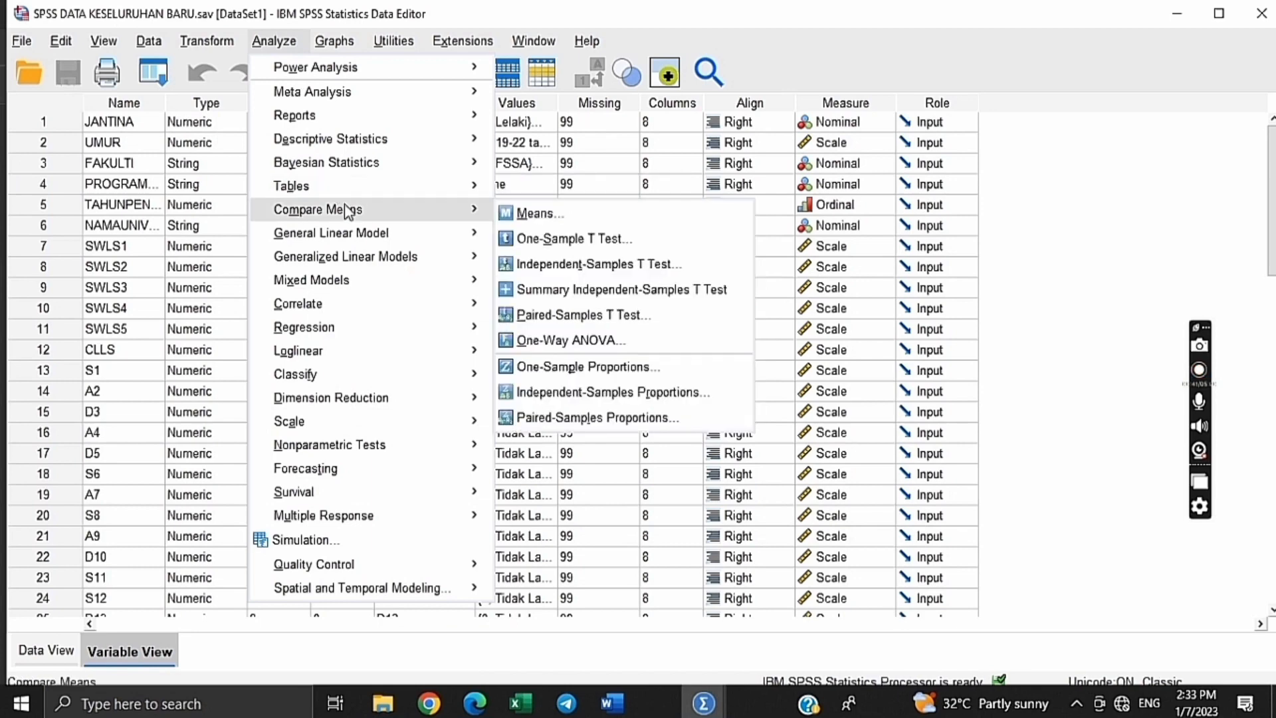
{"action": "left_click", "coordinate": [555, 266]}
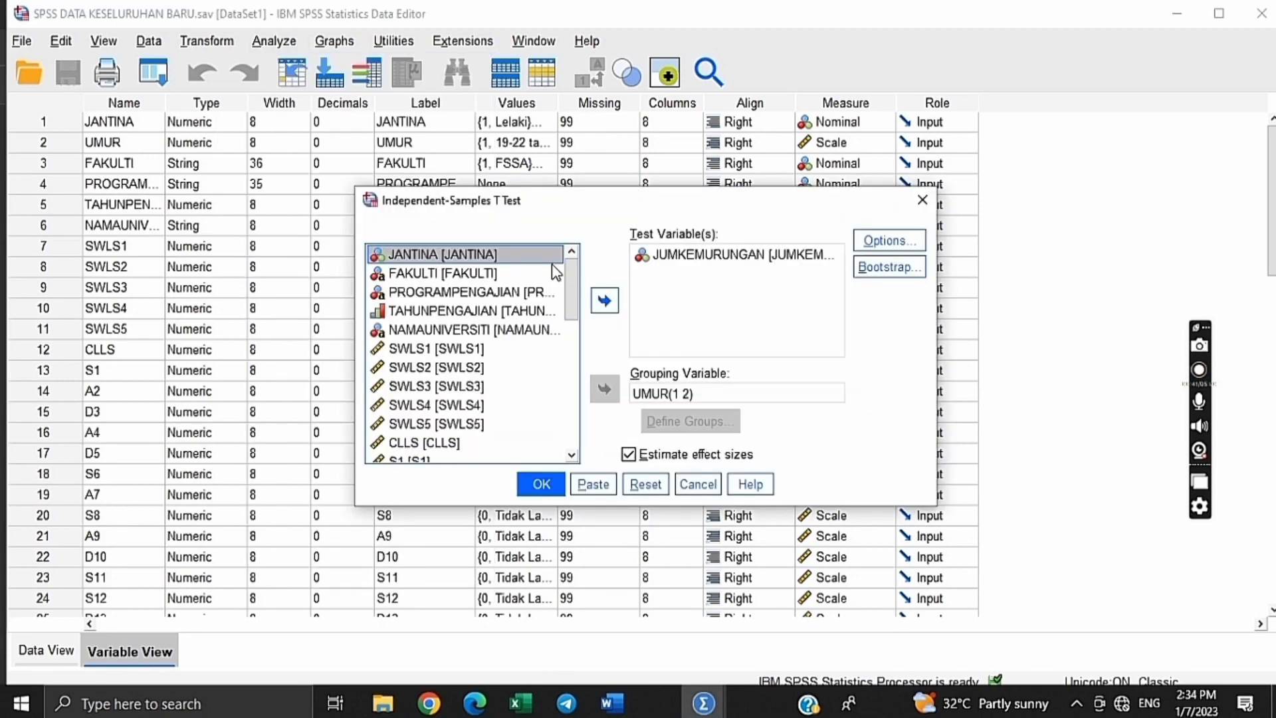
{"action": "left_click", "coordinate": [699, 265]}
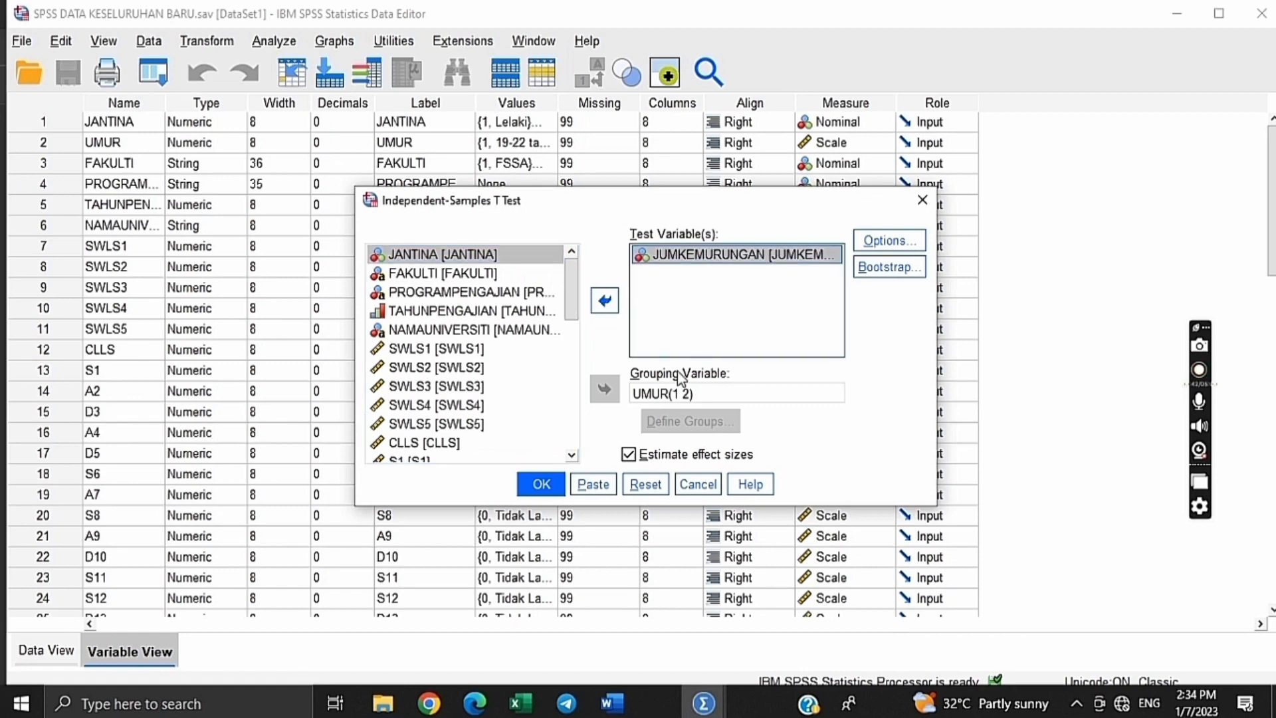
{"action": "left_click", "coordinate": [713, 393]}
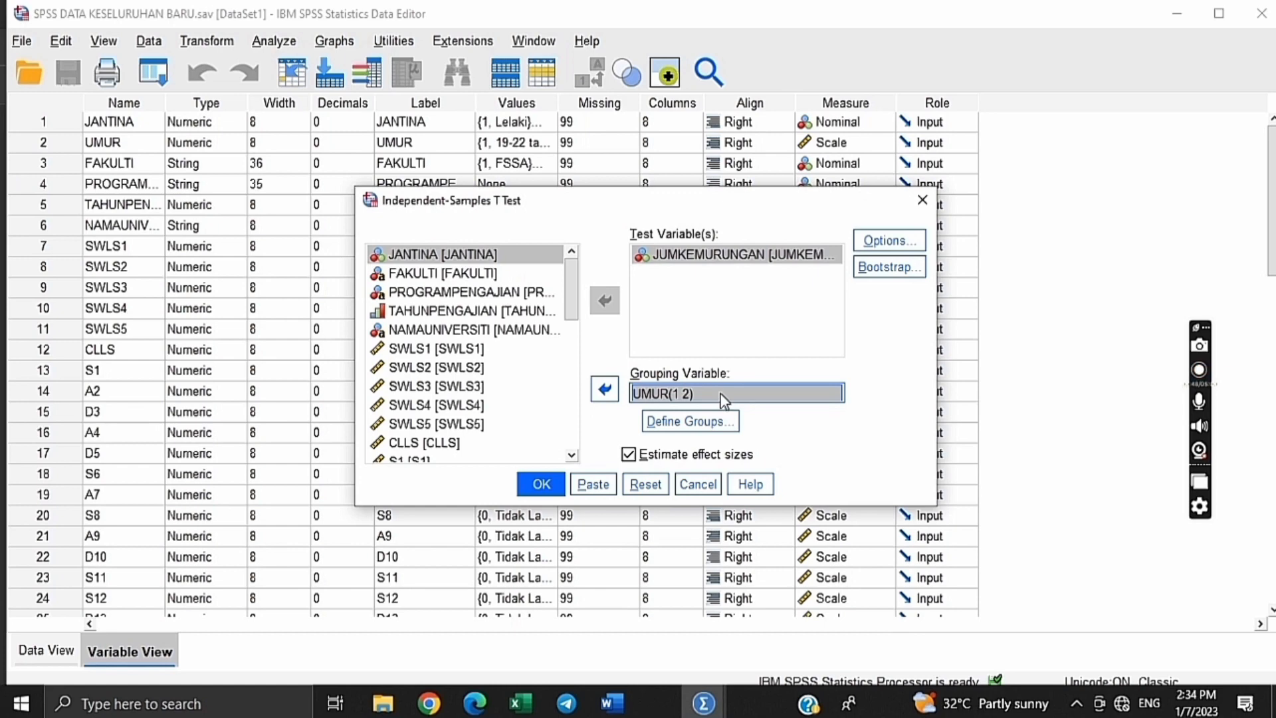
Confirm 1 and 2 as the specified group values for UMUR and run the t-test.
{"action": "left_click", "coordinate": [704, 421]}
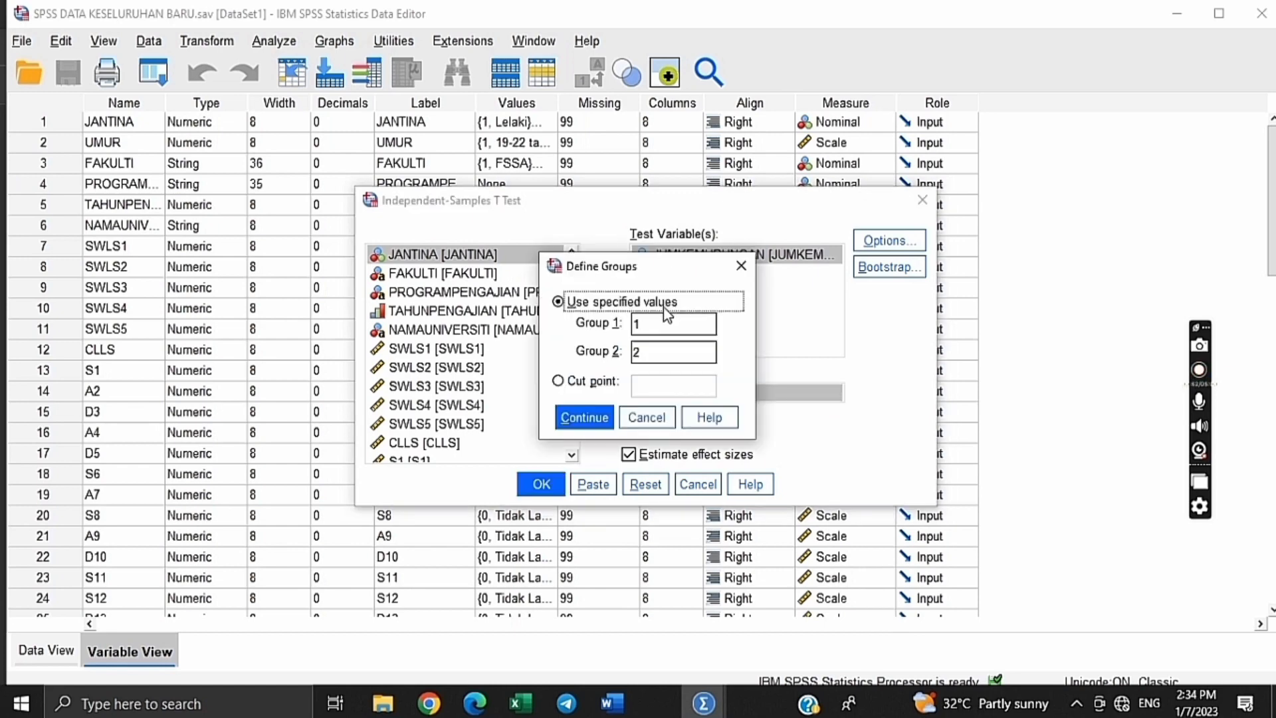
{"action": "left_click", "coordinate": [663, 321]}
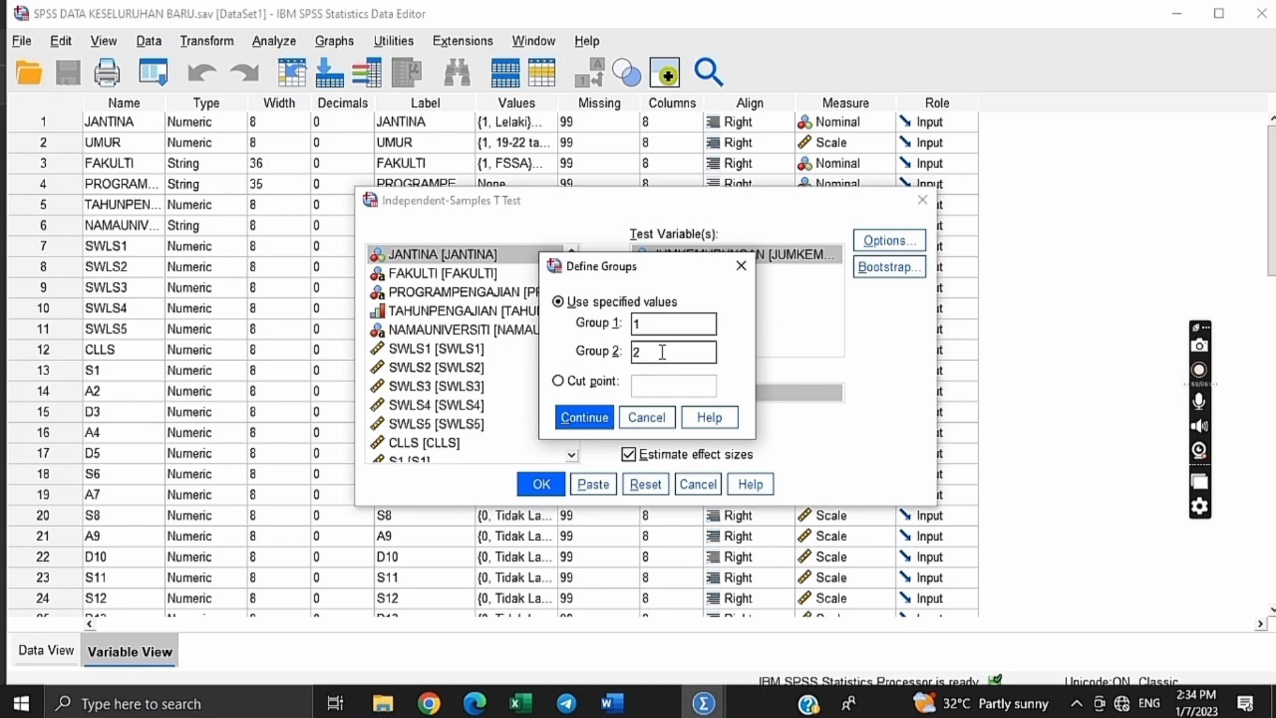
{"action": "left_click", "coordinate": [601, 416]}
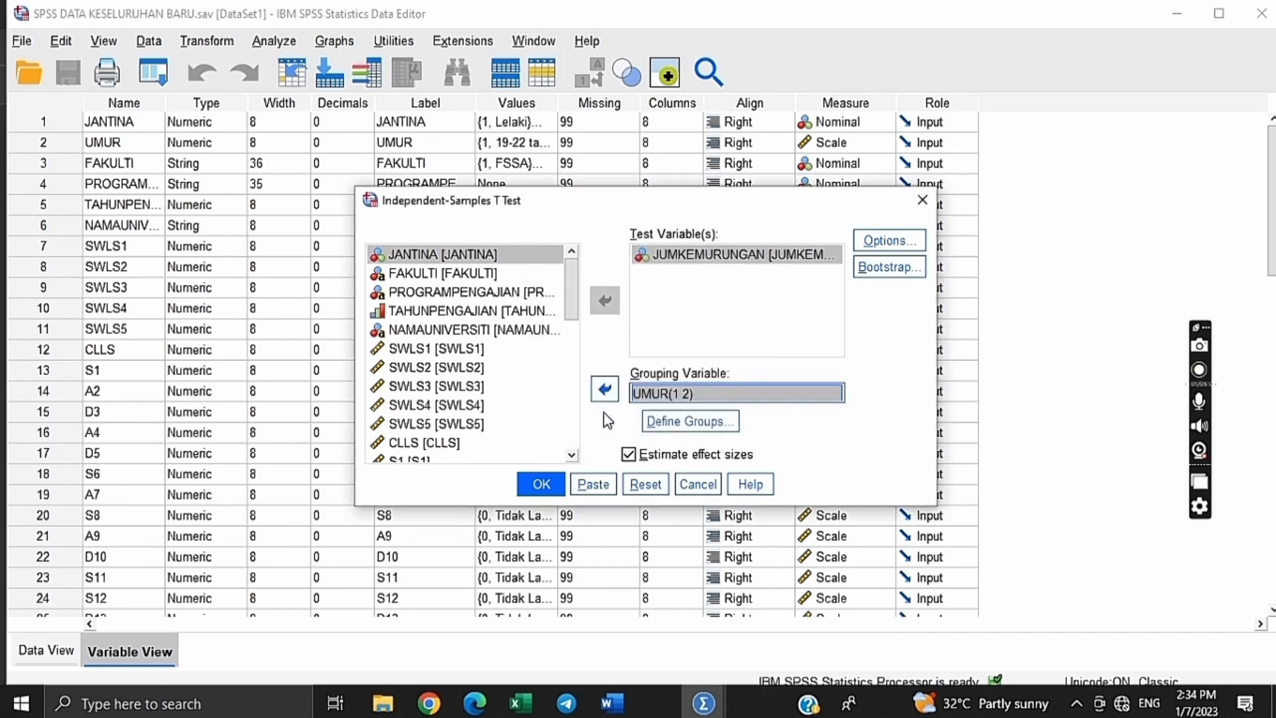
{"action": "left_click", "coordinate": [555, 487]}
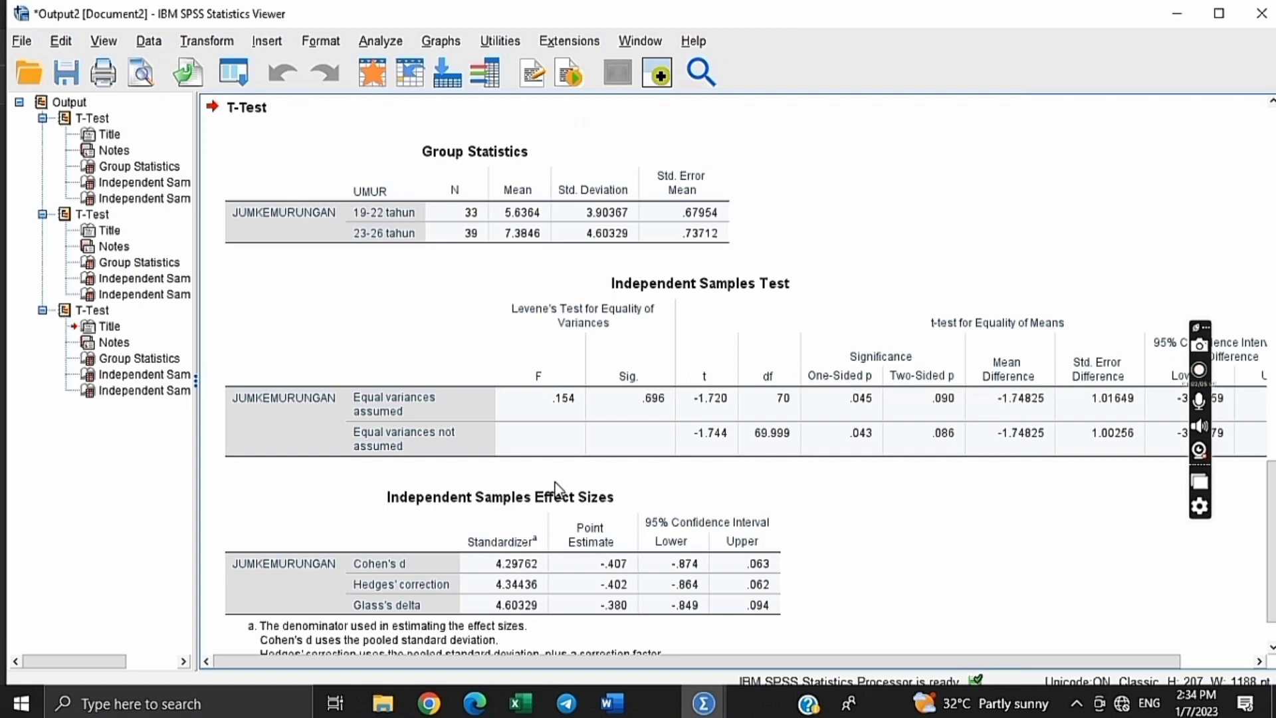
Examine N, mean and standard deviation by UMUR, plus Levene's significance, the equal-variances row and the two-sided p for JUMKEMURUNGAN.
{"action": "left_click", "coordinate": [355, 160]}
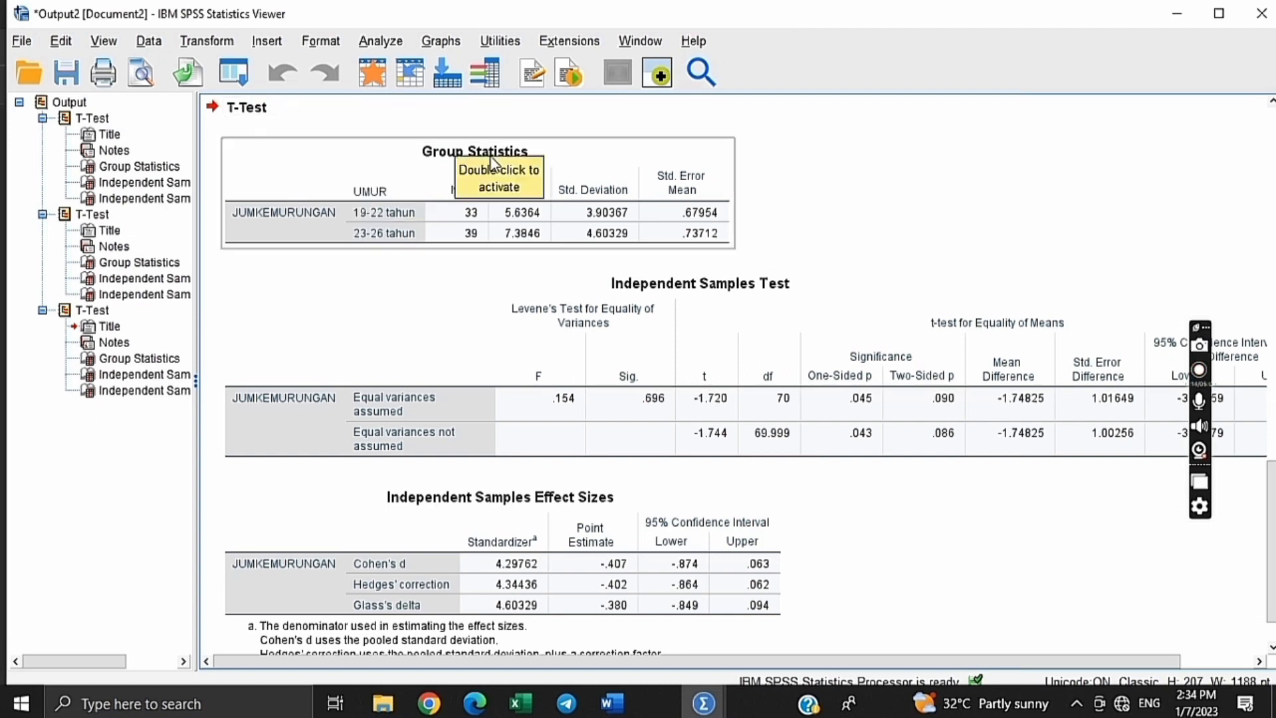
{"action": "left_click", "coordinate": [409, 159]}
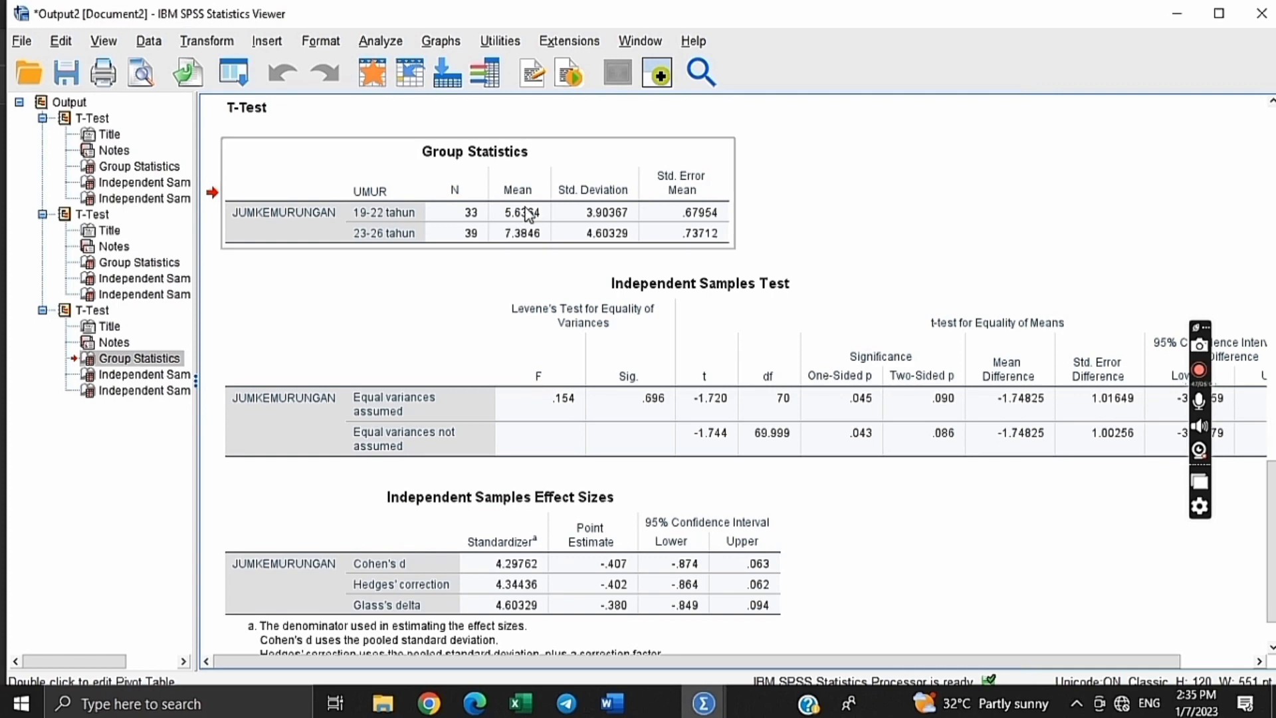
{"action": "left_click", "coordinate": [603, 191]}
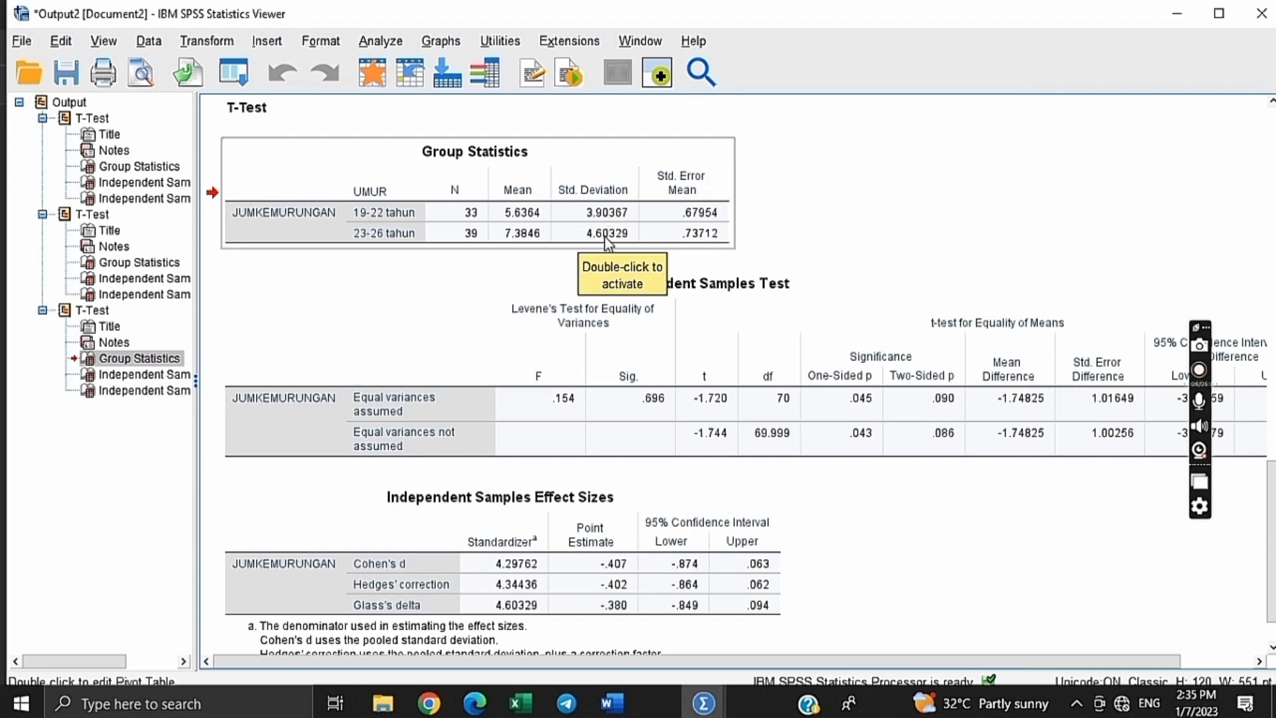
{"action": "left_click", "coordinate": [483, 324]}
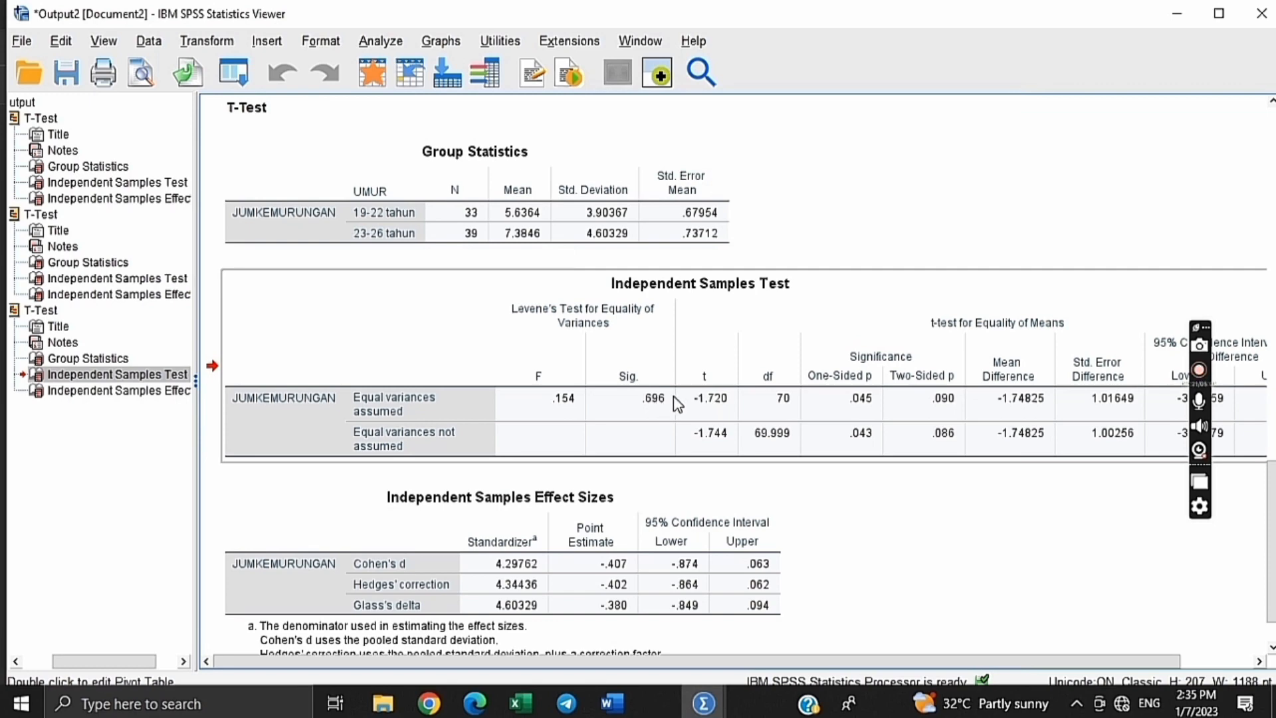
{"action": "left_click", "coordinate": [412, 401]}
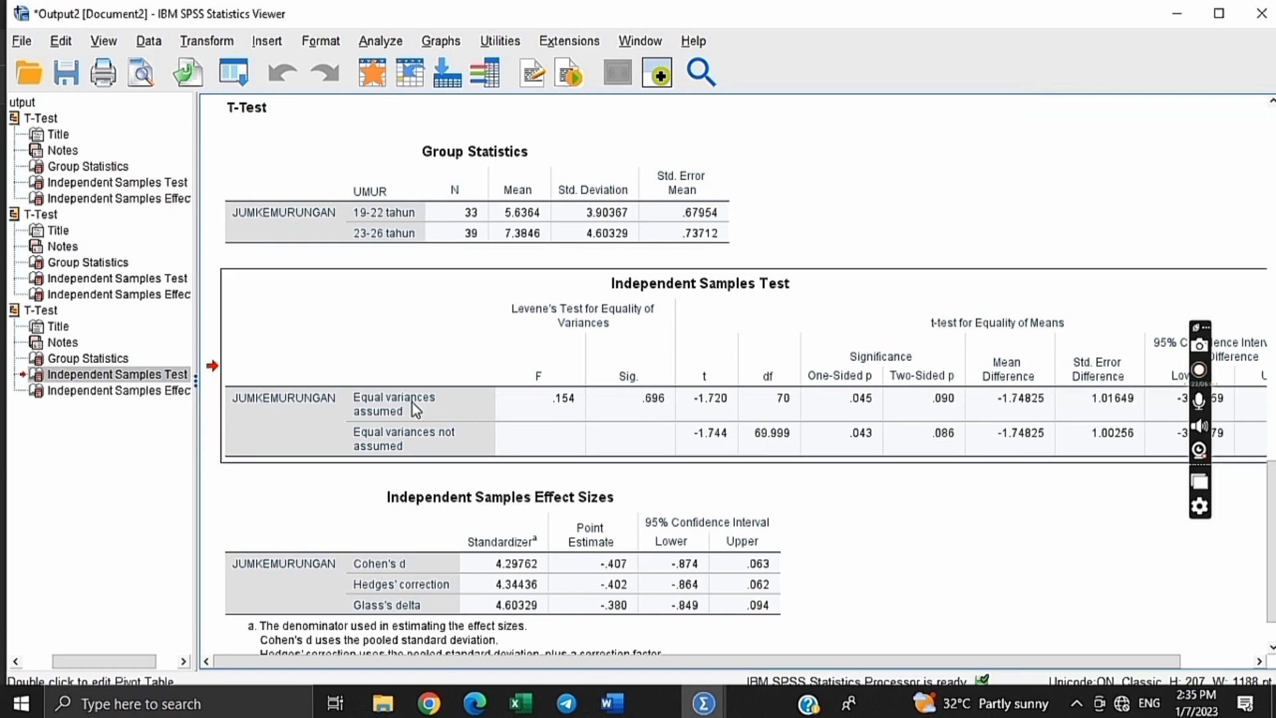
{"action": "left_click", "coordinate": [362, 402]}
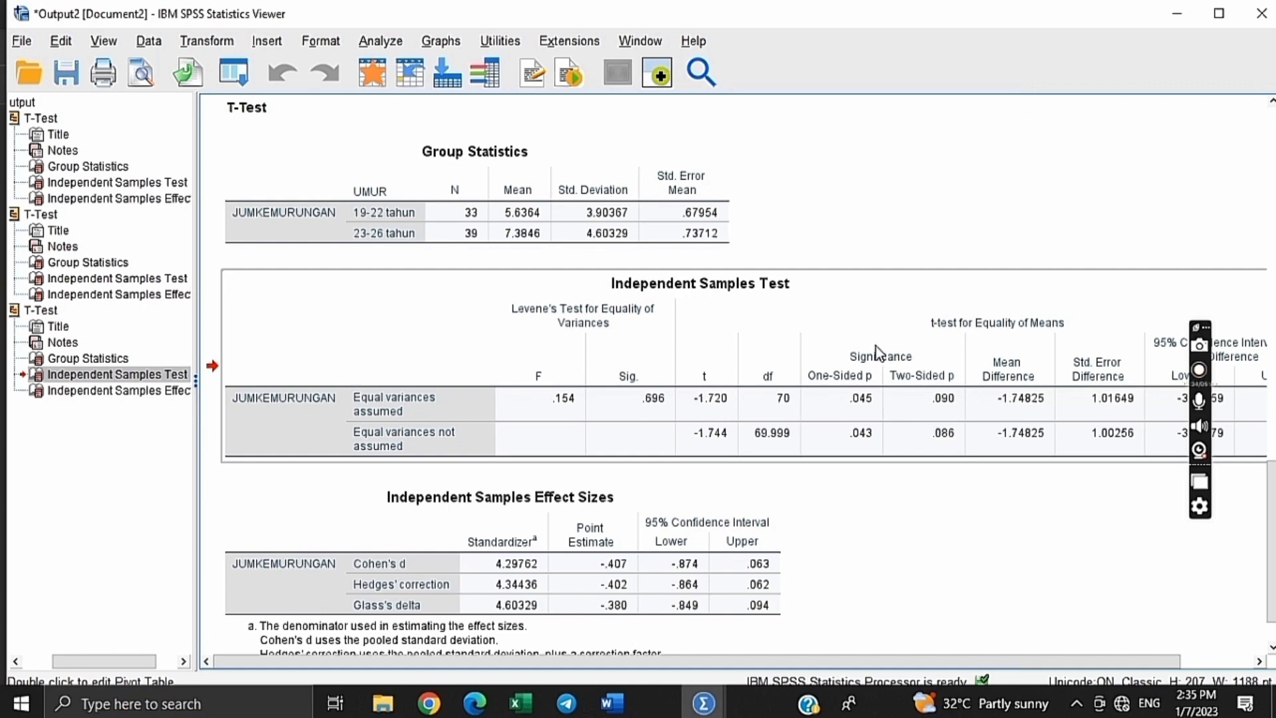
{"action": "left_click", "coordinate": [855, 356]}
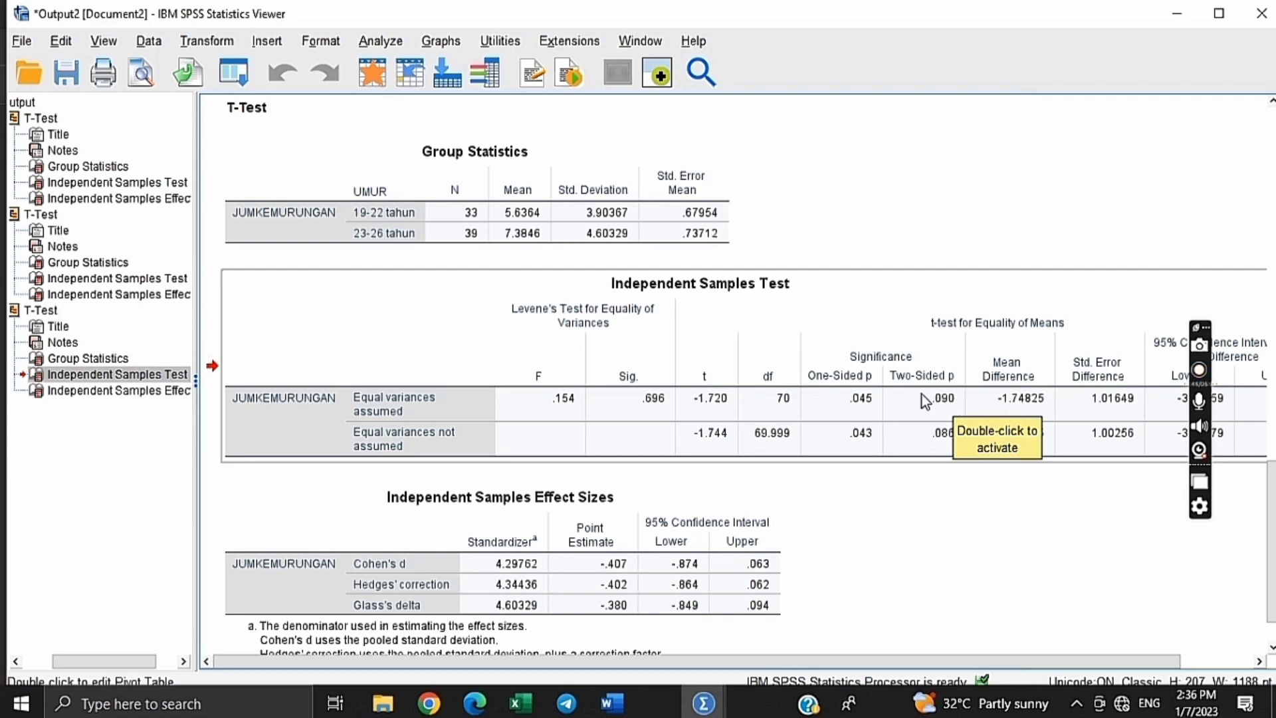
Switch to the t-test report PDF in Edge and read the Persoalan Kajian 2 interpretation, continuing to Persoalan Kajian 3 with its hypothesis and variables.
{"action": "mouse_move", "coordinate": [475, 702]}
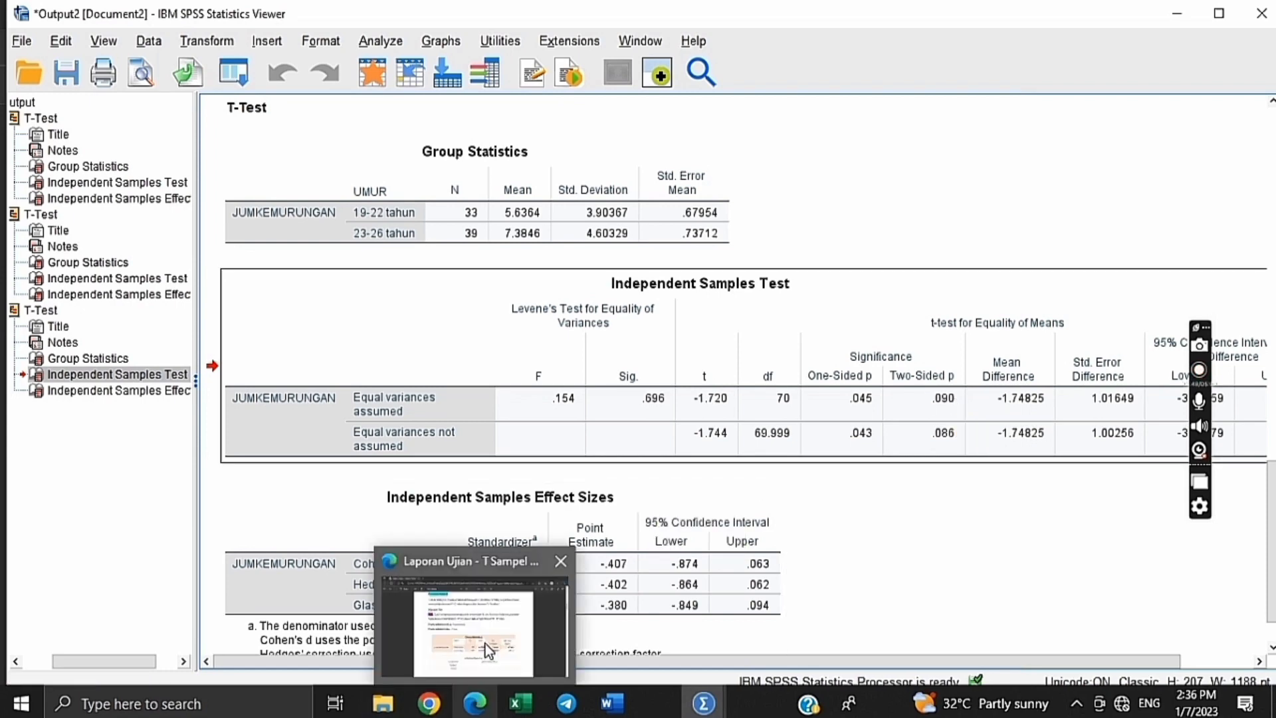
{"action": "left_click", "coordinate": [485, 644]}
{"action": "scroll", "coordinate": [579, 522], "scroll_direction": "down", "scroll_amount": 10}
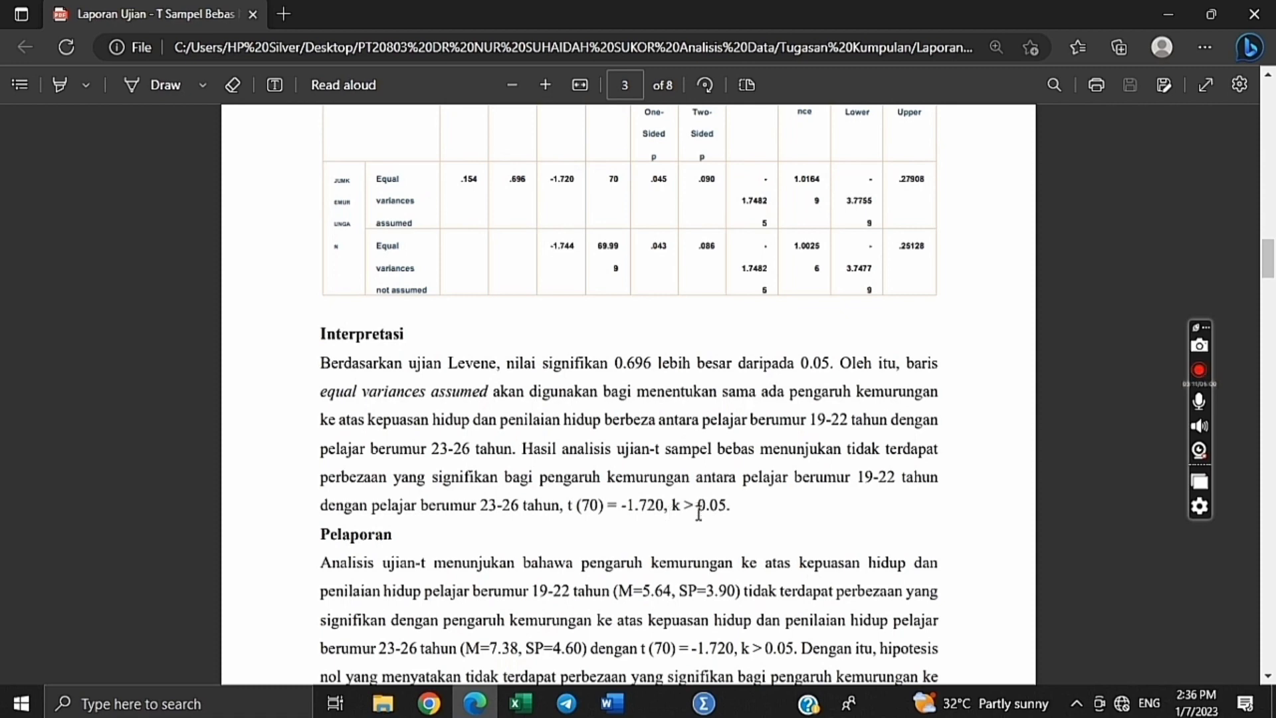
{"action": "scroll", "coordinate": [738, 508], "scroll_direction": "down", "scroll_amount": 2}
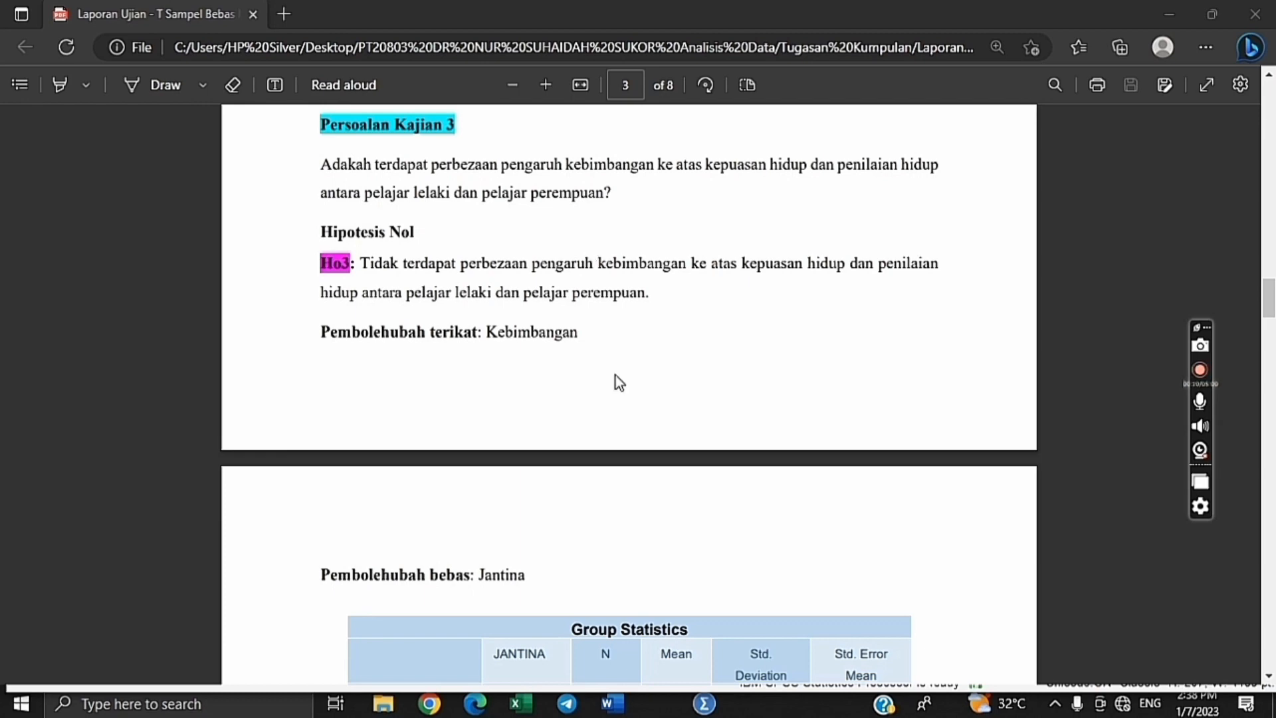
Return to the SPSS data file, reopen the Independent-Samples T Test and clear its previous settings.
{"action": "mouse_move", "coordinate": [712, 710]}
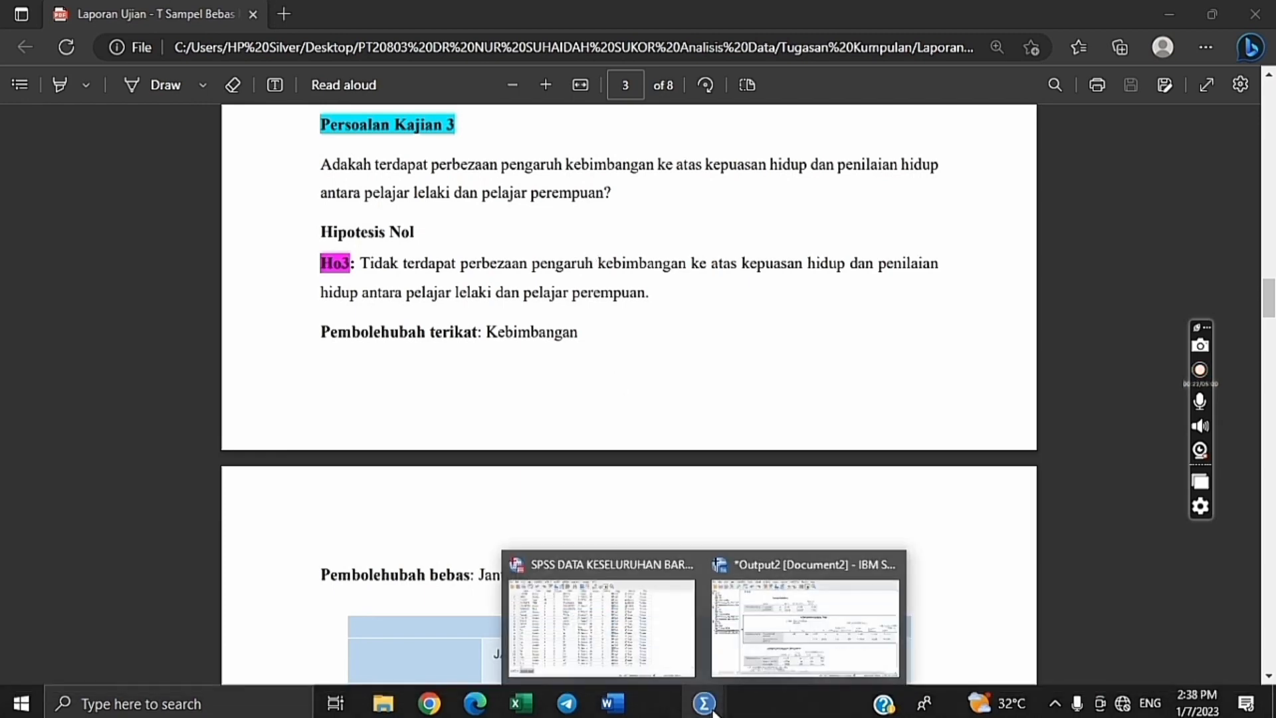
{"action": "left_click", "coordinate": [647, 632]}
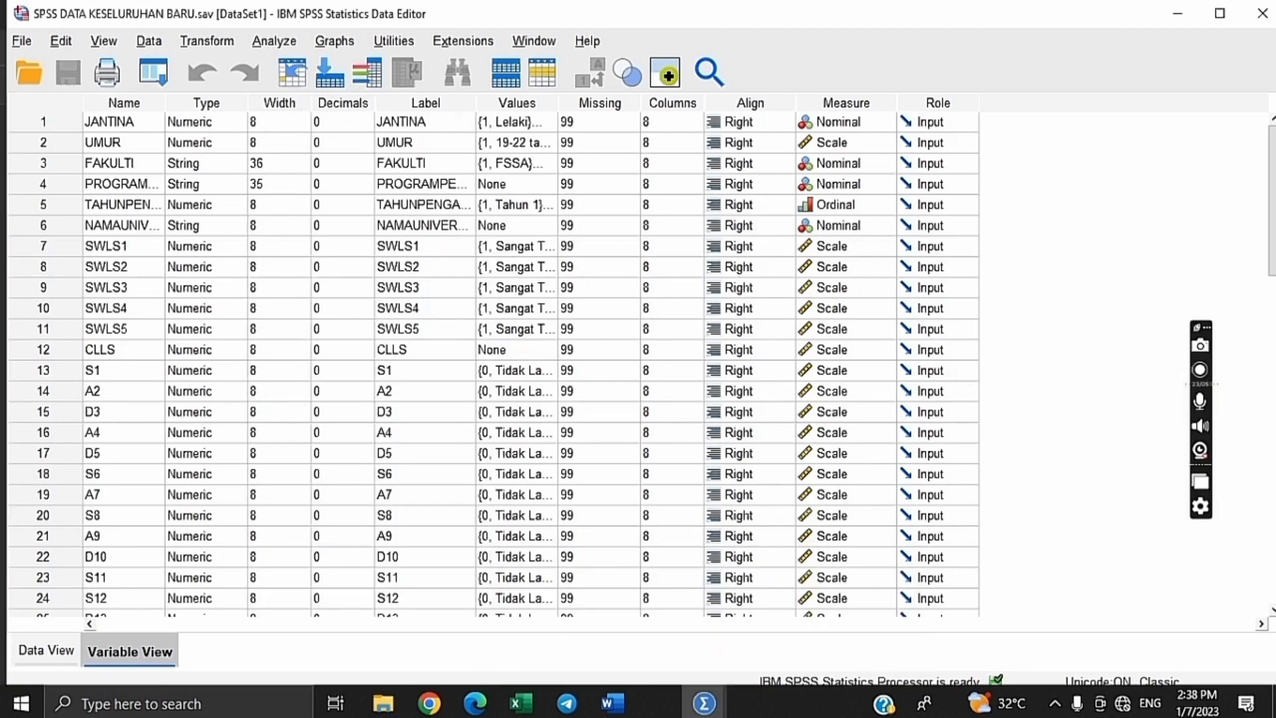
{"action": "left_click", "coordinate": [284, 42]}
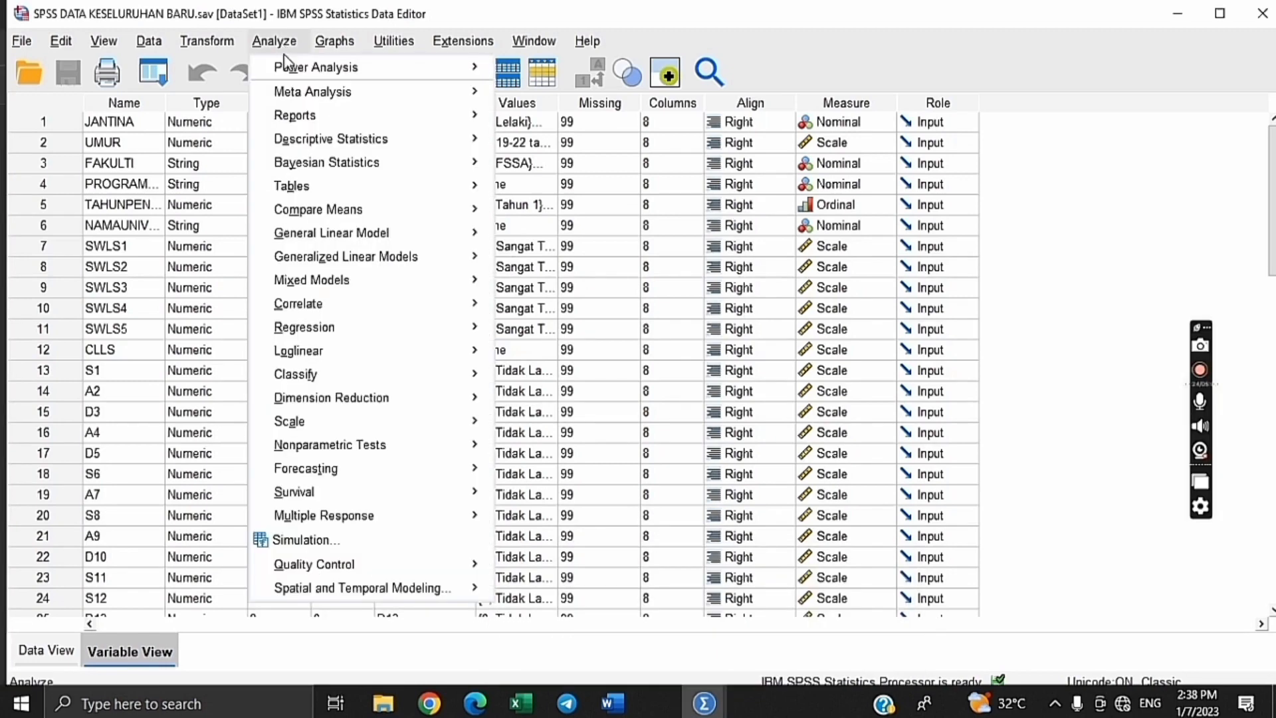
{"action": "mouse_move", "coordinate": [480, 209]}
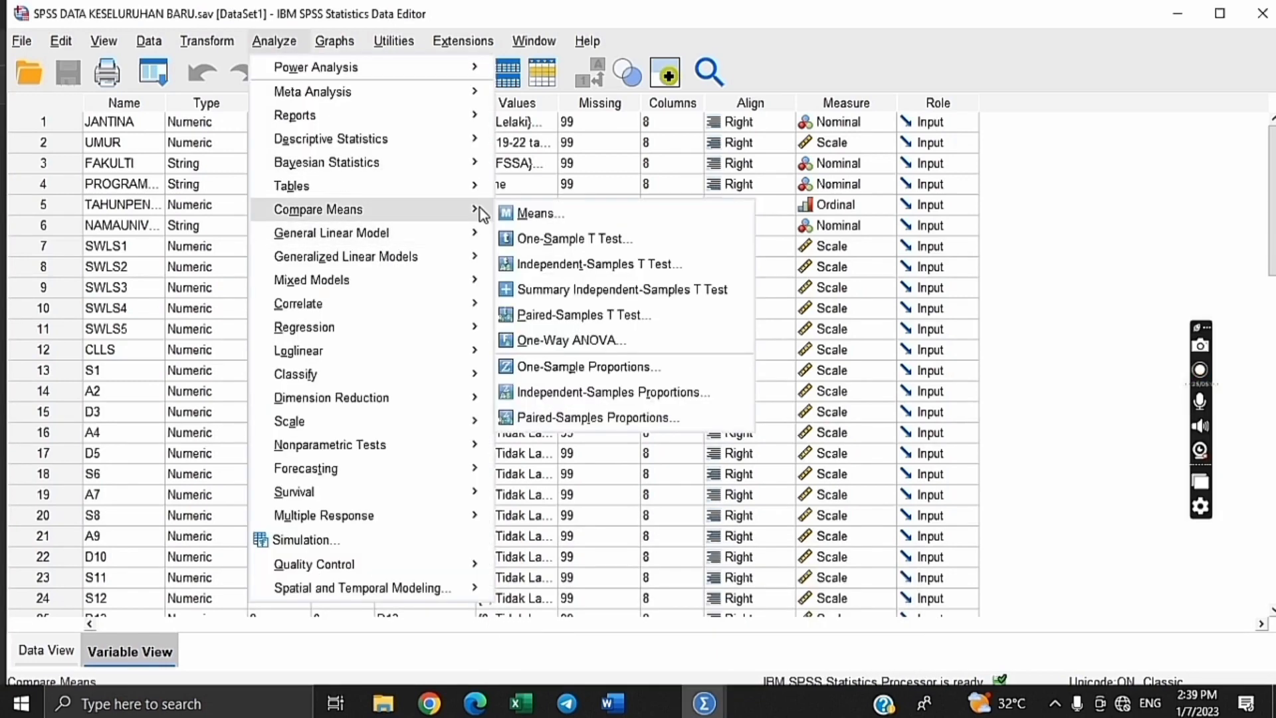
{"action": "left_click", "coordinate": [540, 263]}
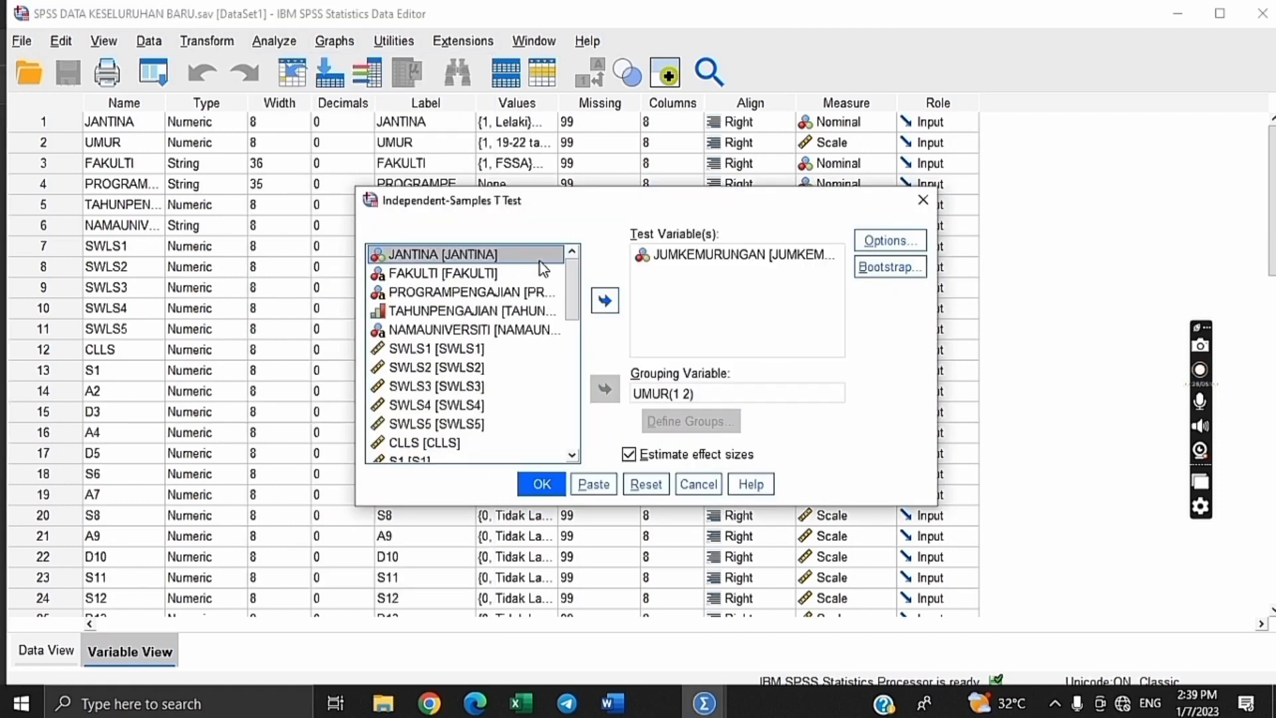
{"action": "left_click", "coordinate": [644, 485]}
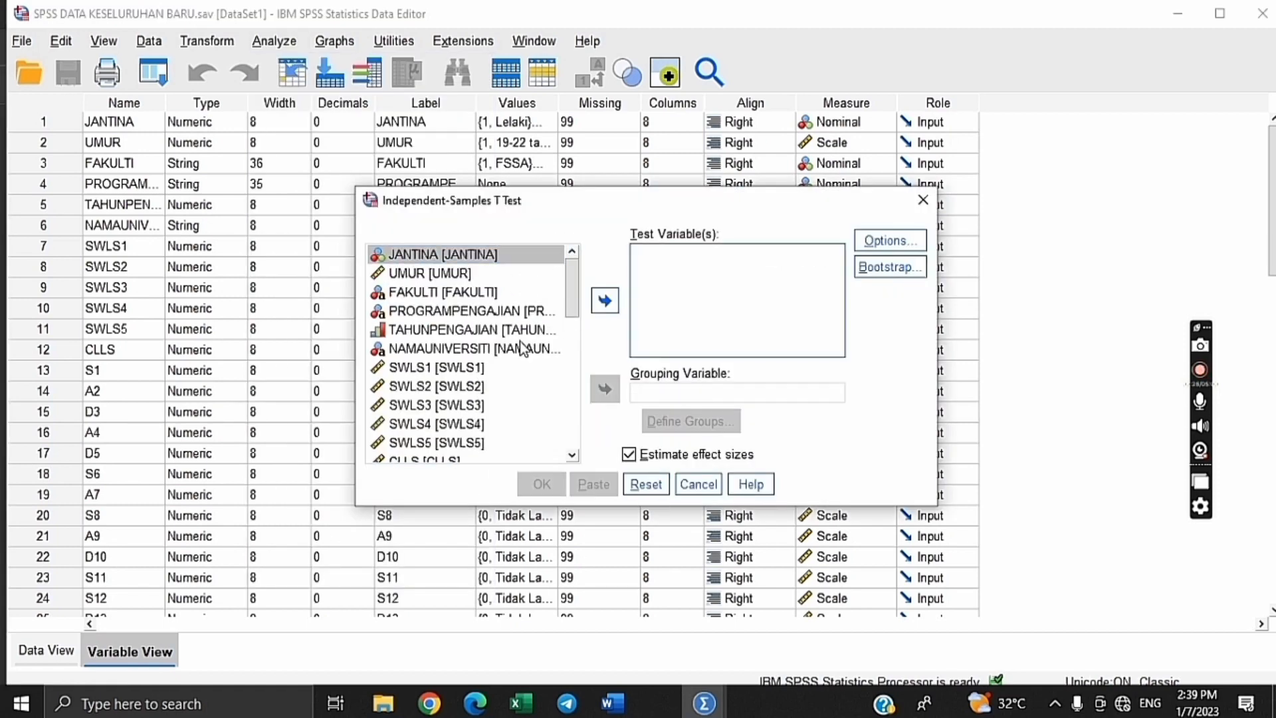
Assign JUMKEBIMBANGAN as the test variable and JANTINA as the grouping variable.
{"action": "scroll", "coordinate": [522, 348], "scroll_direction": "down", "scroll_amount": 10}
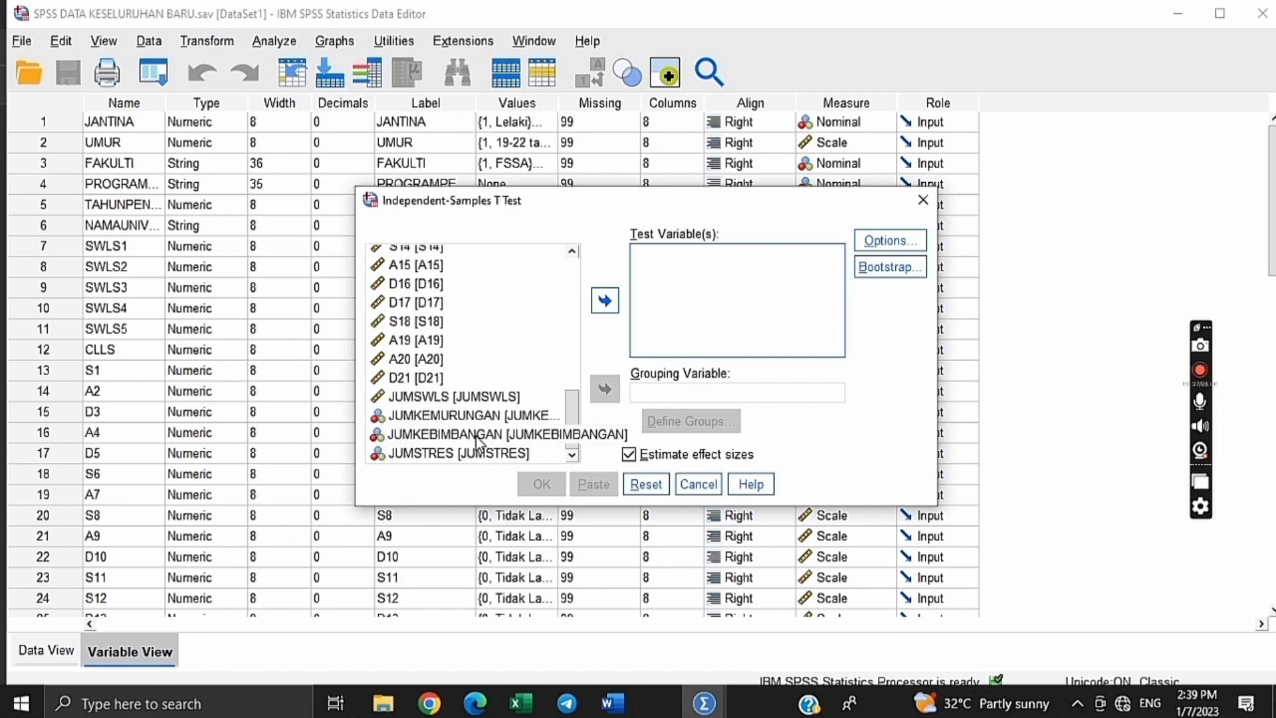
{"action": "double_click", "coordinate": [476, 435]}
{"action": "left_click", "coordinate": [605, 389]}
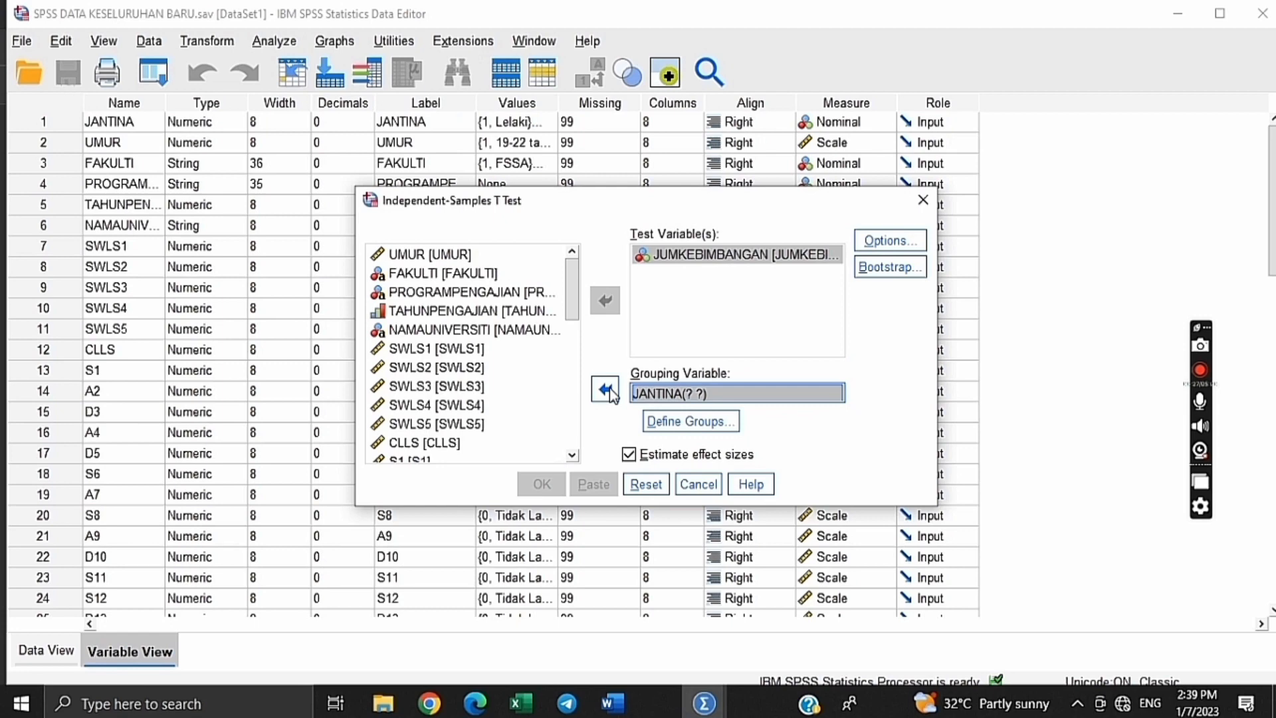
Define groups 1 and 2 as the specified values for JANTINA and run the t-test.
{"action": "left_click", "coordinate": [691, 420]}
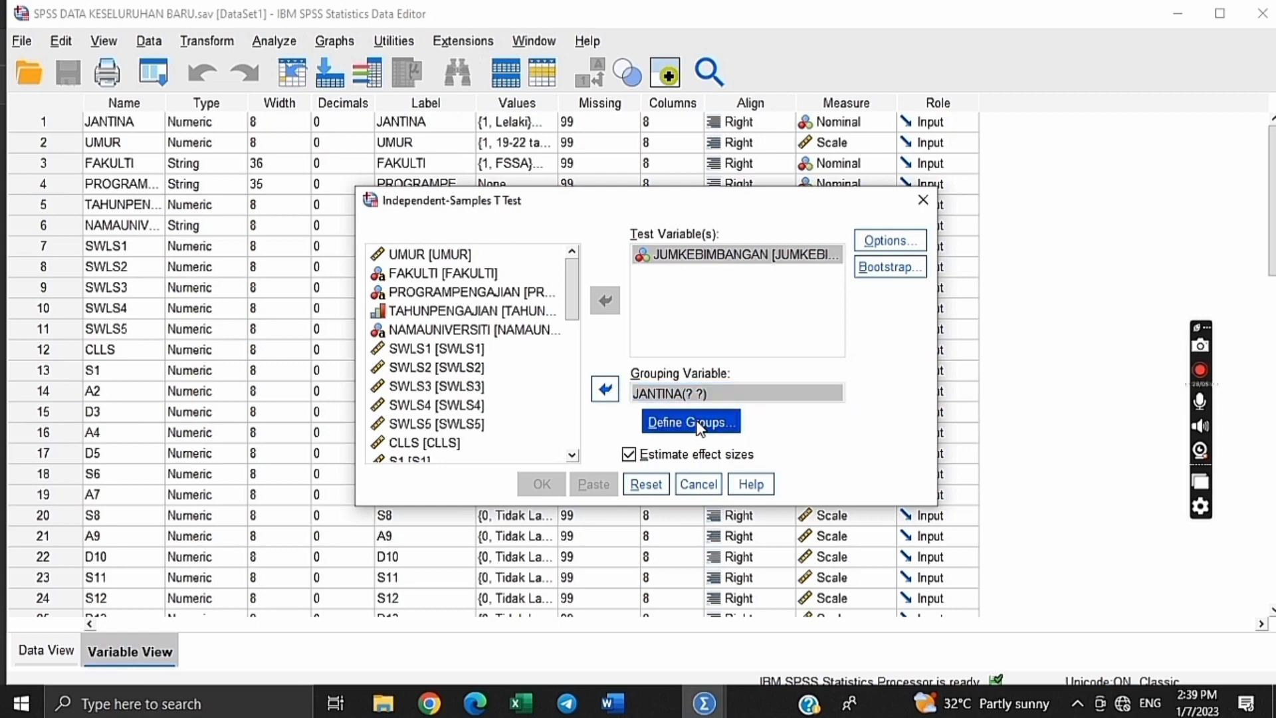
{"action": "left_click", "coordinate": [649, 352]}
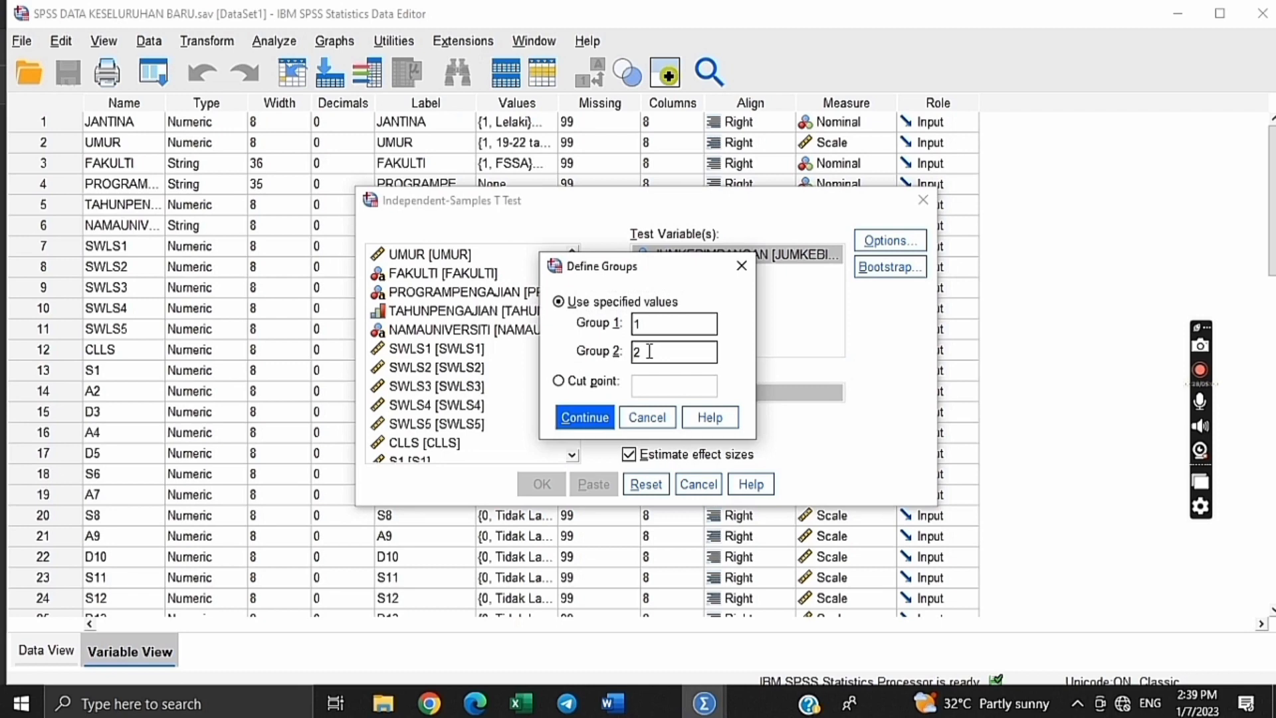
{"action": "left_click", "coordinate": [585, 416]}
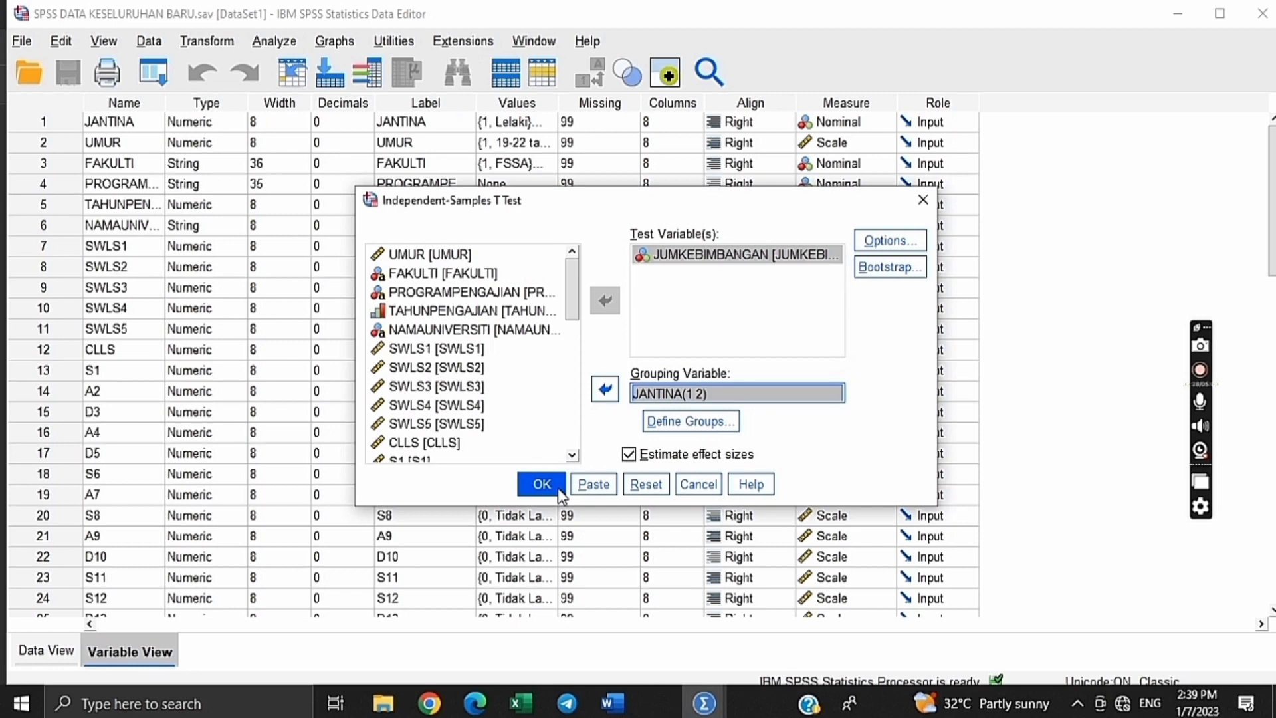
{"action": "left_click", "coordinate": [542, 484]}
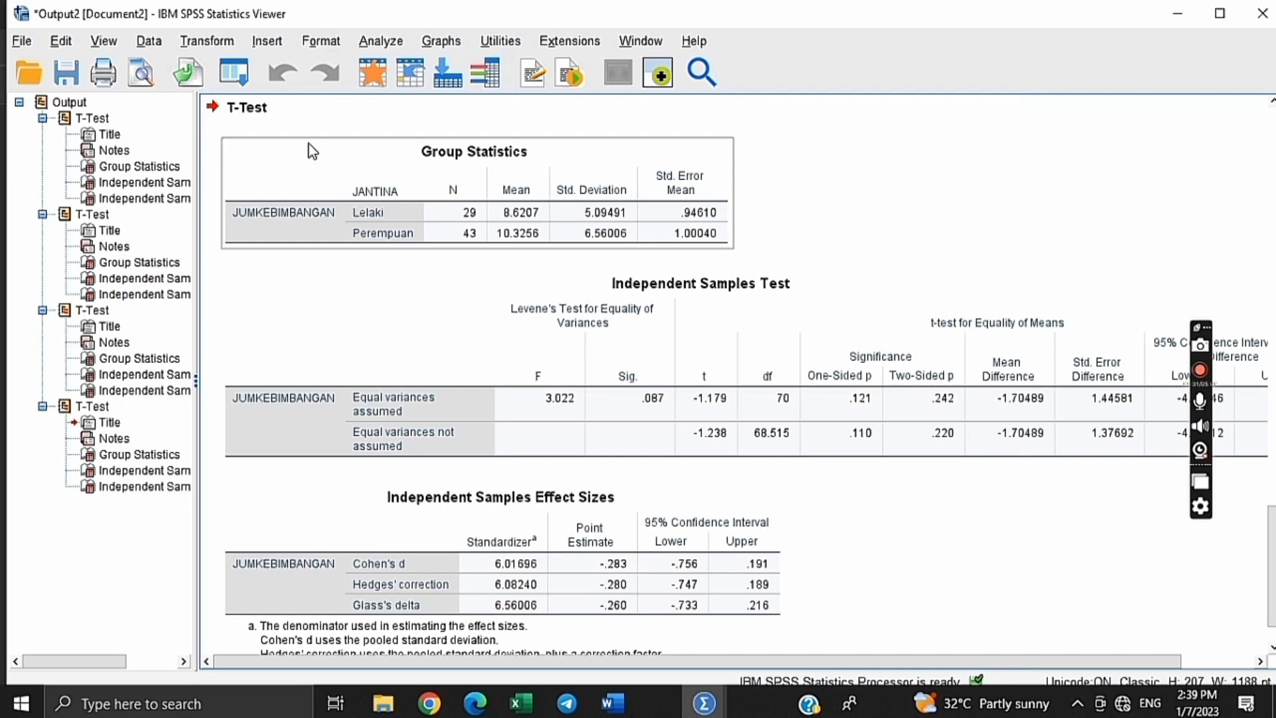
Examine the JUMKEBIMBANGAN group statistics by JANTINA and the Independent Samples Test table, including Levene's significance.
{"action": "left_click", "coordinate": [569, 148]}
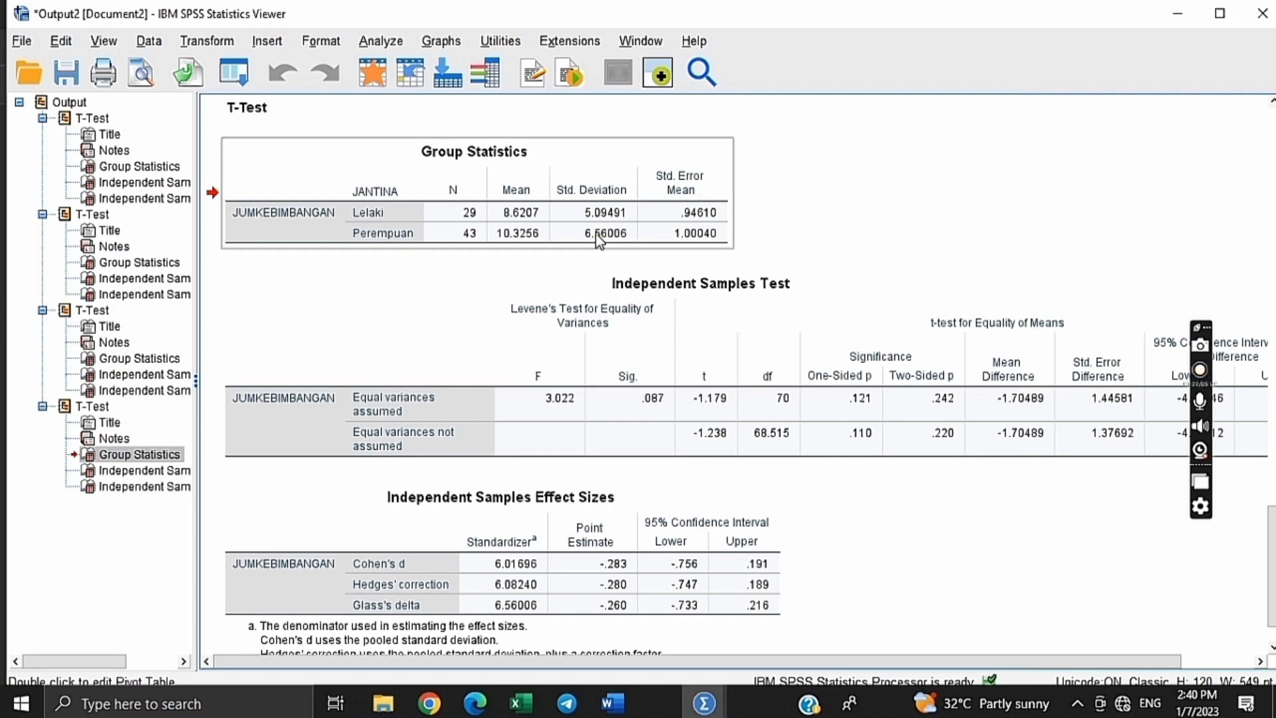
{"action": "left_click", "coordinate": [489, 288]}
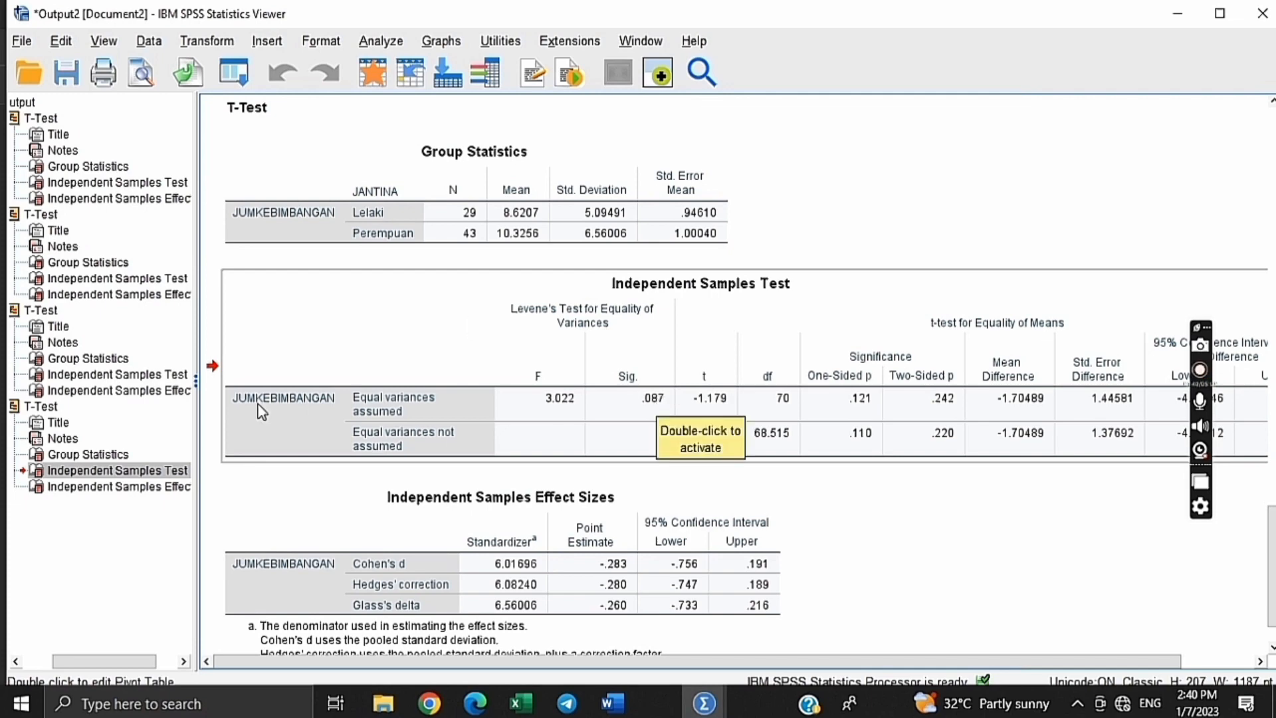
{"action": "left_click", "coordinate": [341, 401]}
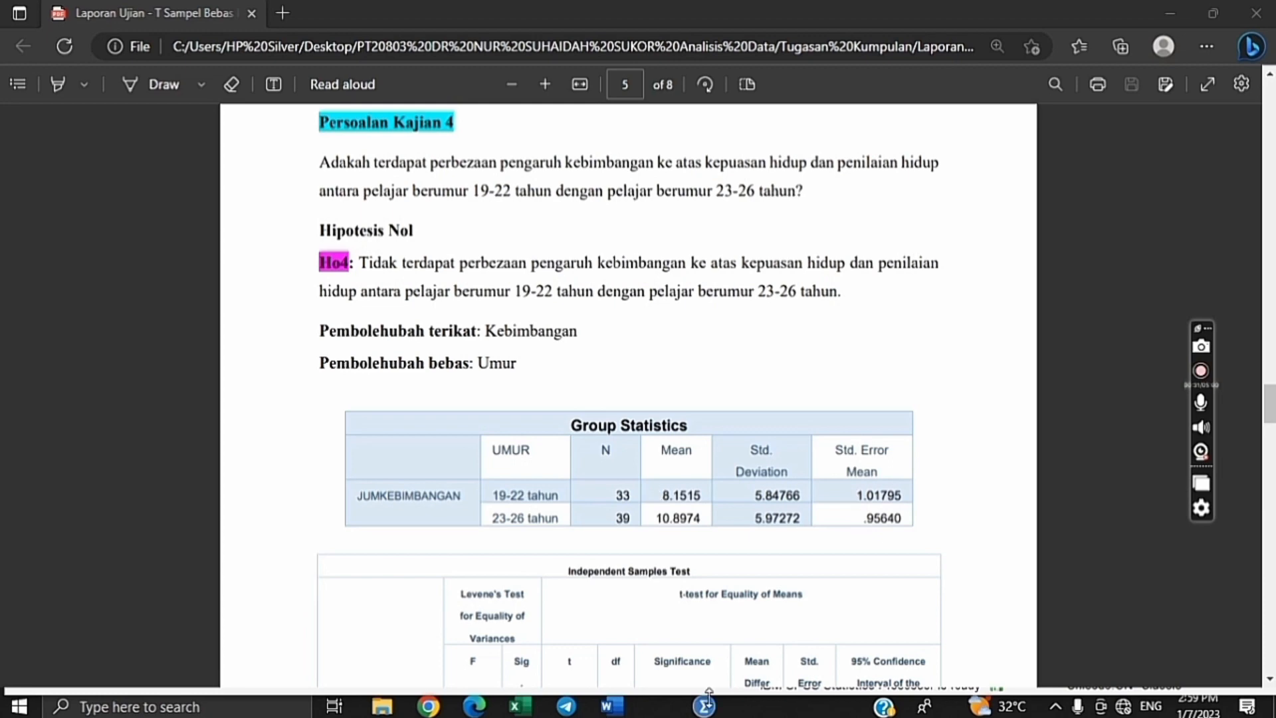
Return from the report to the SPSS data file and run an independent-samples t-test of JUMKEBIMBANGAN grouped by UMUR.
{"action": "mouse_move", "coordinate": [705, 704]}
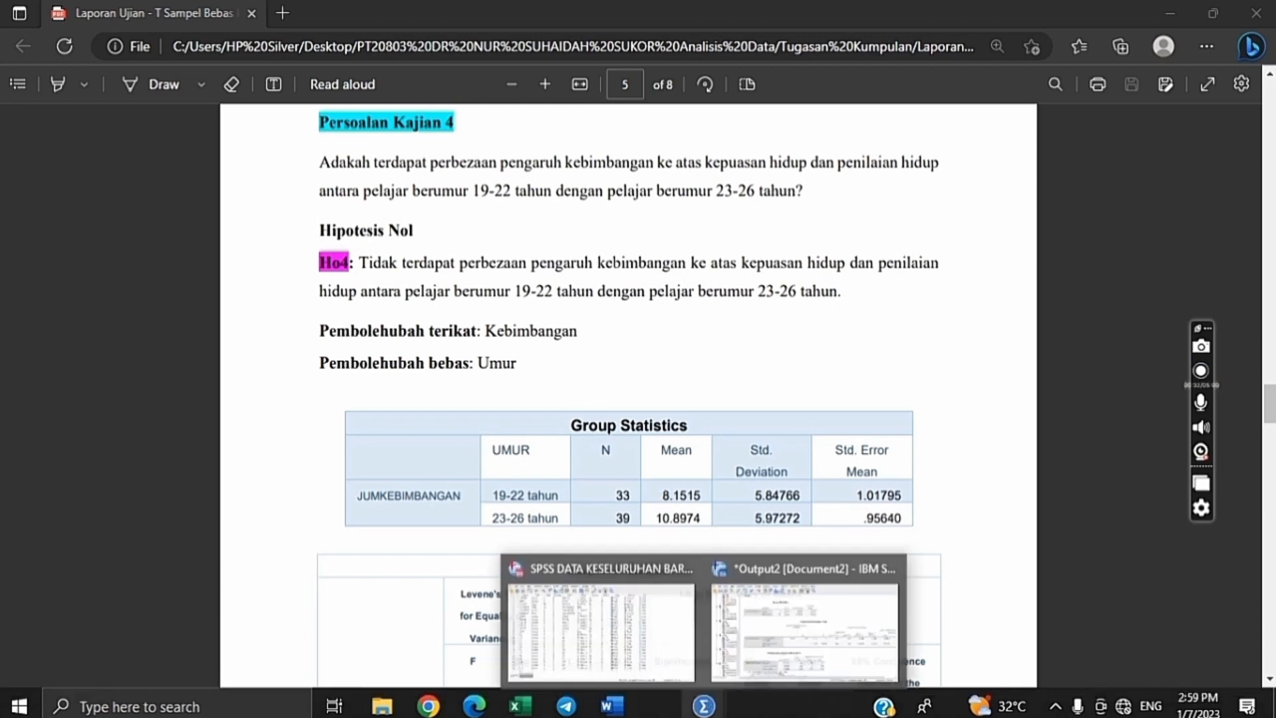
{"action": "left_click", "coordinate": [635, 642]}
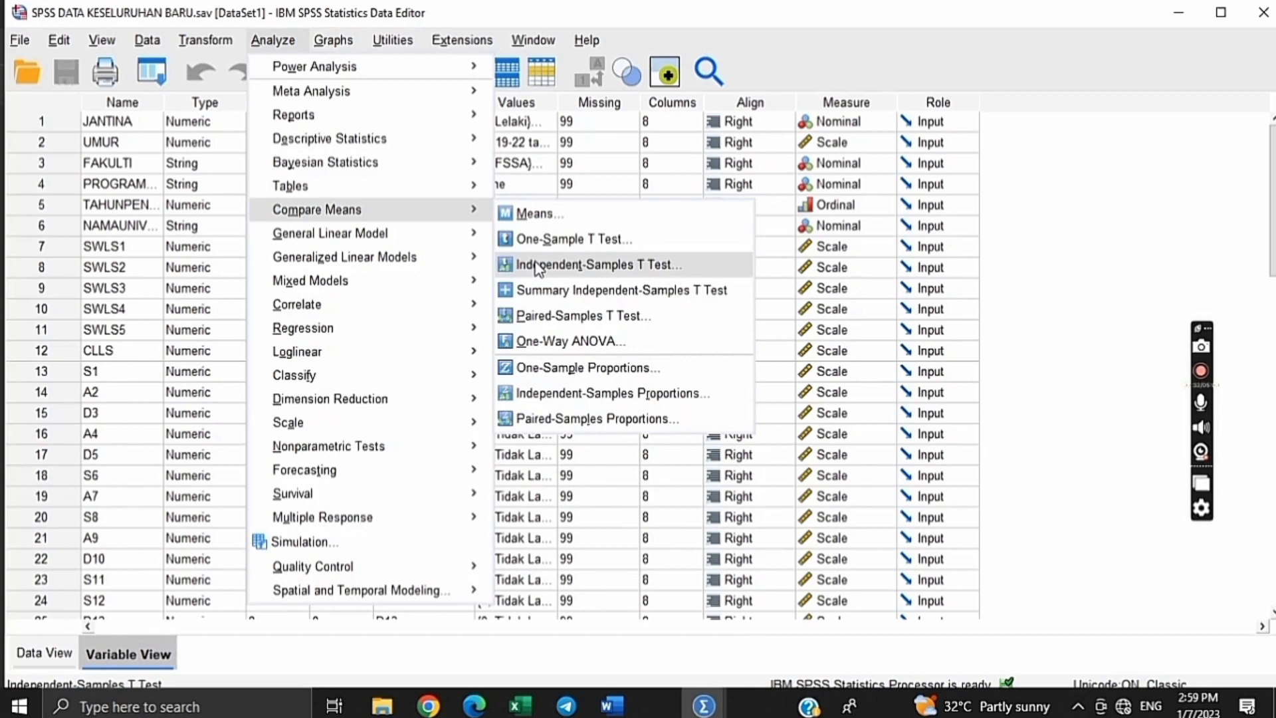
{"action": "left_click", "coordinate": [539, 266]}
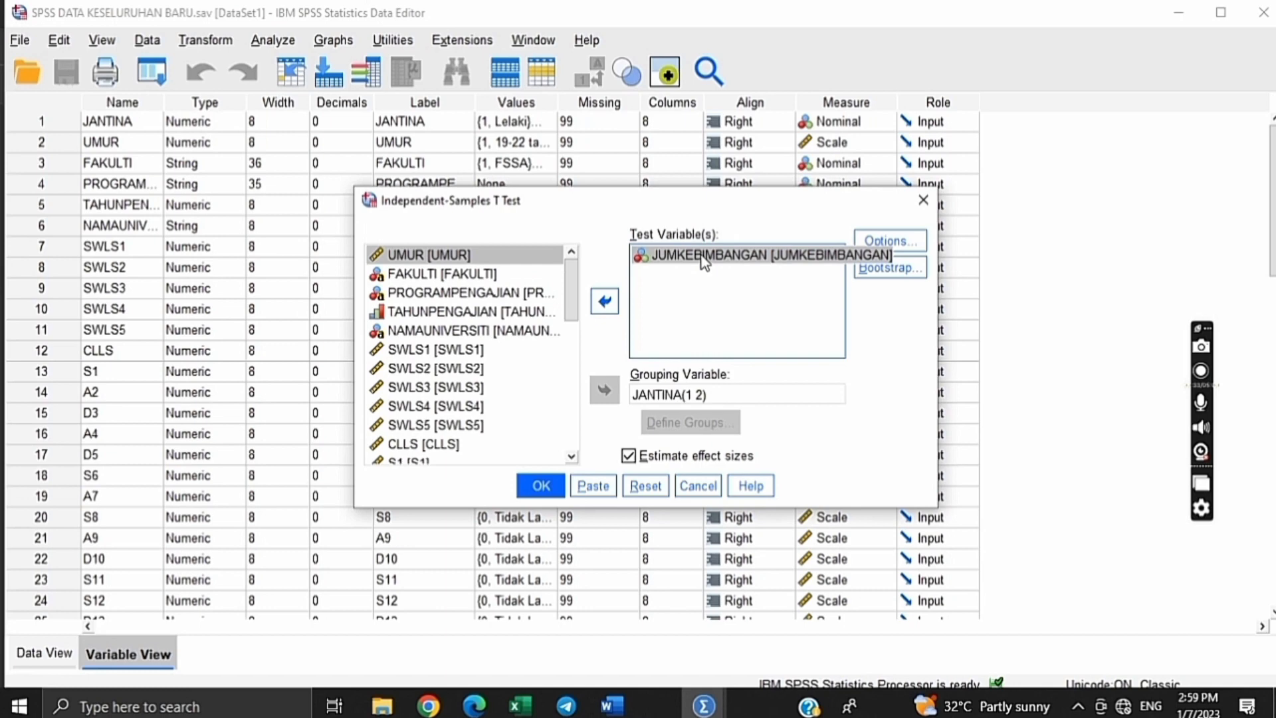
{"action": "left_click", "coordinate": [446, 277]}
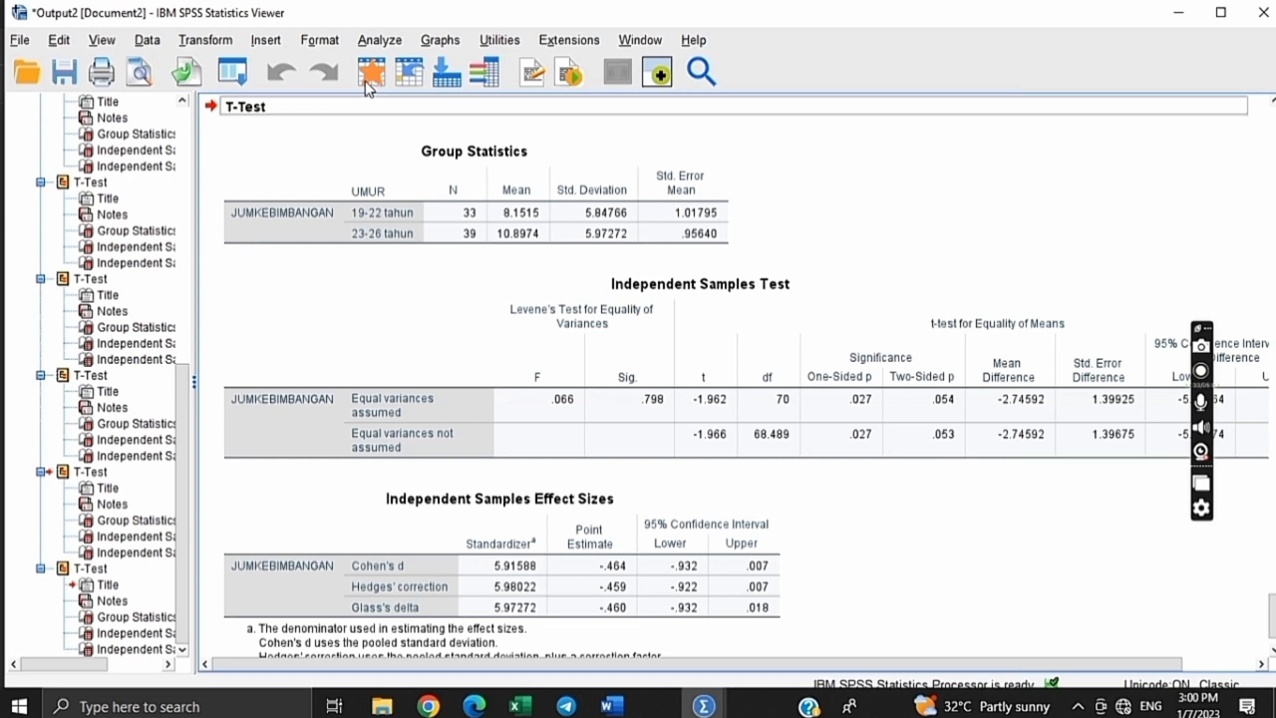
Examine N, mean and standard deviation of JUMKEBIMBANGAN for the two UMUR groups in Group Statistics.
{"action": "left_click", "coordinate": [339, 133]}
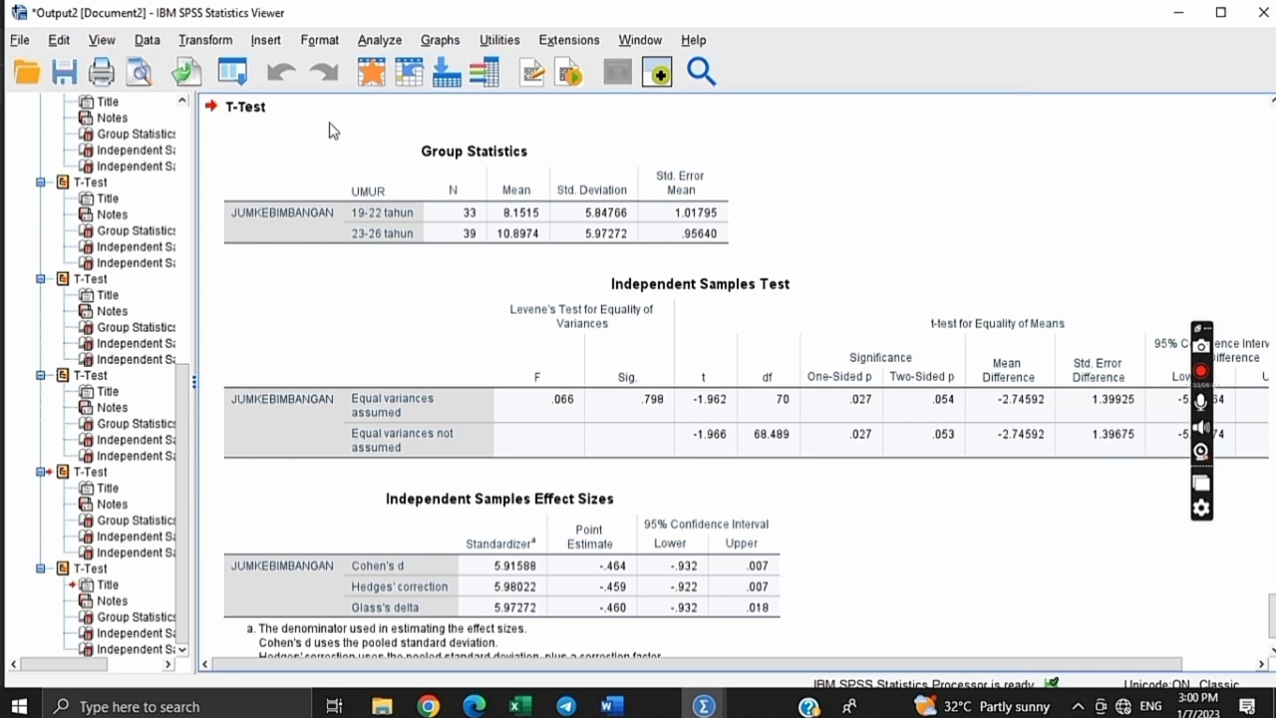
{"action": "left_click", "coordinate": [369, 164]}
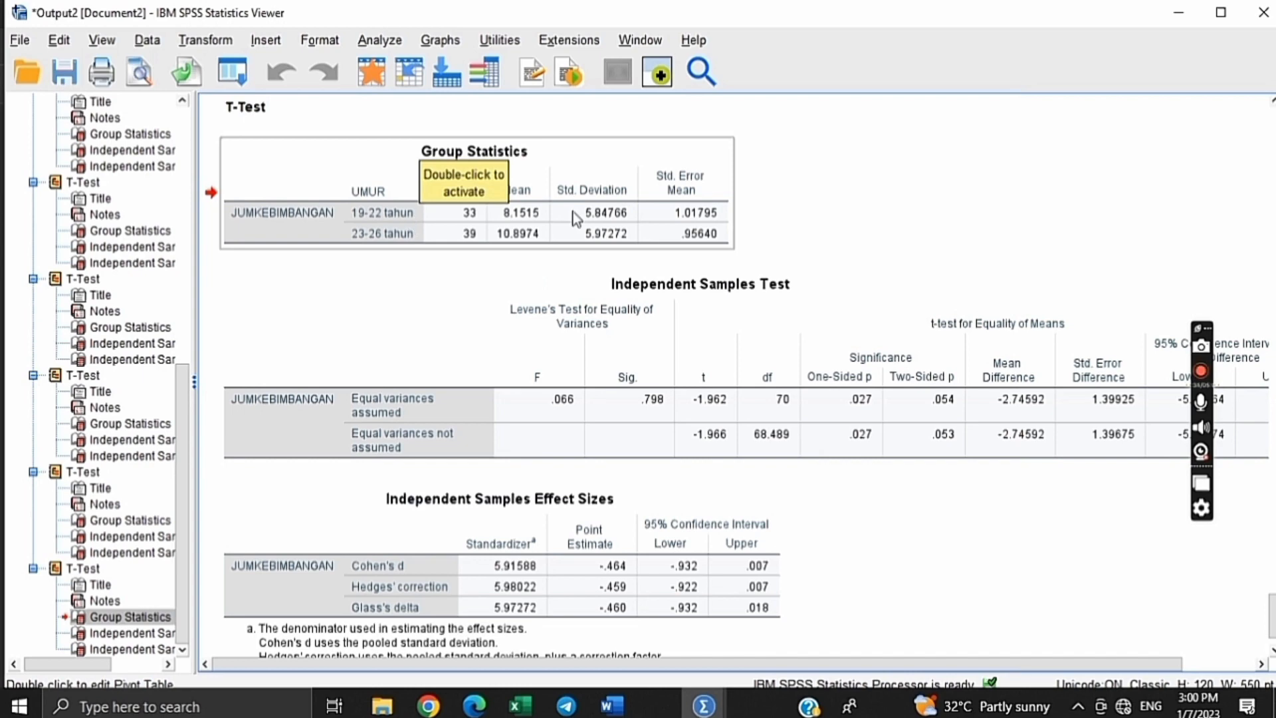
{"action": "left_click", "coordinate": [597, 241]}
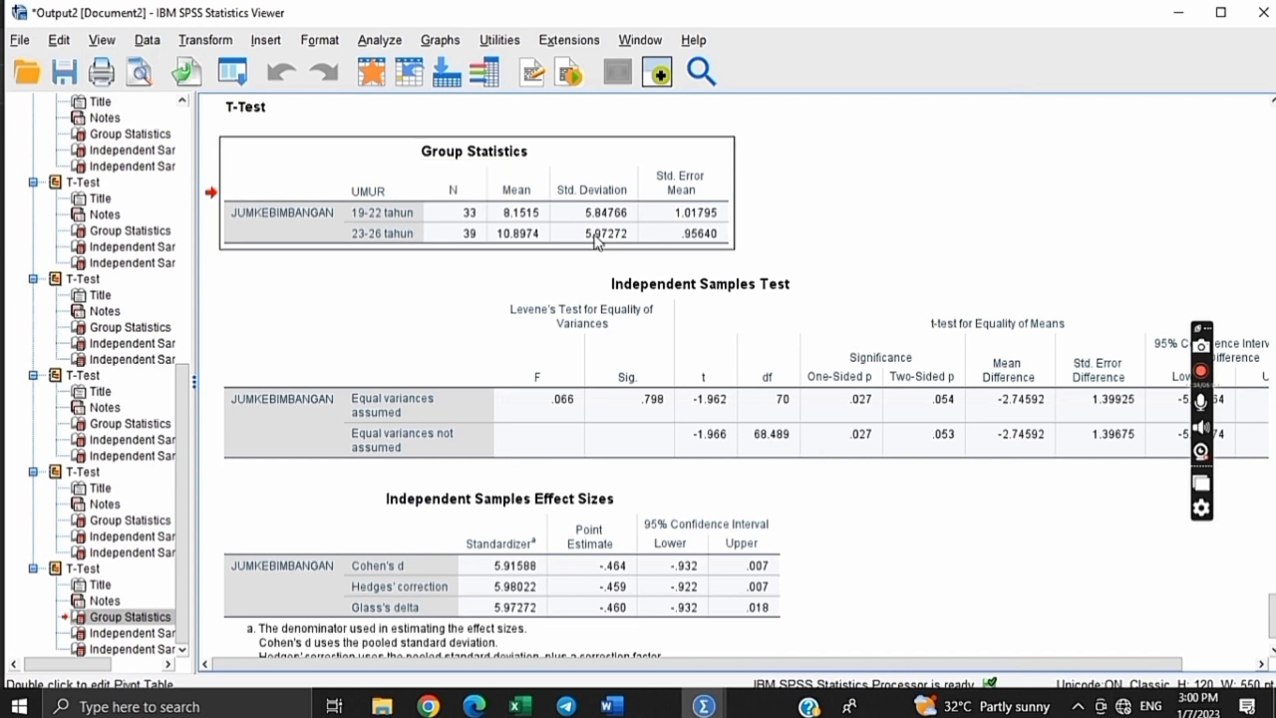
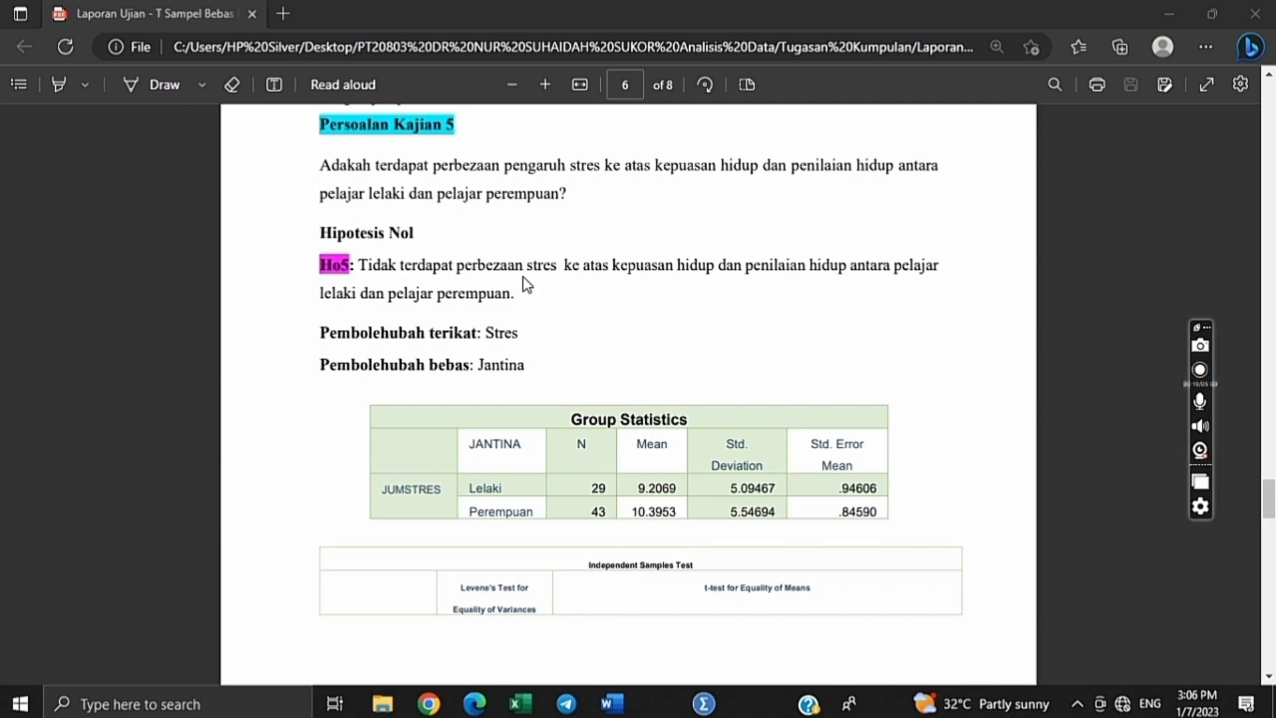
Return from the report to the SPSS data file and replace the independent-samples t-test's test variable with JUMSTRES.
{"action": "mouse_move", "coordinate": [703, 703]}
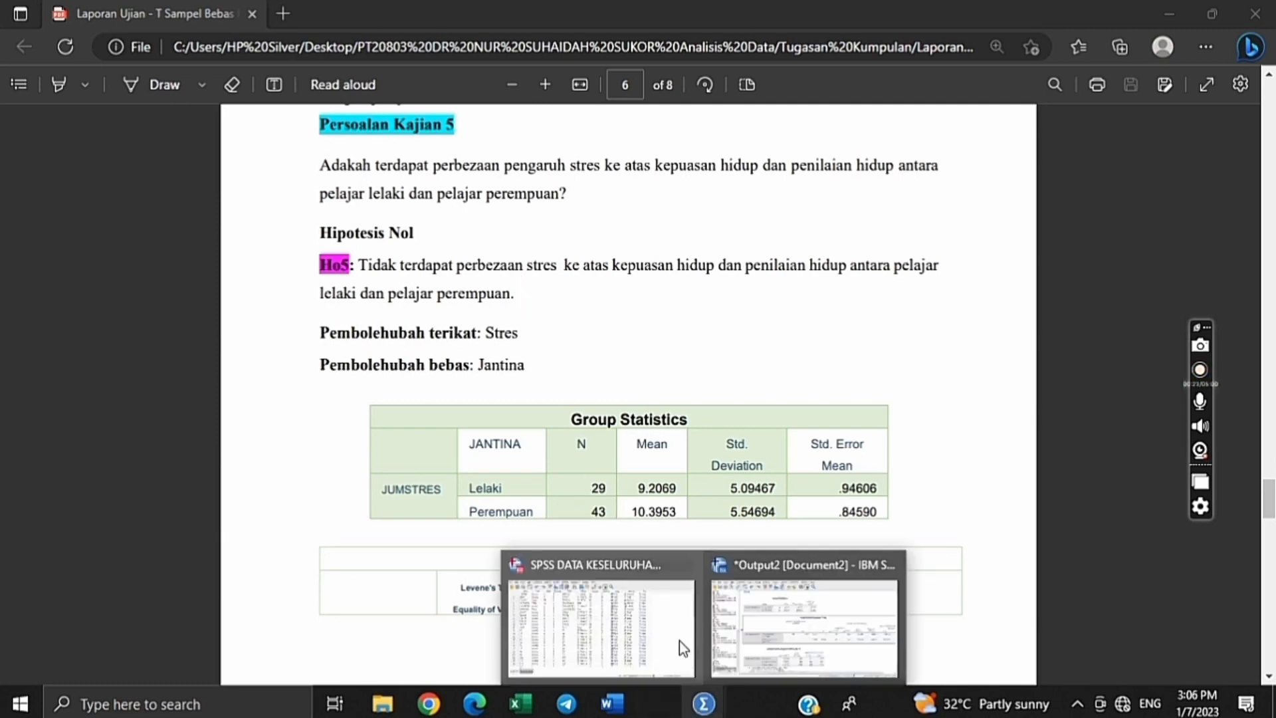
{"action": "left_click", "coordinate": [675, 637]}
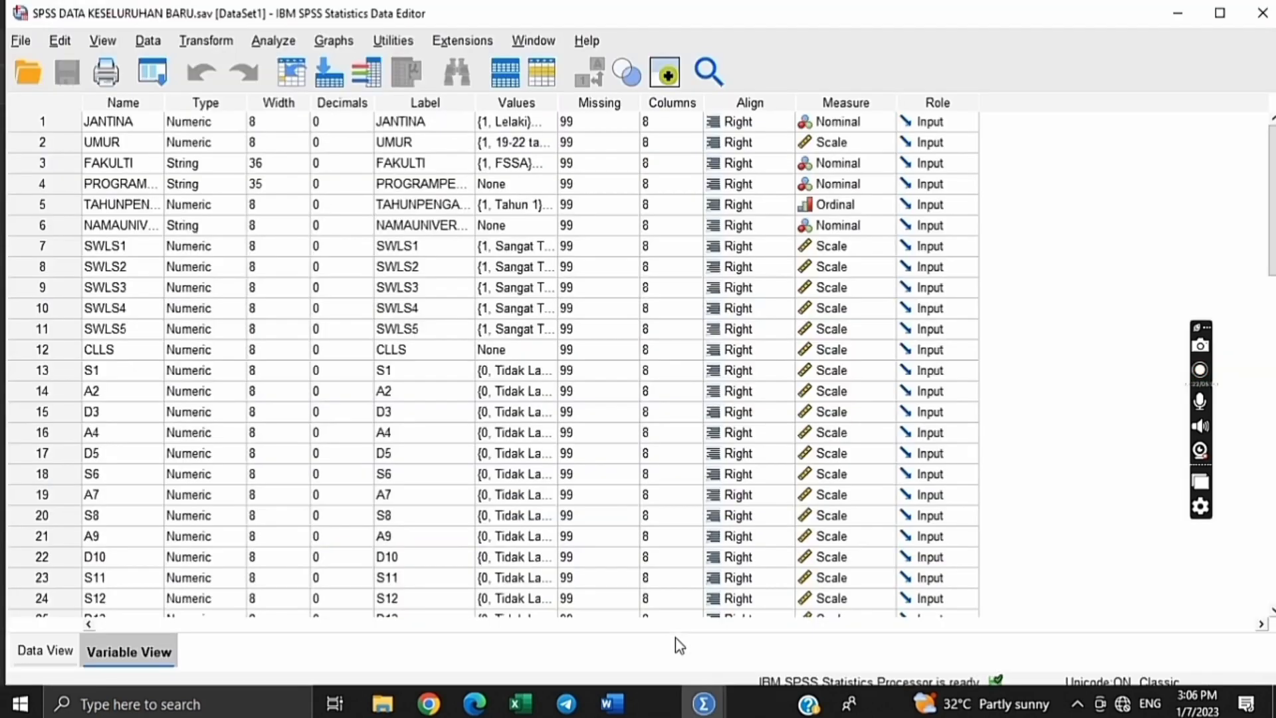
{"action": "left_click", "coordinate": [273, 43]}
{"action": "mouse_move", "coordinate": [317, 209]}
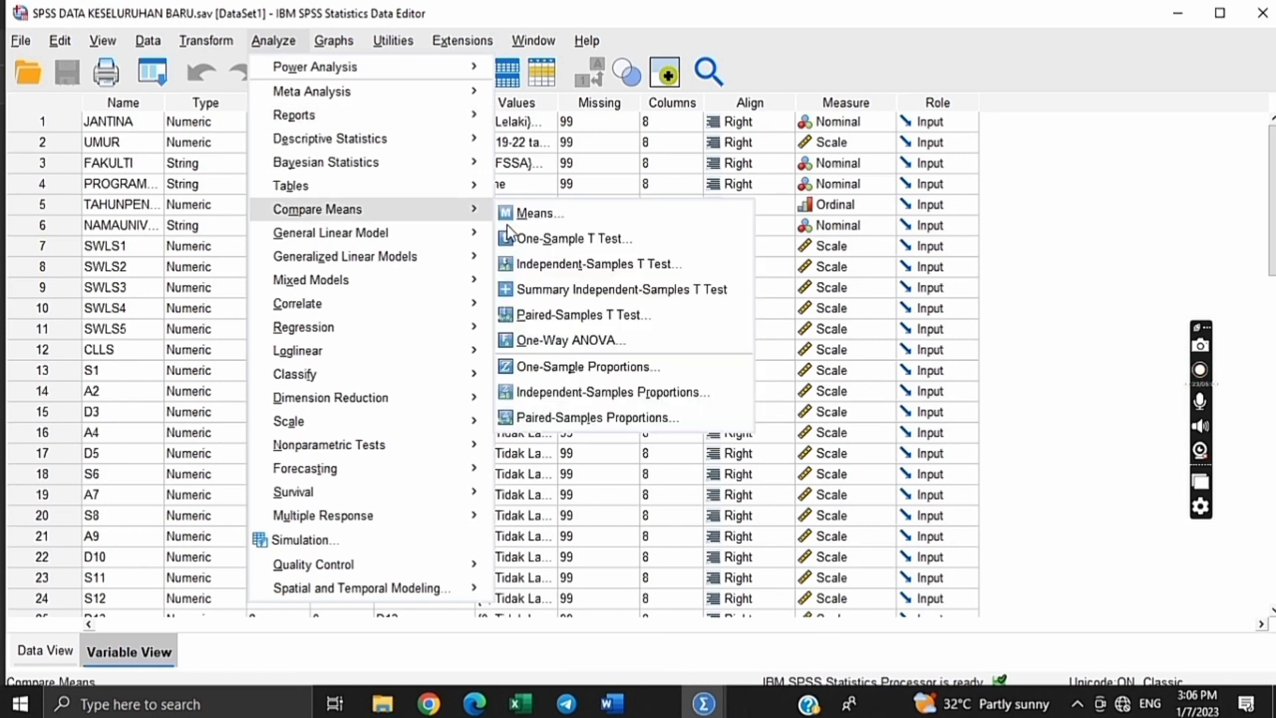
{"action": "left_click", "coordinate": [677, 263]}
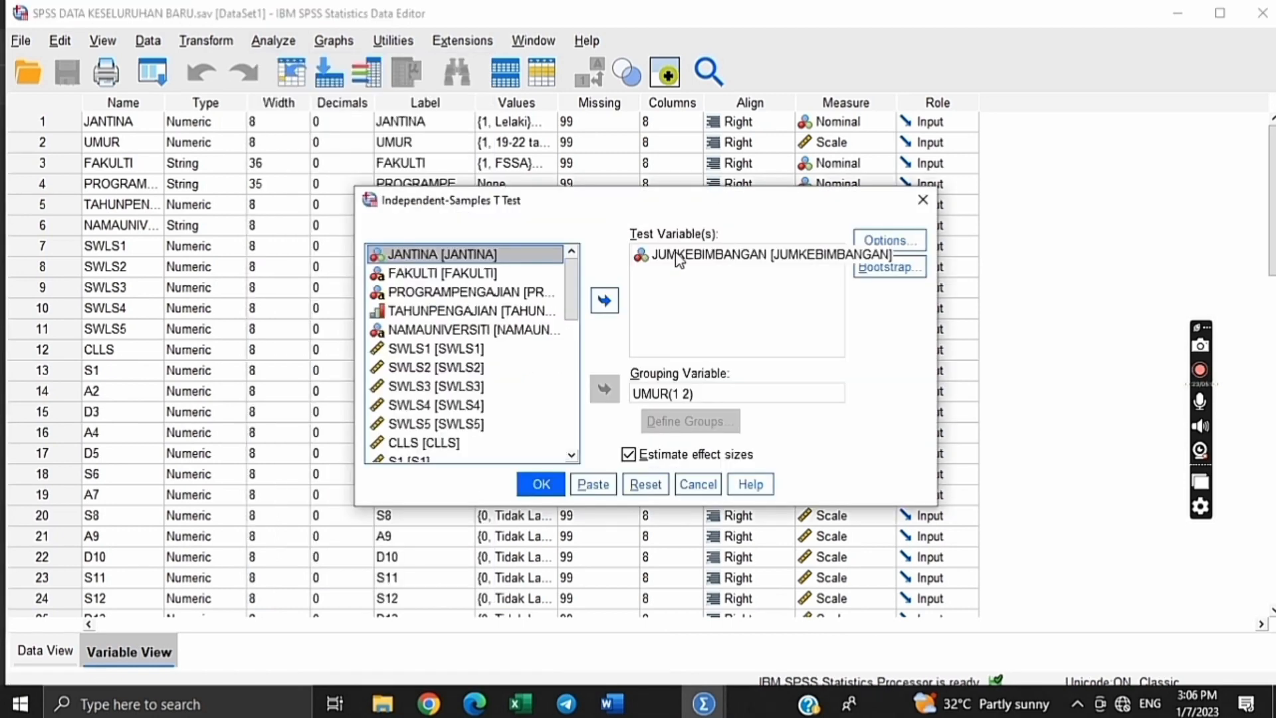
{"action": "double_click", "coordinate": [679, 260]}
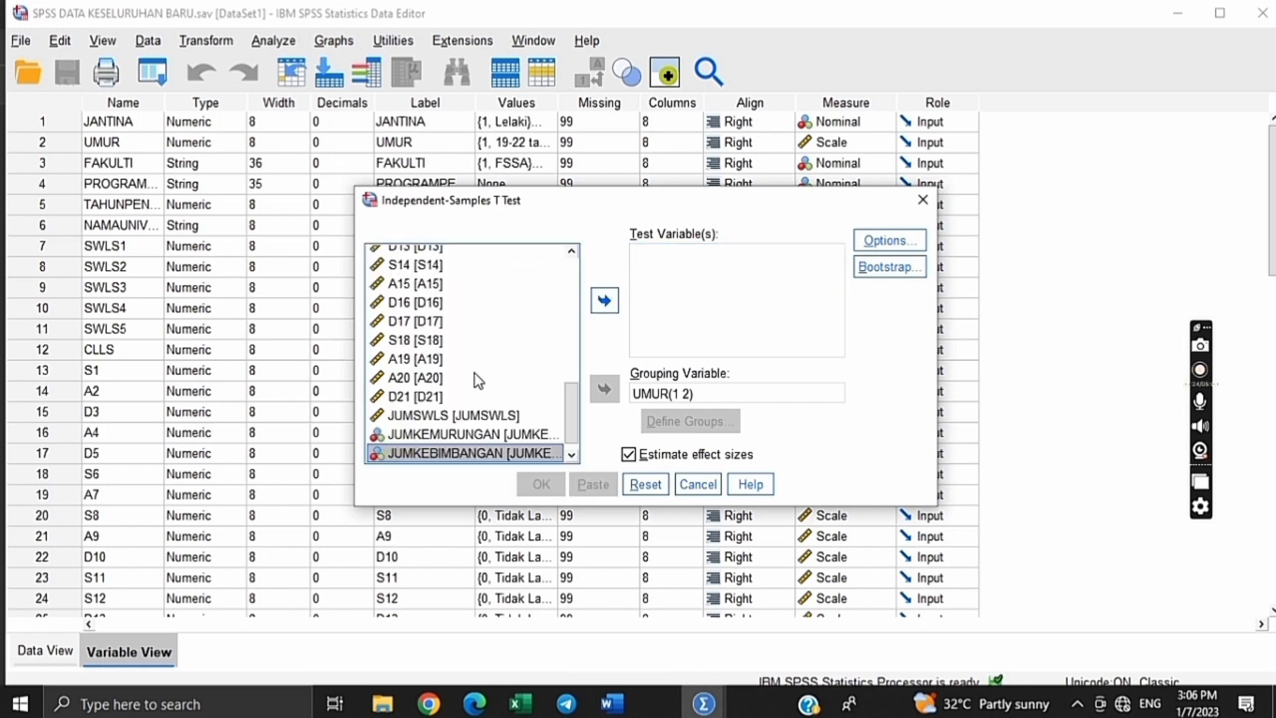
{"action": "scroll", "coordinate": [478, 381], "scroll_direction": "down", "scroll_amount": 1}
{"action": "left_click", "coordinate": [459, 454]}
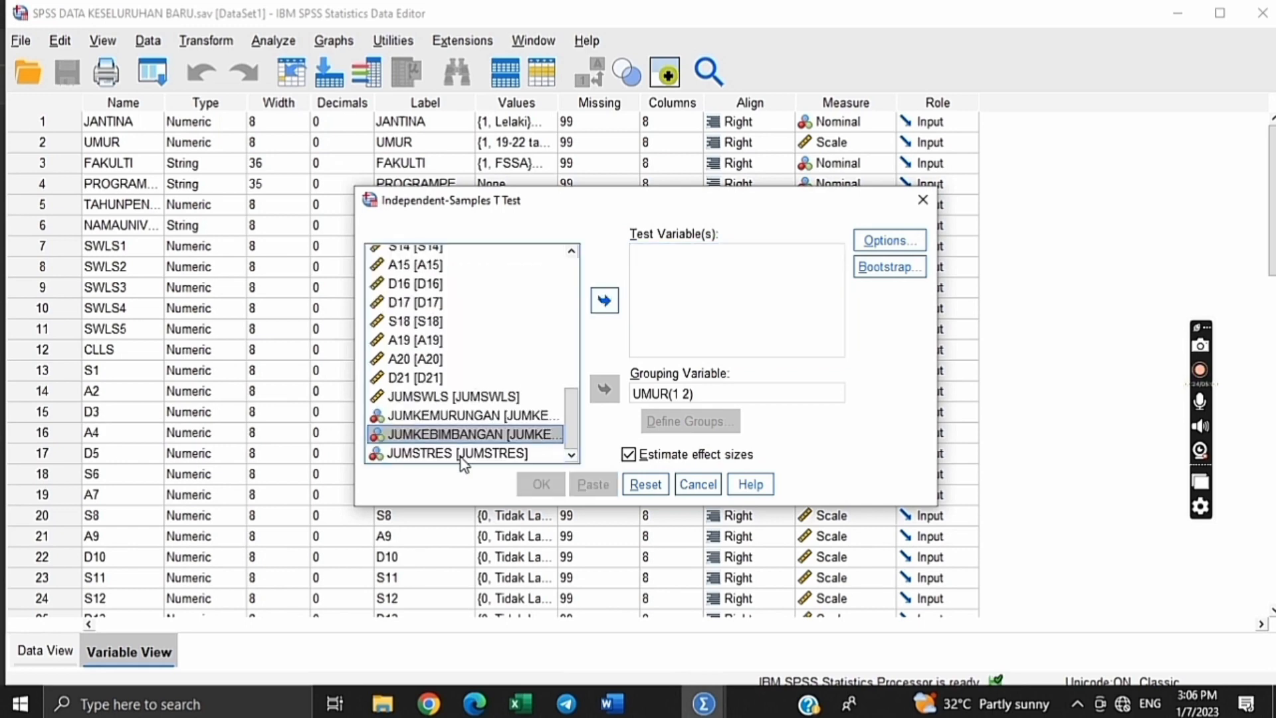
{"action": "double_click", "coordinate": [459, 454]}
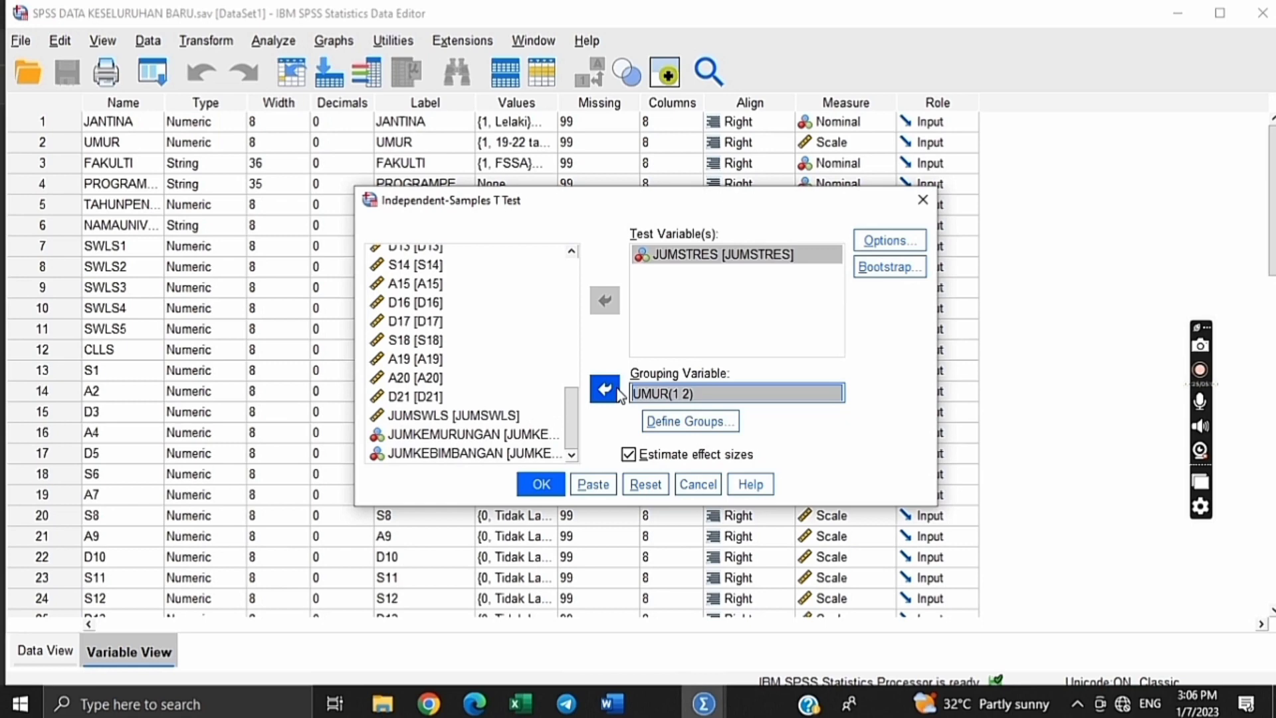
Replace the grouping variable with JANTINA, define its groups as 1 and 2, and run the t-test.
{"action": "left_click", "coordinate": [618, 394]}
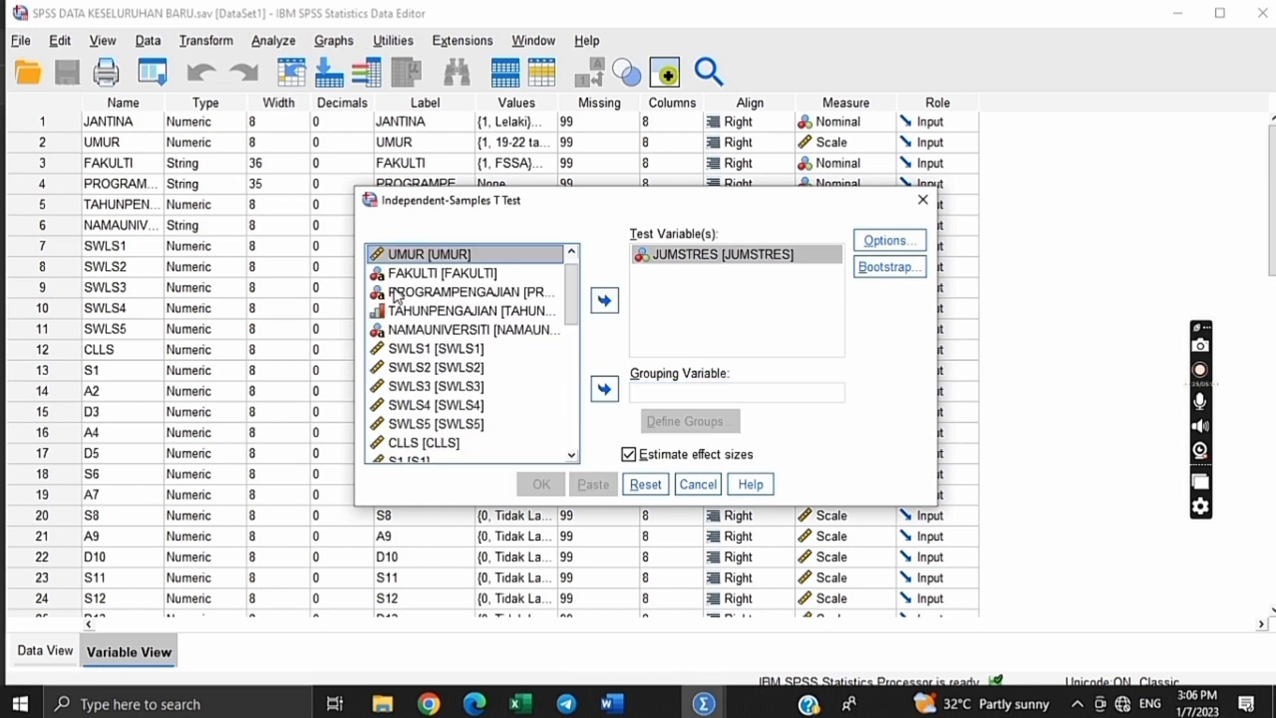
{"action": "scroll", "coordinate": [456, 250], "scroll_direction": "up", "scroll_amount": 1}
{"action": "left_click", "coordinate": [456, 250]}
{"action": "left_click", "coordinate": [604, 388]}
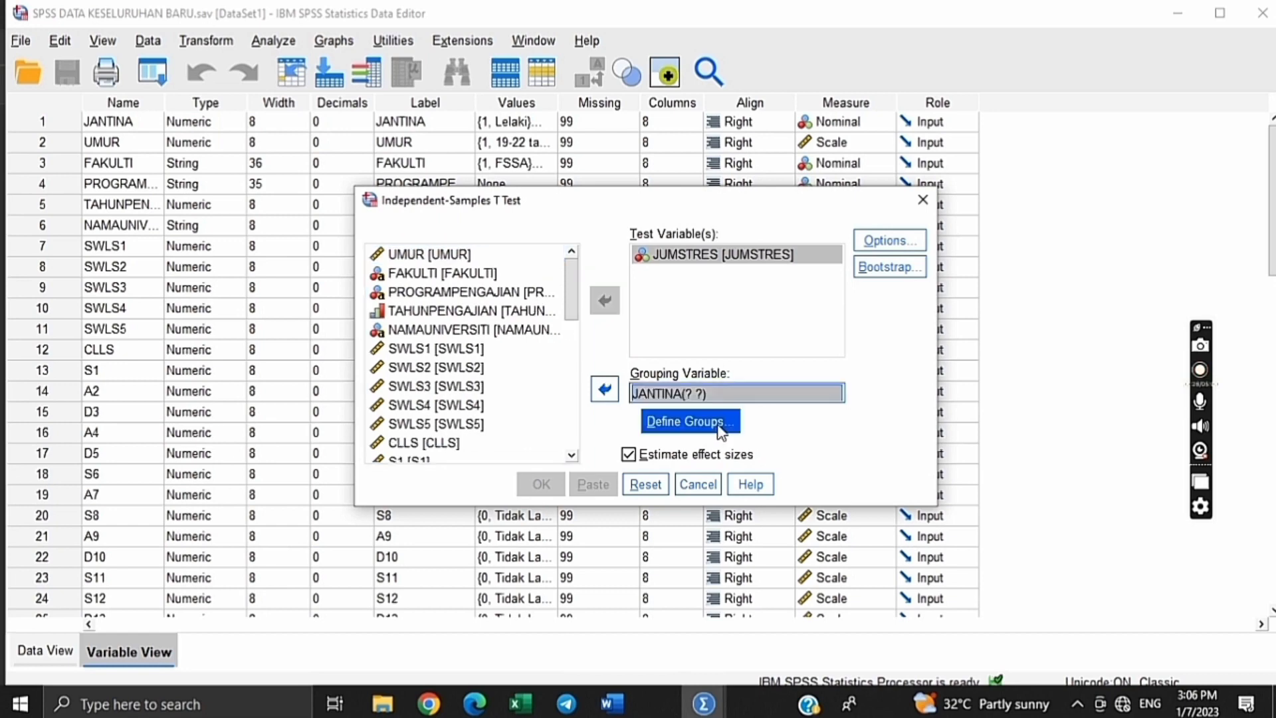
{"action": "left_click", "coordinate": [721, 432]}
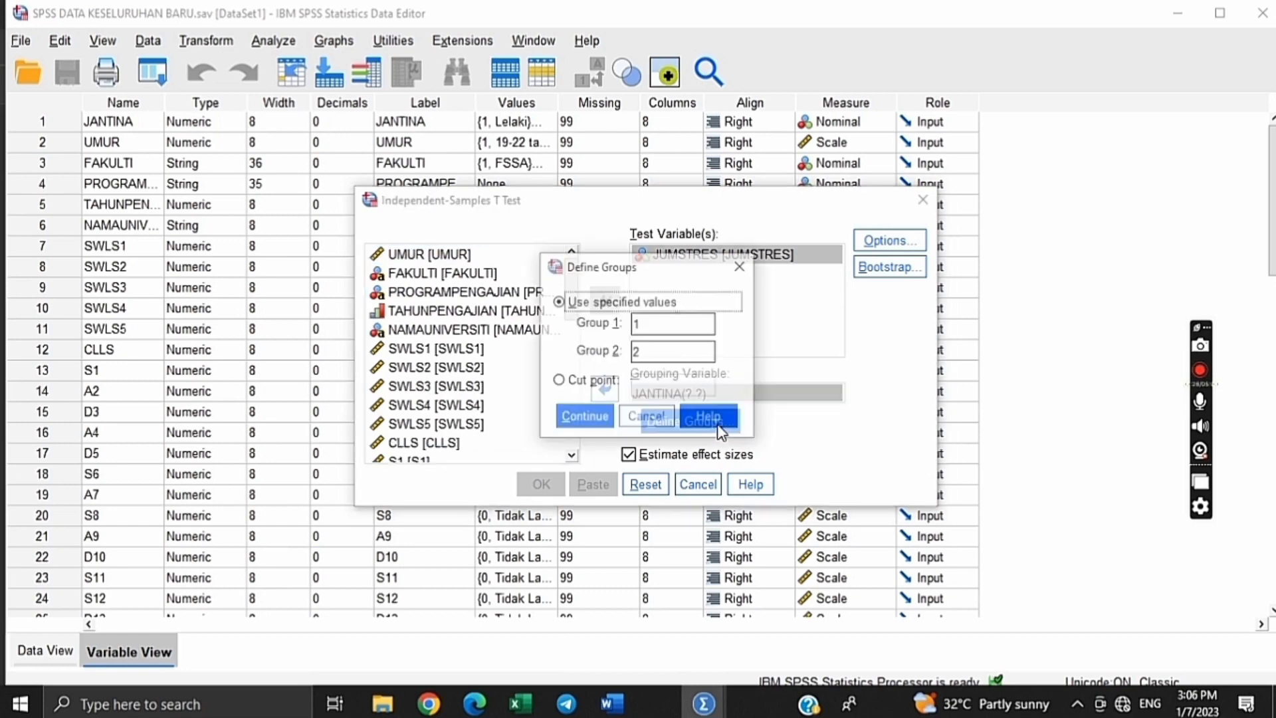
{"action": "left_click", "coordinate": [657, 320]}
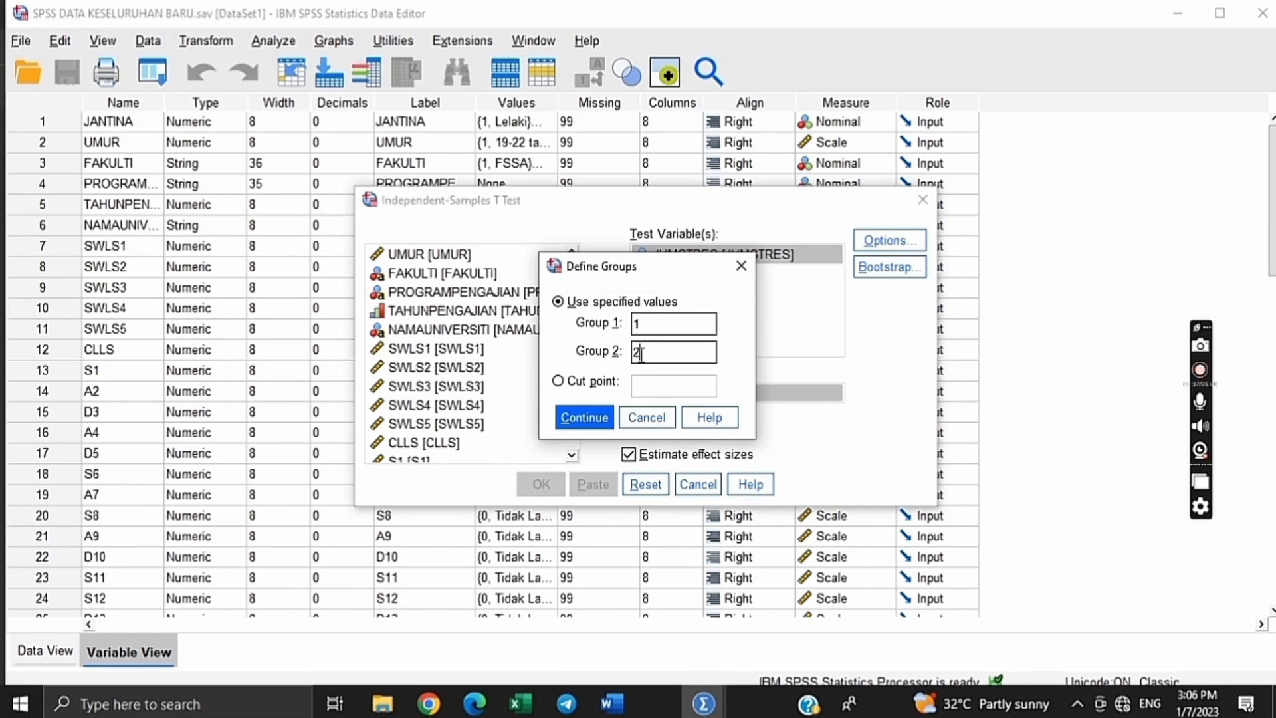
{"action": "left_click", "coordinate": [596, 413]}
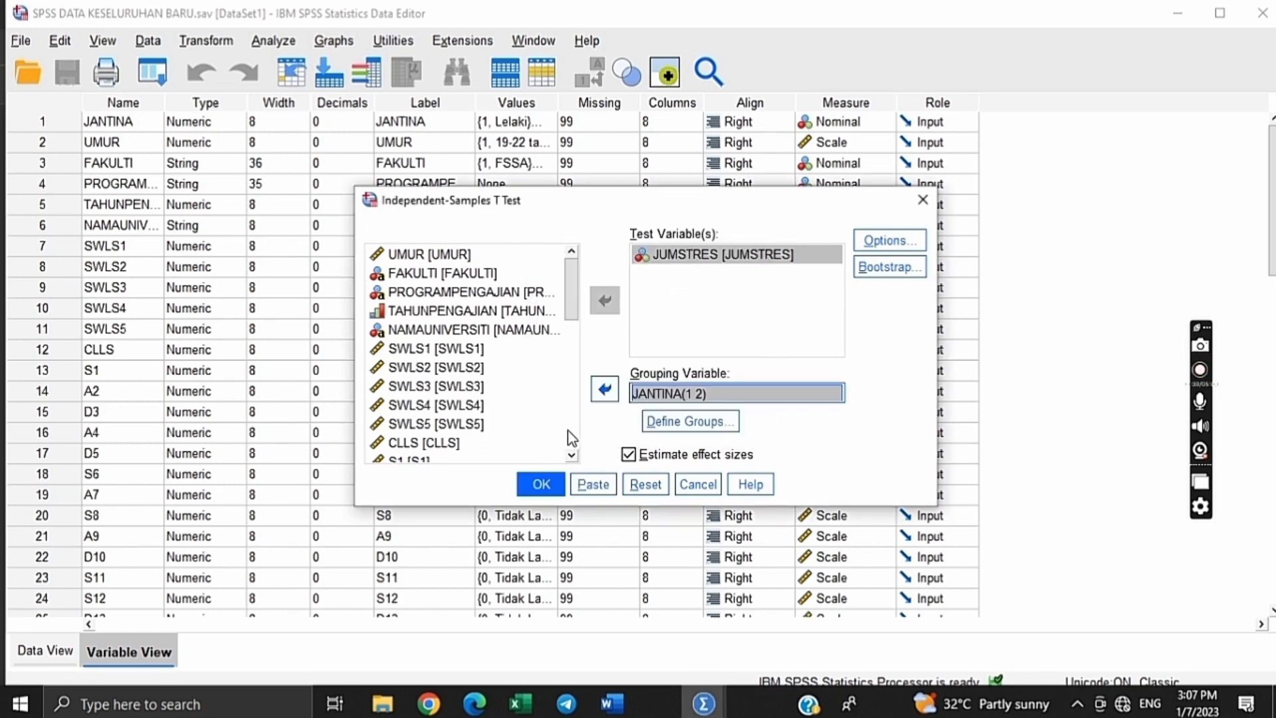
{"action": "left_click", "coordinate": [539, 485]}
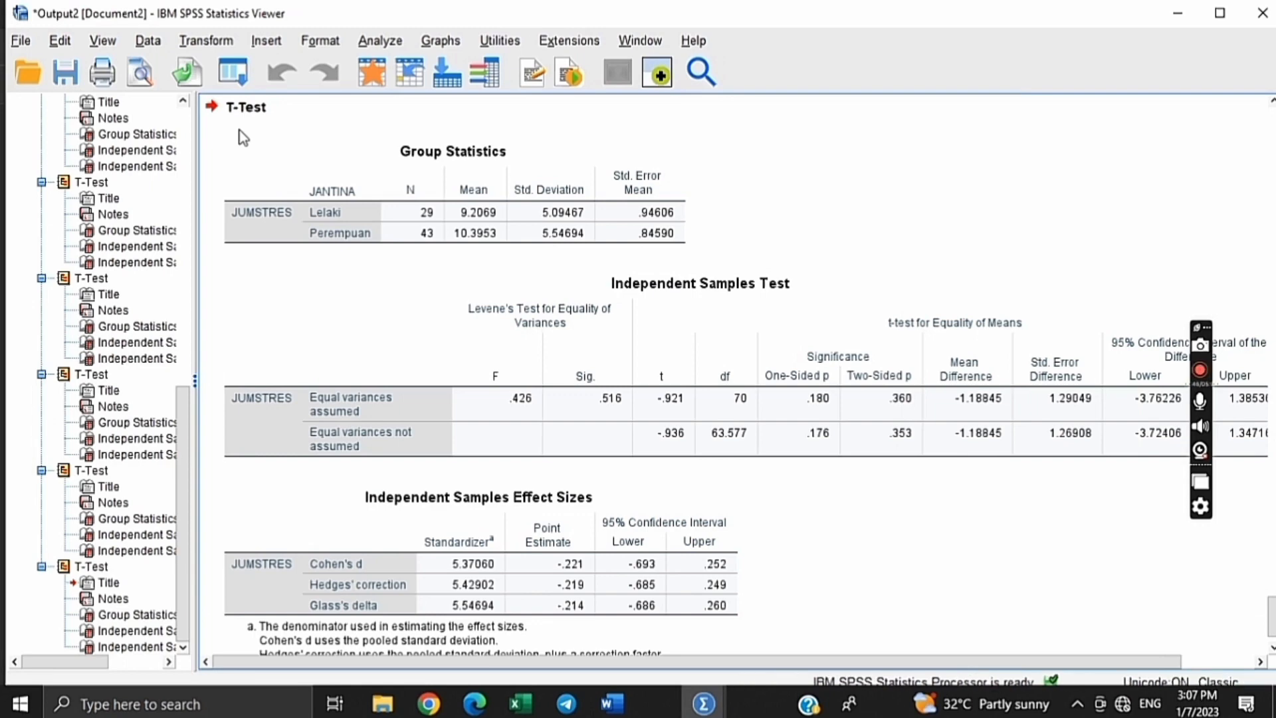
Examine the JUMSTRES group statistics by JANTINA and the Independent Samples Test significance values.
{"action": "left_click", "coordinate": [397, 165]}
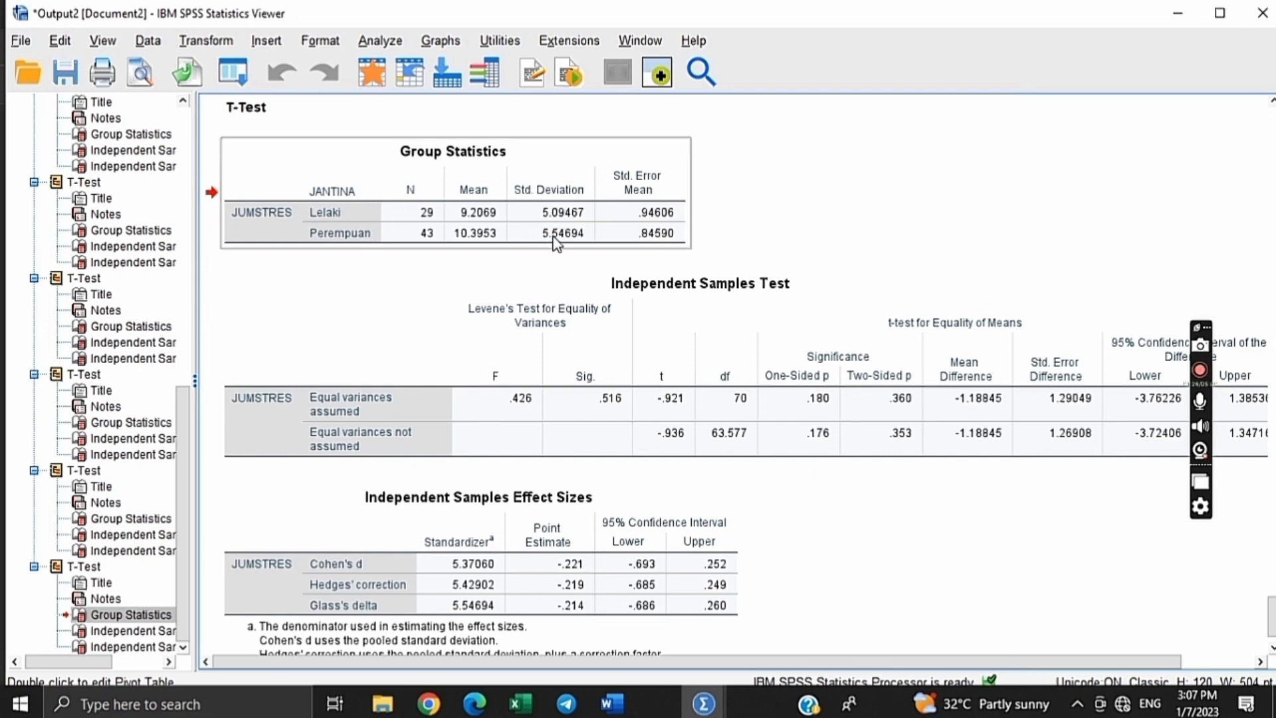
{"action": "left_click", "coordinate": [834, 296]}
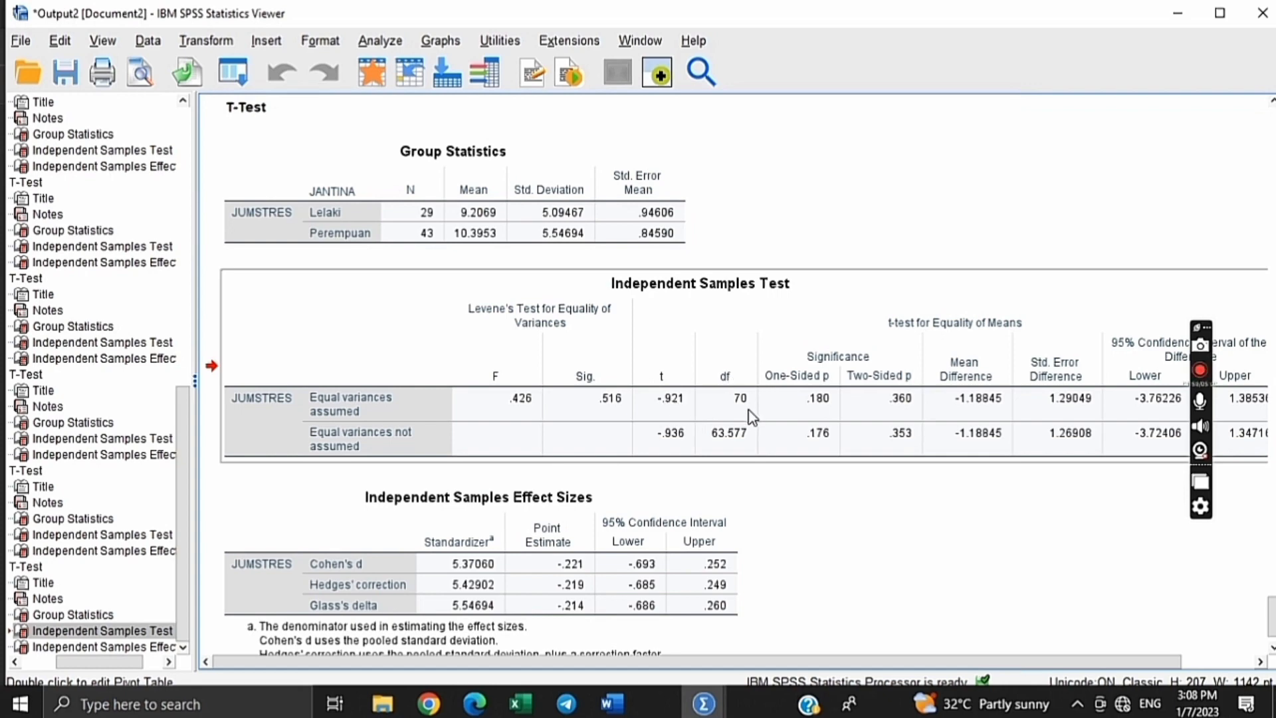
{"action": "left_click", "coordinate": [830, 355]}
{"action": "left_click", "coordinate": [889, 406]}
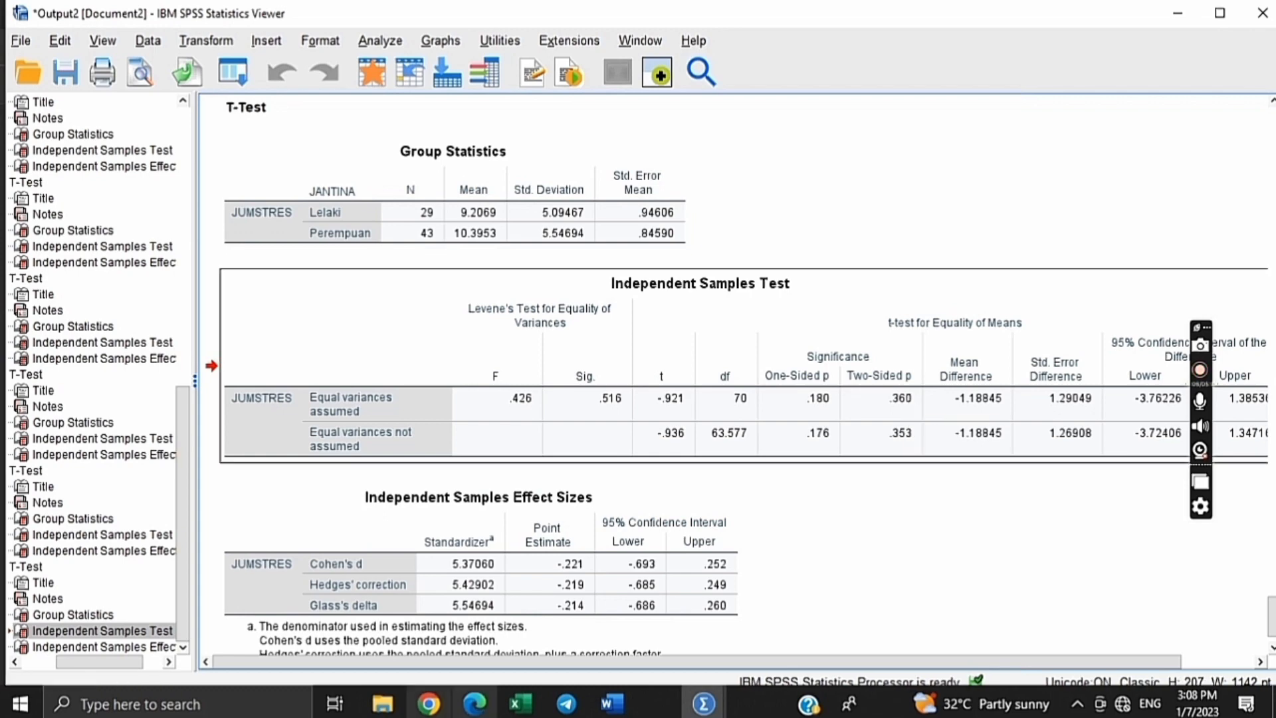
Check hypothesis Ho6 in the report, then run an independent-samples t-test of JUMSTRES by UMUR with groups 1 and 2.
{"action": "key", "text": "alt+Tab"}
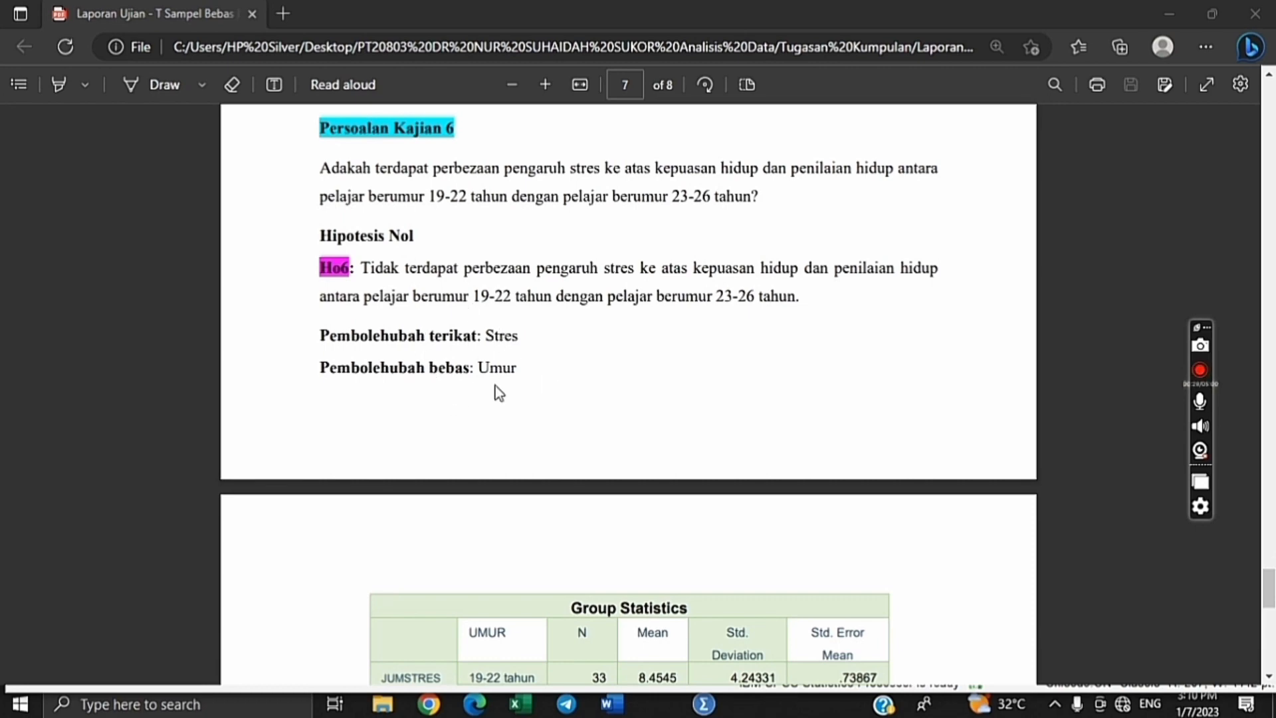
{"action": "mouse_move", "coordinate": [704, 703]}
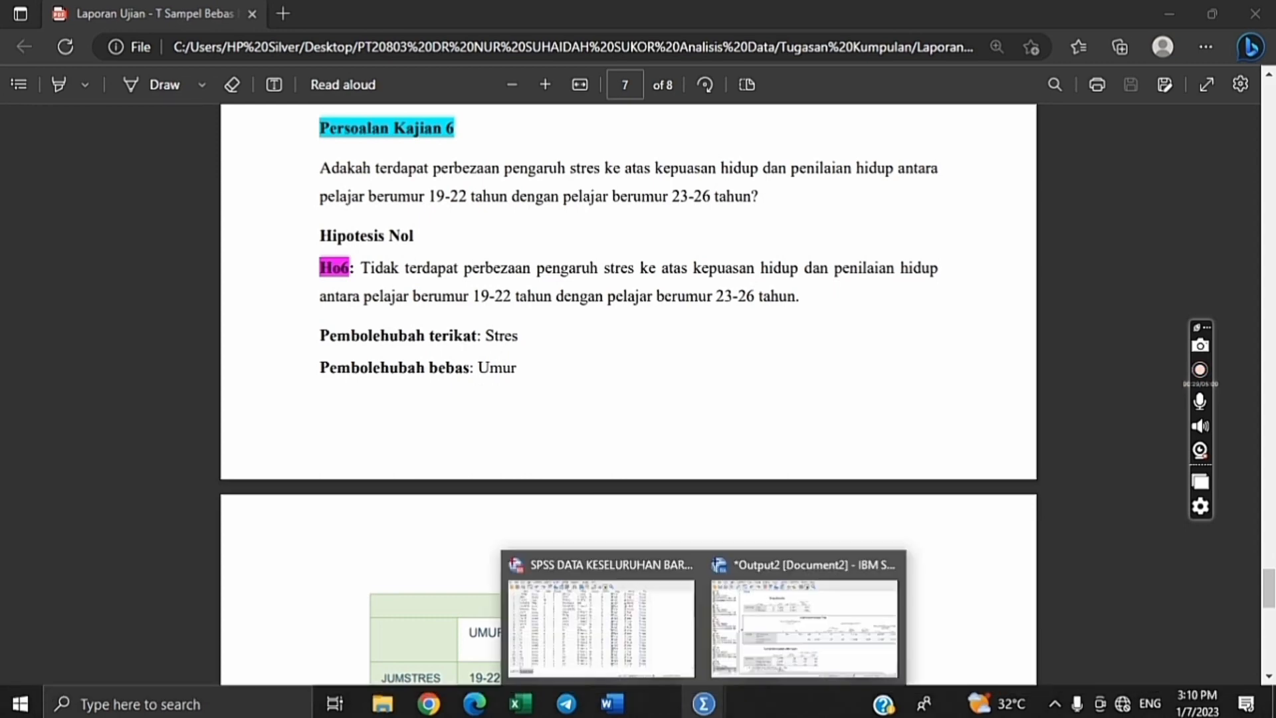
{"action": "left_click", "coordinate": [640, 631]}
{"action": "left_click", "coordinate": [273, 40]}
{"action": "mouse_move", "coordinate": [317, 209]}
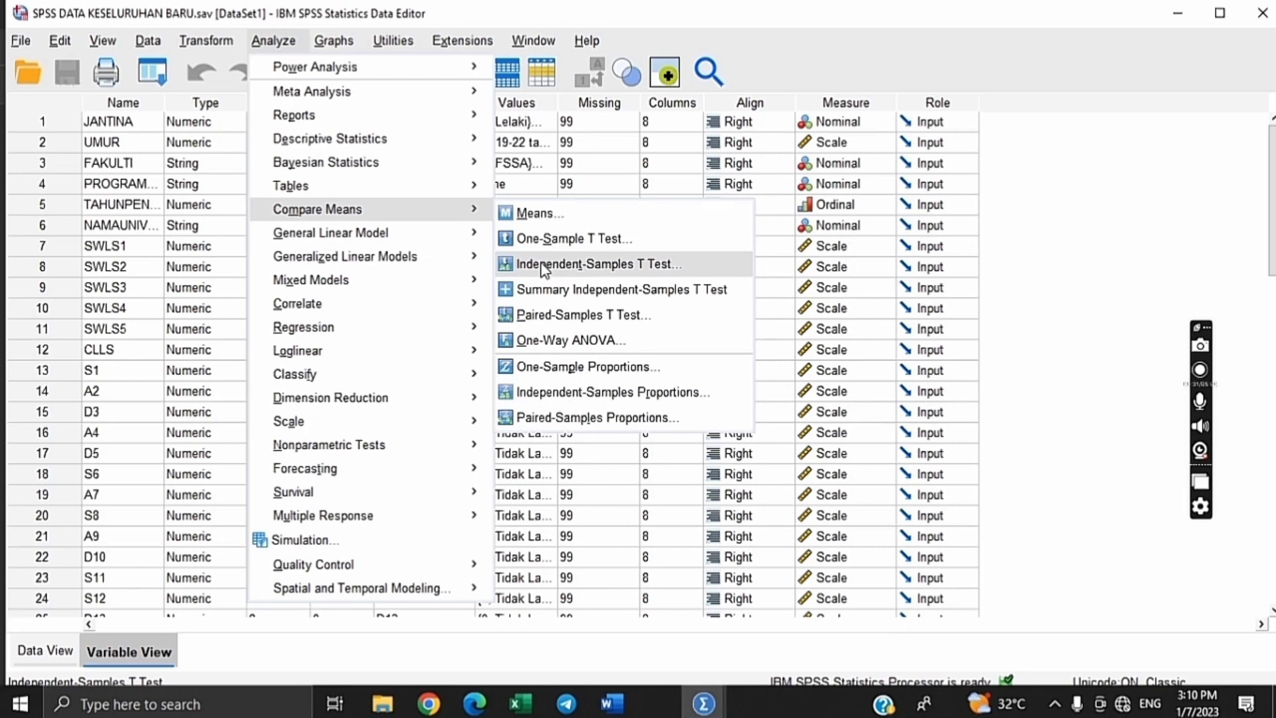
{"action": "left_click", "coordinate": [545, 264]}
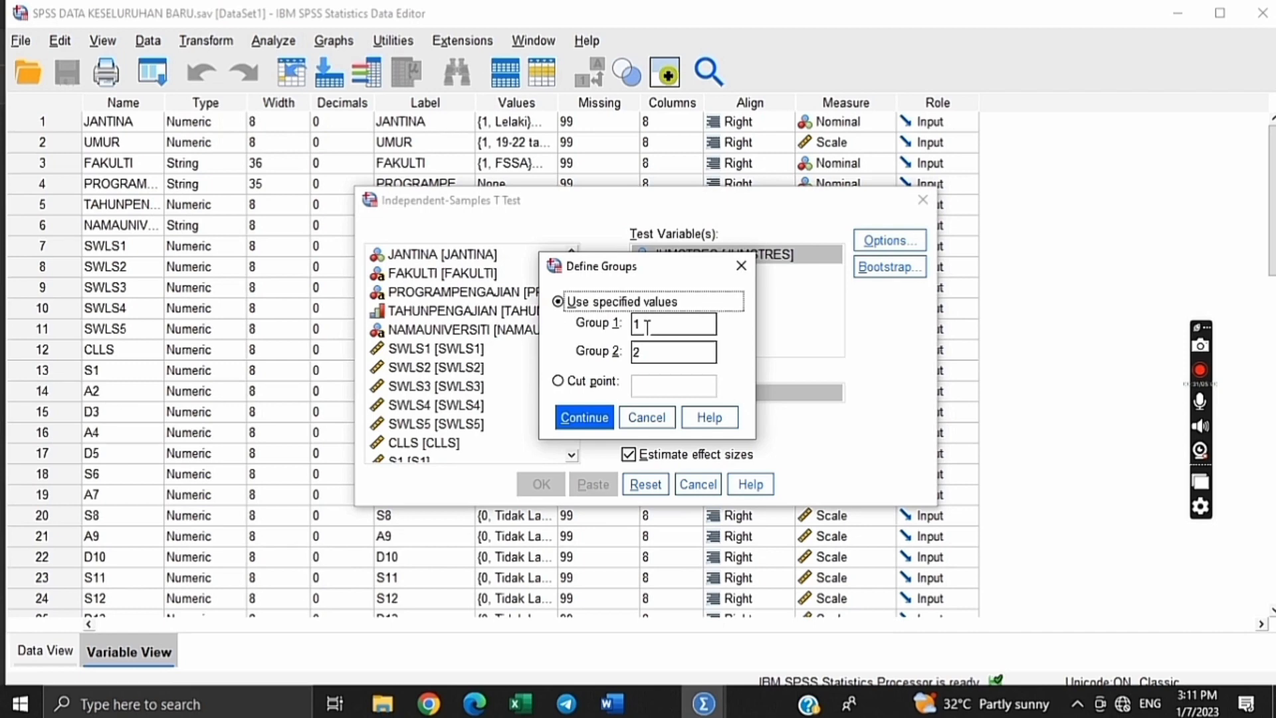
{"action": "left_click", "coordinate": [653, 354]}
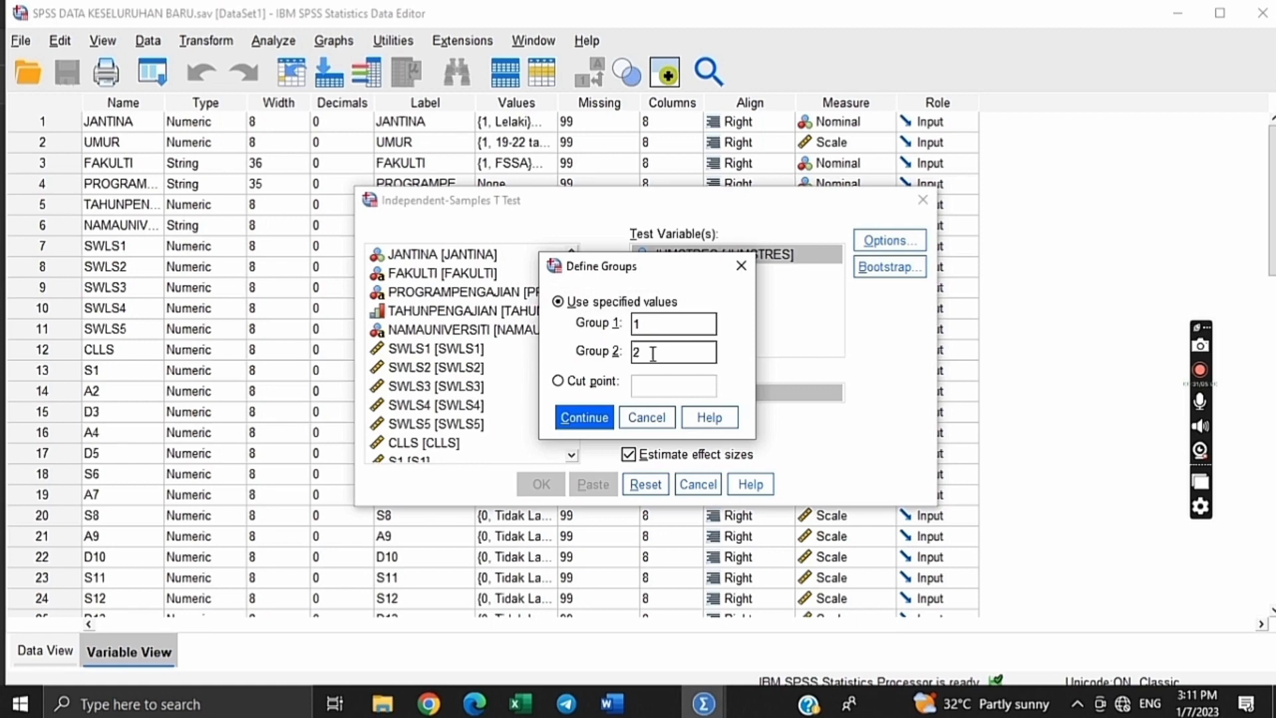
{"action": "left_click", "coordinate": [584, 417]}
{"action": "left_click", "coordinate": [544, 485]}
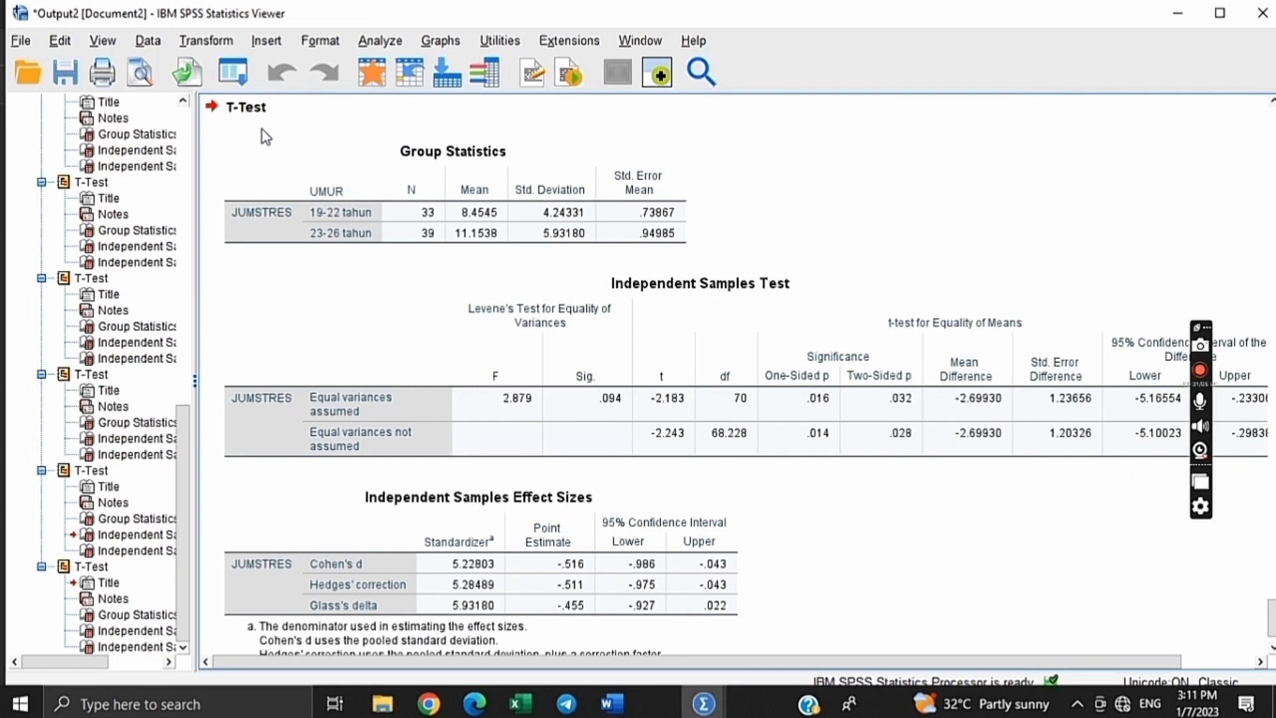
Examine the JUMSTRES group statistics for the 19-22 and 23-26 tahun groups and the Independent Samples Test table.
{"action": "left_click", "coordinate": [517, 158]}
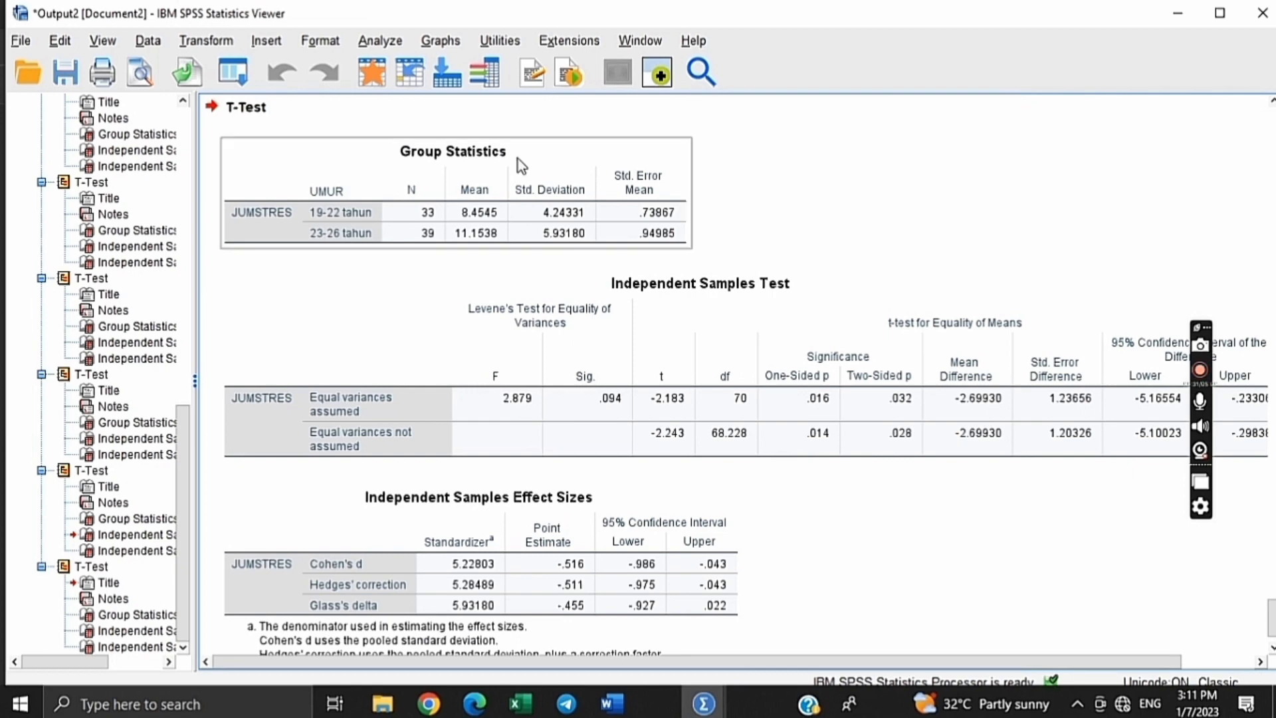
{"action": "left_click", "coordinate": [468, 194]}
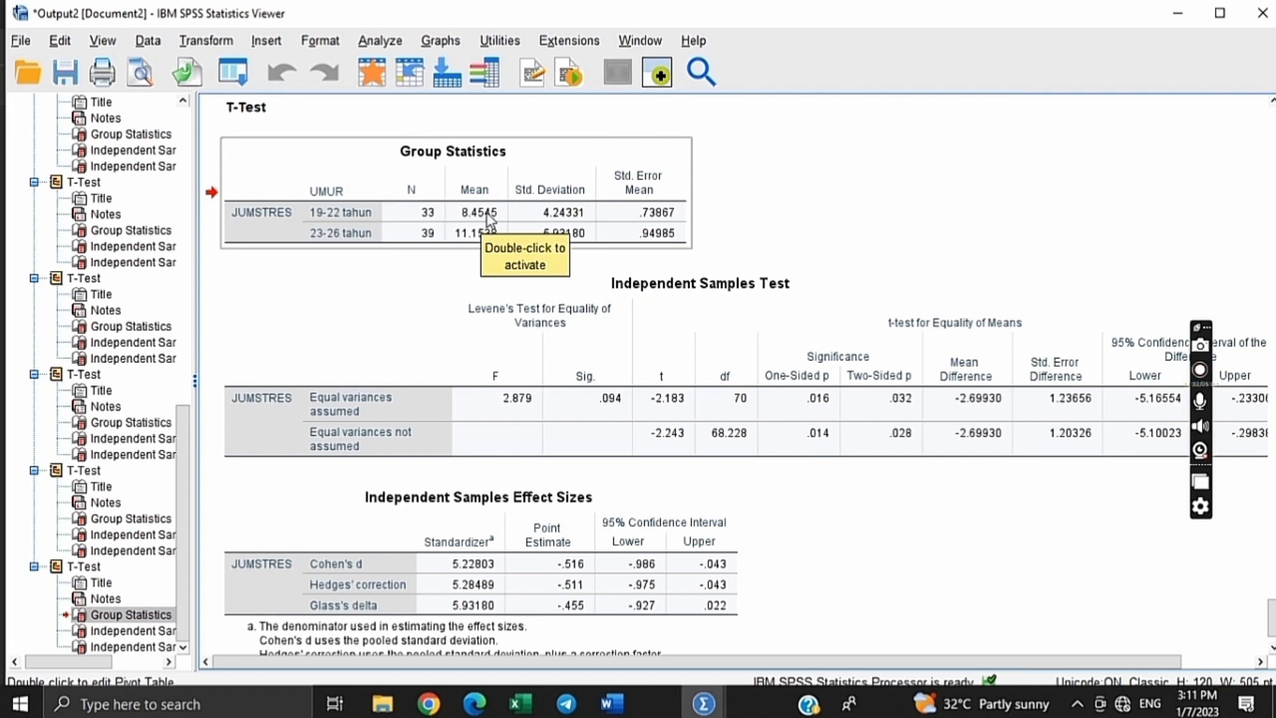
{"action": "left_click", "coordinate": [460, 233]}
{"action": "left_click", "coordinate": [470, 233]}
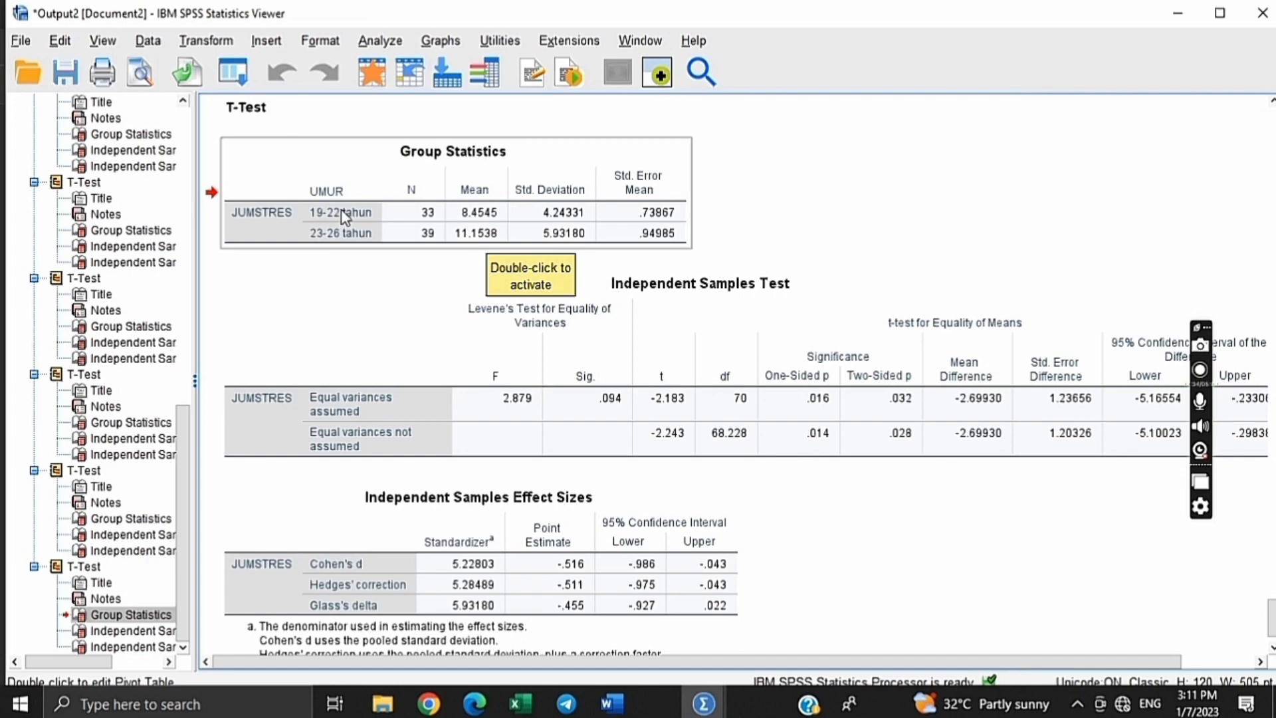
{"action": "left_click", "coordinate": [814, 303]}
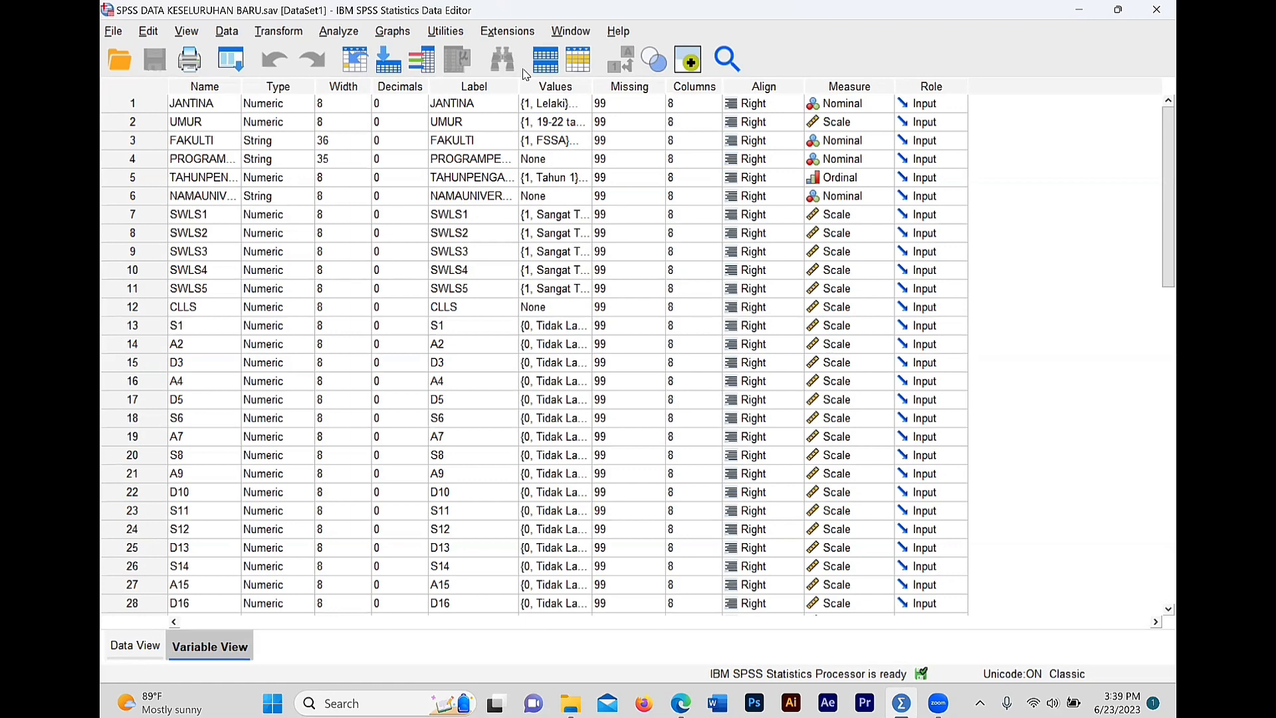
Start a linear regression on the SPSS data file with JUMSWLS as the dependent variable.
{"action": "left_click", "coordinate": [352, 34]}
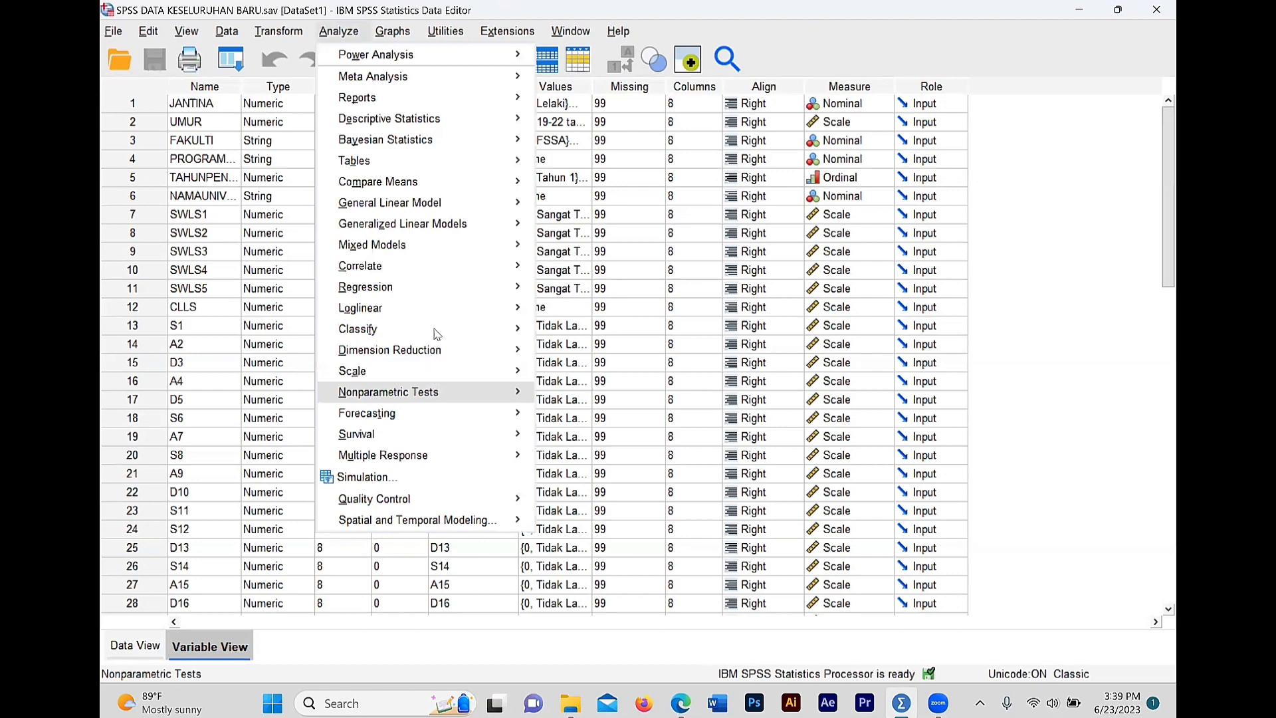
{"action": "mouse_move", "coordinate": [444, 293]}
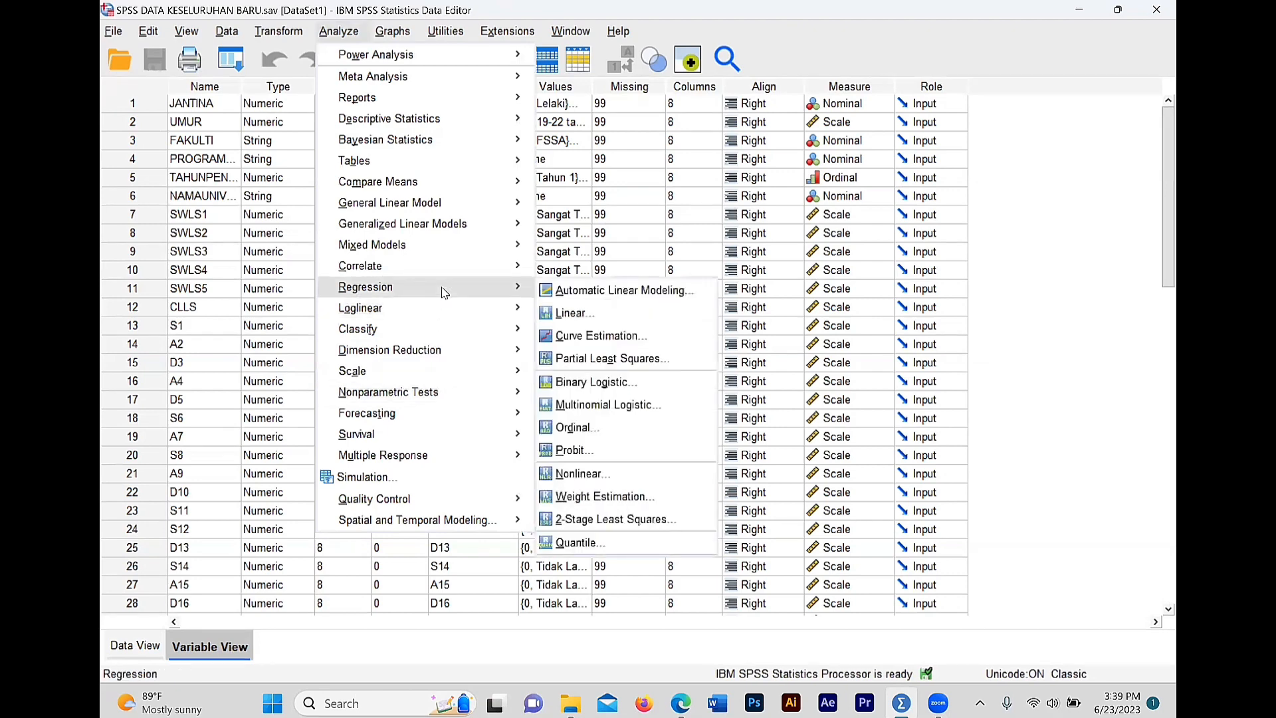
{"action": "left_click", "coordinate": [572, 313]}
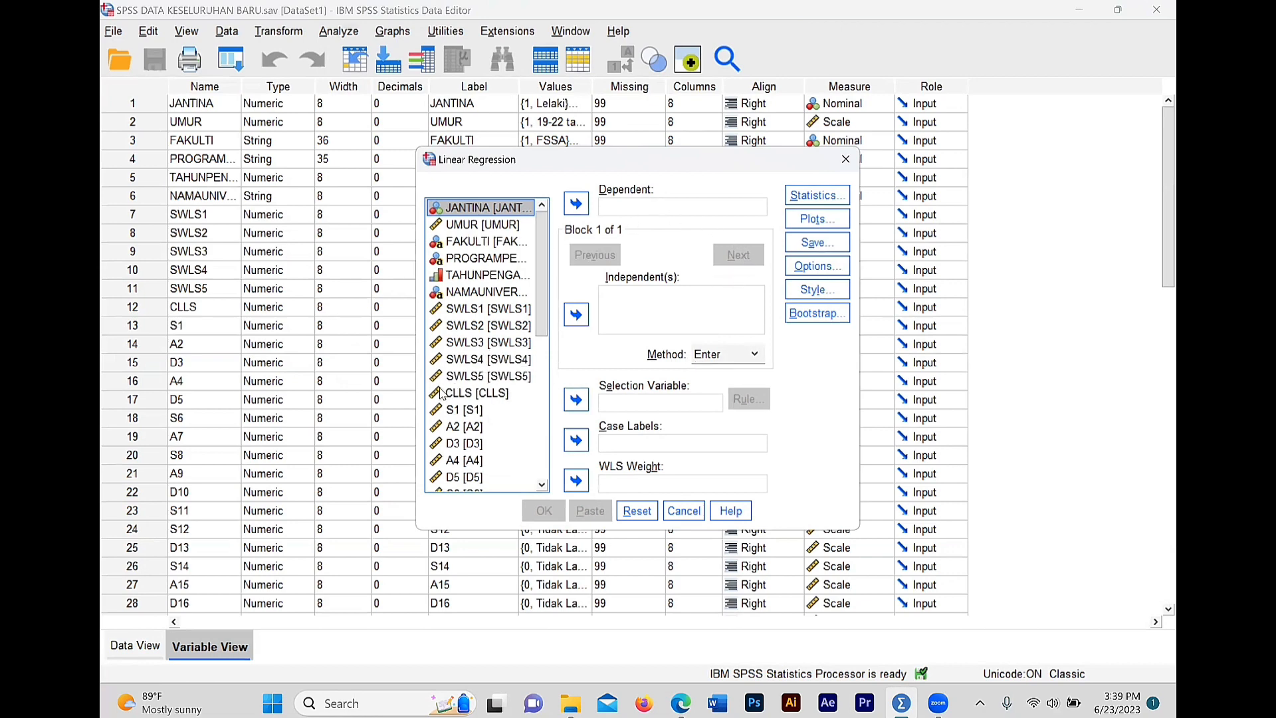
{"action": "scroll", "coordinate": [440, 393], "scroll_direction": "down", "scroll_amount": 7}
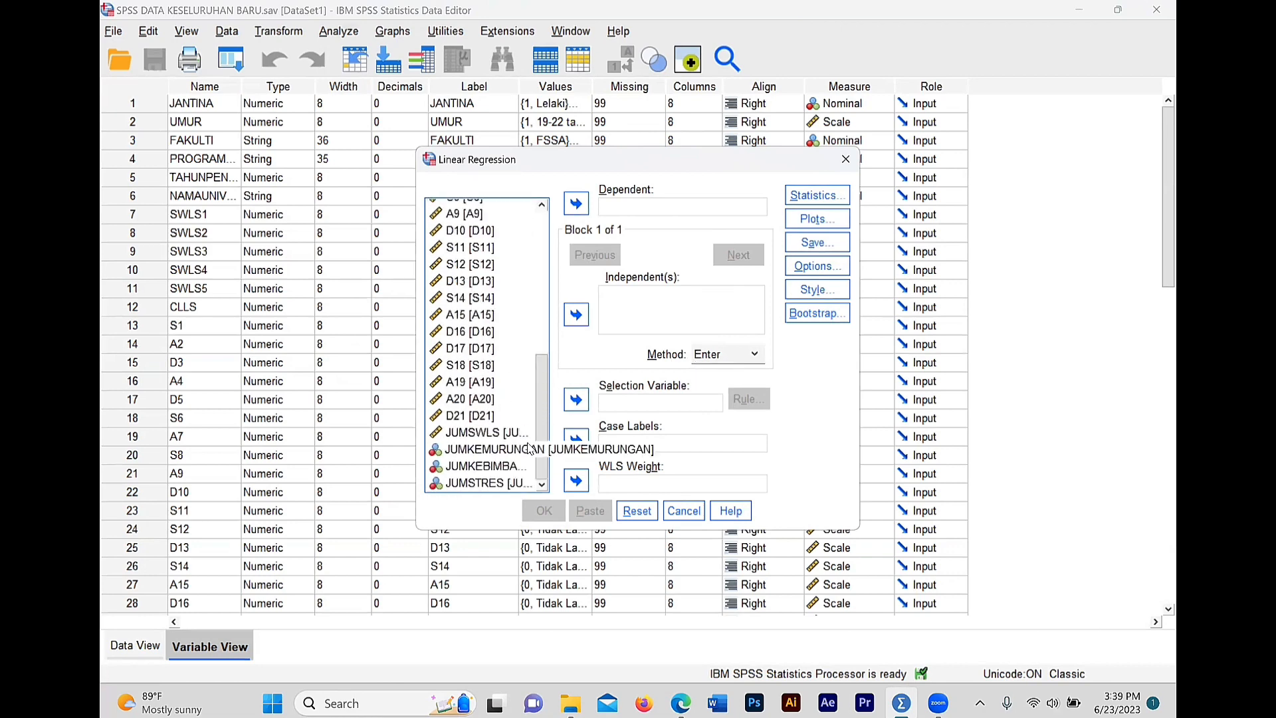
{"action": "left_click", "coordinate": [518, 432]}
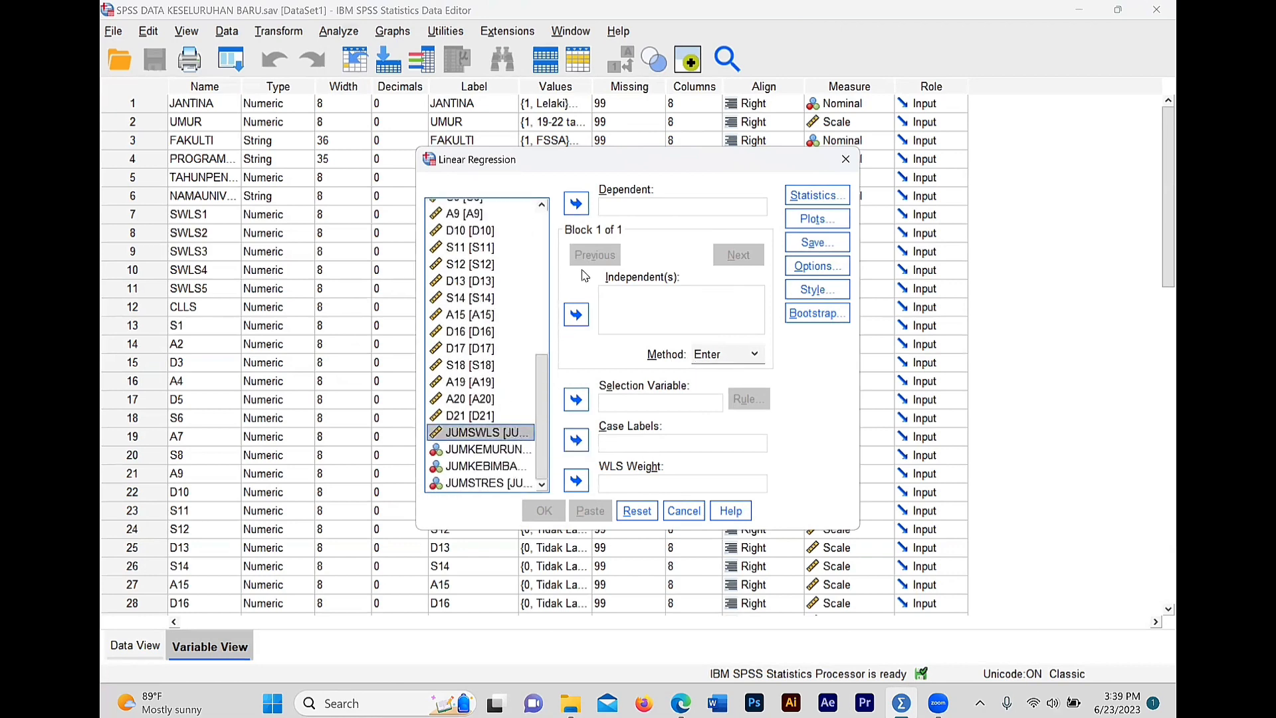
{"action": "left_click", "coordinate": [576, 204]}
Add JUMKEMURUNGAN, JUMKEBIMBANGAN and JUMSTRES as independent variables, keeping Estimates and Model fit as the regression statistics.
{"action": "left_click", "coordinate": [623, 304]}
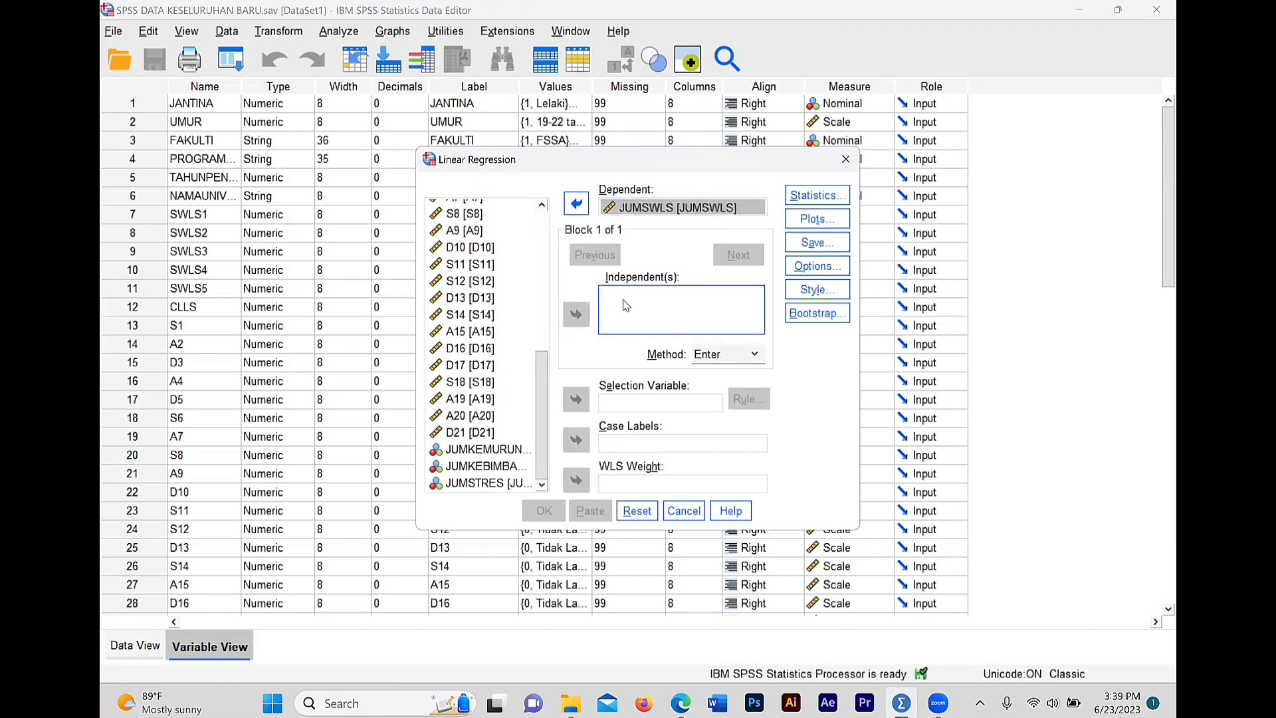
{"action": "left_click", "coordinate": [485, 448]}
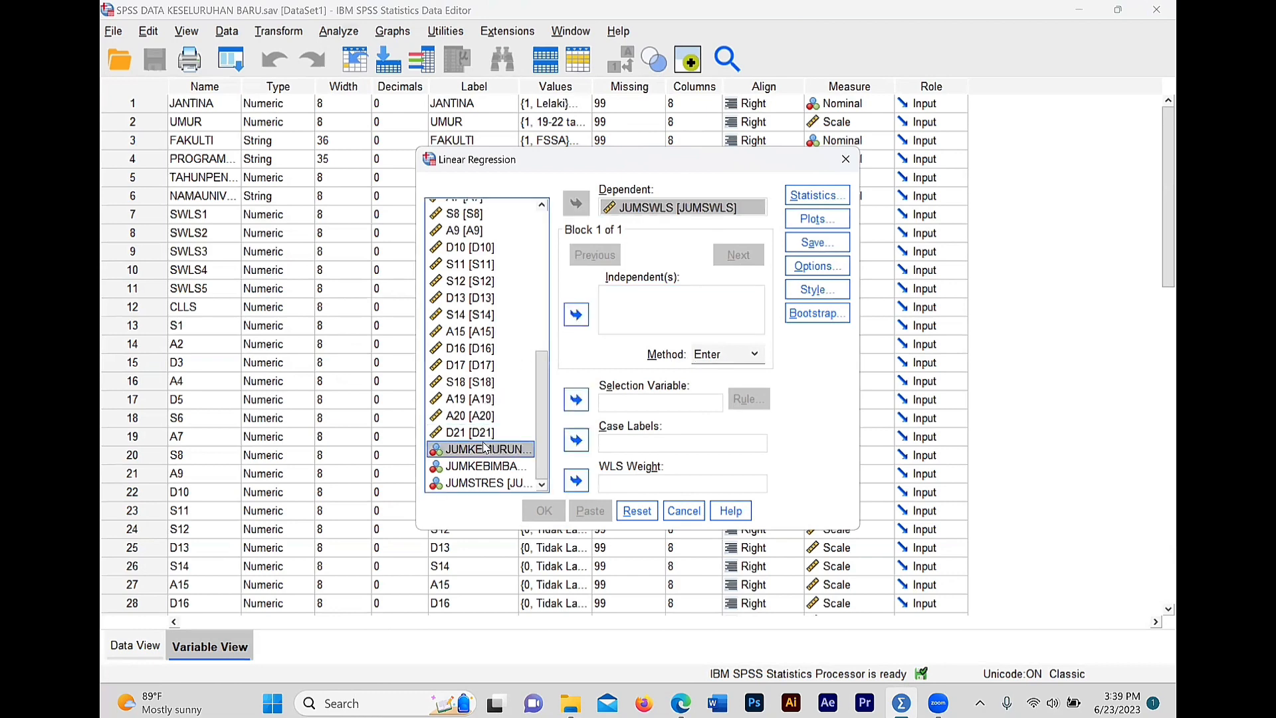
{"action": "left_click", "coordinate": [575, 315]}
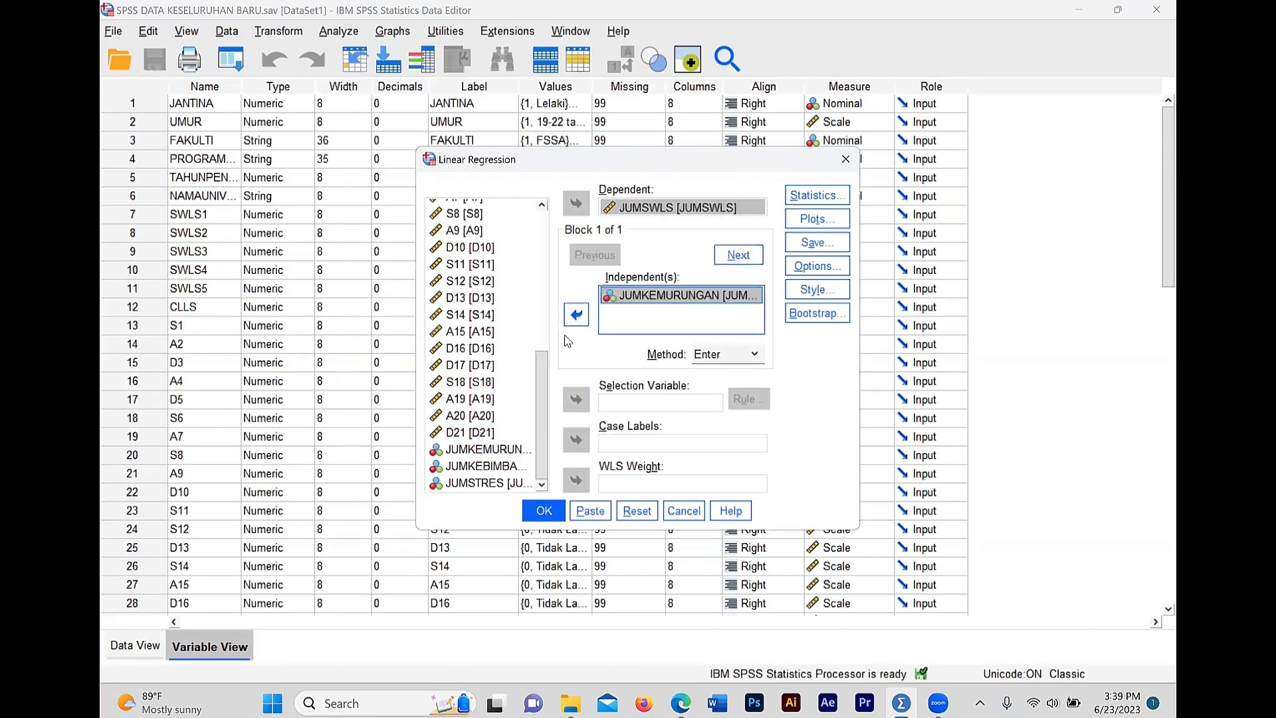
{"action": "left_click", "coordinate": [509, 465]}
{"action": "left_click", "coordinate": [575, 315]}
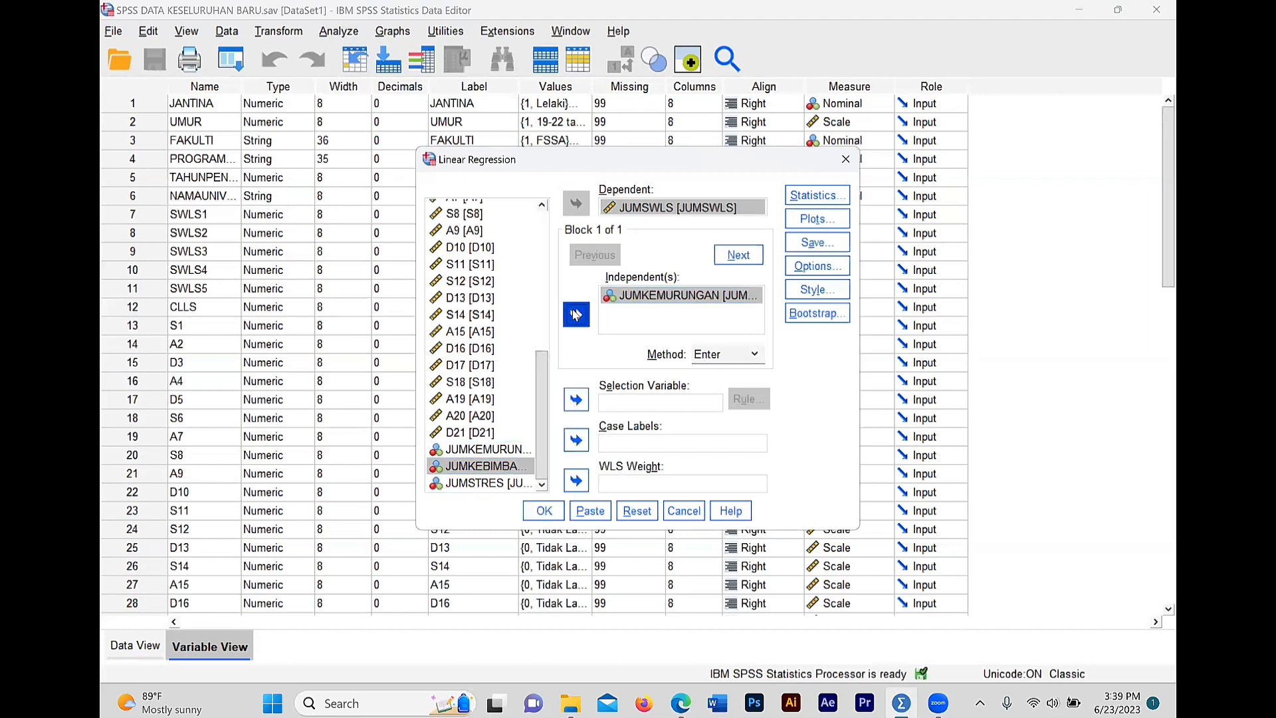
{"action": "left_click", "coordinate": [508, 483]}
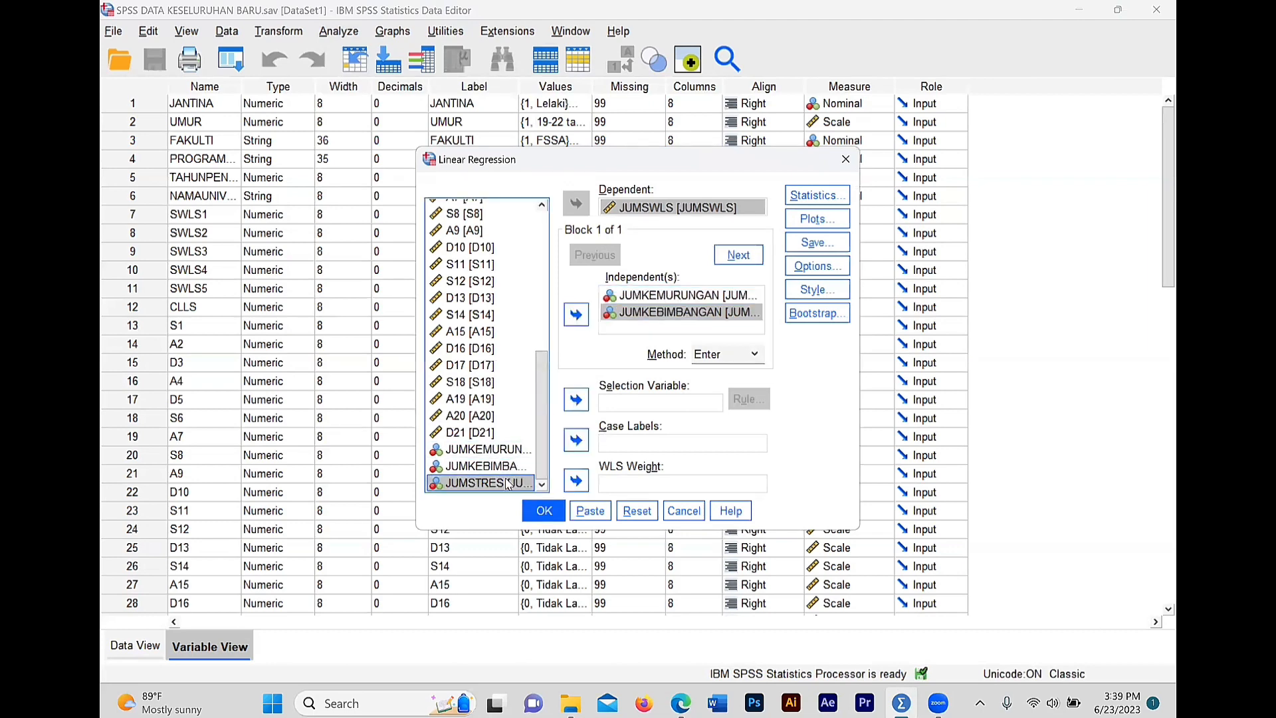
{"action": "left_click", "coordinate": [576, 315]}
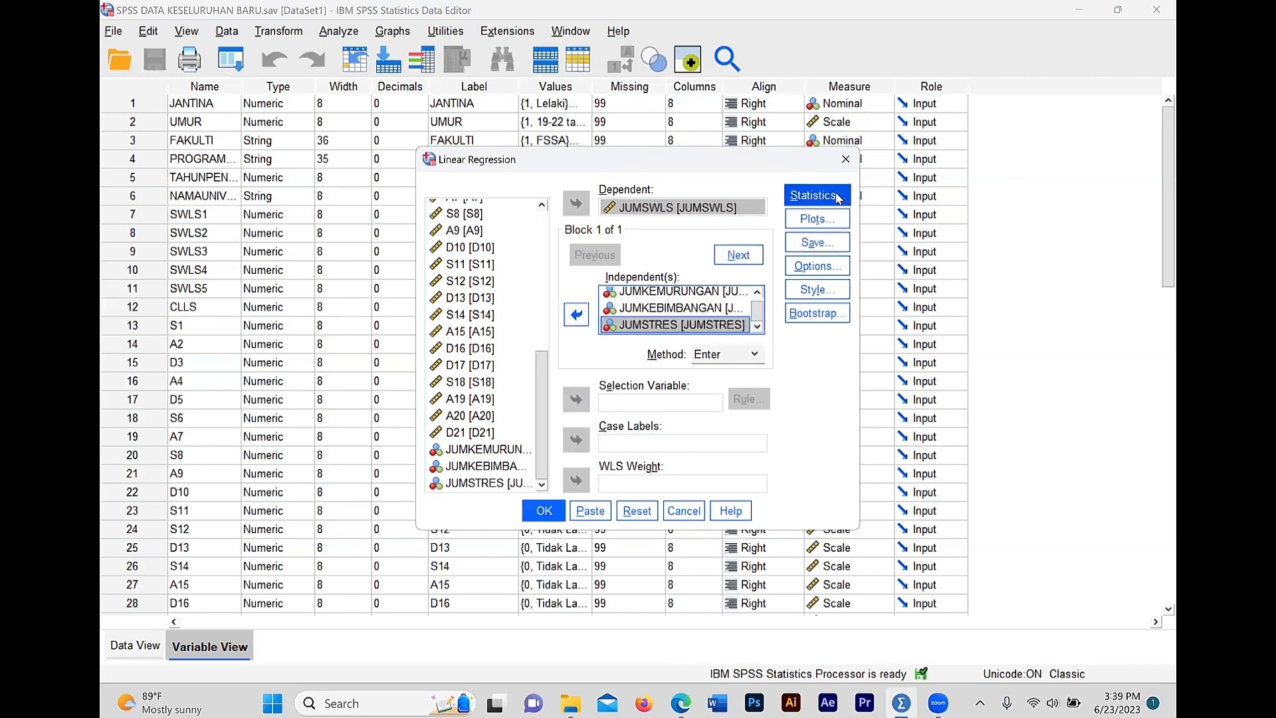
{"action": "left_click", "coordinate": [836, 198]}
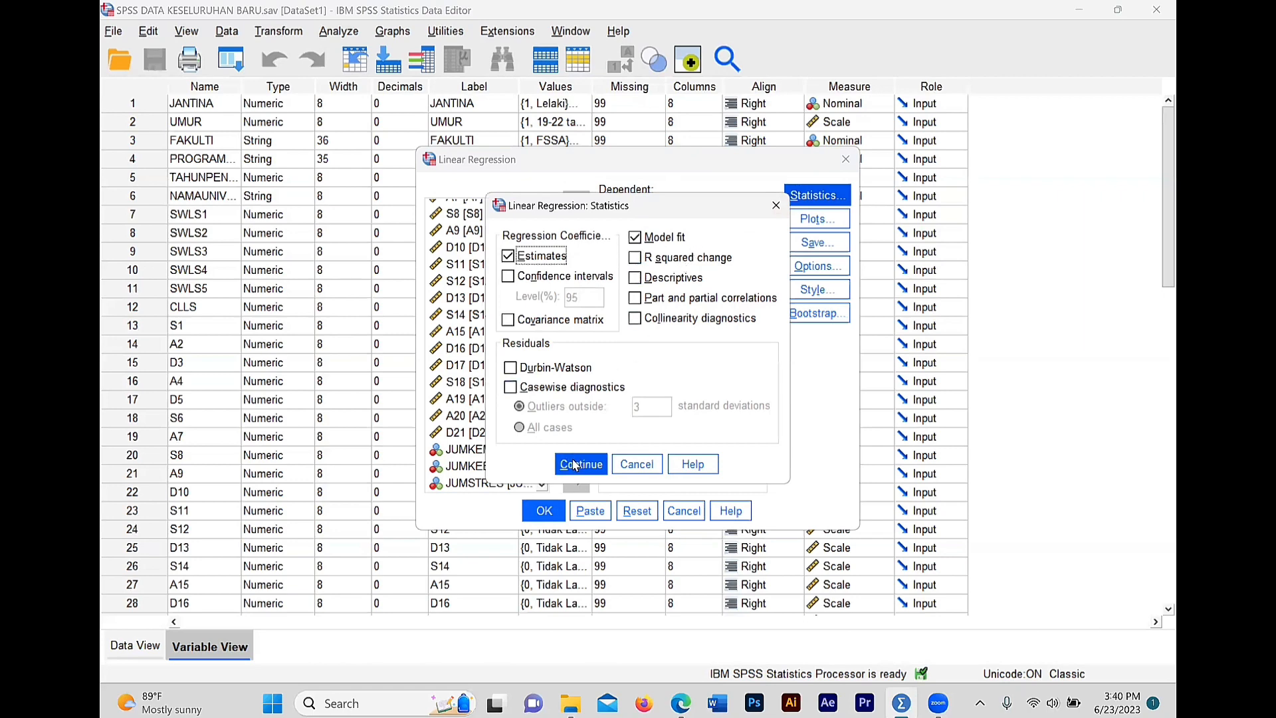
{"action": "left_click", "coordinate": [575, 464]}
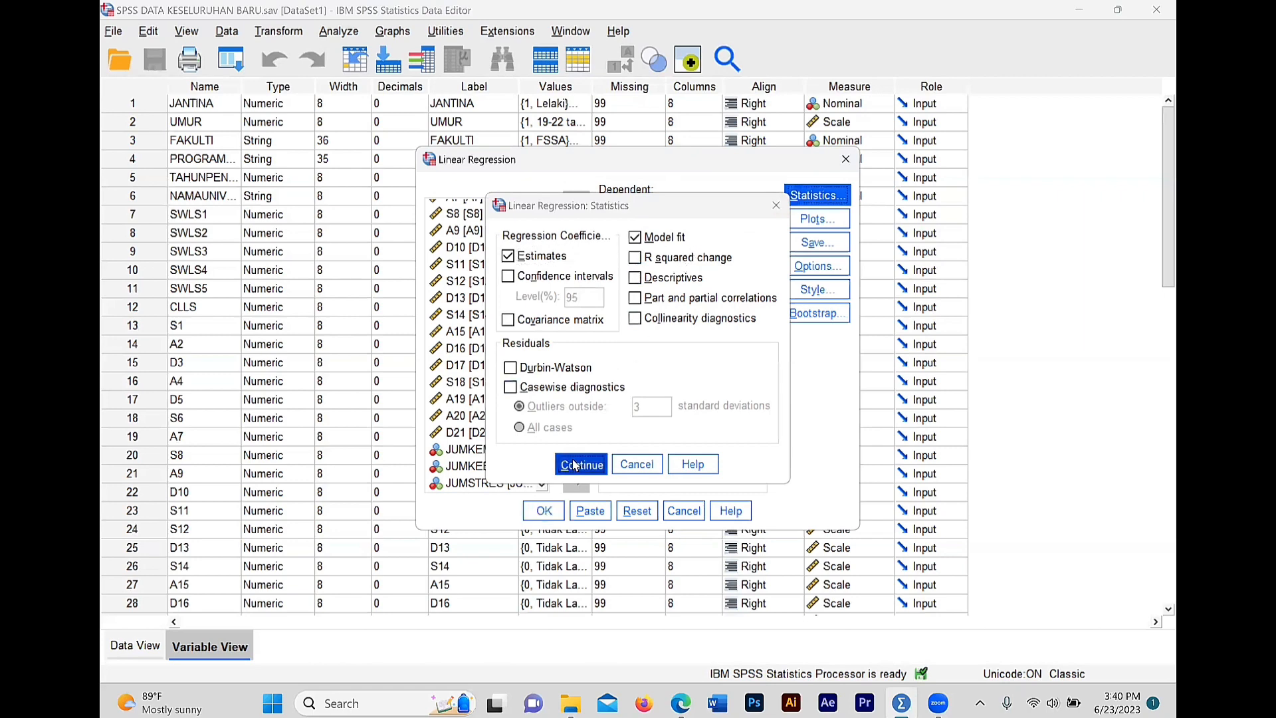
Set up a residual scatterplot with *ZRESID as Y and *ZPRED as X, and include the normal probability plot.
{"action": "left_click", "coordinate": [810, 220]}
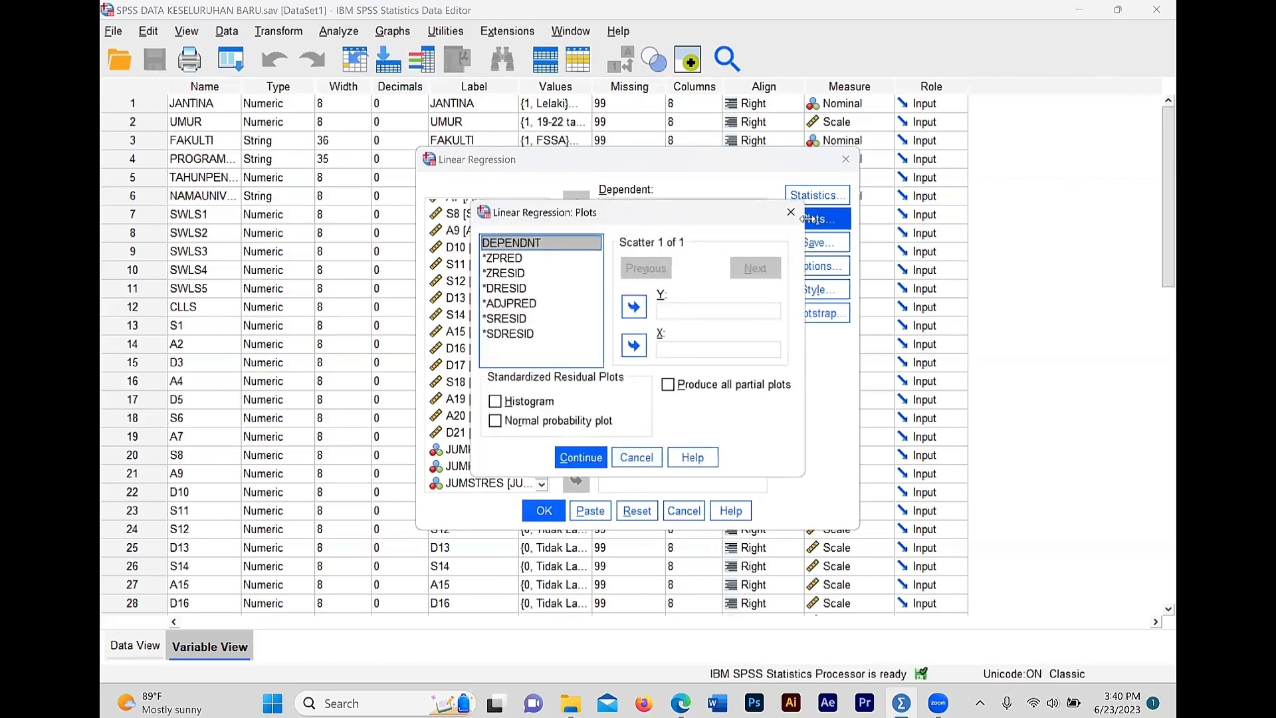
{"action": "left_click", "coordinate": [515, 260]}
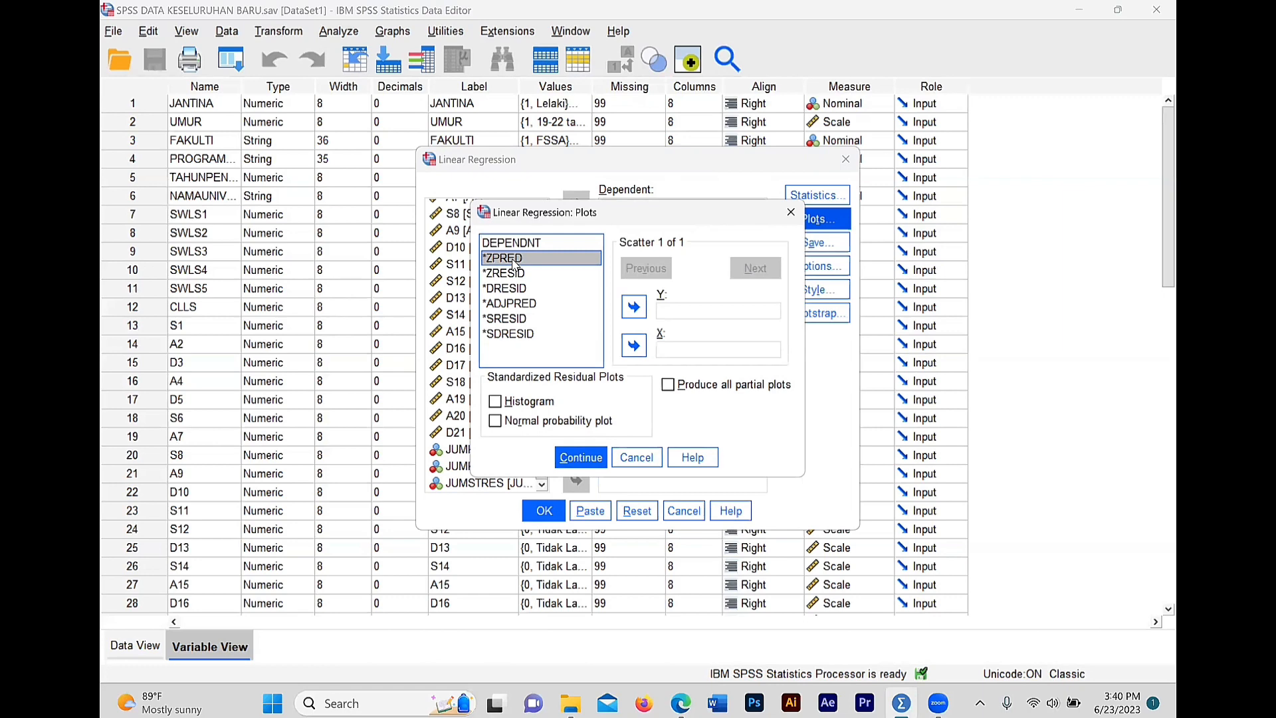
{"action": "left_click", "coordinate": [632, 346]}
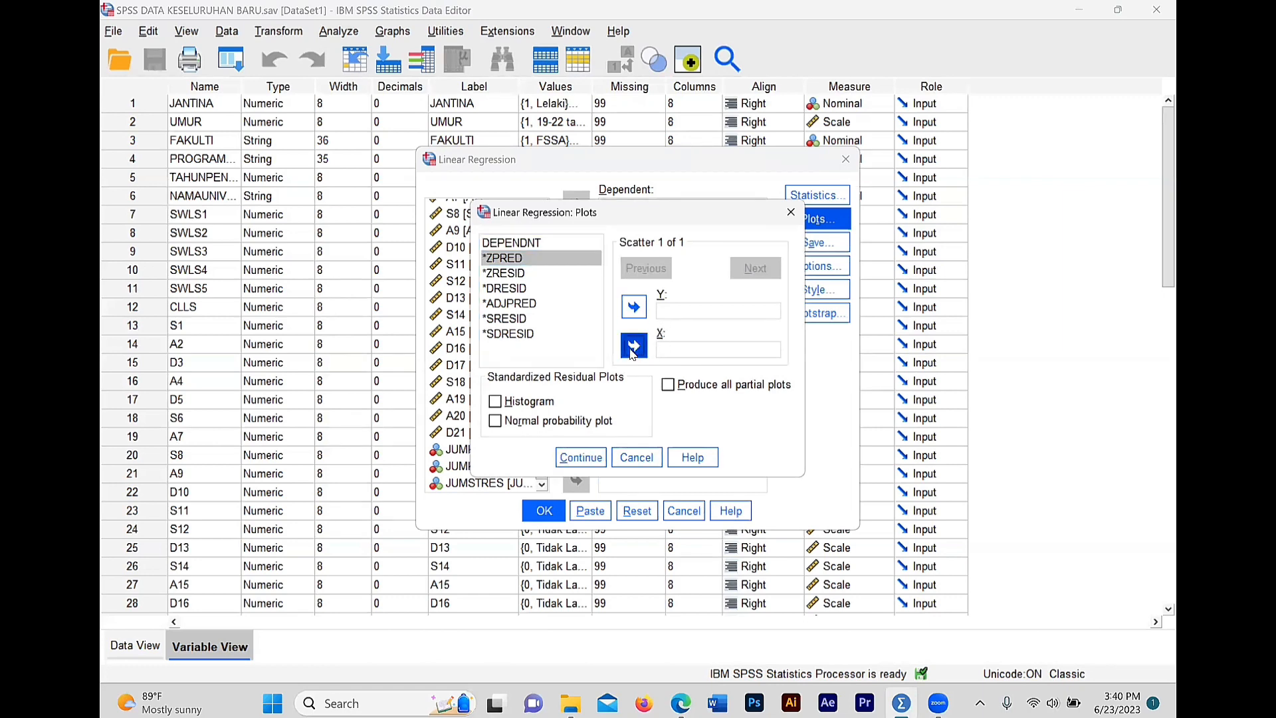
{"action": "left_click", "coordinate": [492, 276]}
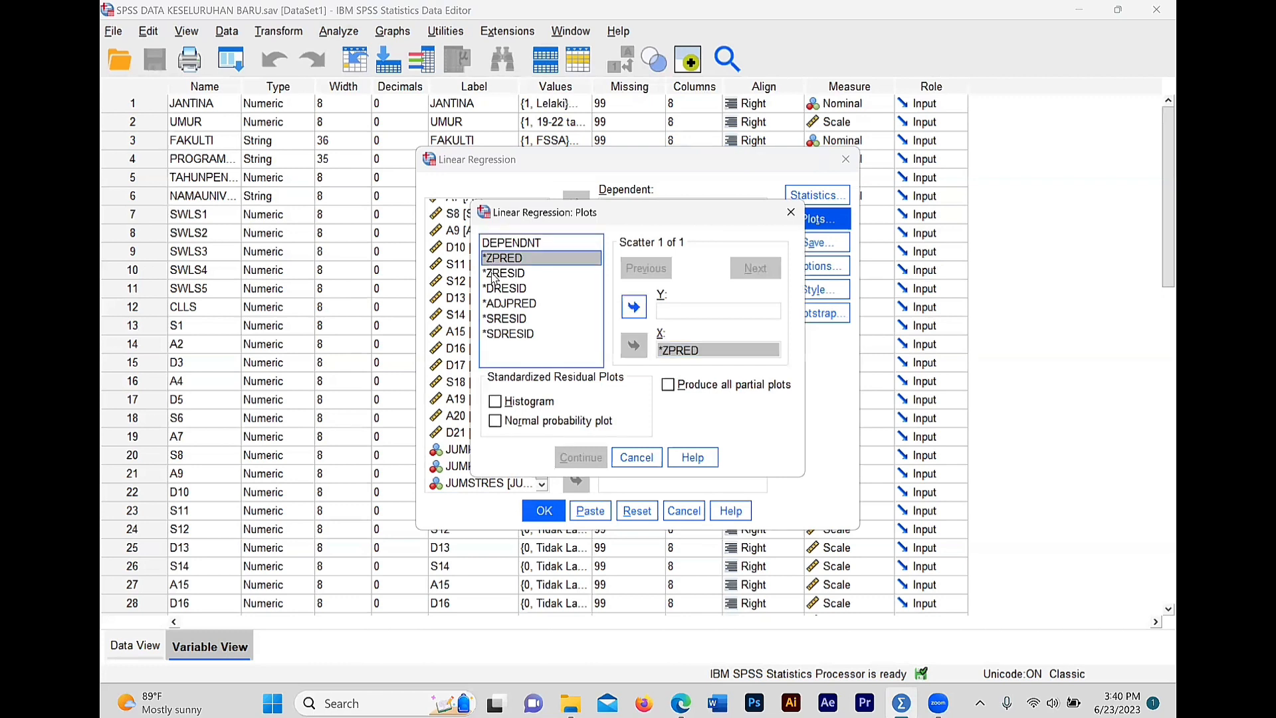
{"action": "left_click", "coordinate": [634, 309]}
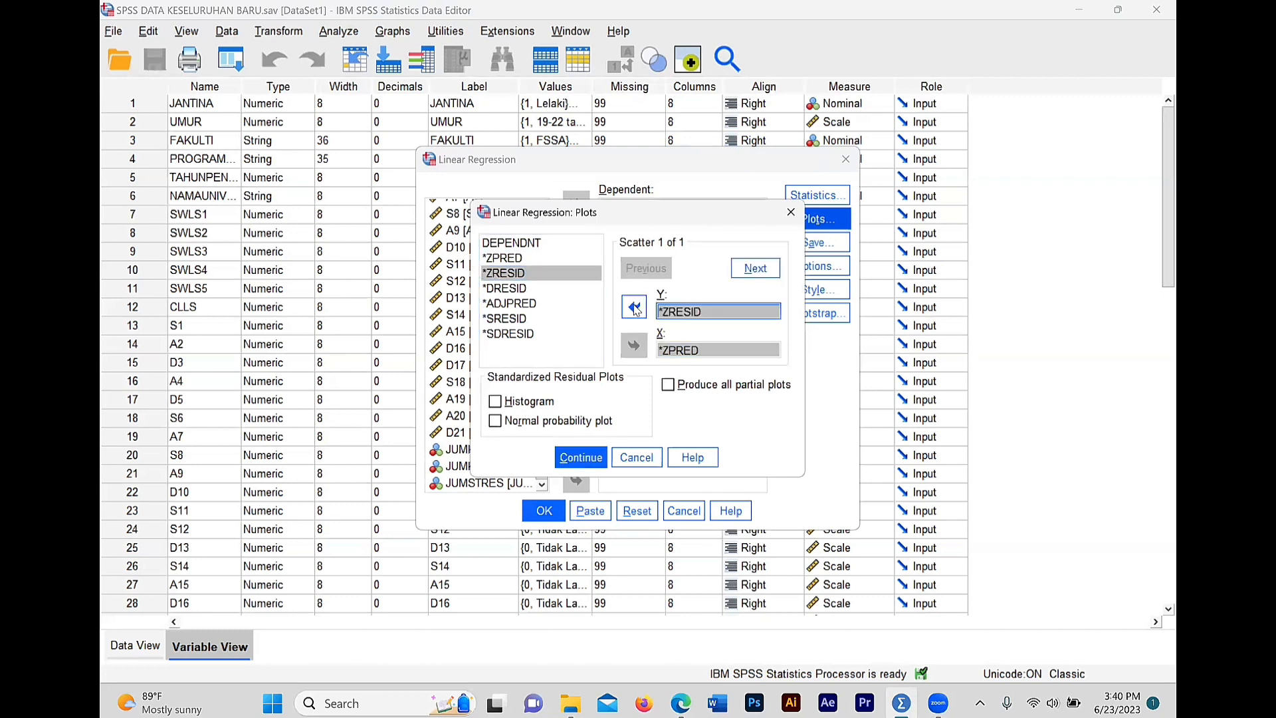
{"action": "left_click", "coordinate": [497, 421]}
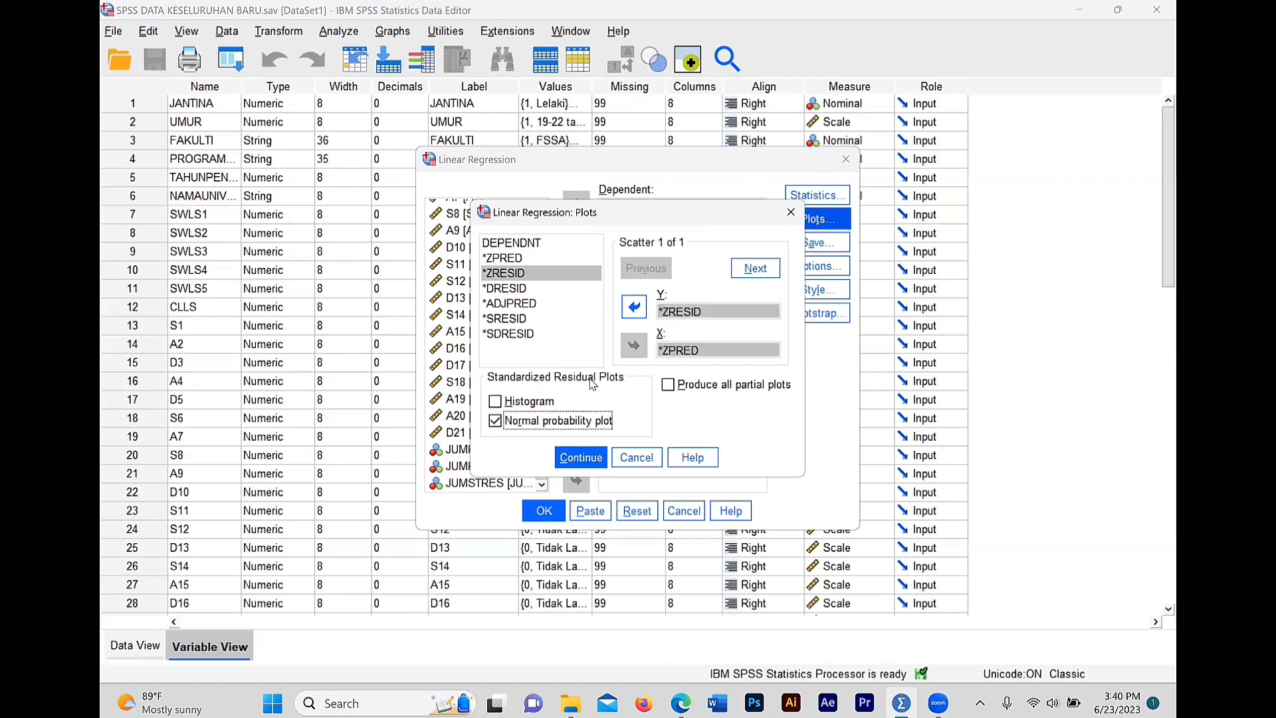
{"action": "left_click", "coordinate": [588, 458]}
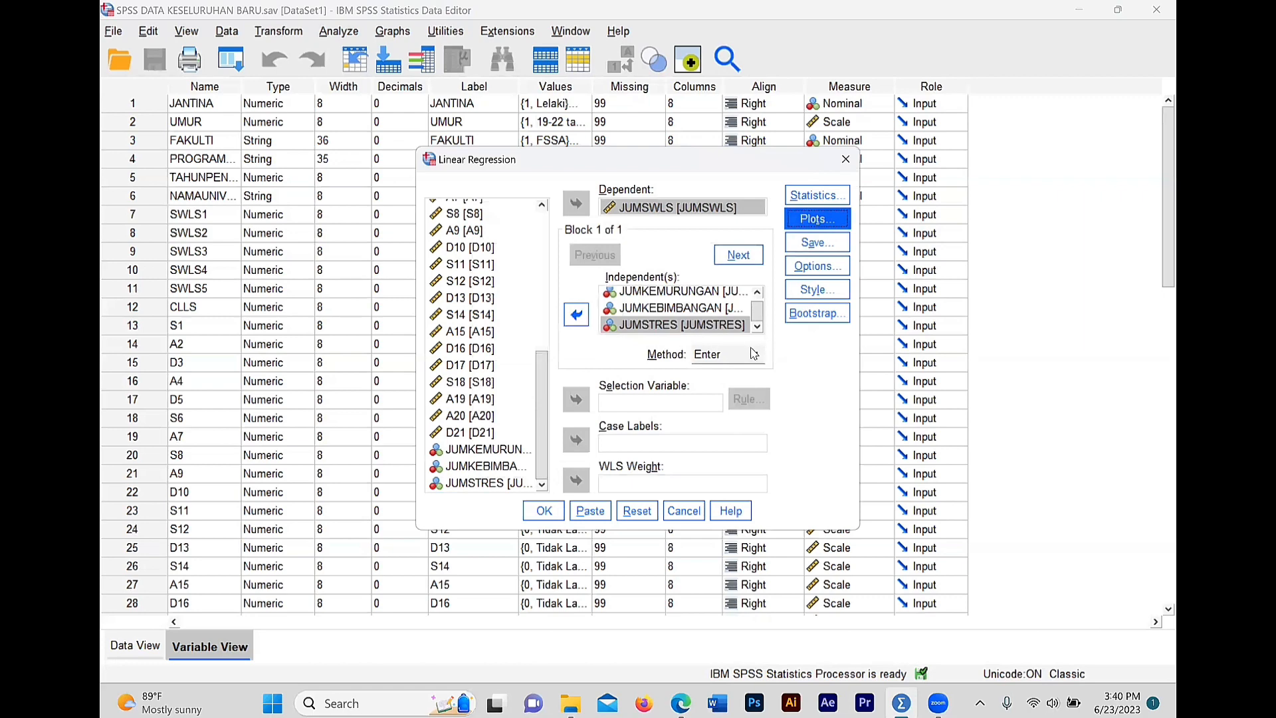
Keep the Enter method and run the linear regression.
{"action": "left_click", "coordinate": [755, 353]}
{"action": "left_click", "coordinate": [743, 372]}
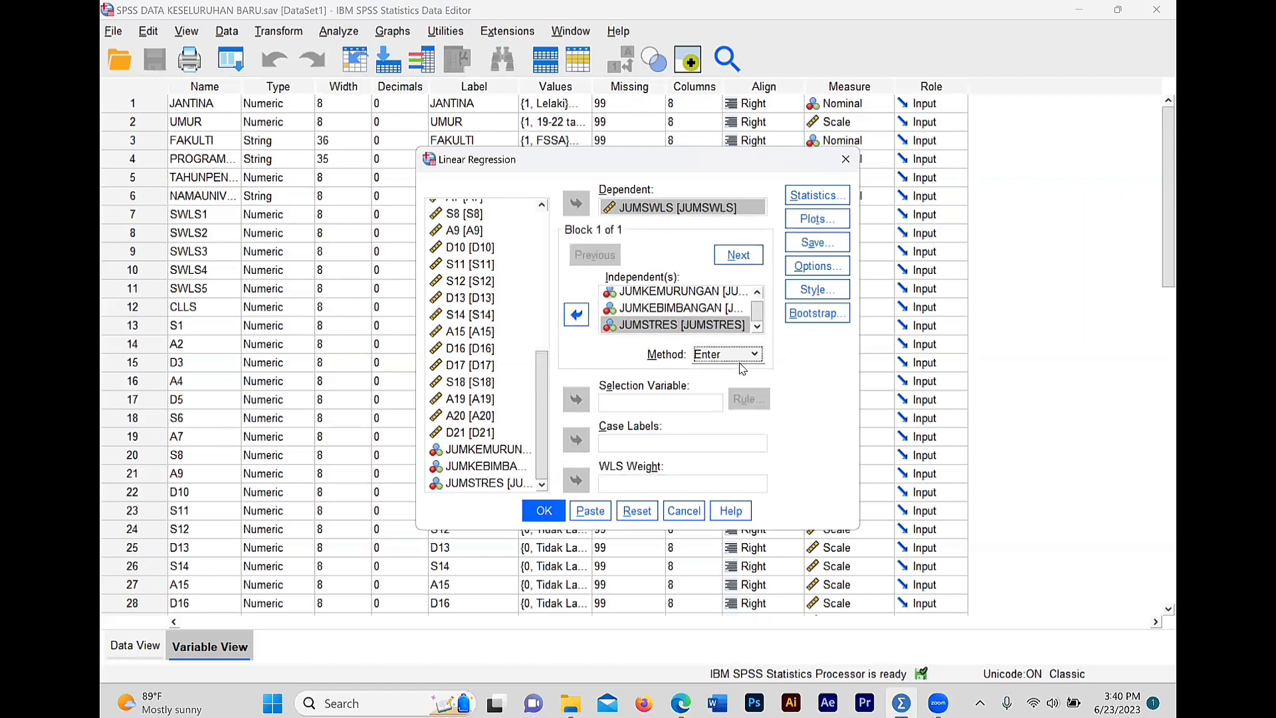
{"action": "left_click", "coordinate": [542, 511]}
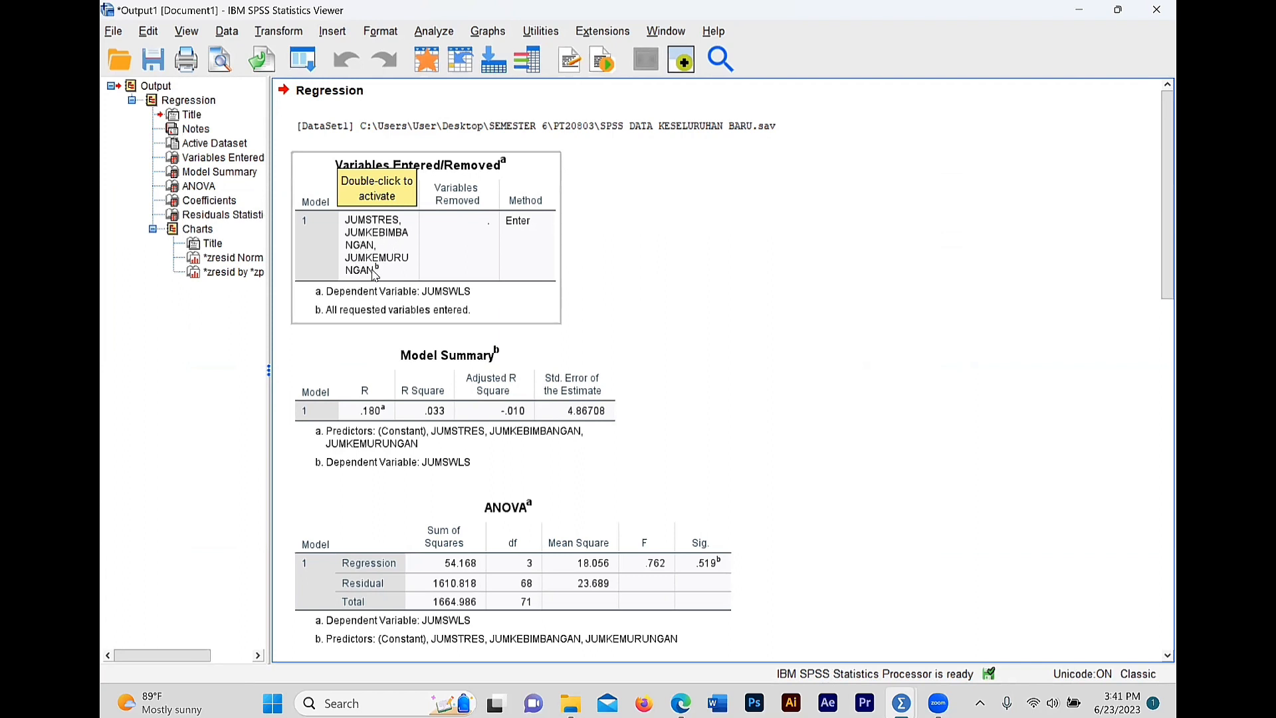
Examine the regression's Model Summary, ANOVA significance and the Coefficients of the three predictors of JUMSWLS.
{"action": "scroll", "coordinate": [555, 334], "scroll_direction": "down", "scroll_amount": 1}
{"action": "left_click", "coordinate": [555, 333]}
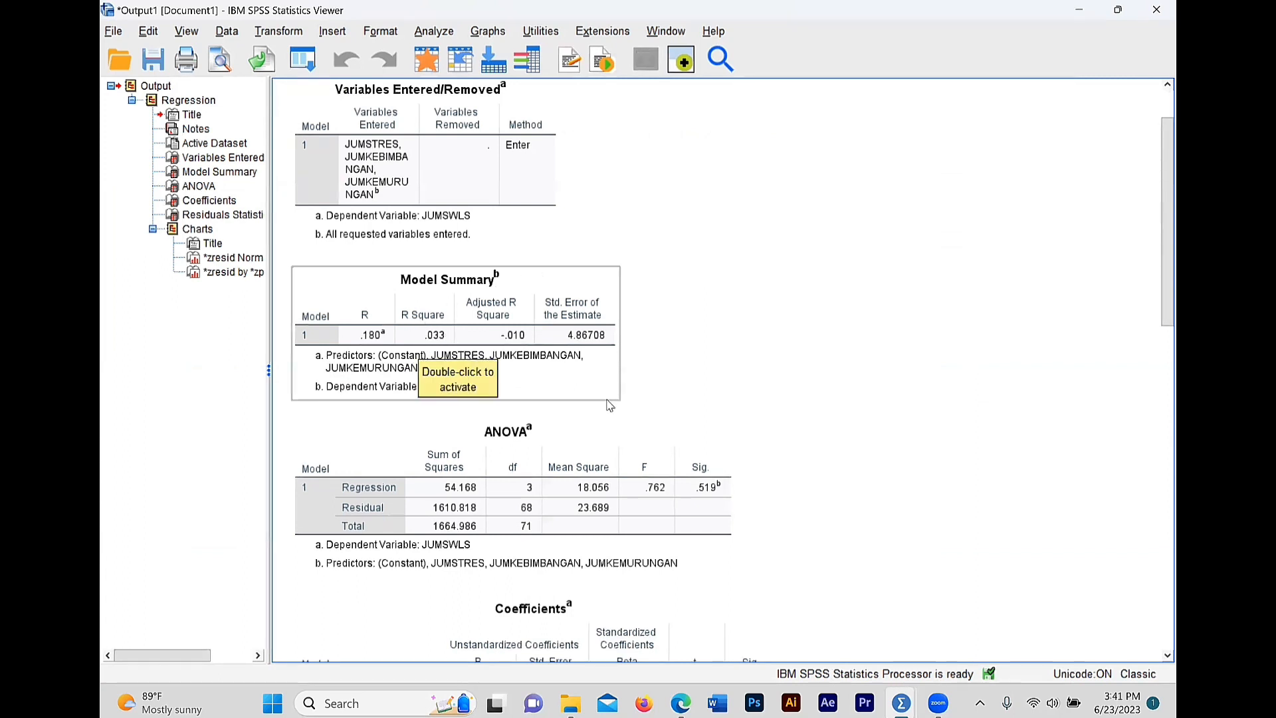
{"action": "scroll", "coordinate": [609, 405], "scroll_direction": "down", "scroll_amount": 2}
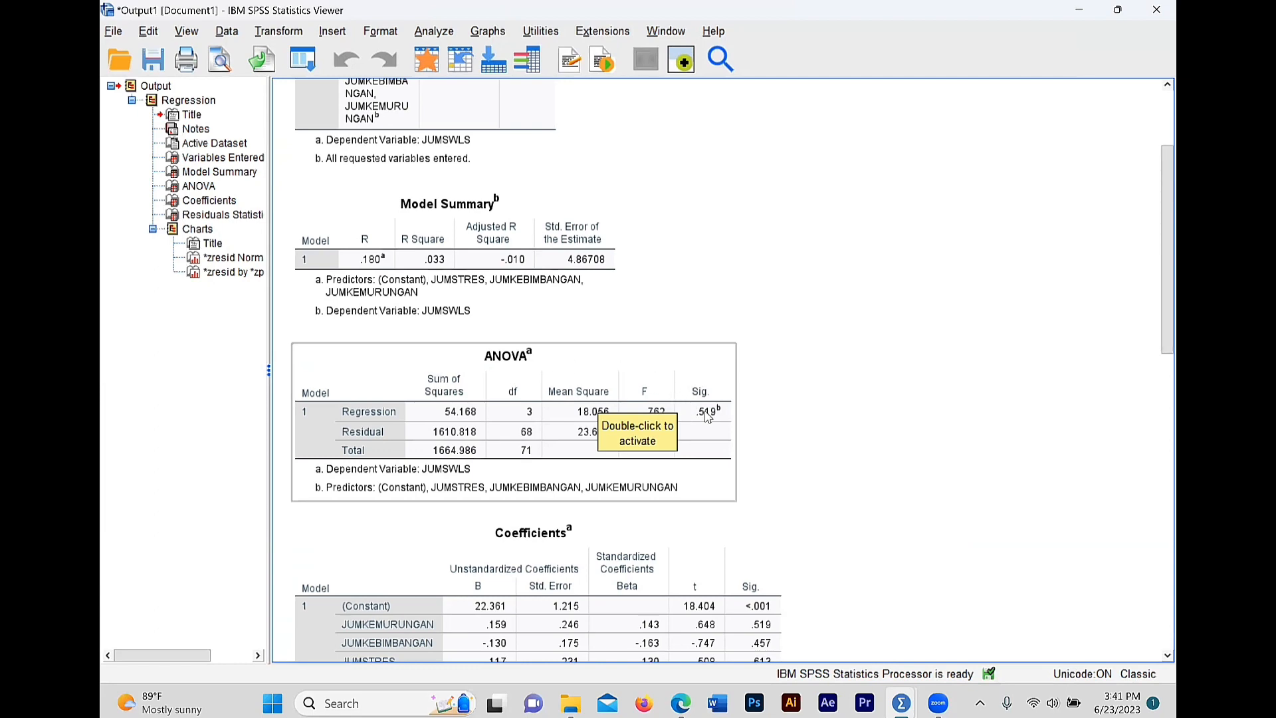
{"action": "scroll", "coordinate": [713, 418], "scroll_direction": "down", "scroll_amount": 2}
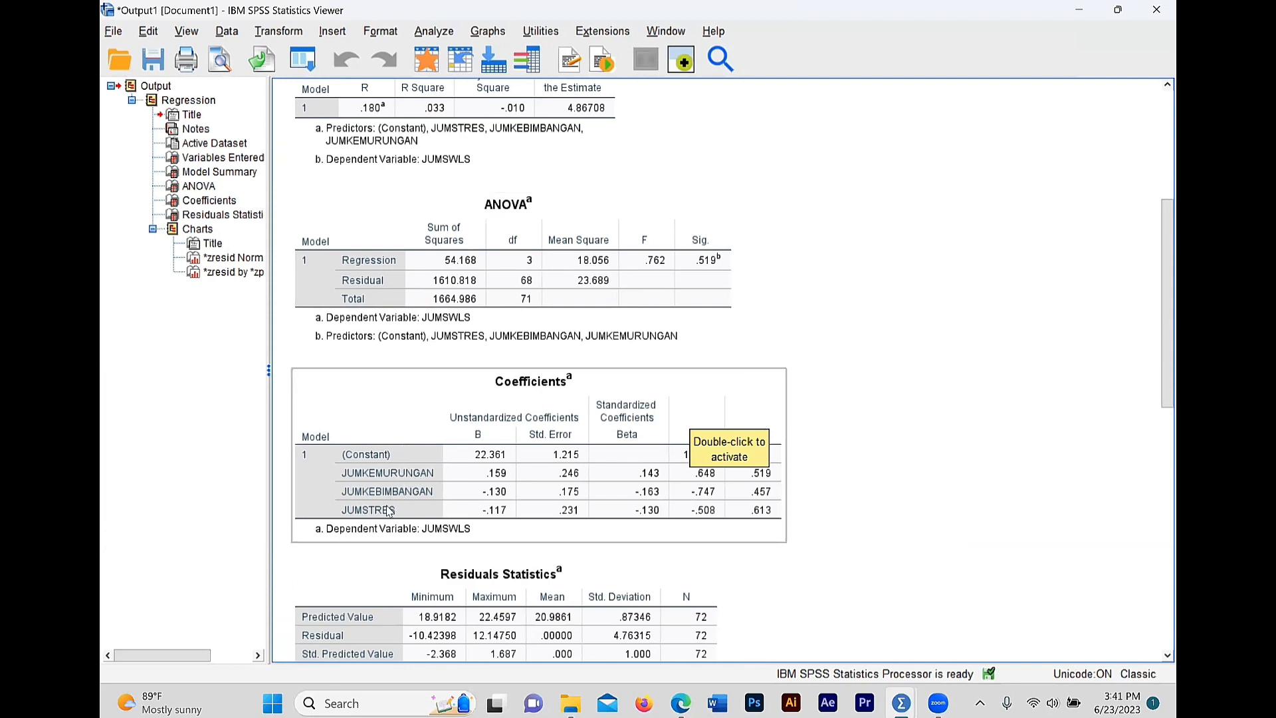
{"action": "left_click", "coordinate": [813, 441]}
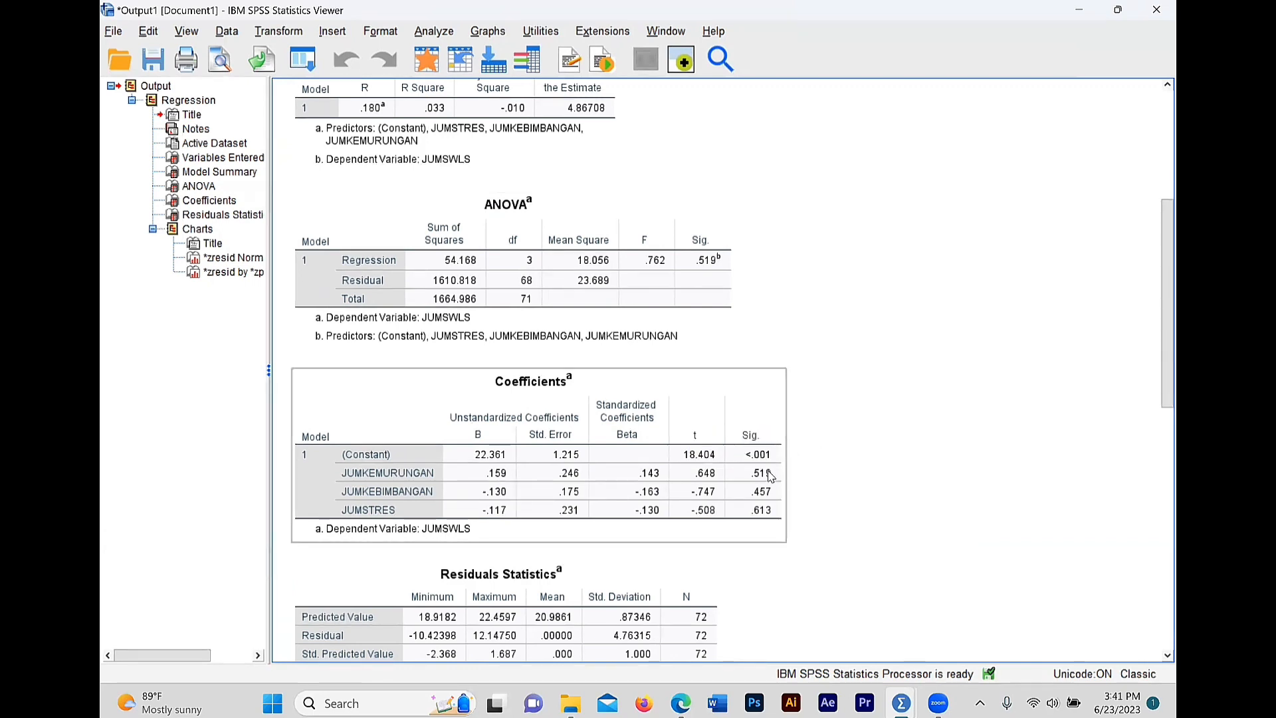
{"action": "left_click", "coordinate": [634, 495]}
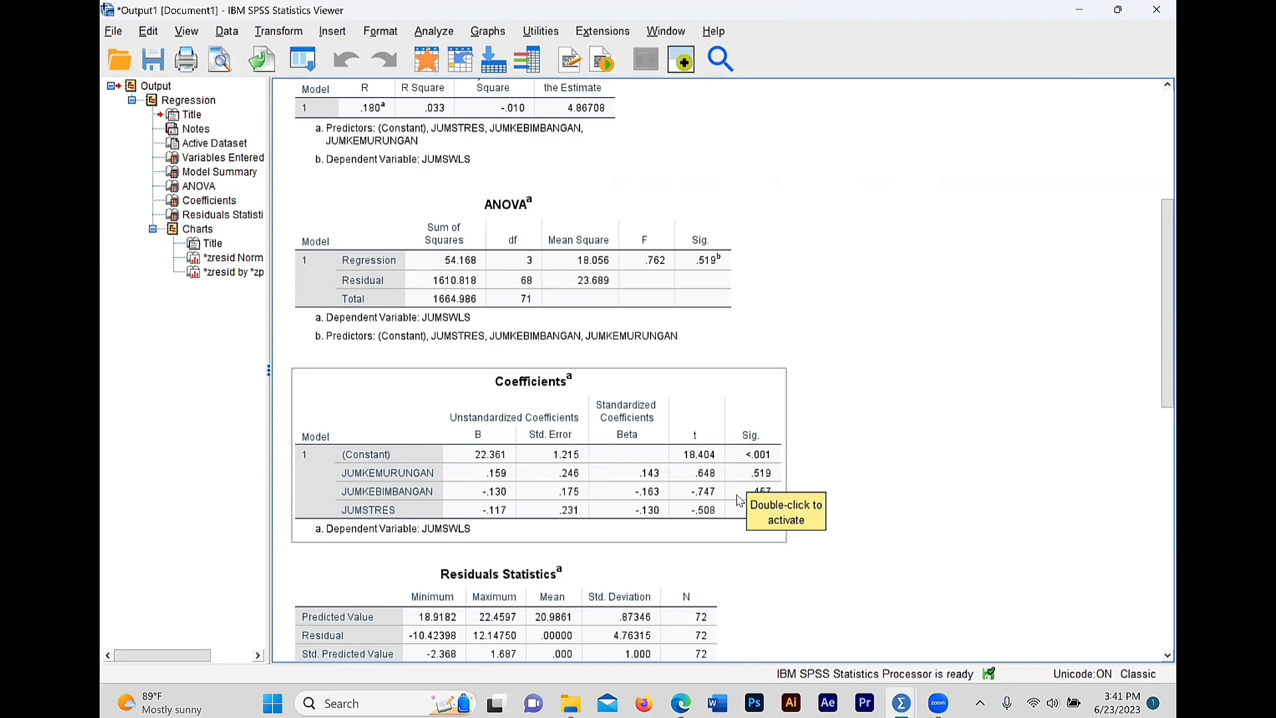
{"action": "left_click", "coordinate": [837, 477]}
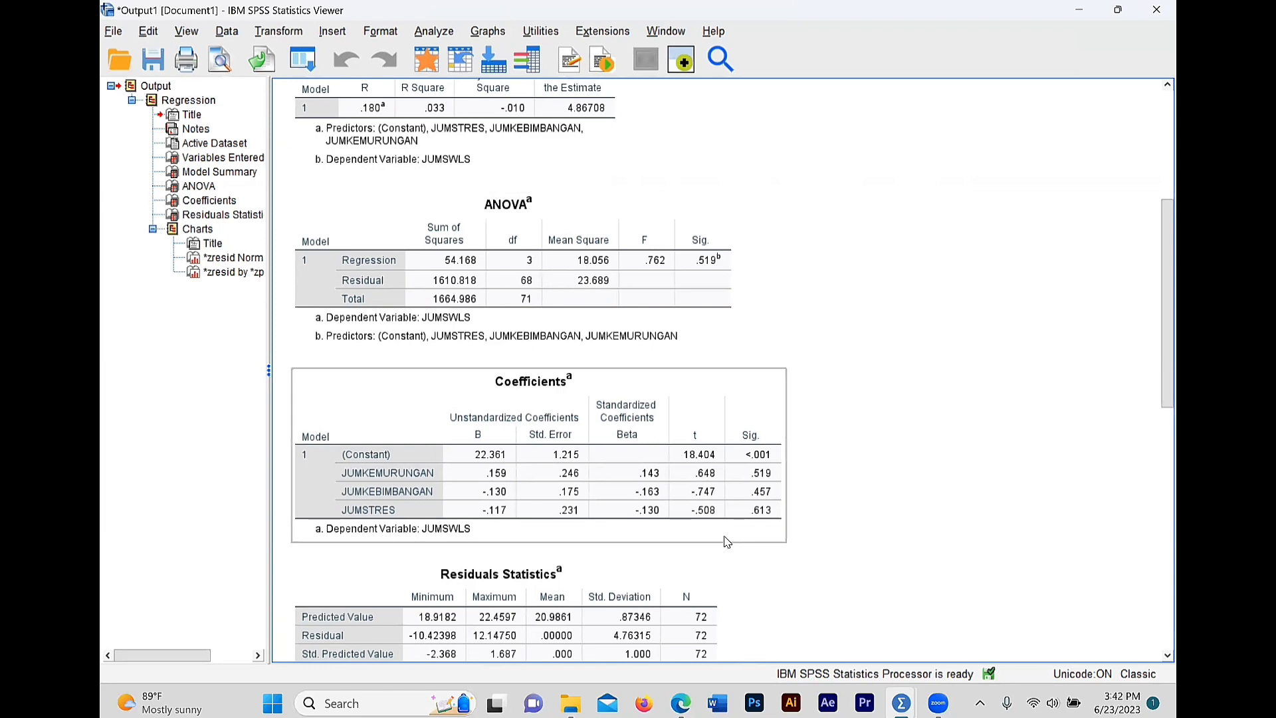
Examine the Residuals Statistics table, the Normal P-P Plot and the residual scatterplot for JUMSWLS.
{"action": "scroll", "coordinate": [734, 532], "scroll_direction": "down", "scroll_amount": 3}
{"action": "left_click", "coordinate": [525, 522]}
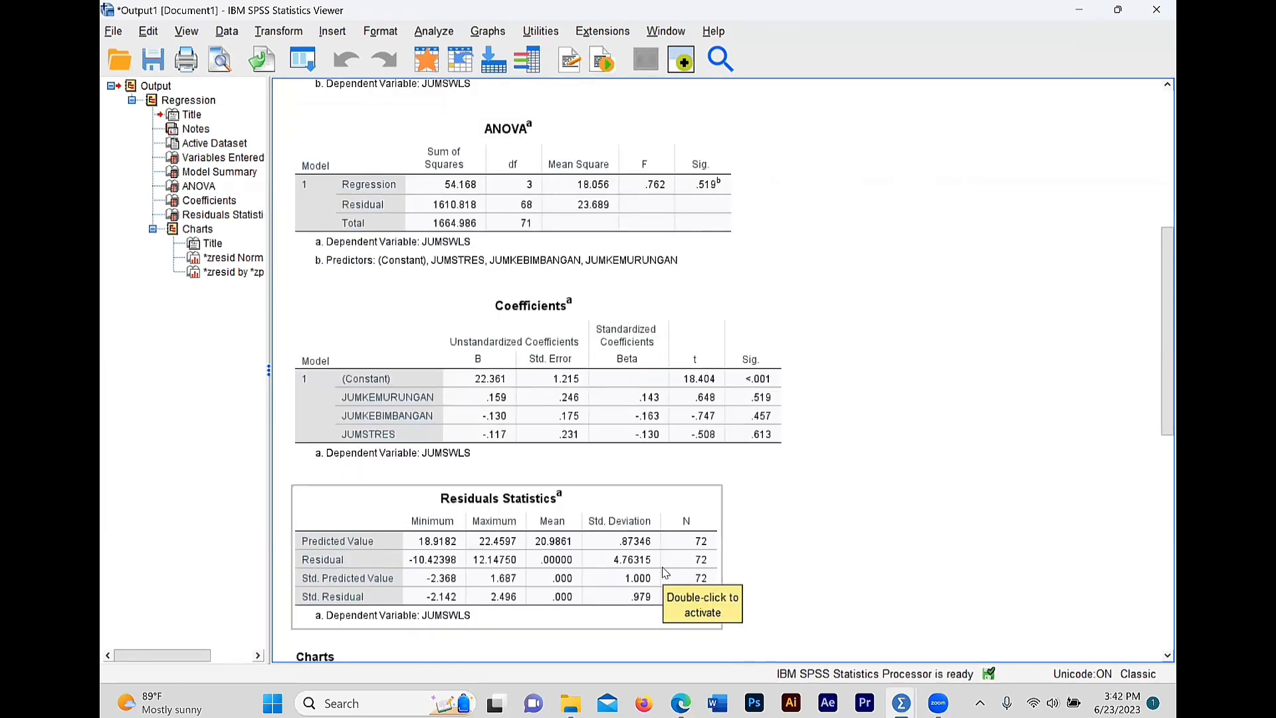
{"action": "scroll", "coordinate": [665, 573], "scroll_direction": "down", "scroll_amount": 3}
{"action": "scroll", "coordinate": [666, 572], "scroll_direction": "down", "scroll_amount": 3}
{"action": "scroll", "coordinate": [657, 570], "scroll_direction": "down", "scroll_amount": 3}
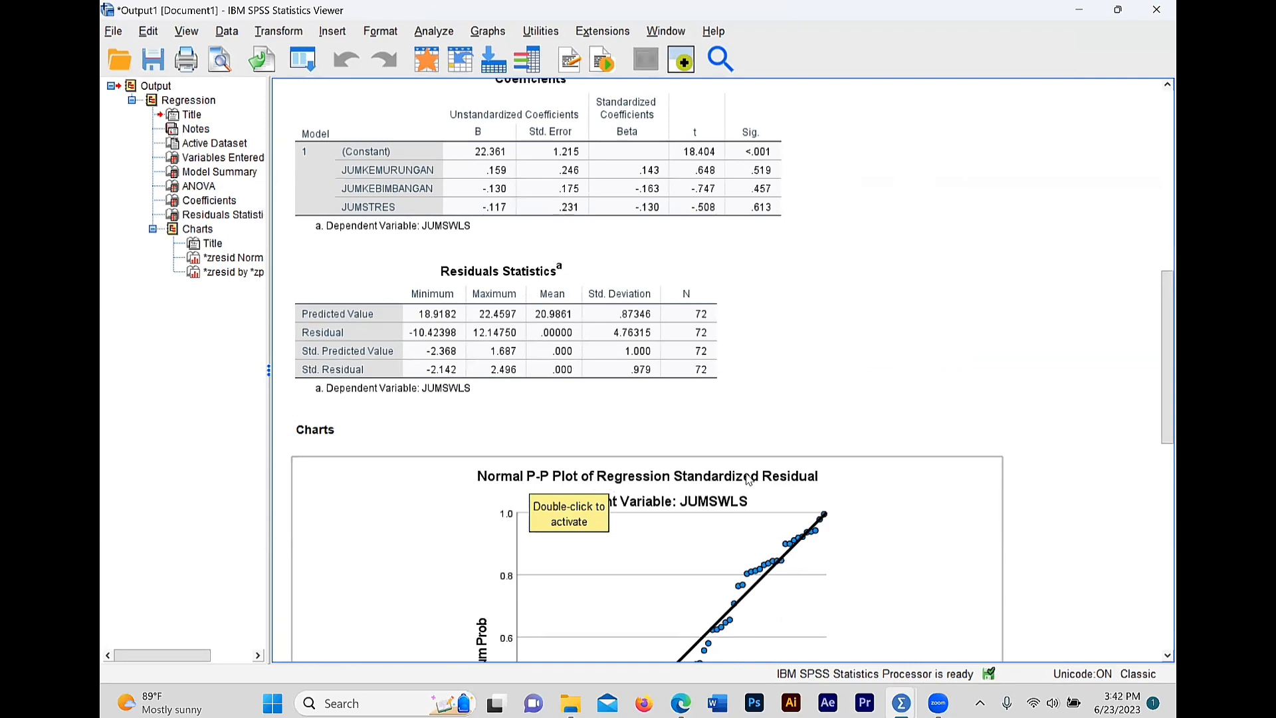
{"action": "scroll", "coordinate": [853, 478], "scroll_direction": "down", "scroll_amount": 3}
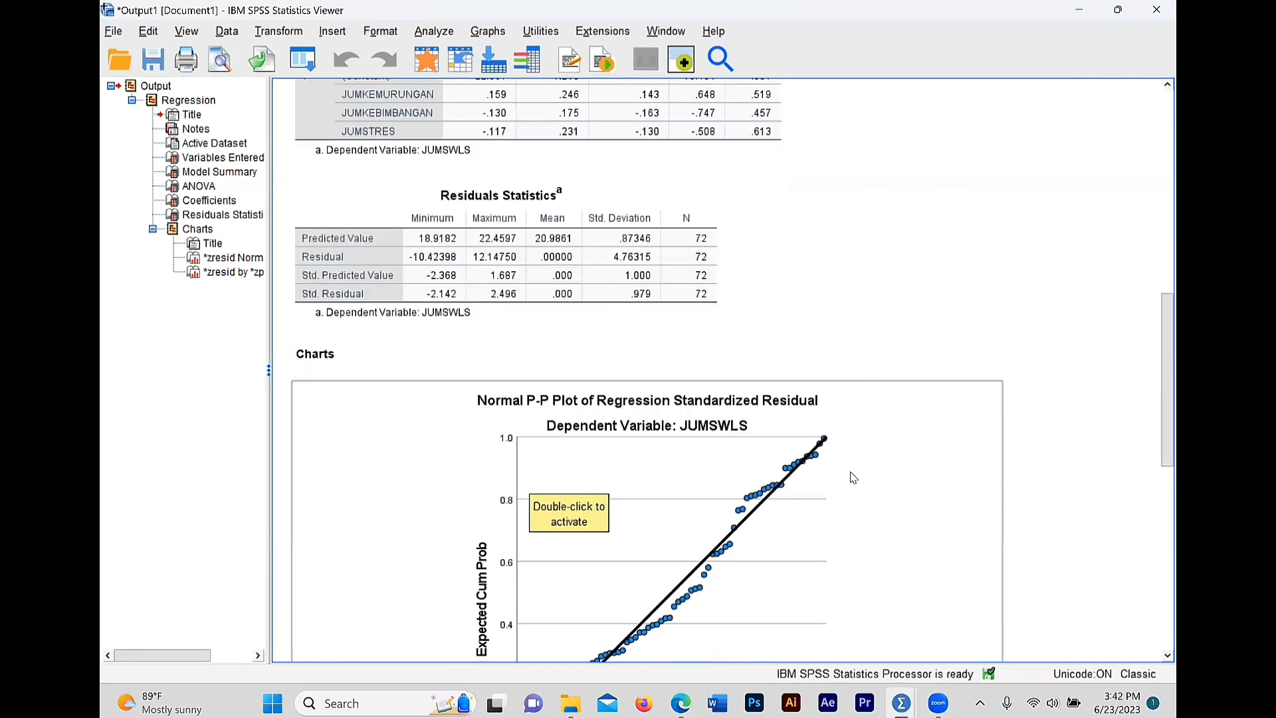
{"action": "scroll", "coordinate": [853, 478], "scroll_direction": "down", "scroll_amount": 6}
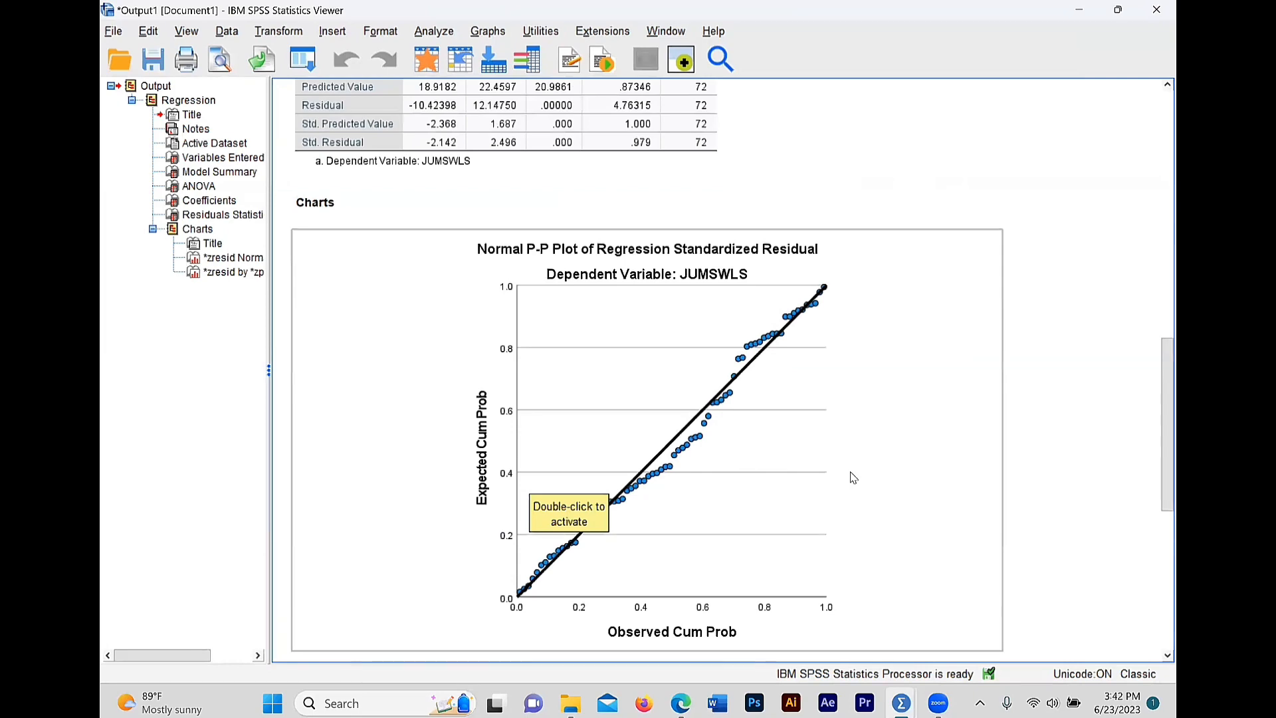
{"action": "scroll", "coordinate": [853, 477], "scroll_direction": "down", "scroll_amount": 18}
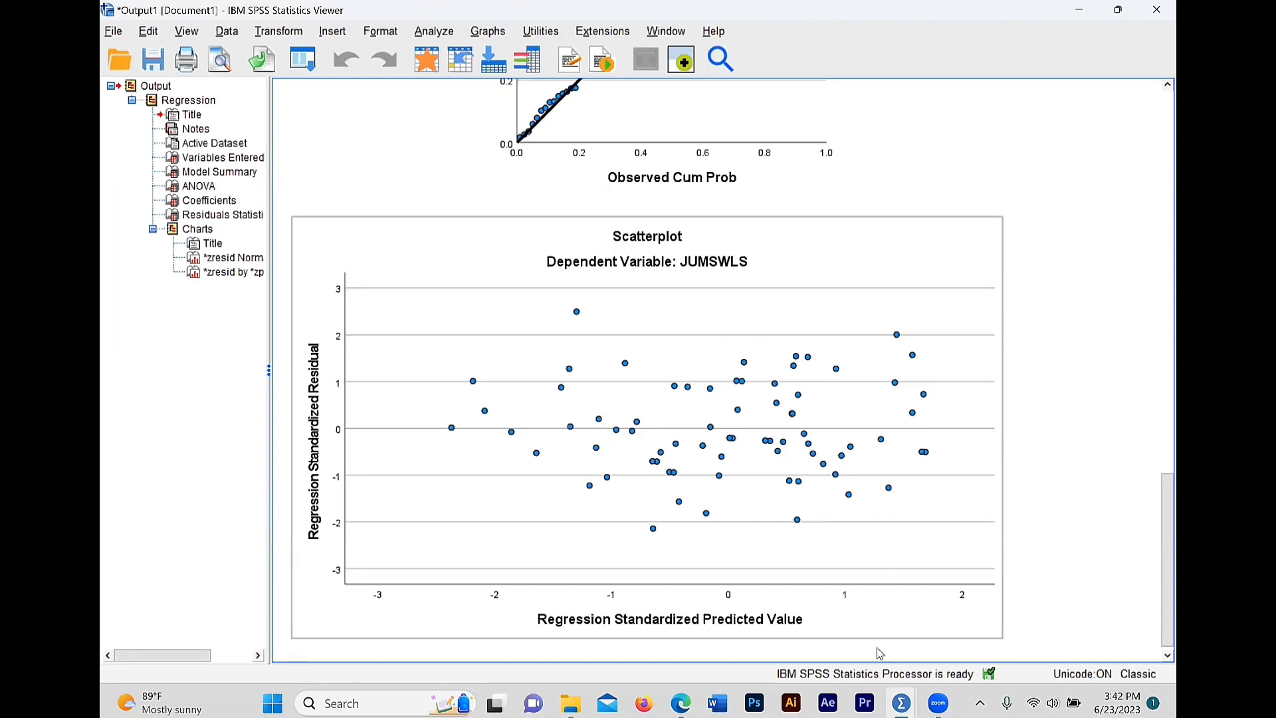
Reset the Linear Regression settings for the SPSS DATA KESELURUHAN BARU.sav dataset and set CLLS as the dependent variable.
{"action": "mouse_move", "coordinate": [914, 706]}
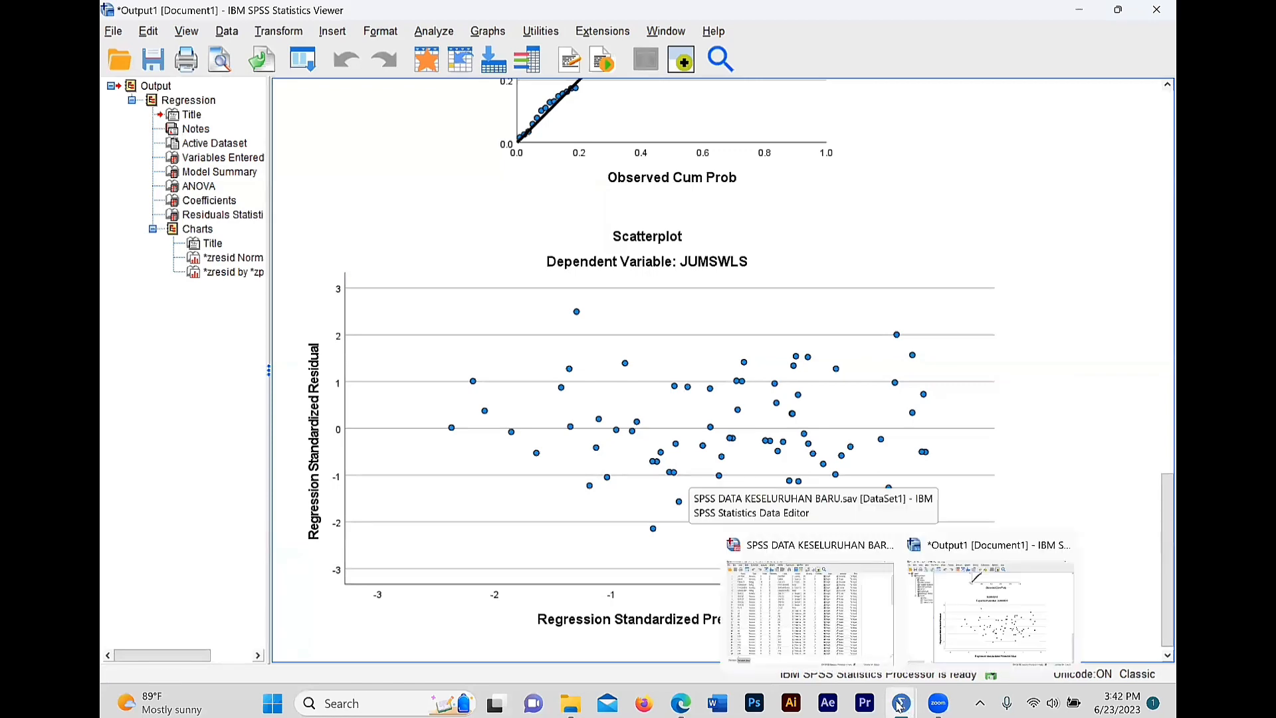
{"action": "left_click", "coordinate": [776, 639]}
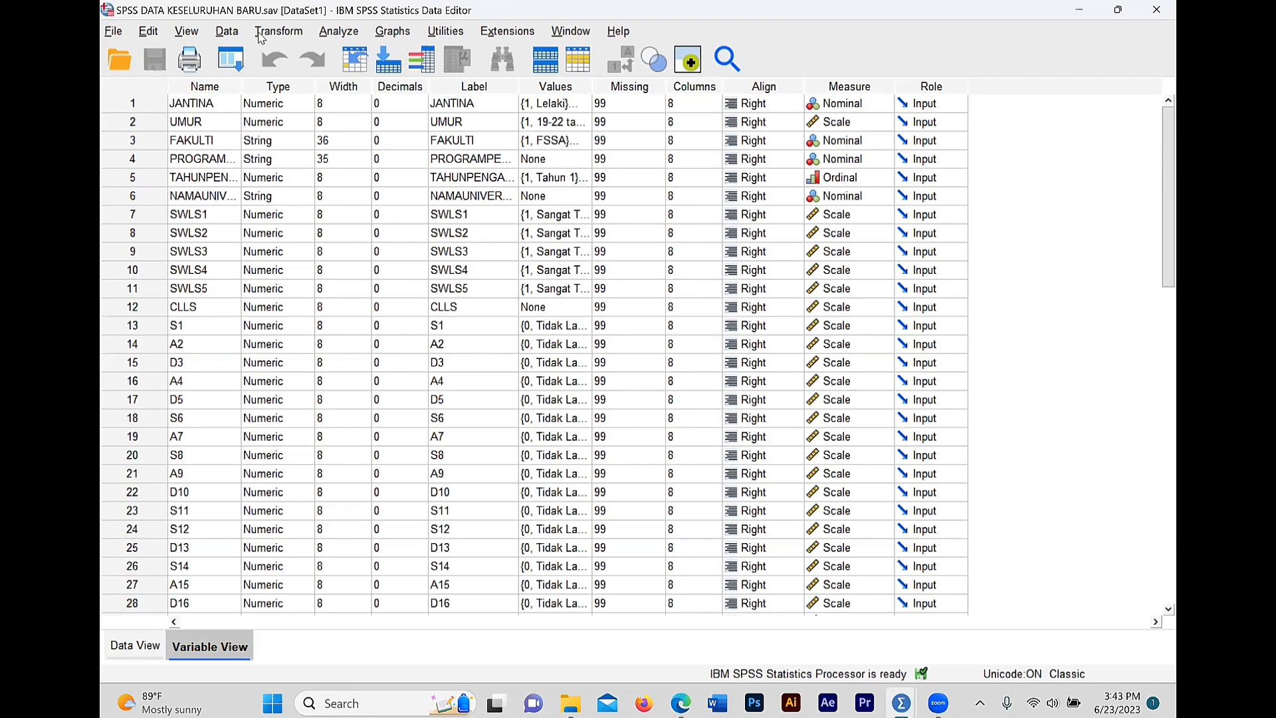
{"action": "left_click", "coordinate": [339, 32]}
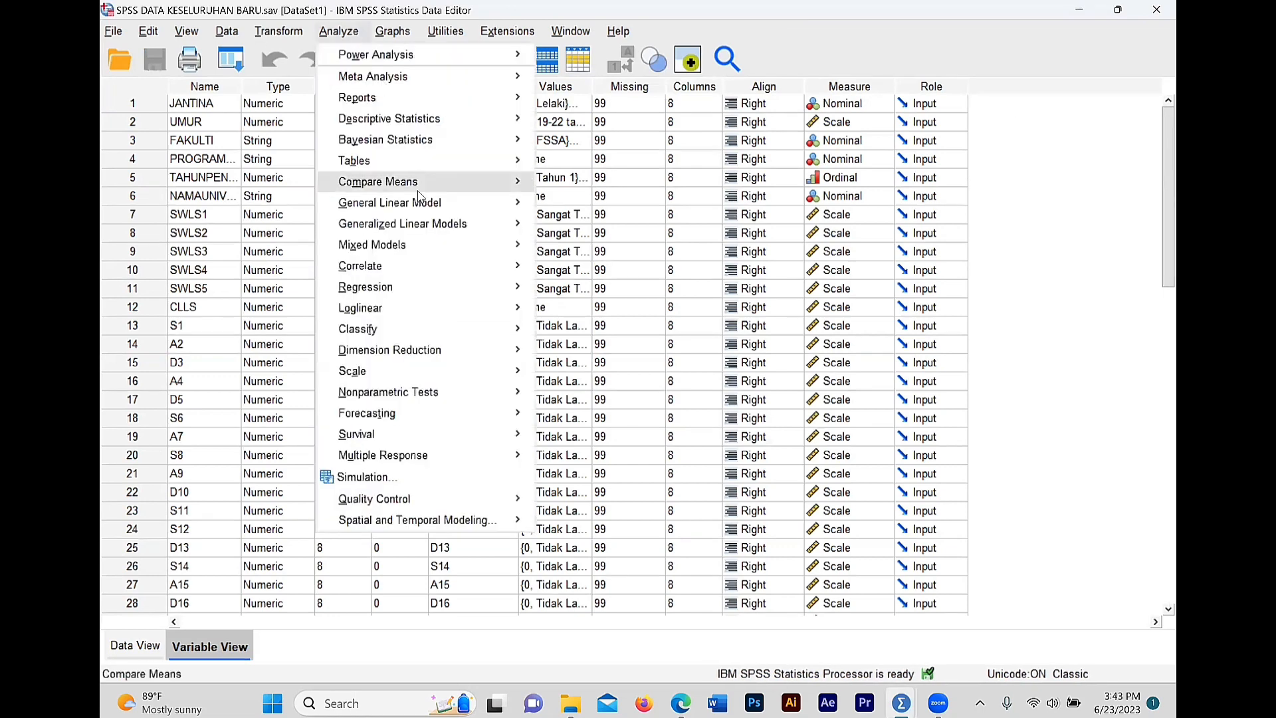
{"action": "mouse_move", "coordinate": [436, 294]}
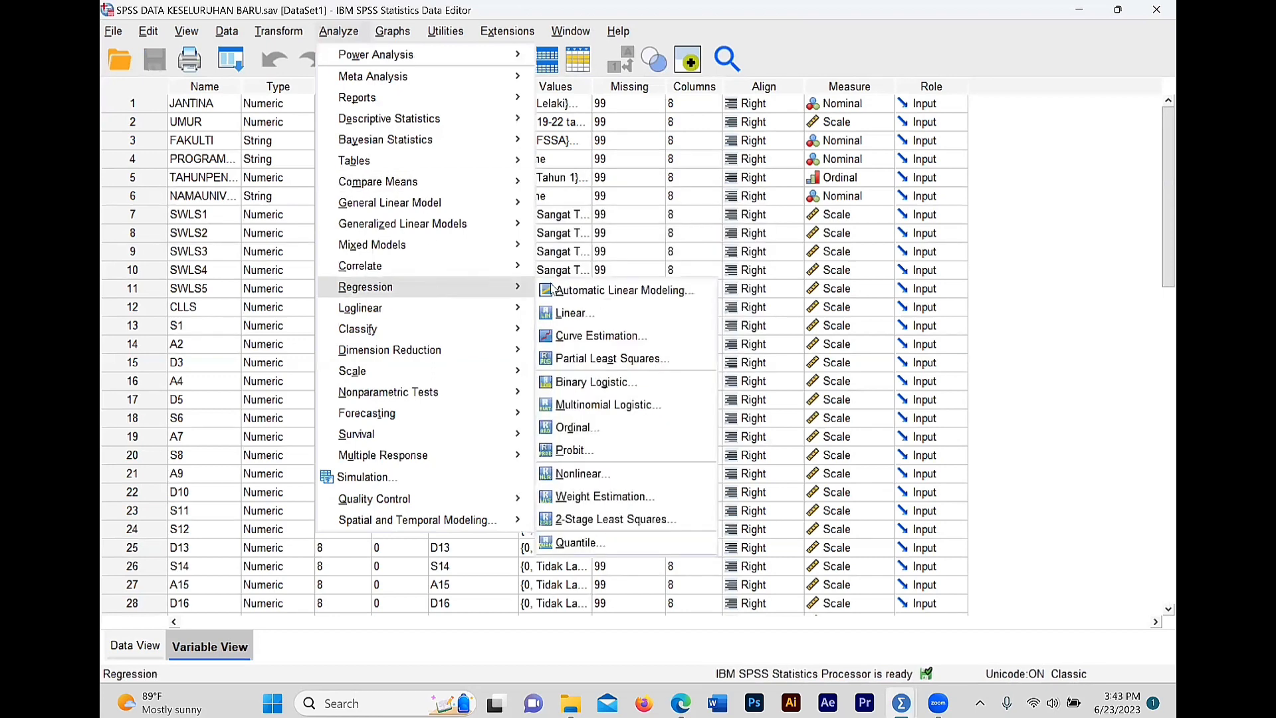
{"action": "left_click", "coordinate": [613, 316]}
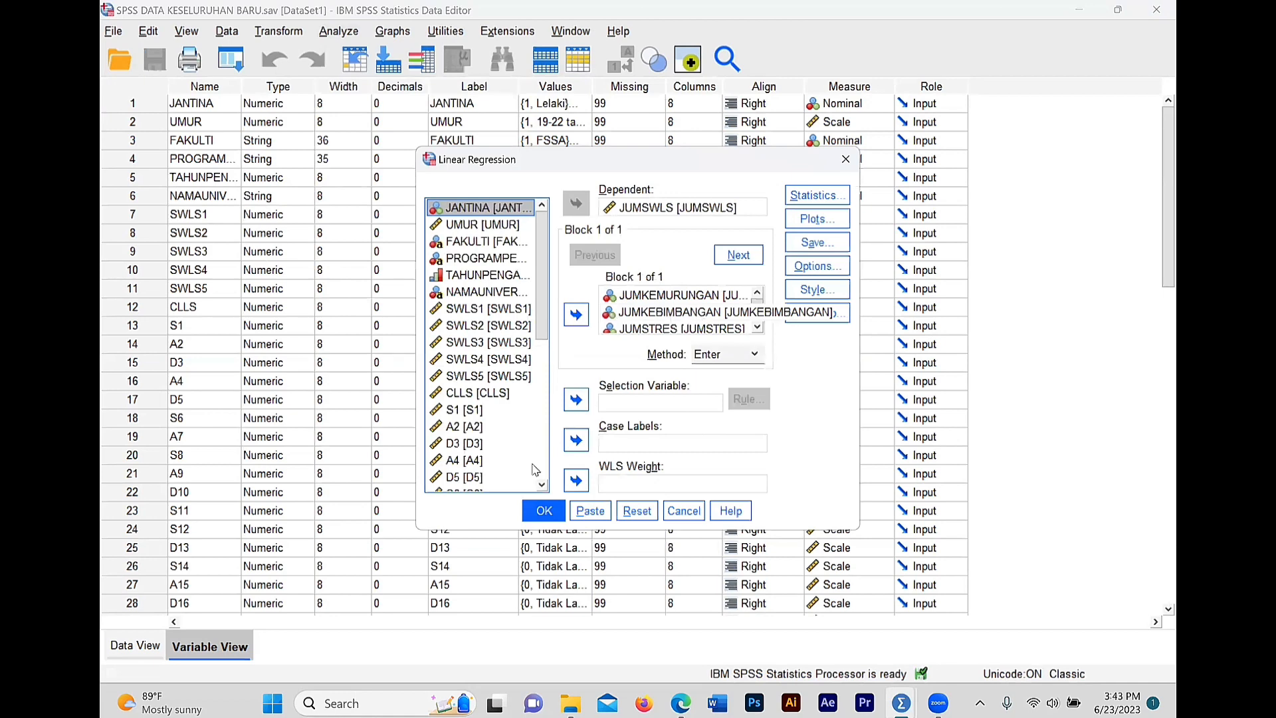
{"action": "left_click", "coordinate": [637, 511]}
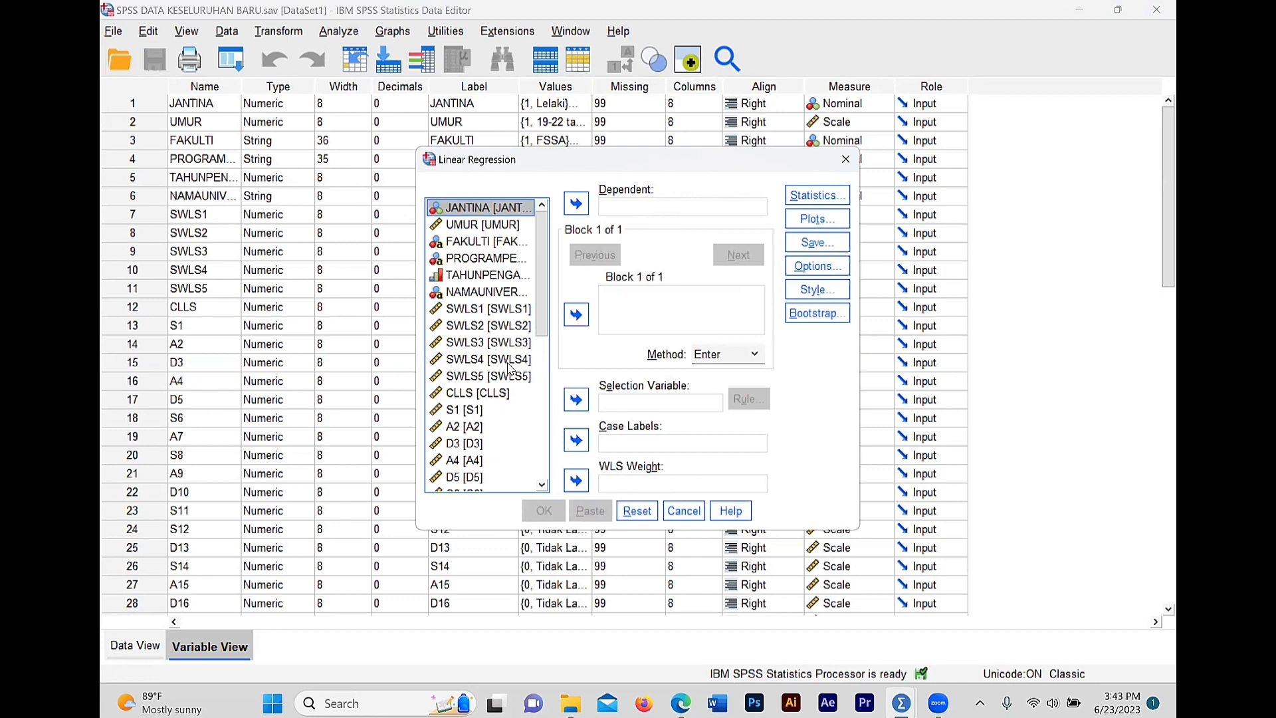
{"action": "left_click", "coordinate": [489, 395]}
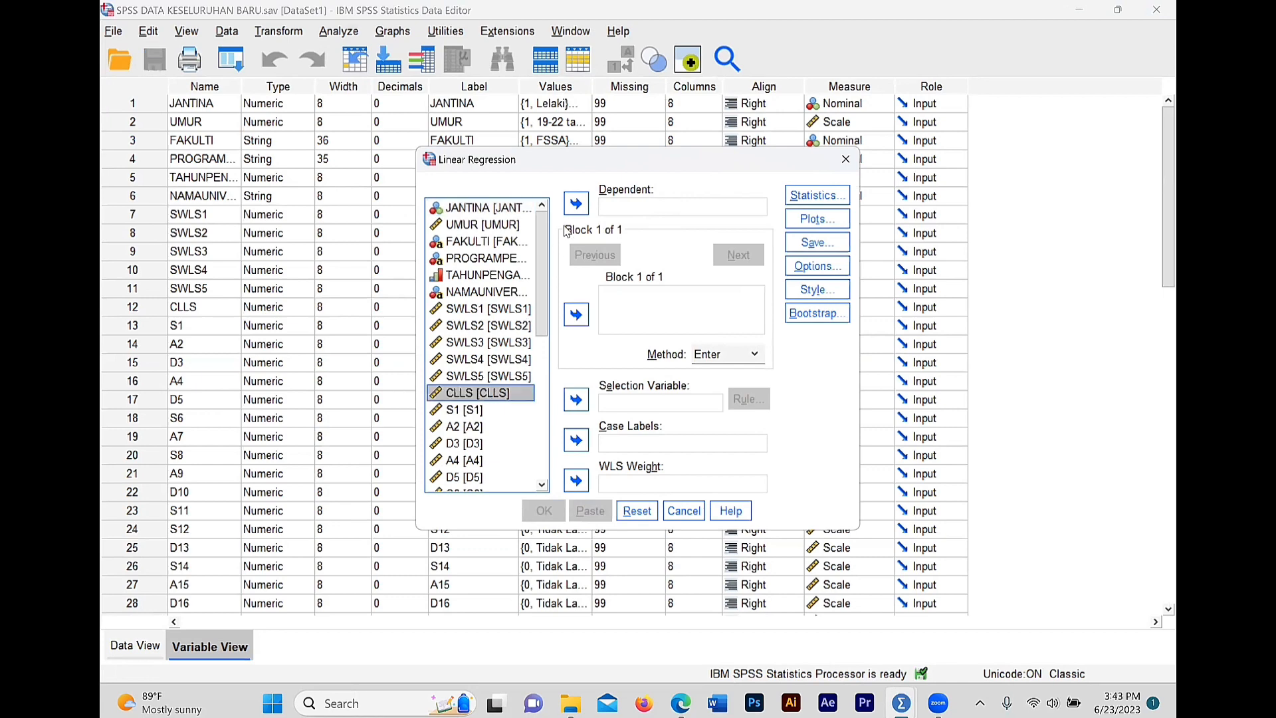
{"action": "left_click", "coordinate": [576, 206]}
Add JUMKEMURUNGAN, JUMKEBIMBANGAN and JUMSTRES as the independent variables in Block 1 of the regression.
{"action": "left_click", "coordinate": [632, 296]}
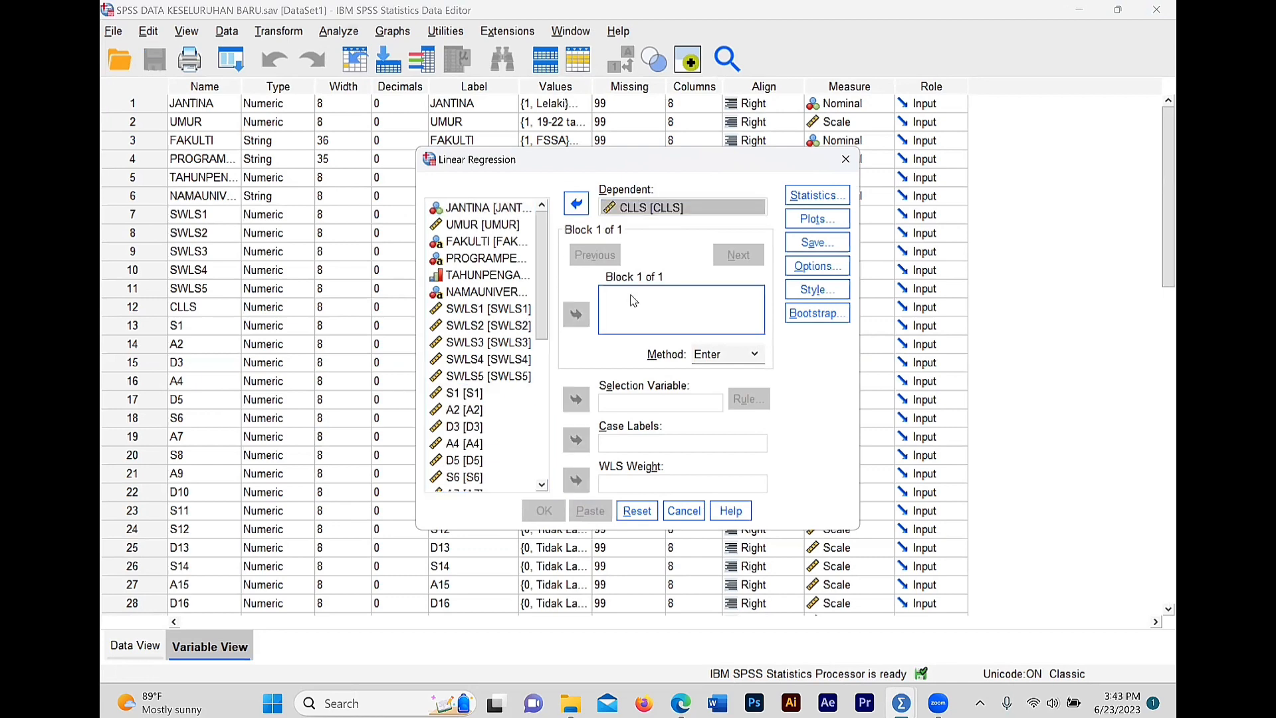
{"action": "scroll", "coordinate": [512, 372], "scroll_direction": "down", "scroll_amount": 6}
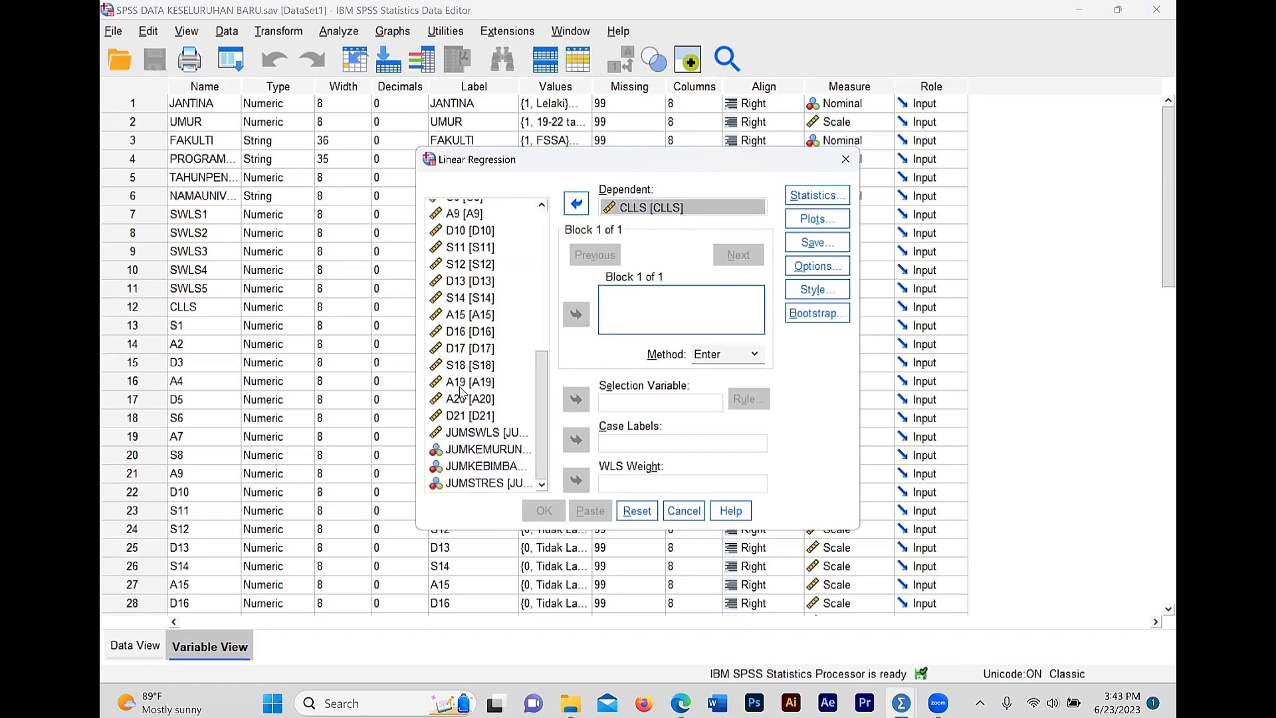
{"action": "left_click", "coordinate": [487, 449]}
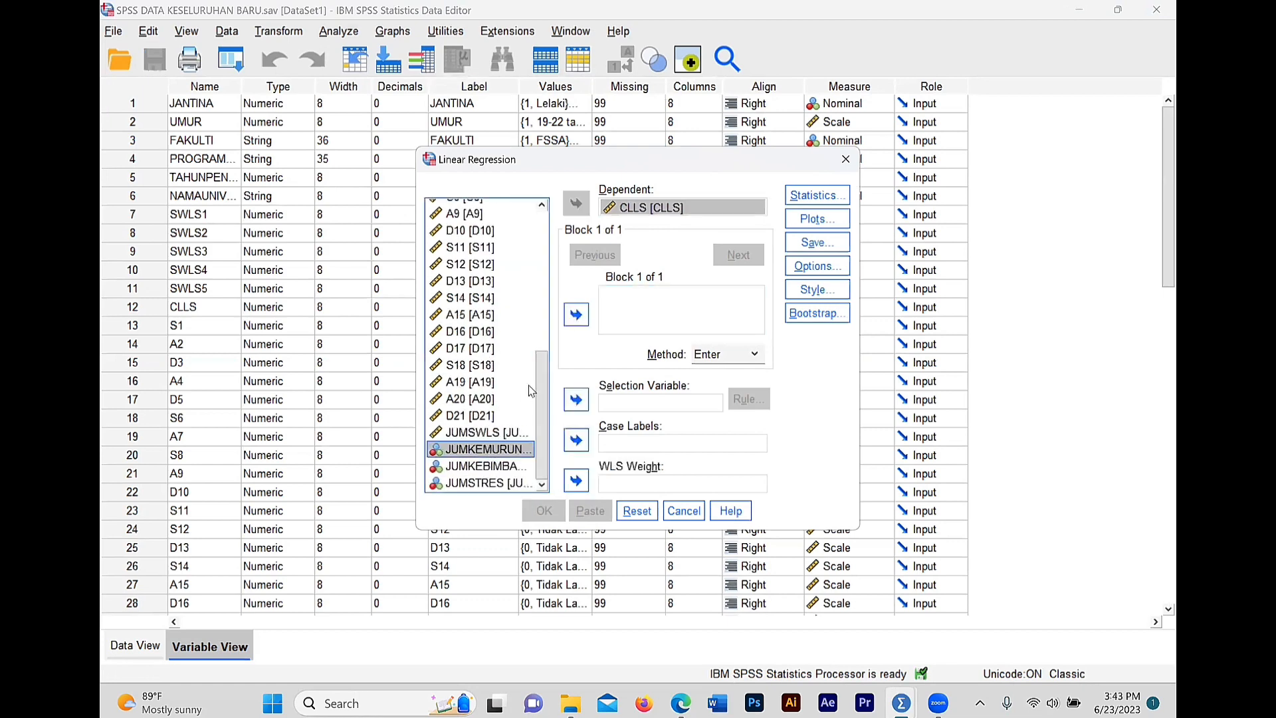
{"action": "left_click", "coordinate": [576, 315]}
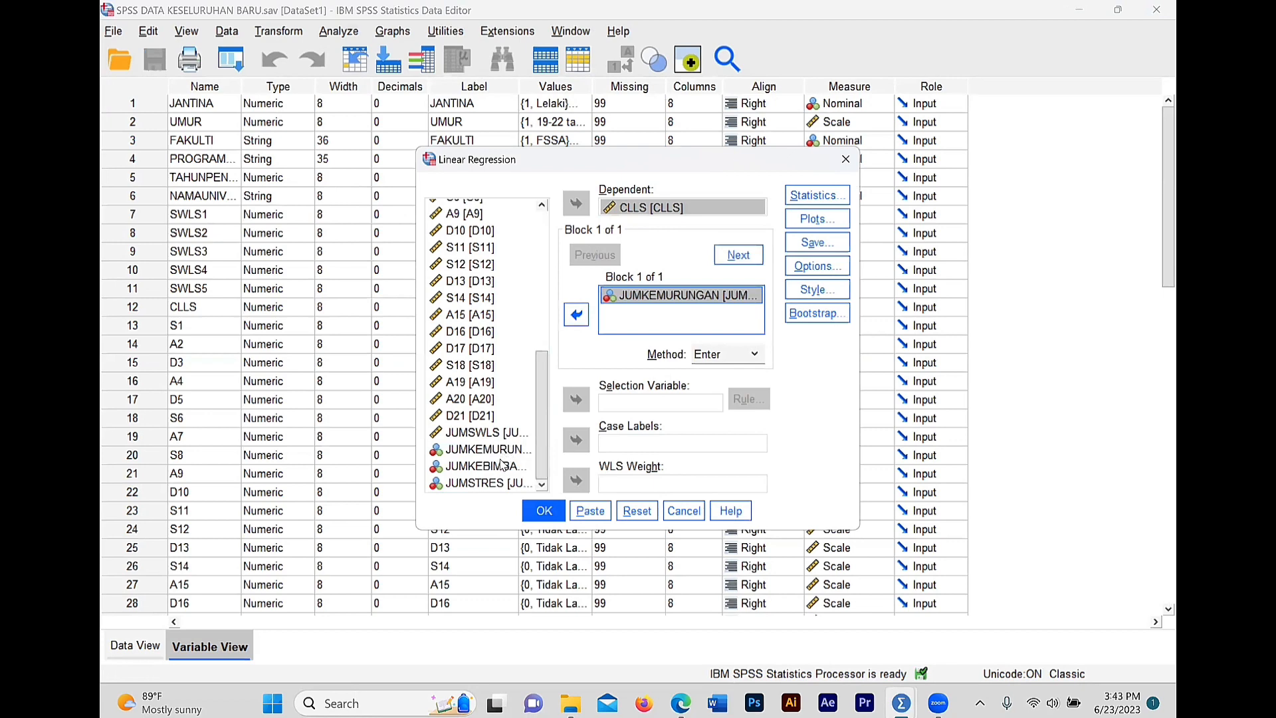
{"action": "left_click", "coordinate": [503, 465]}
{"action": "left_click", "coordinate": [576, 314]}
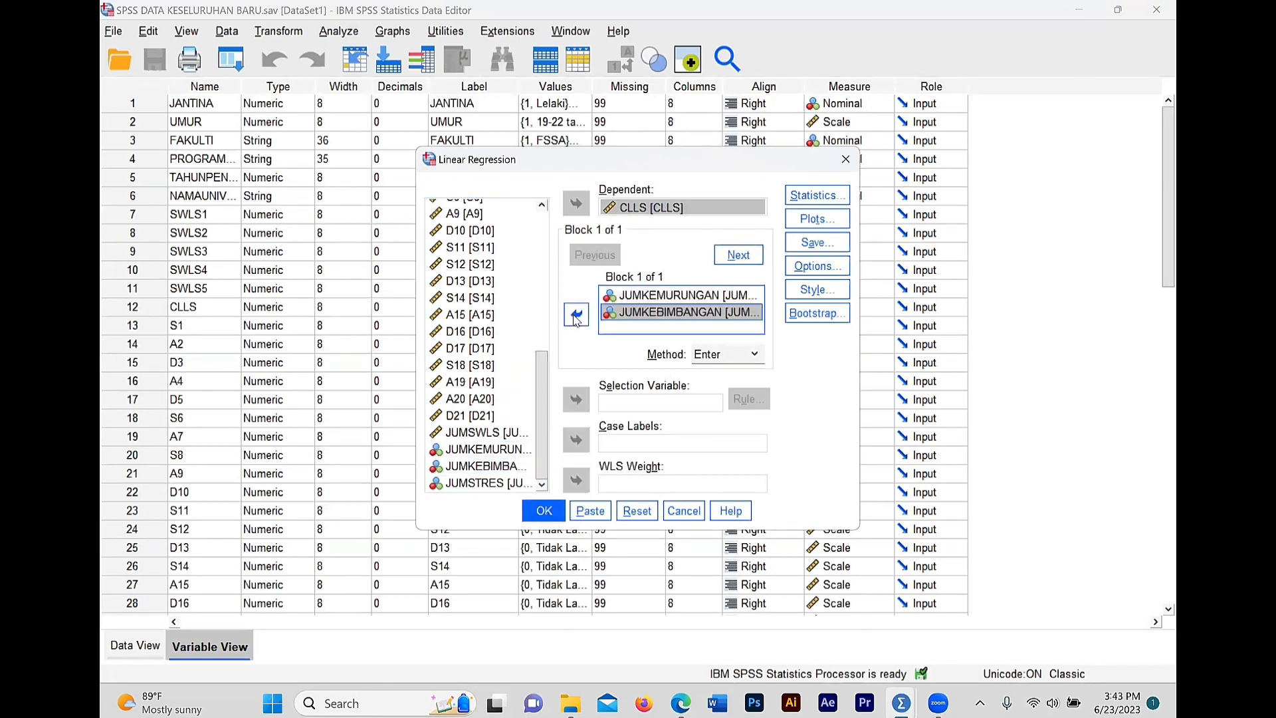
{"action": "left_click", "coordinate": [491, 483]}
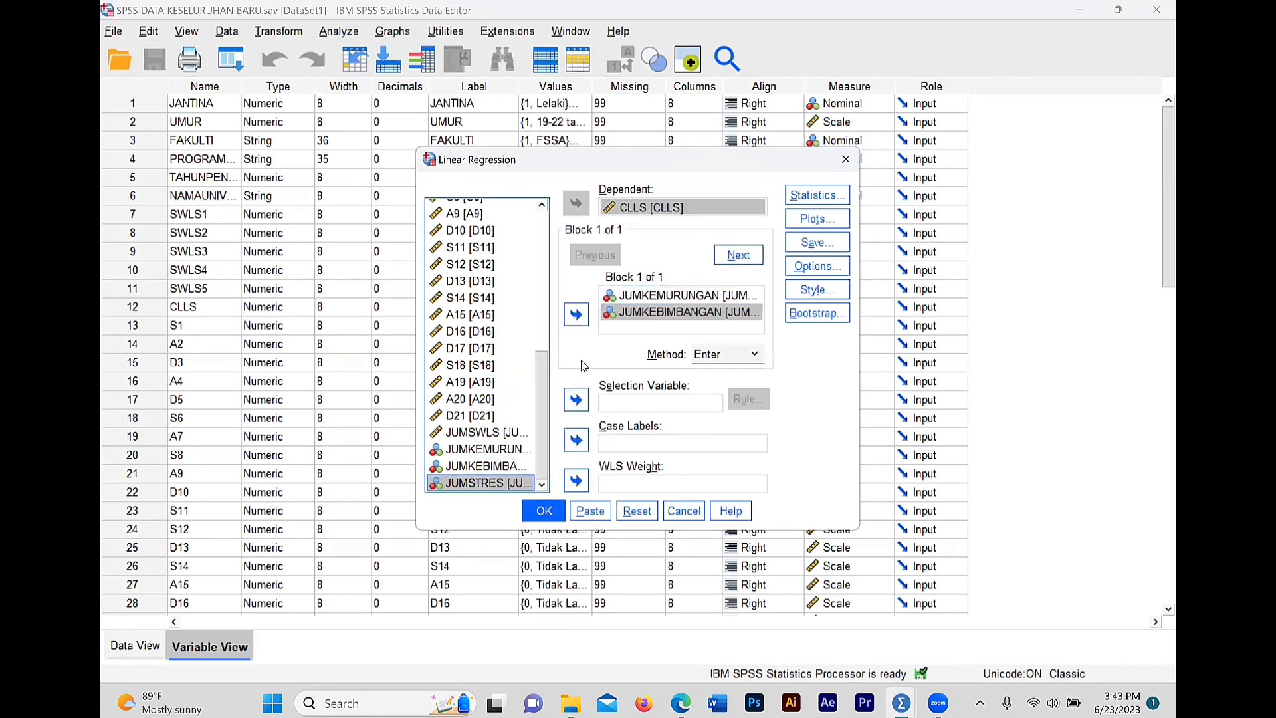
{"action": "left_click", "coordinate": [576, 315]}
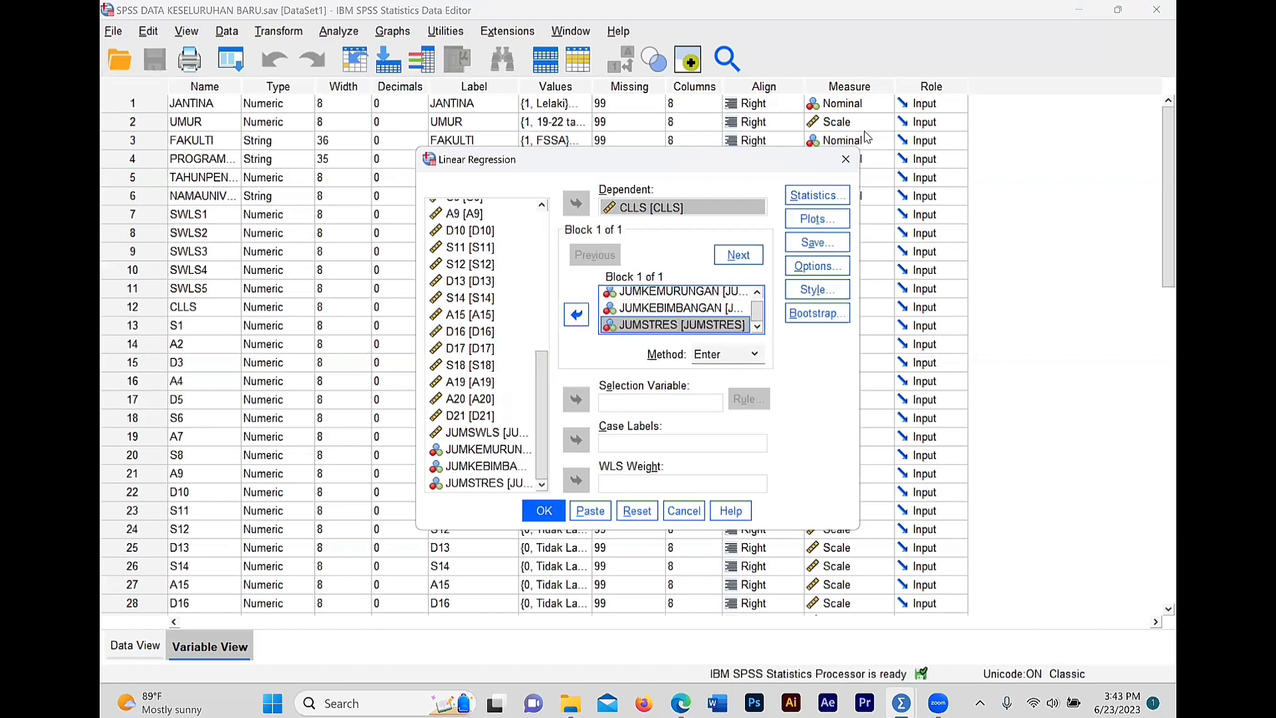
Keep the Estimates and Model fit statistics, and request a *ZRESID (Y) by *ZPRED (X) scatterplot with the normal probability plot.
{"action": "left_click", "coordinate": [816, 195]}
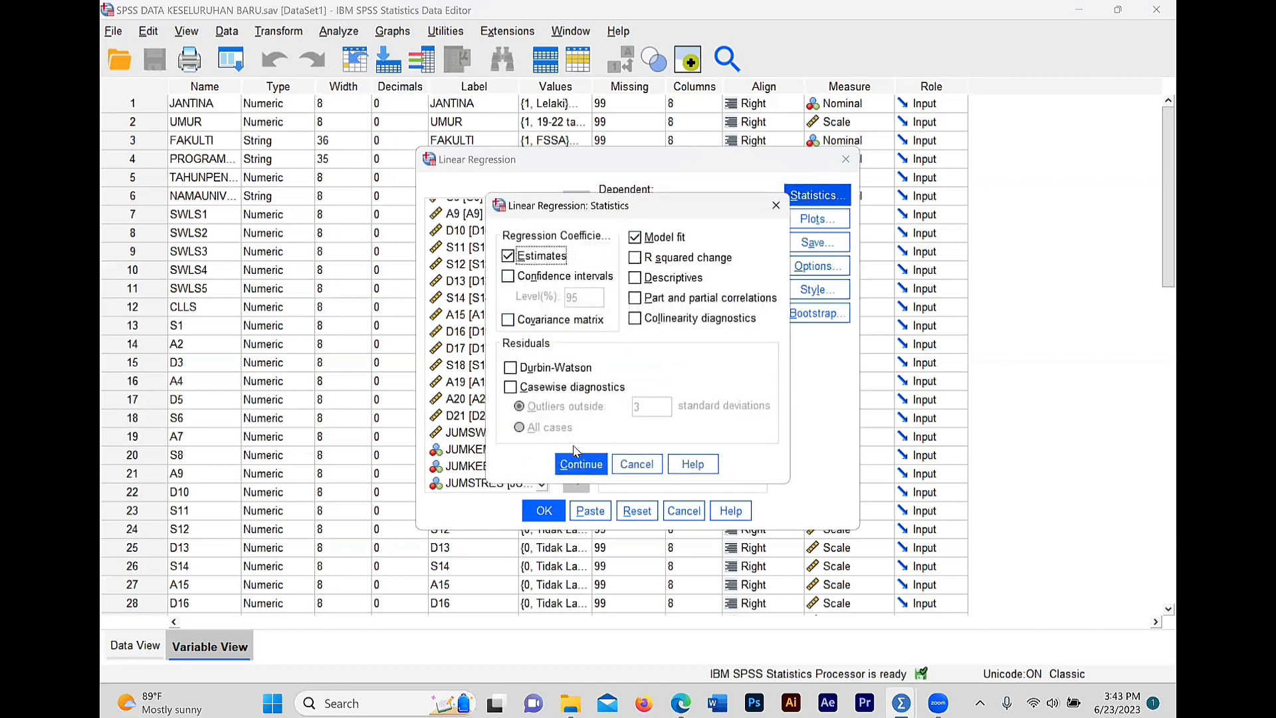
{"action": "left_click", "coordinate": [581, 464]}
{"action": "left_click", "coordinate": [816, 219]}
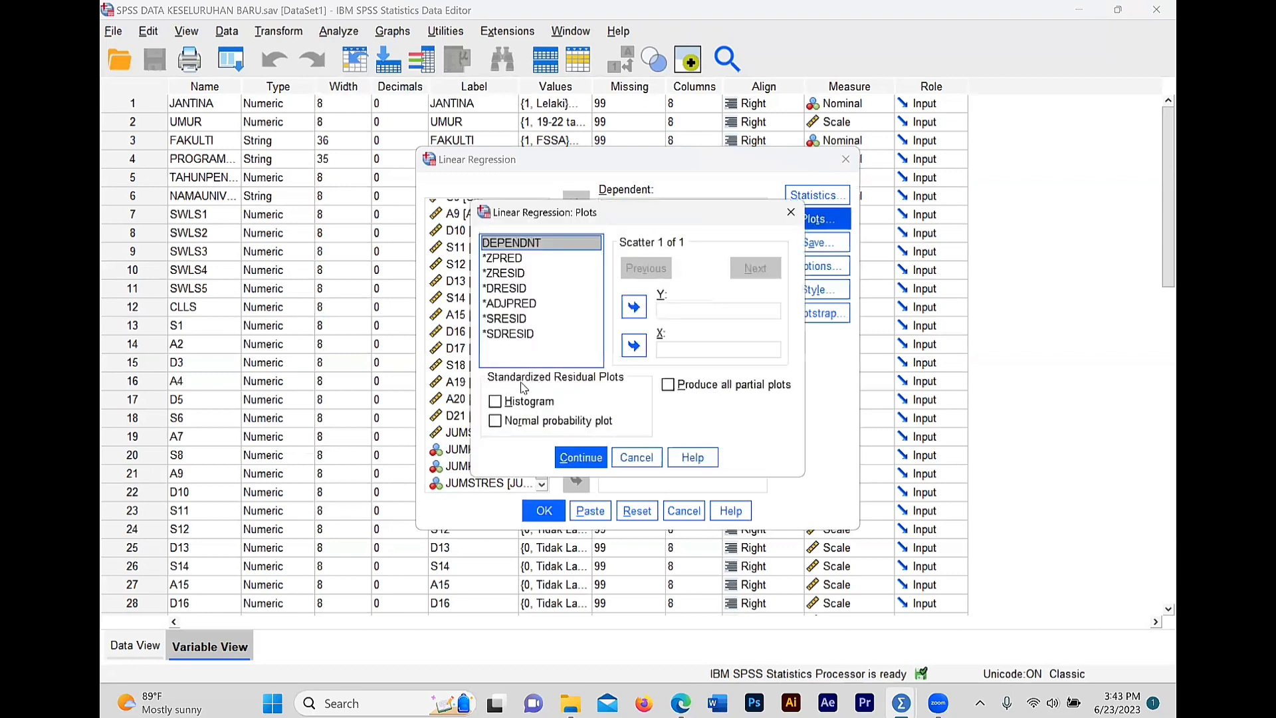
{"action": "left_click", "coordinate": [517, 264]}
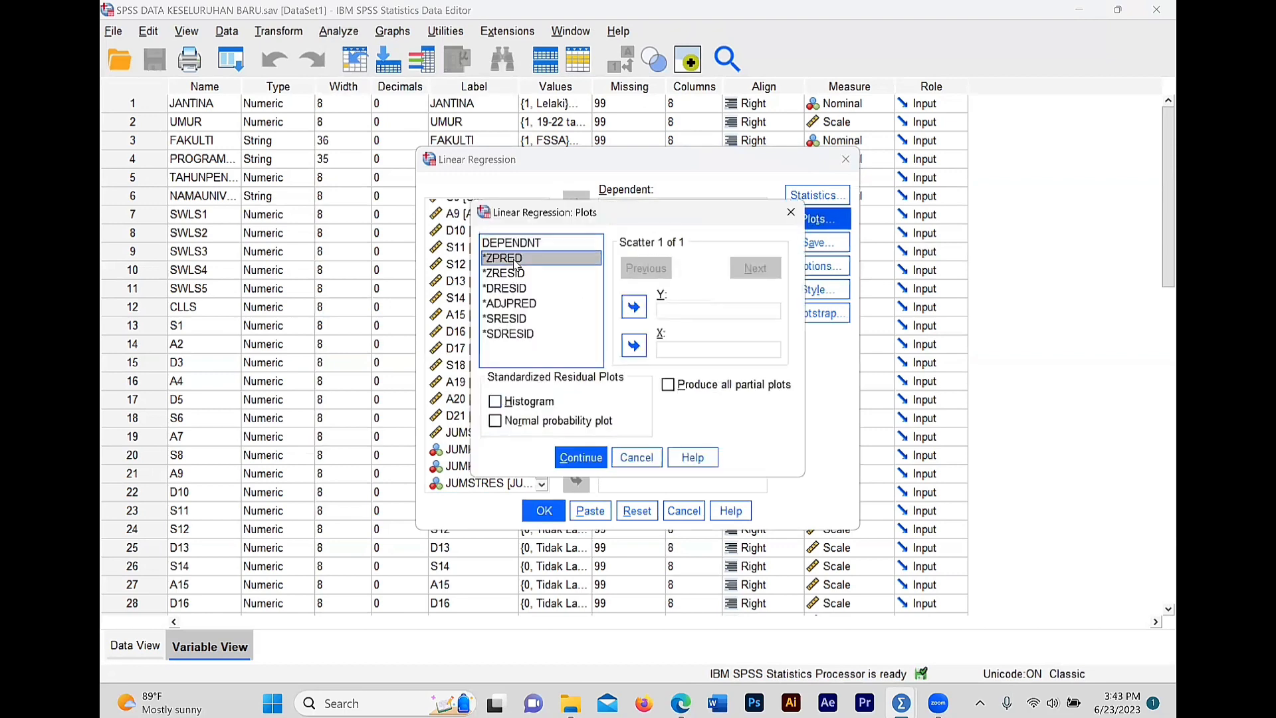
{"action": "left_click", "coordinate": [633, 345]}
{"action": "left_click", "coordinate": [540, 273]}
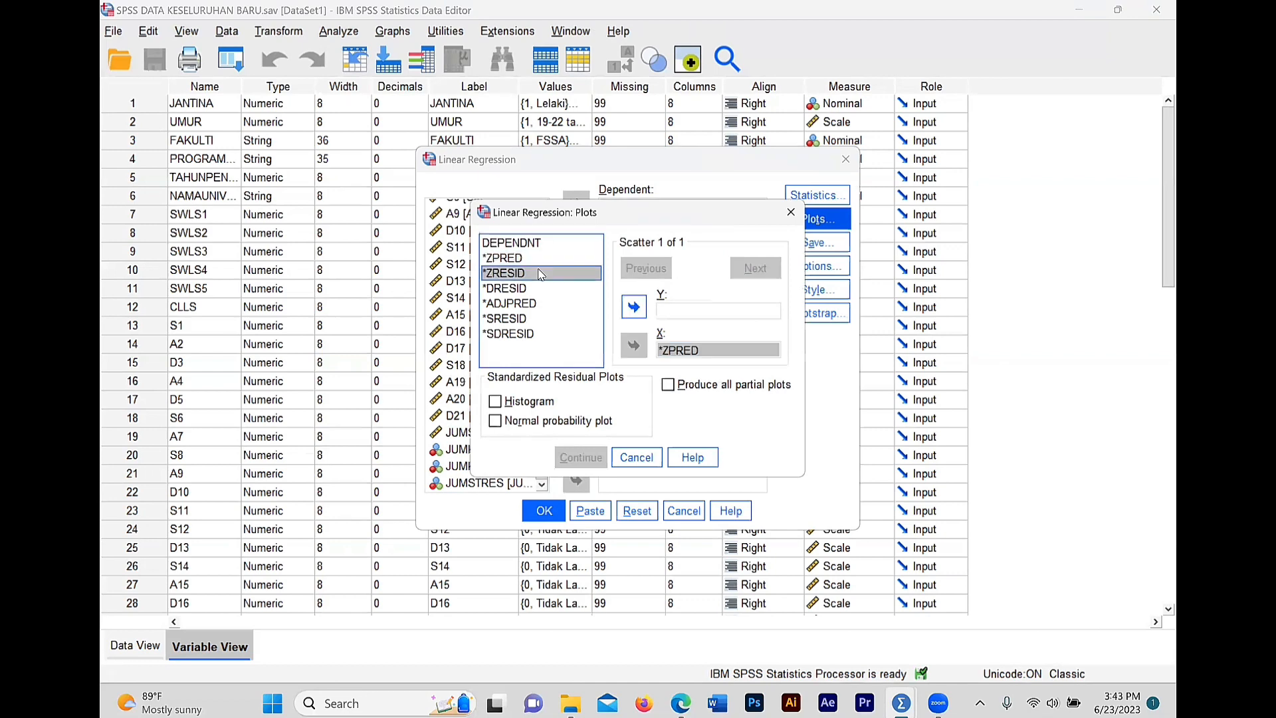
{"action": "left_click", "coordinate": [632, 307]}
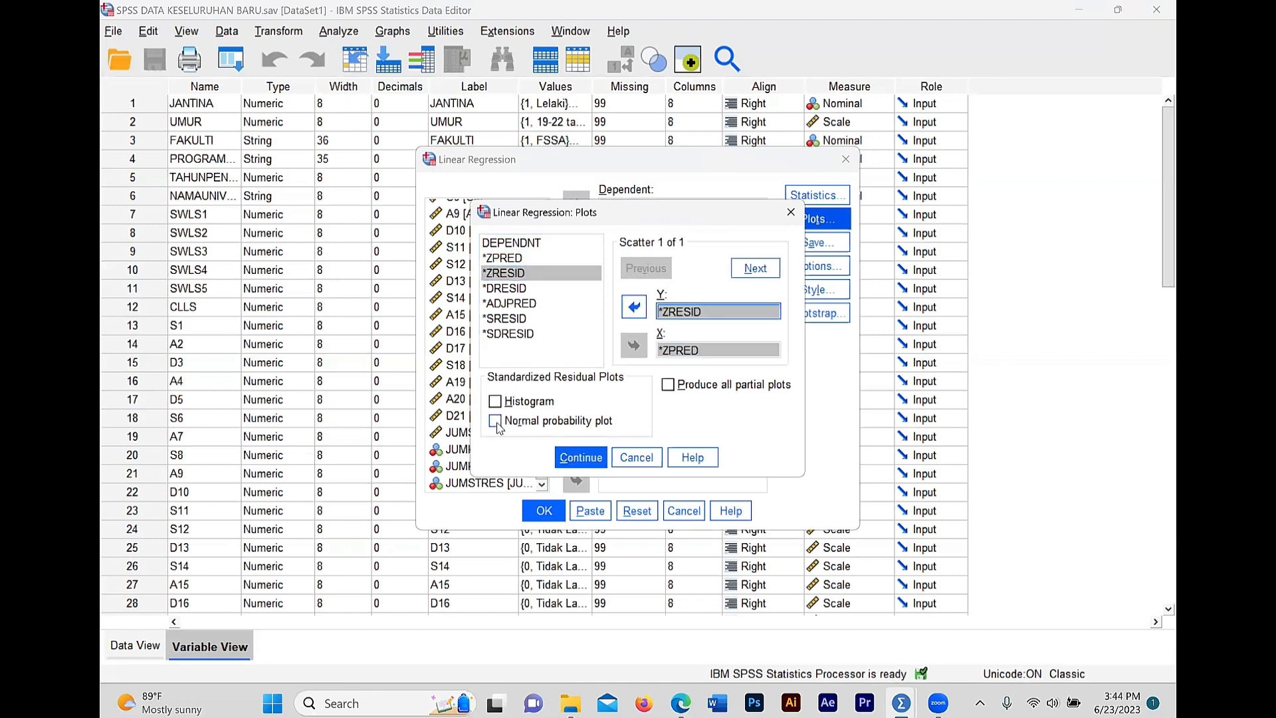
{"action": "left_click", "coordinate": [508, 420]}
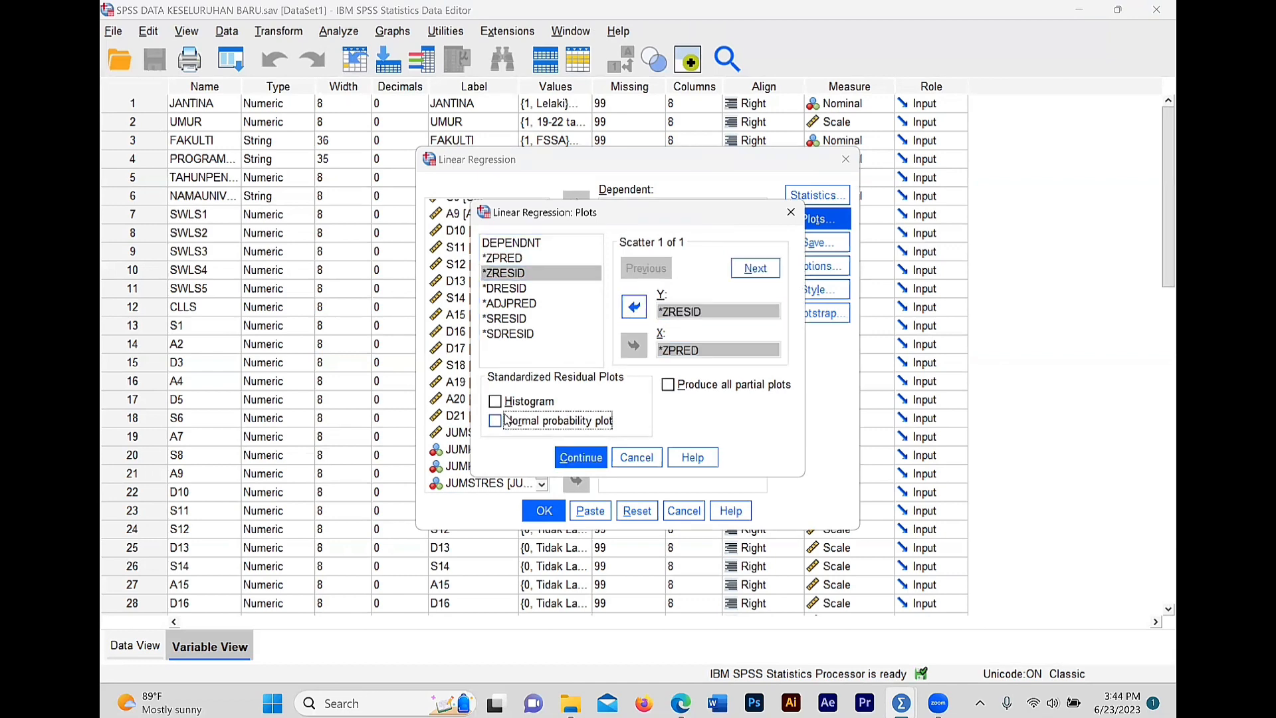
{"action": "left_click", "coordinate": [590, 461]}
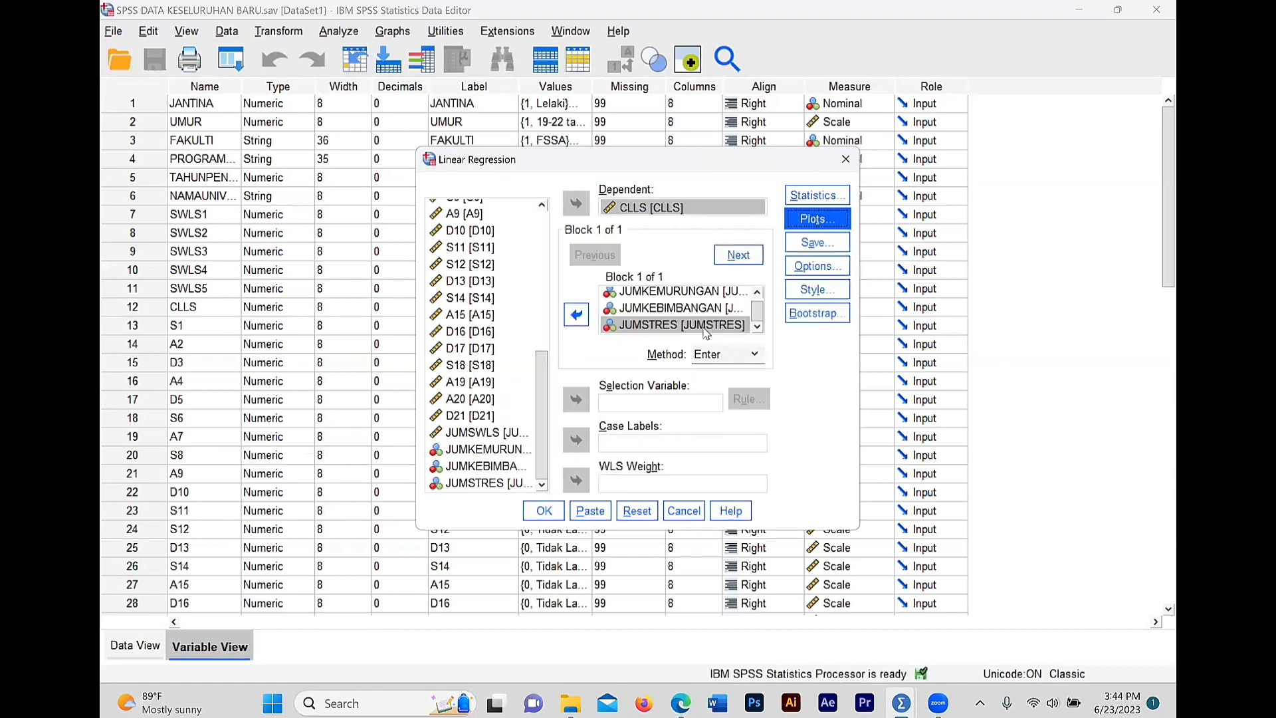
Keep the Enter method and run the linear regression for CLLS.
{"action": "left_click", "coordinate": [760, 354]}
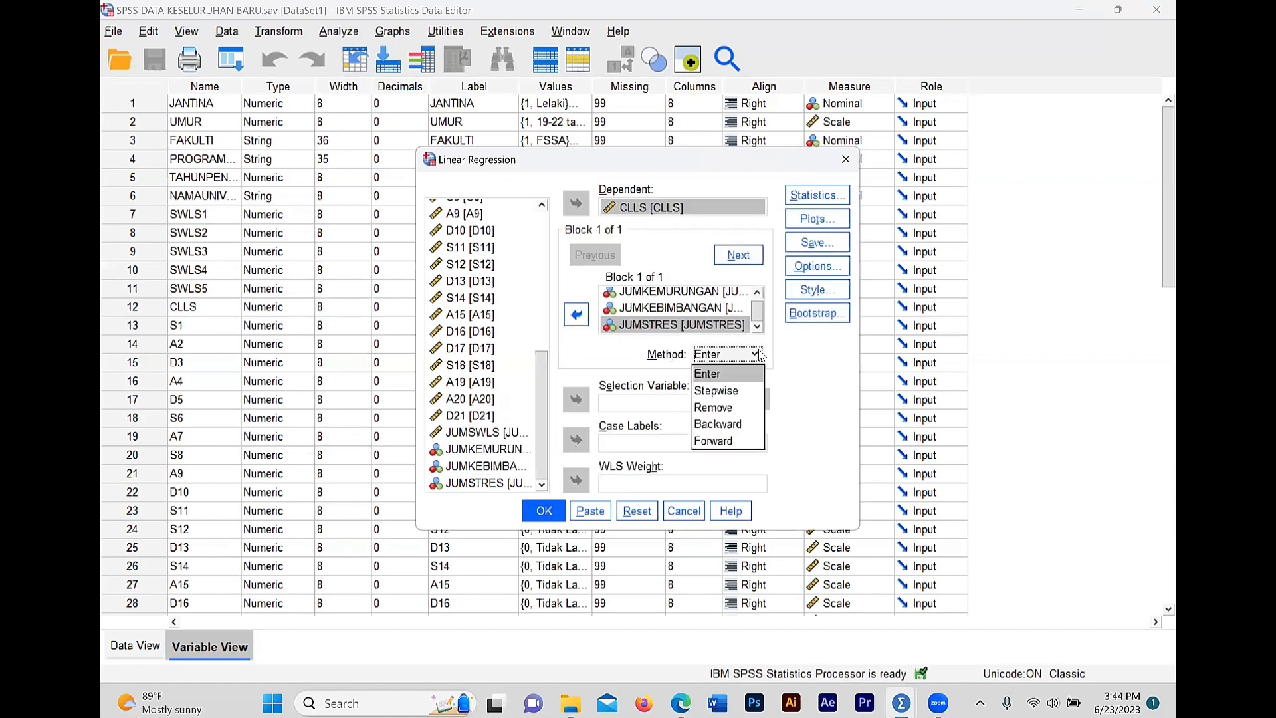
{"action": "left_click", "coordinate": [759, 354]}
{"action": "left_click", "coordinate": [544, 510]}
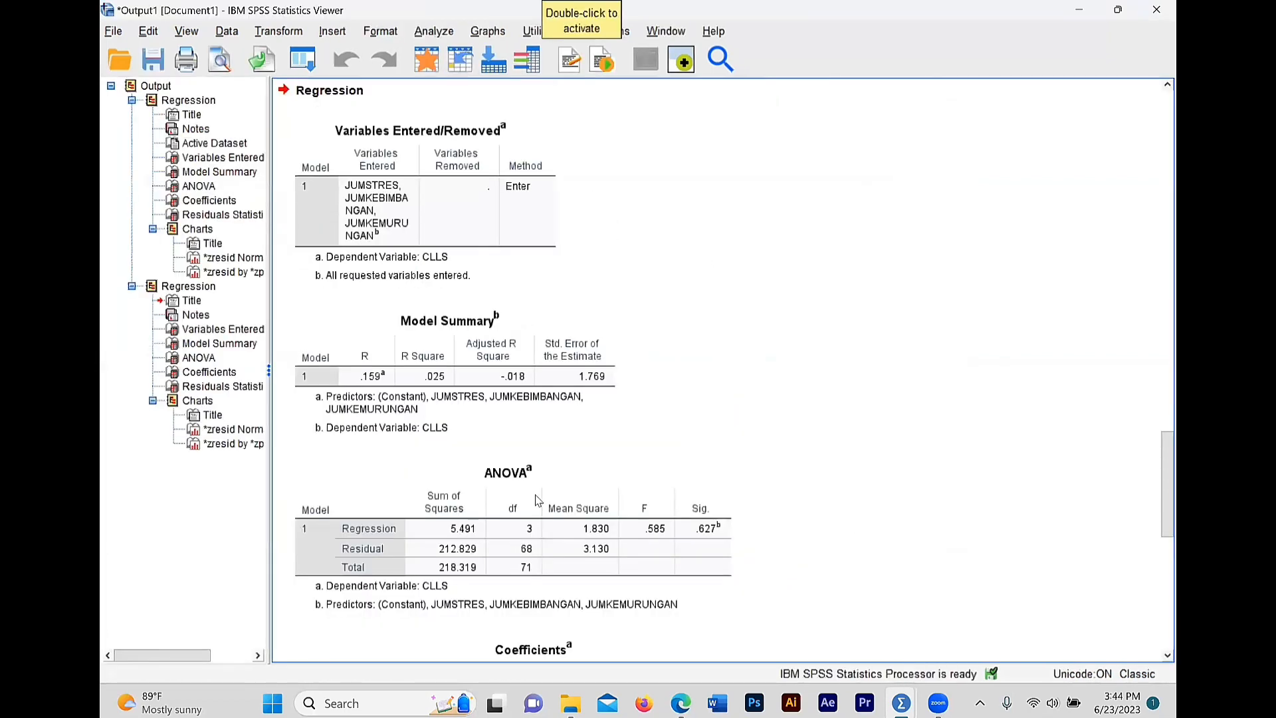
Examine the Model Summary, the ANOVA significance and the Coefficients of the three predictors of CLLS.
{"action": "left_click", "coordinate": [310, 91]}
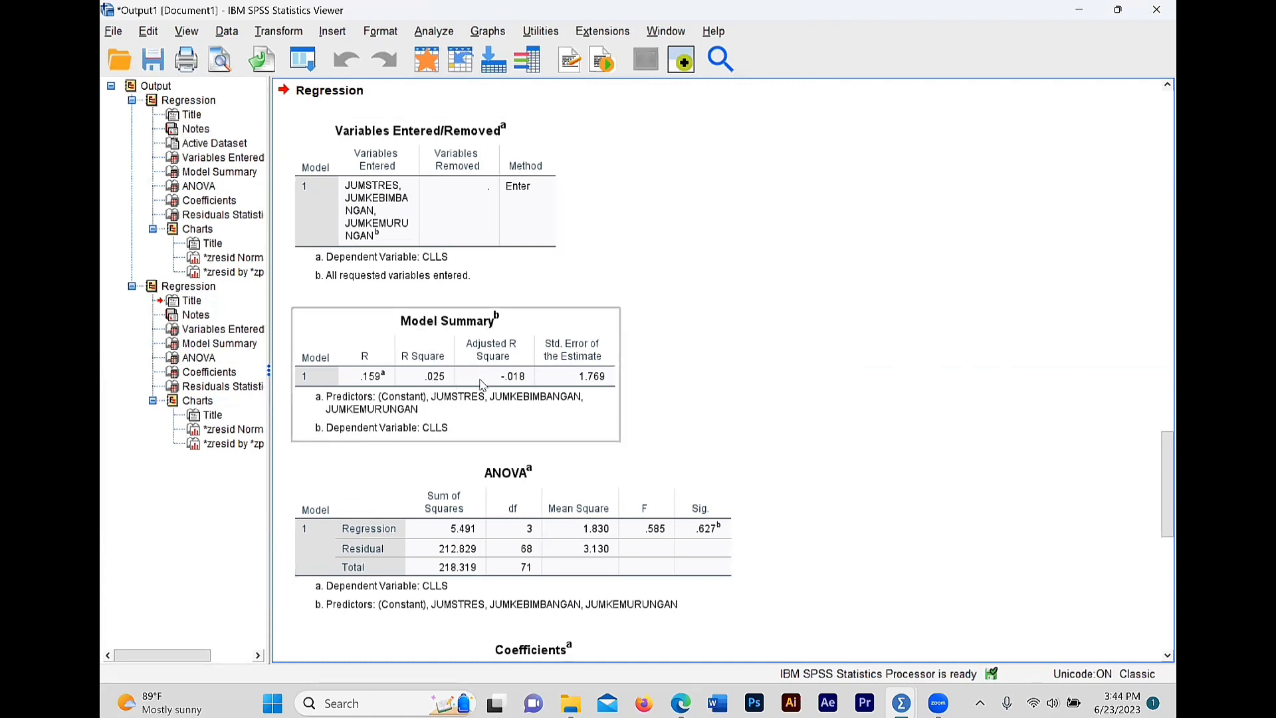
{"action": "scroll", "coordinate": [482, 384], "scroll_direction": "down", "scroll_amount": 2}
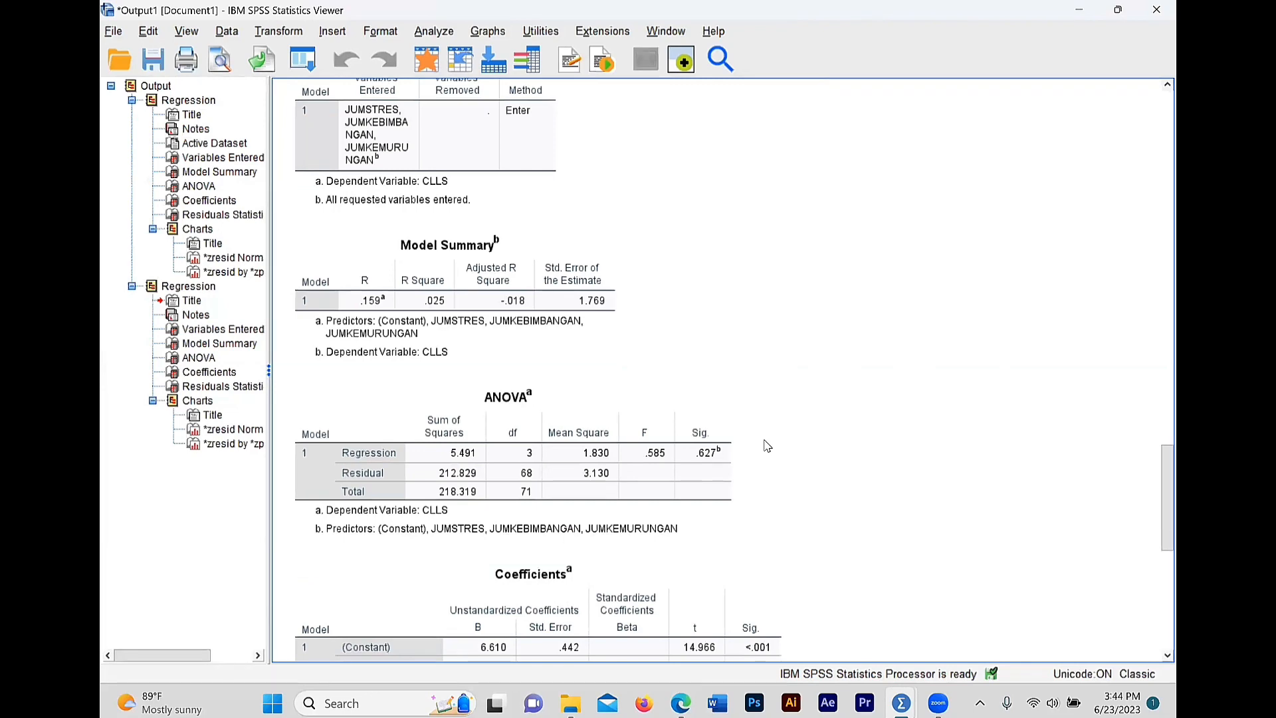
{"action": "scroll", "coordinate": [766, 445], "scroll_direction": "down", "scroll_amount": 3}
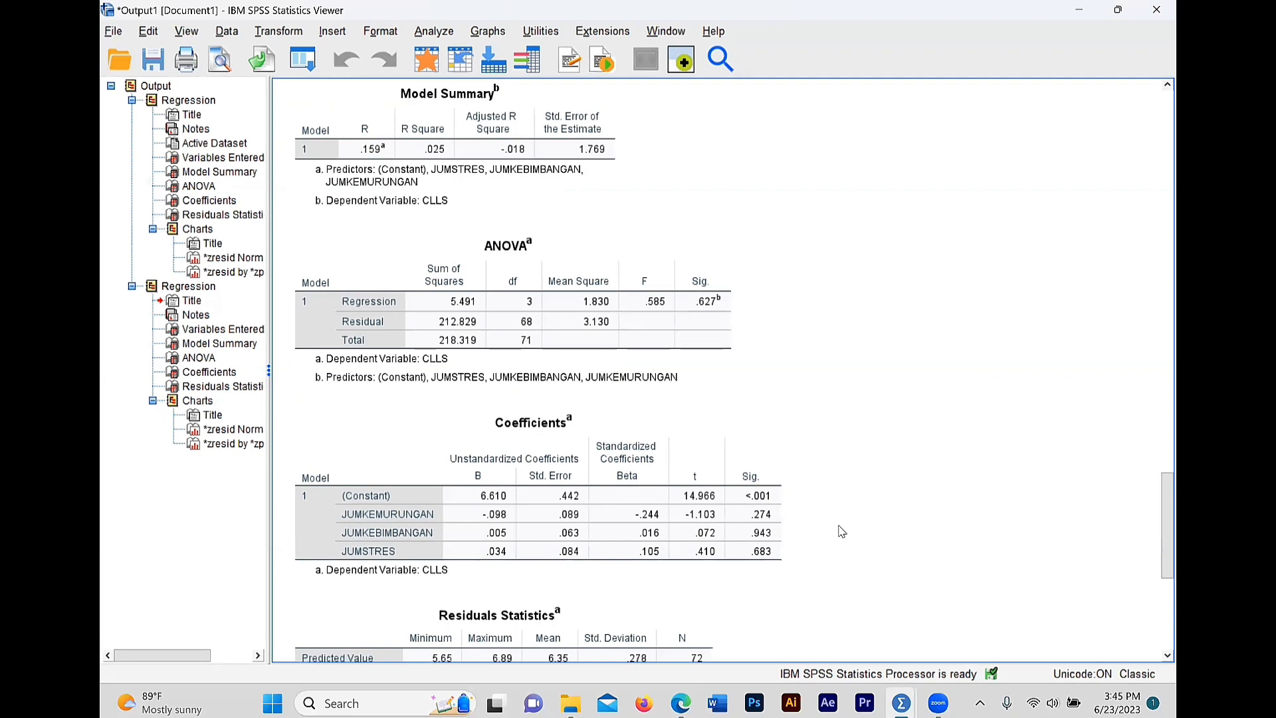
Examine the Residuals Statistics table, the Normal P-P Plot and the residual scatterplot for CLLS.
{"action": "scroll", "coordinate": [425, 436], "scroll_direction": "down", "scroll_amount": 3}
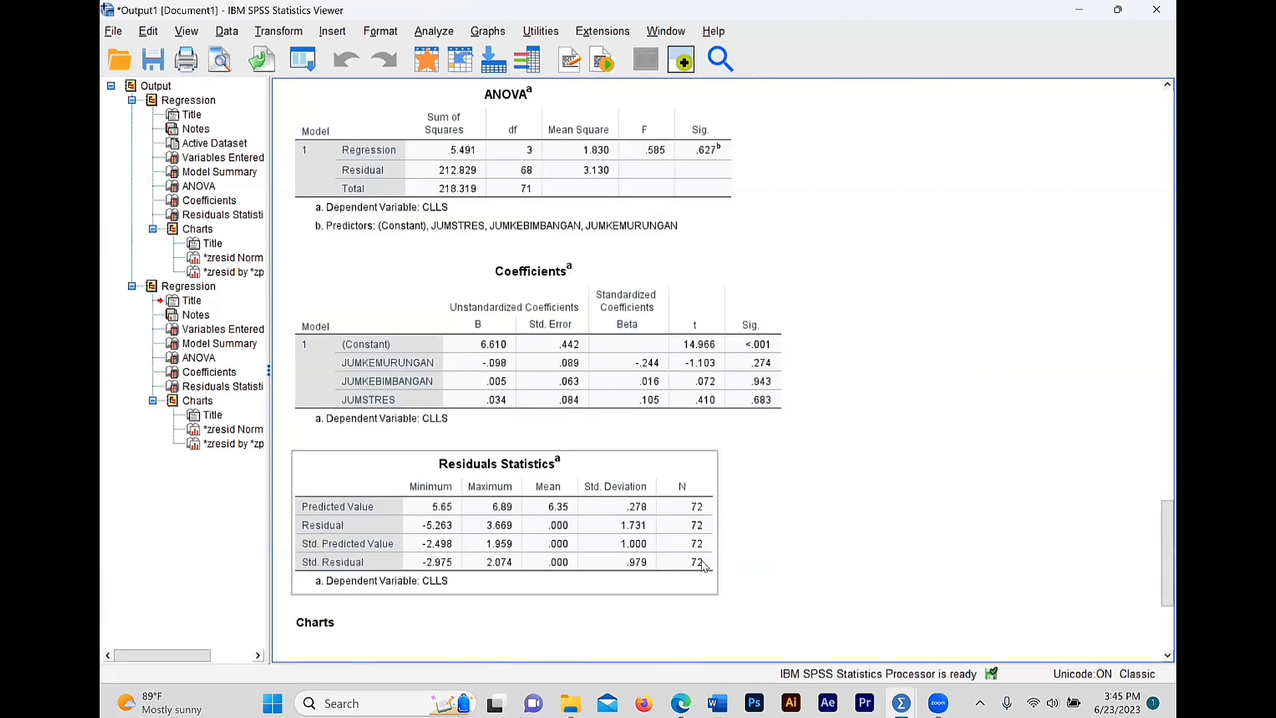
{"action": "left_click", "coordinate": [433, 463]}
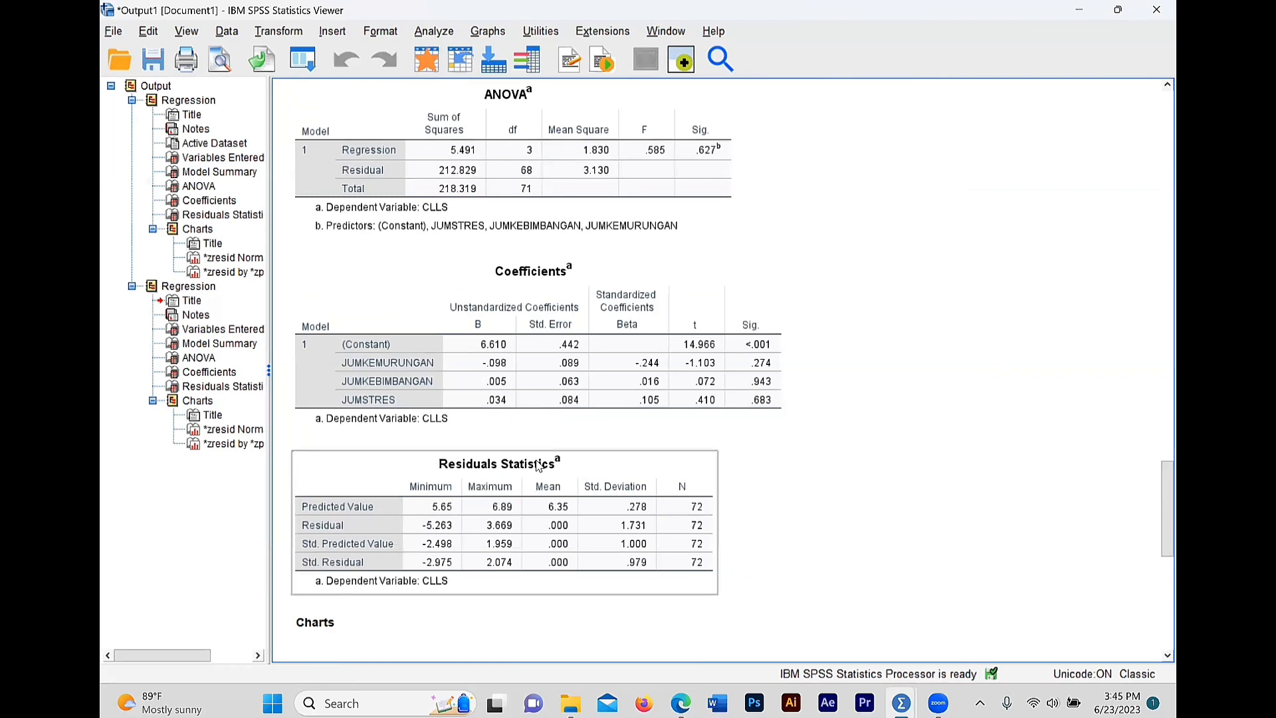
{"action": "scroll", "coordinate": [593, 556], "scroll_direction": "down", "scroll_amount": 5}
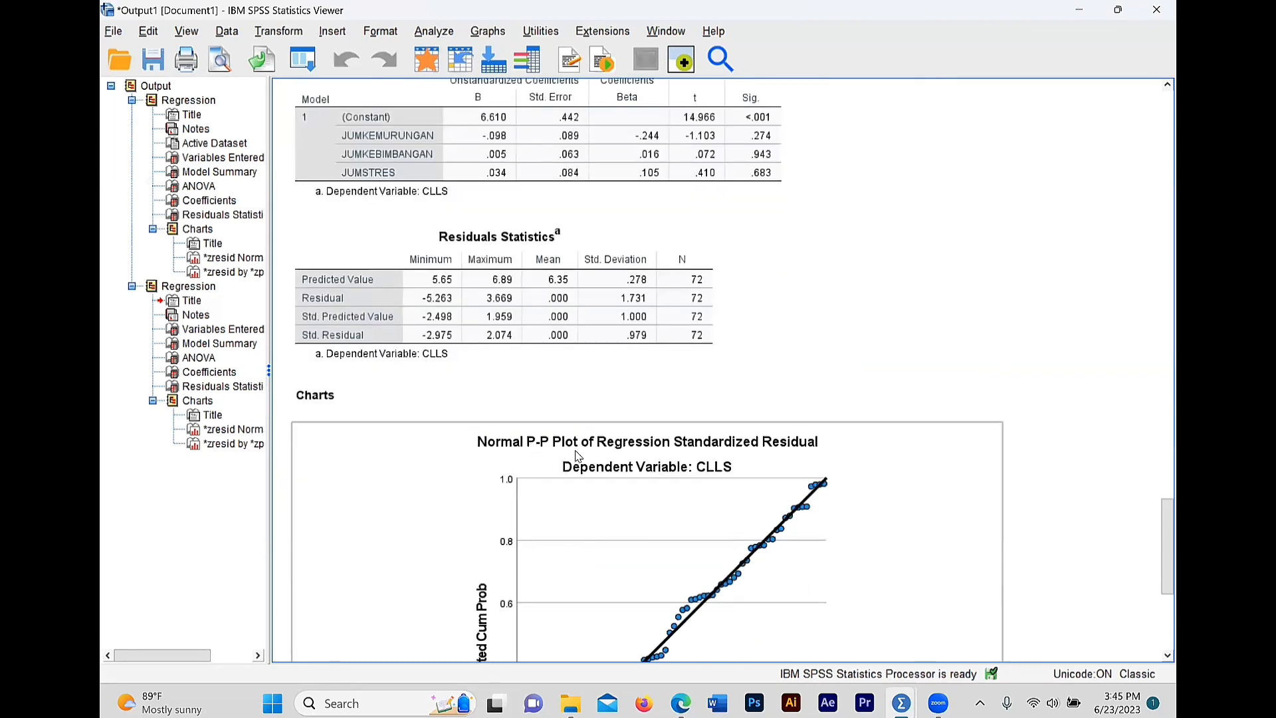
{"action": "scroll", "coordinate": [577, 456], "scroll_direction": "down", "scroll_amount": 2}
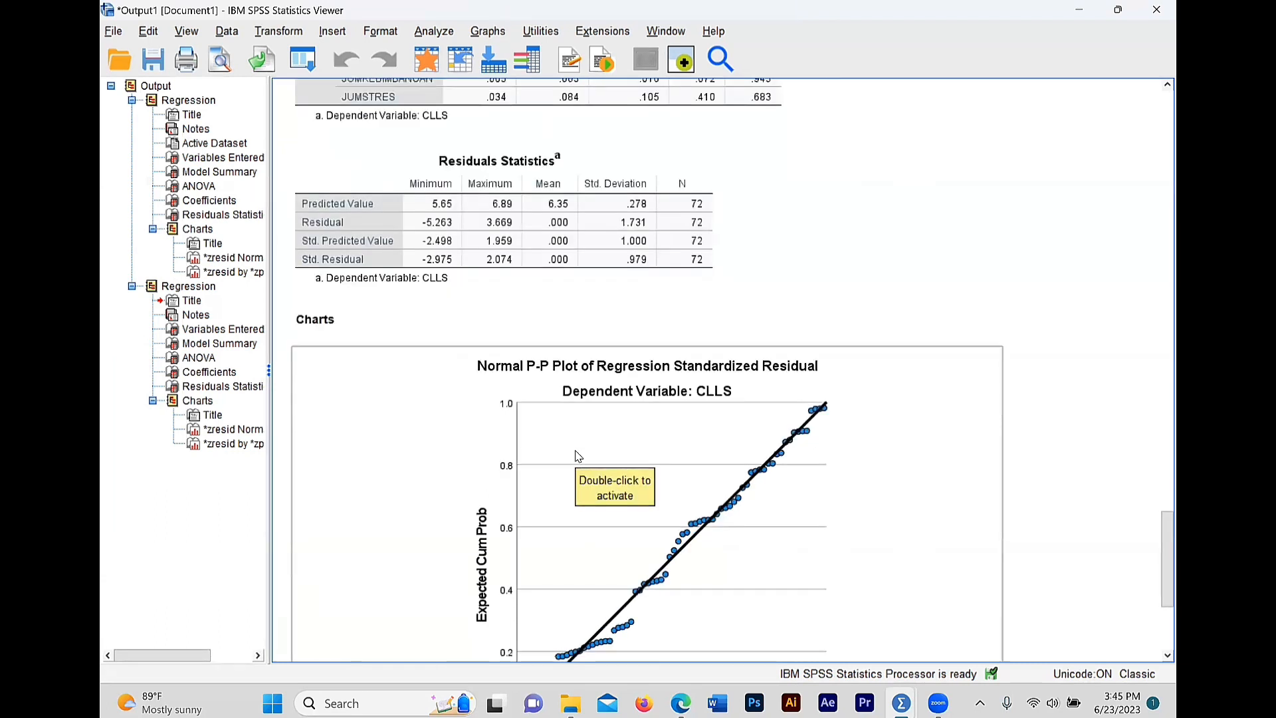
{"action": "scroll", "coordinate": [718, 417], "scroll_direction": "down", "scroll_amount": 2}
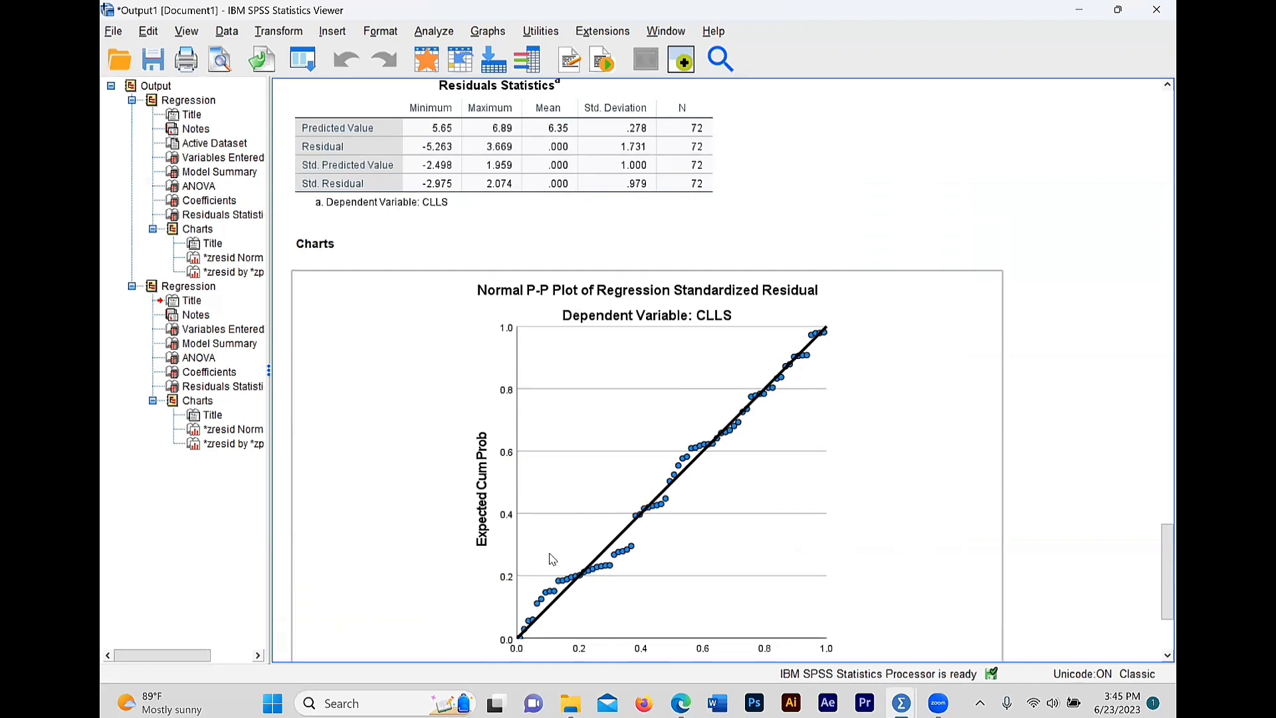
{"action": "scroll", "coordinate": [552, 558], "scroll_direction": "down", "scroll_amount": 4}
{"action": "scroll", "coordinate": [552, 558], "scroll_direction": "down", "scroll_amount": 2}
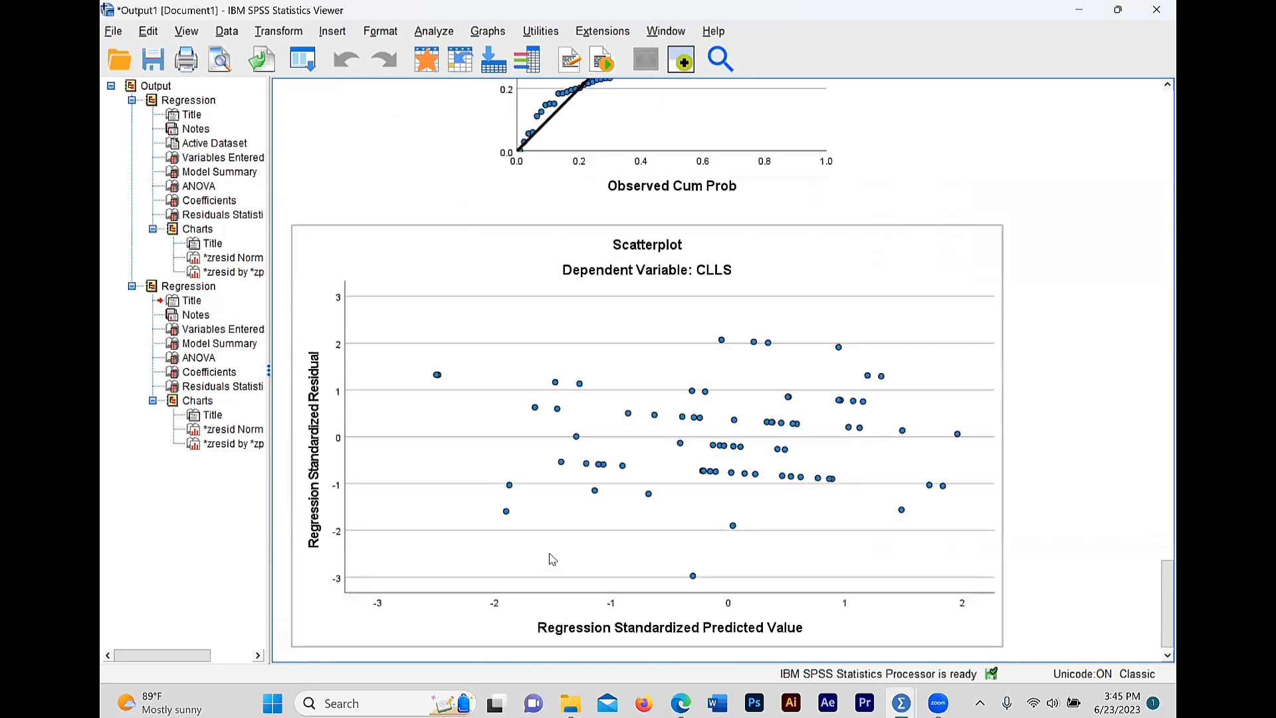